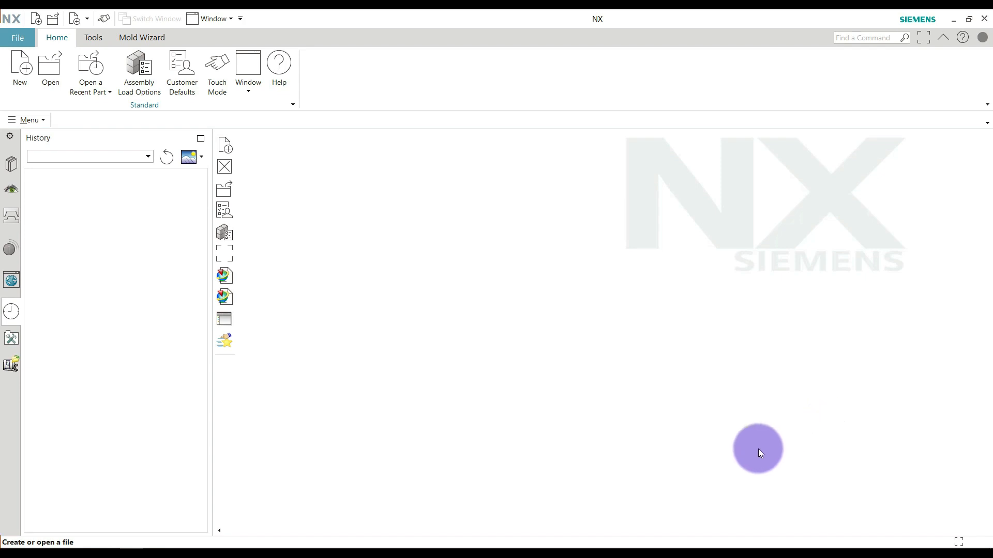
# Create a new part file model1.prt from the Model template in millimetres.
pyautogui.click(16, 80)
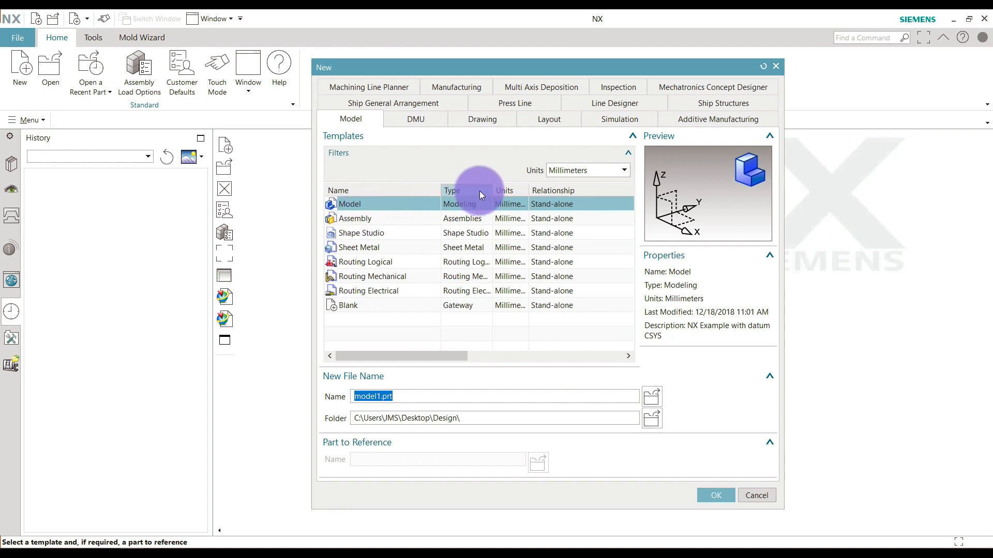
pyautogui.click(586, 170)
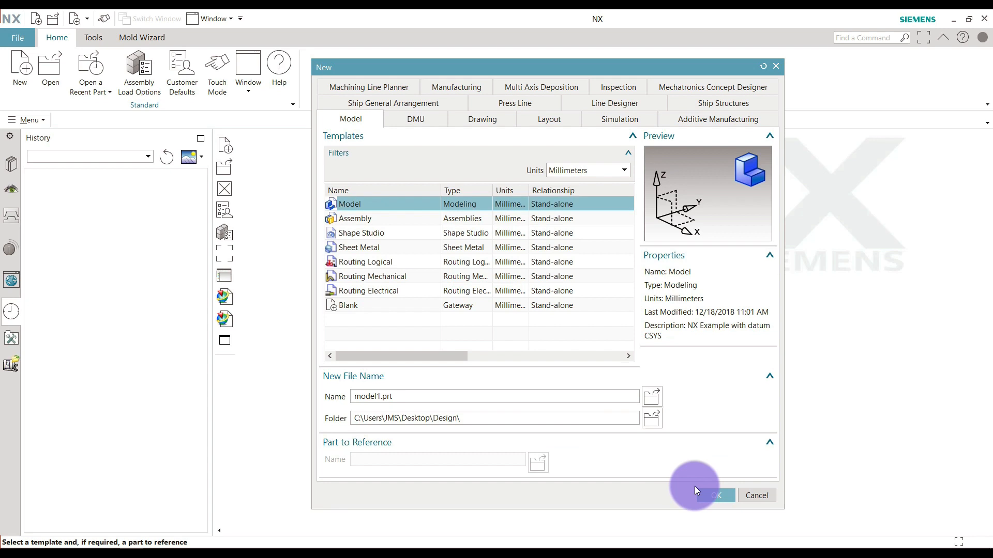
pyautogui.click(713, 494)
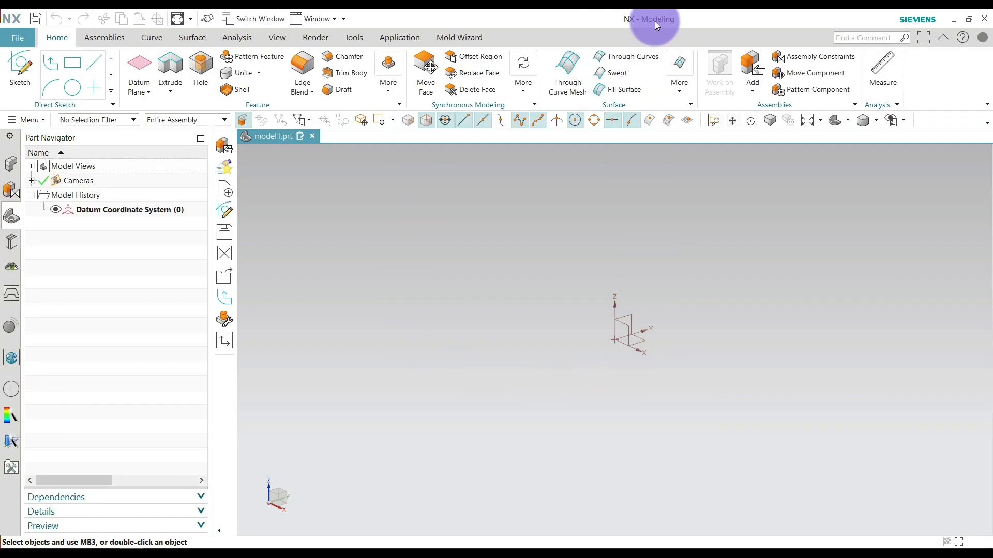
# Start a new sketch on the horizontal XY plane of the datum coordinate system.
pyautogui.click(113, 37)
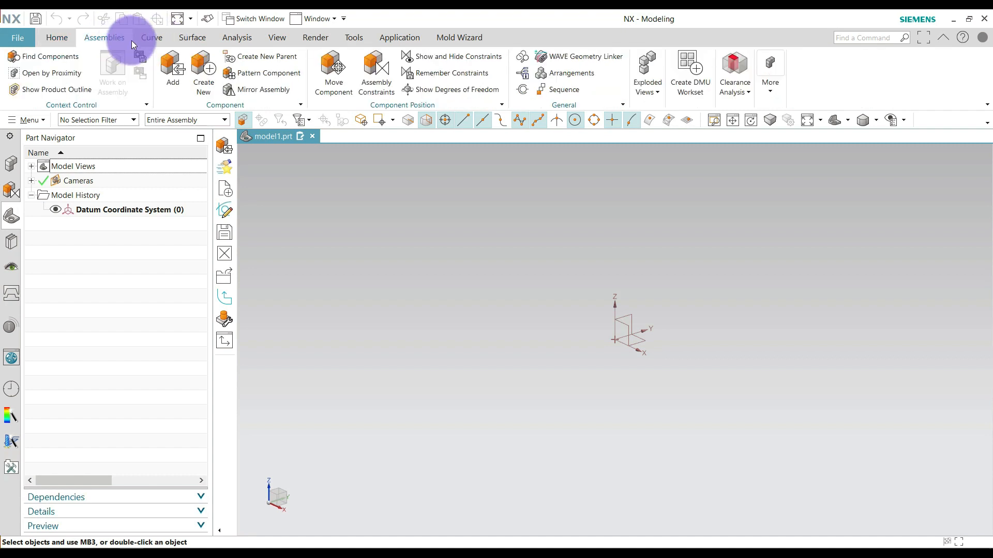
pyautogui.click(154, 35)
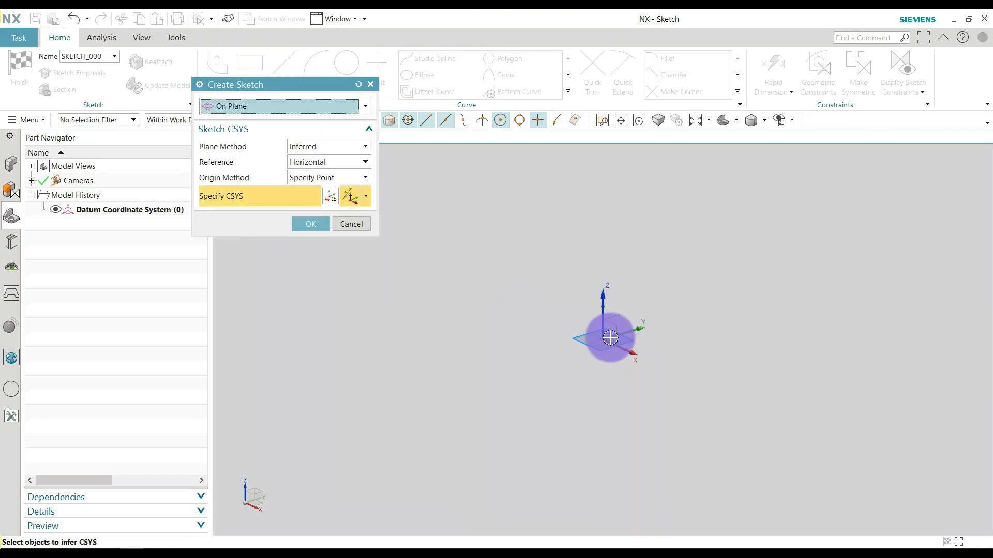
pyautogui.click(637, 340)
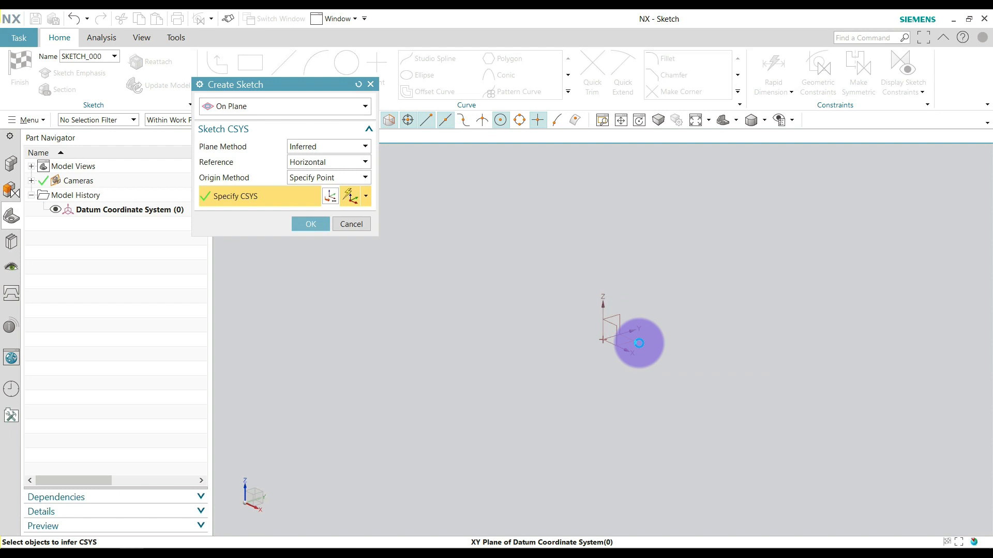
pyautogui.click(311, 224)
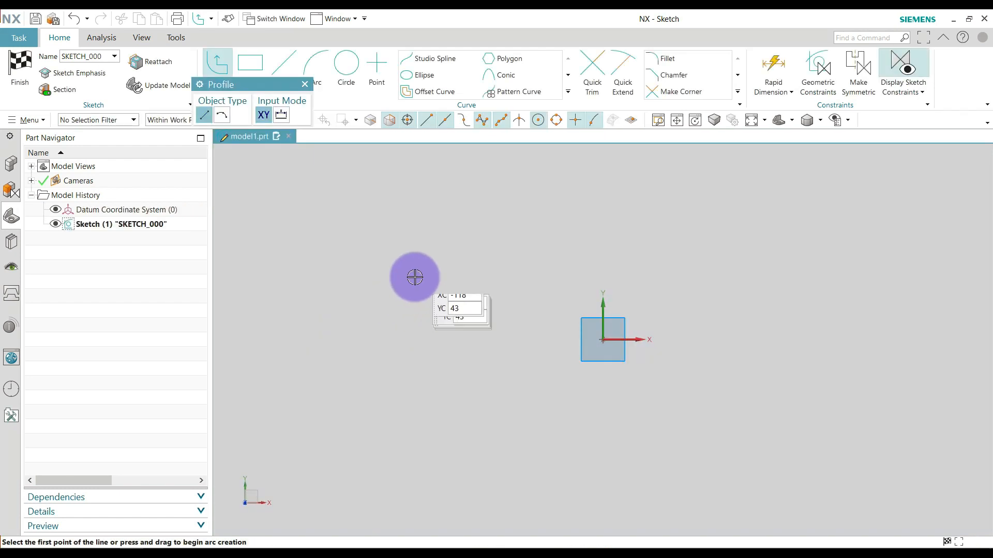
# Sketch a rectangle about 174 mm wide and 104 mm high around the origin.
pyautogui.click(251, 61)
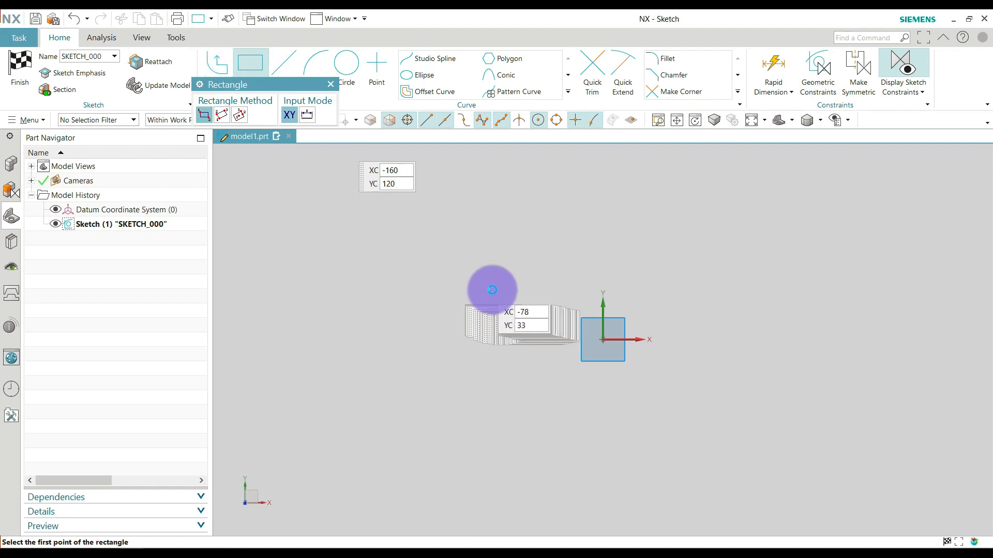
pyautogui.click(467, 260)
pyautogui.click(750, 429)
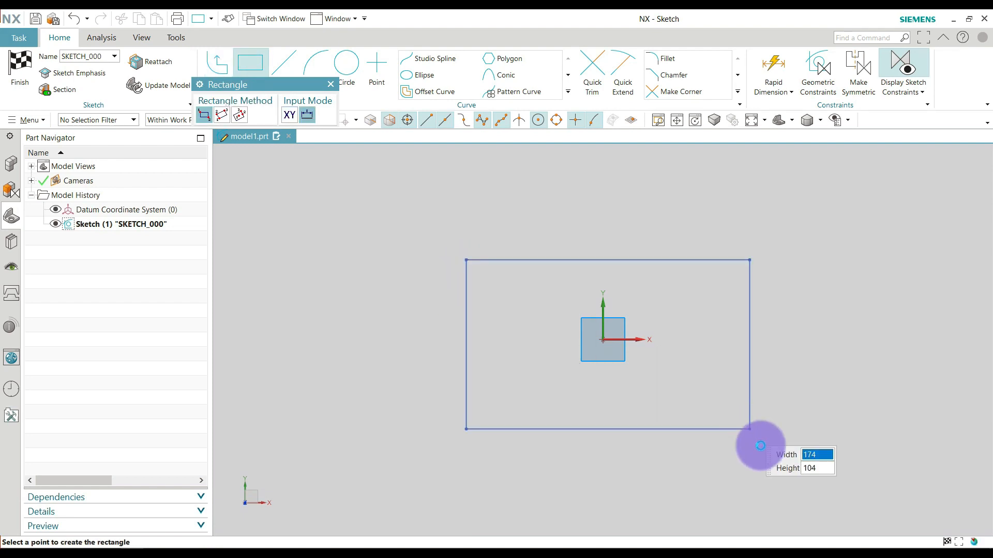
pyautogui.press('Escape')
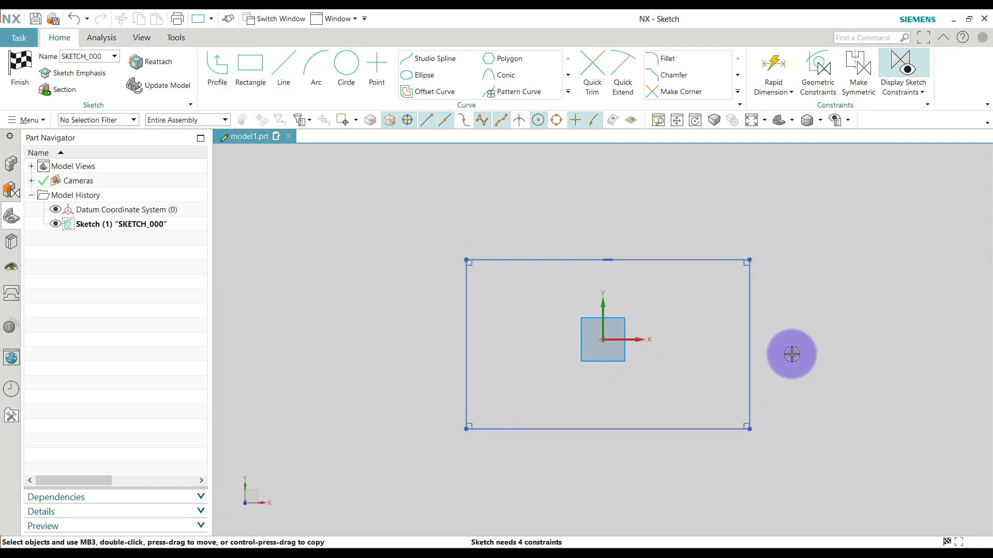
# Dimension the rectangle's top edge with the Inferred method and set its width to 106 mm.
pyautogui.click(778, 67)
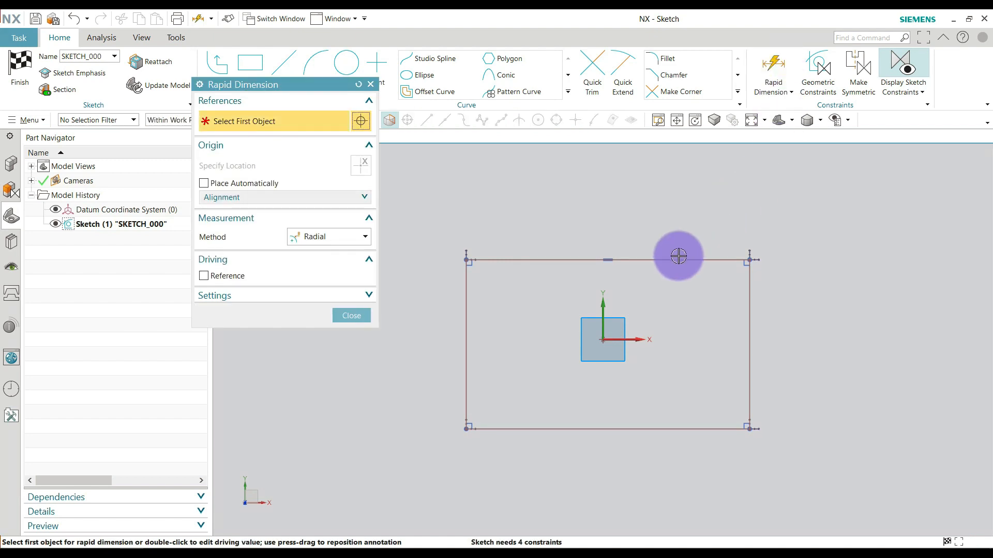
pyautogui.click(336, 238)
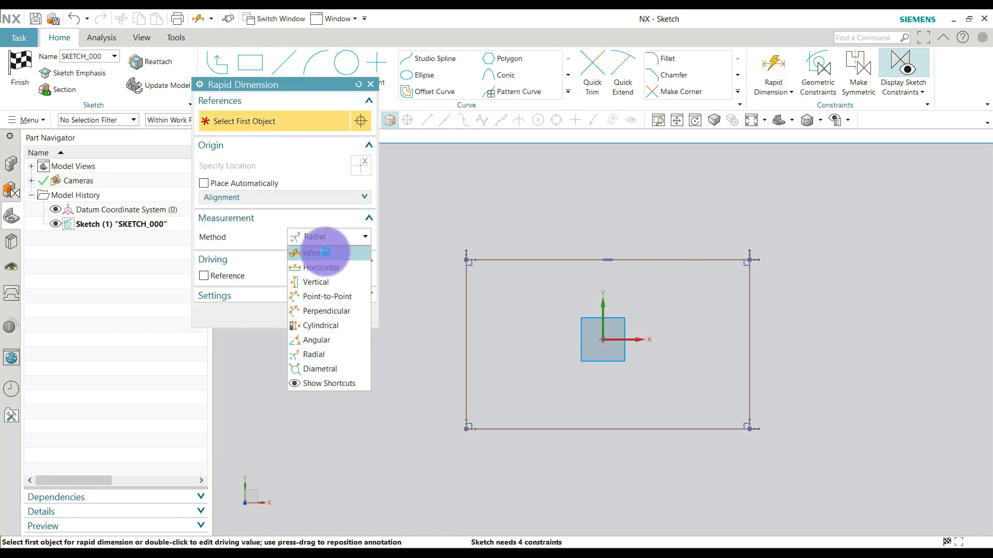
pyautogui.click(321, 250)
pyautogui.click(529, 245)
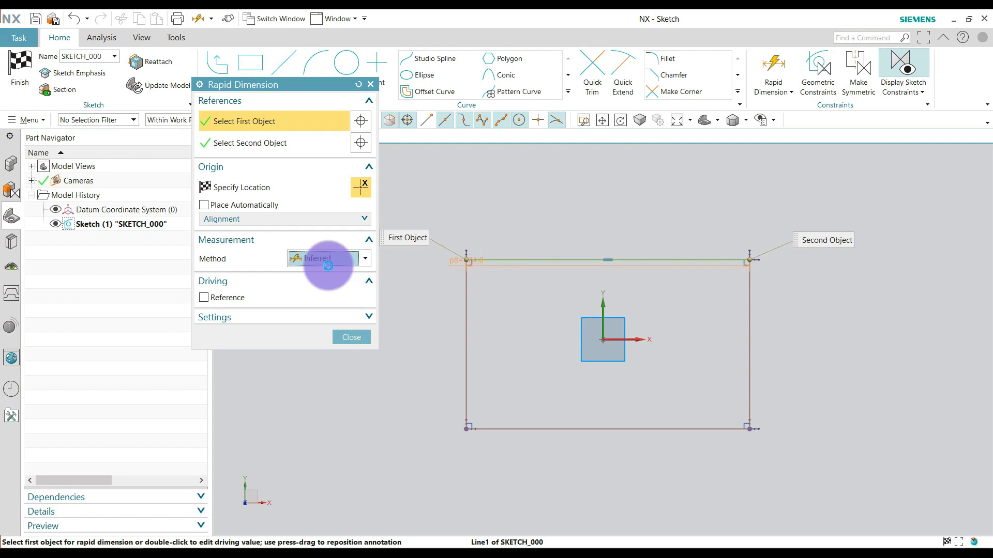
pyautogui.click(587, 227)
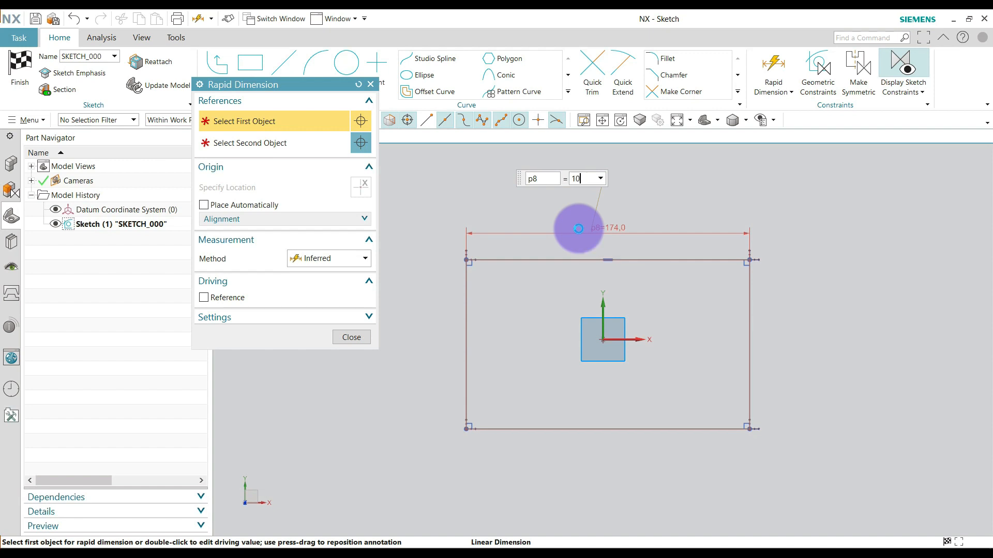
pyautogui.press('Return')
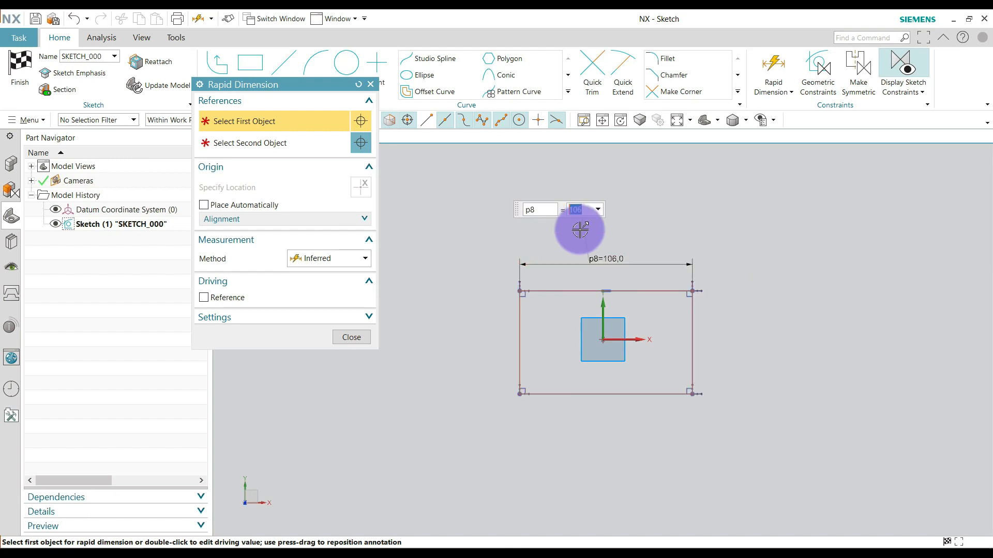
pyautogui.middleClick(674, 242)
# Dimension the rectangle's right edge and set its height to 62 mm.
pyautogui.click(775, 73)
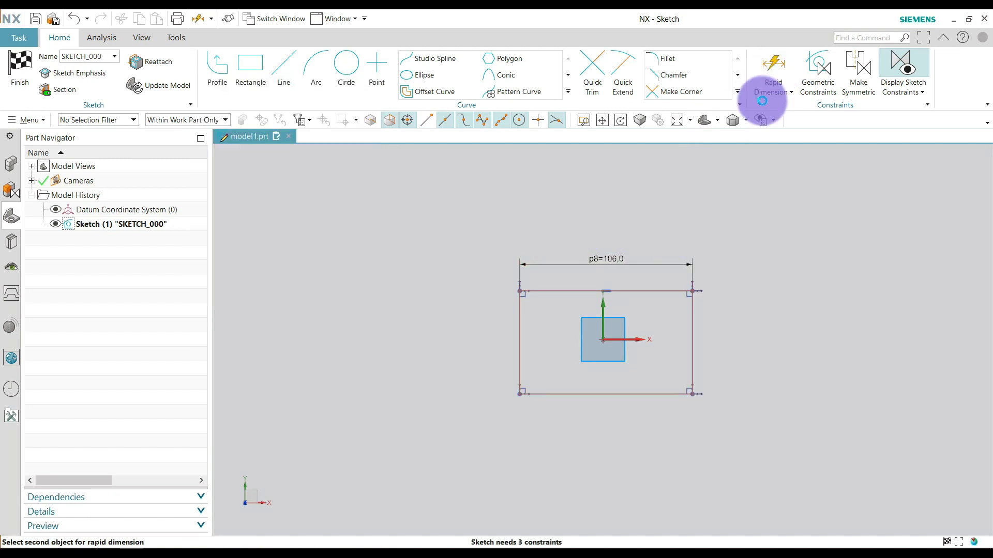
pyautogui.scroll(3, 701, 333)
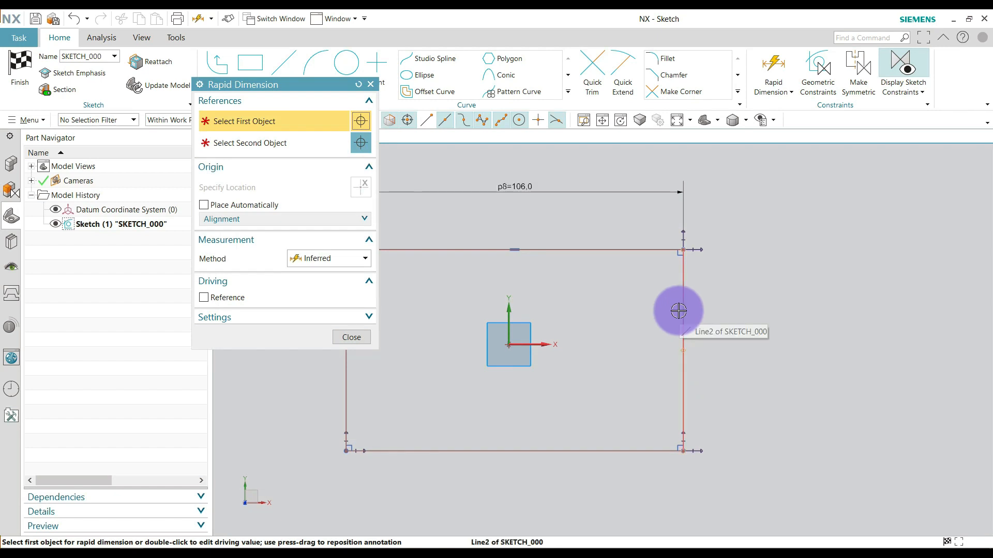
pyautogui.click(678, 310)
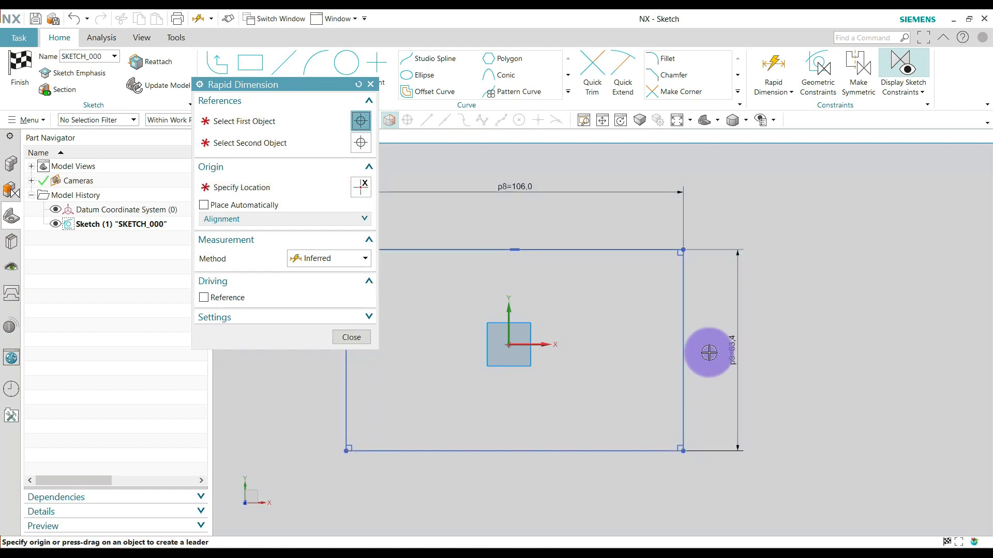
pyautogui.click(709, 353)
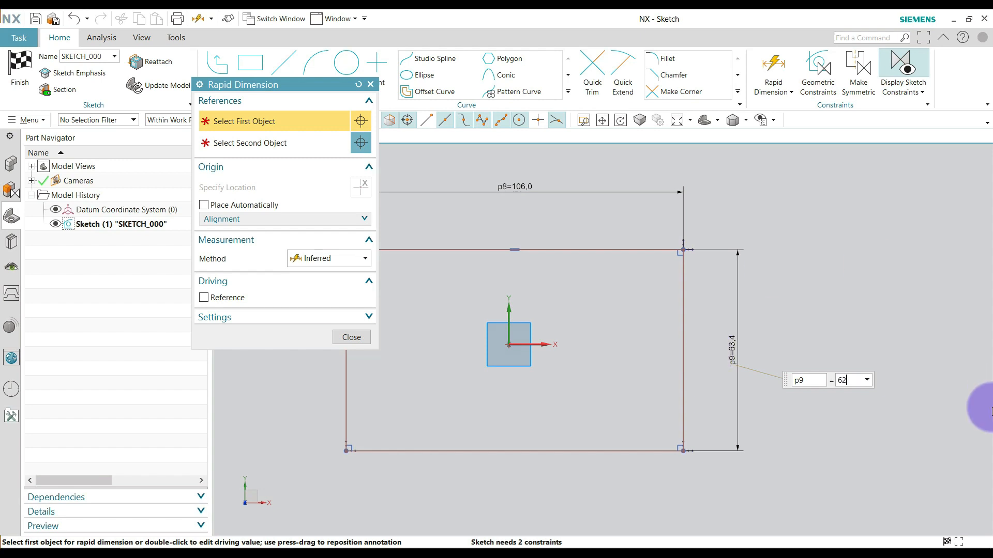
pyautogui.press('Return')
pyautogui.middleClick(825, 326)
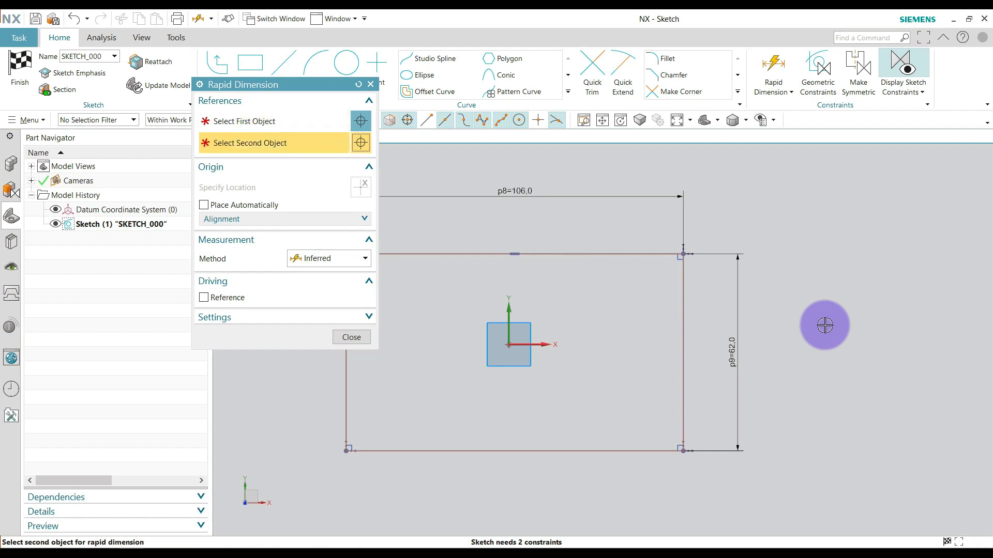
pyautogui.scroll(-1, 655, 343)
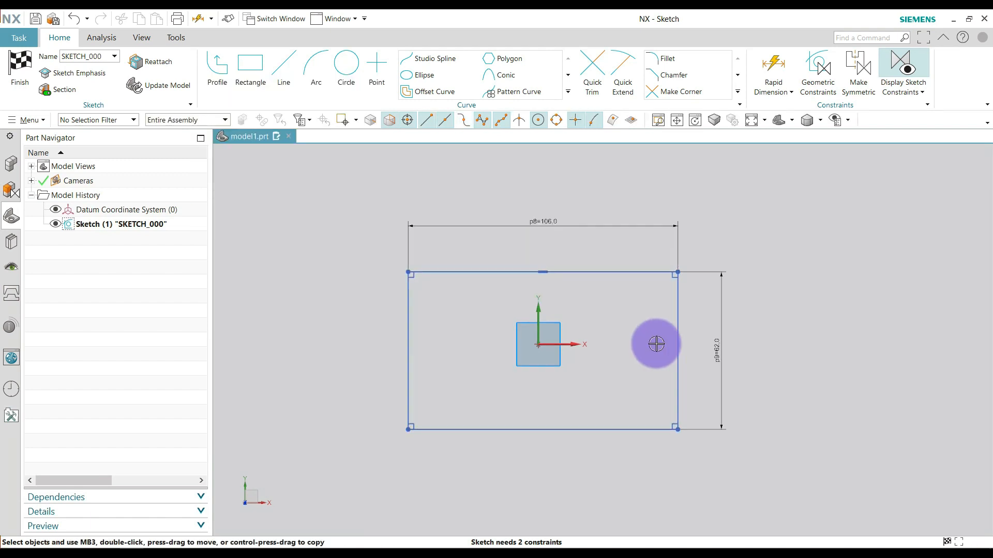
# Make the rectangle's left and right edges symmetric about the sketch's Y axis.
pyautogui.click(856, 76)
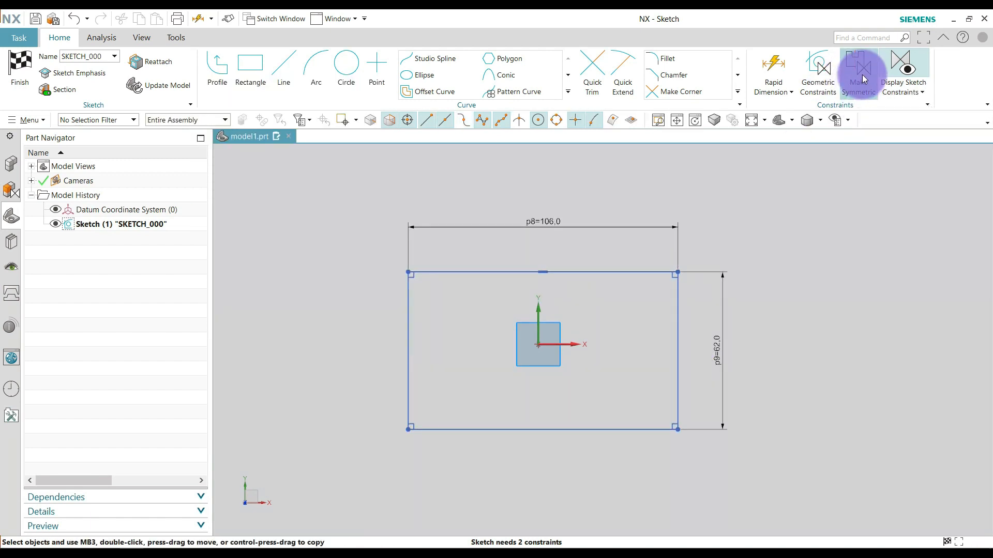
pyautogui.click(409, 294)
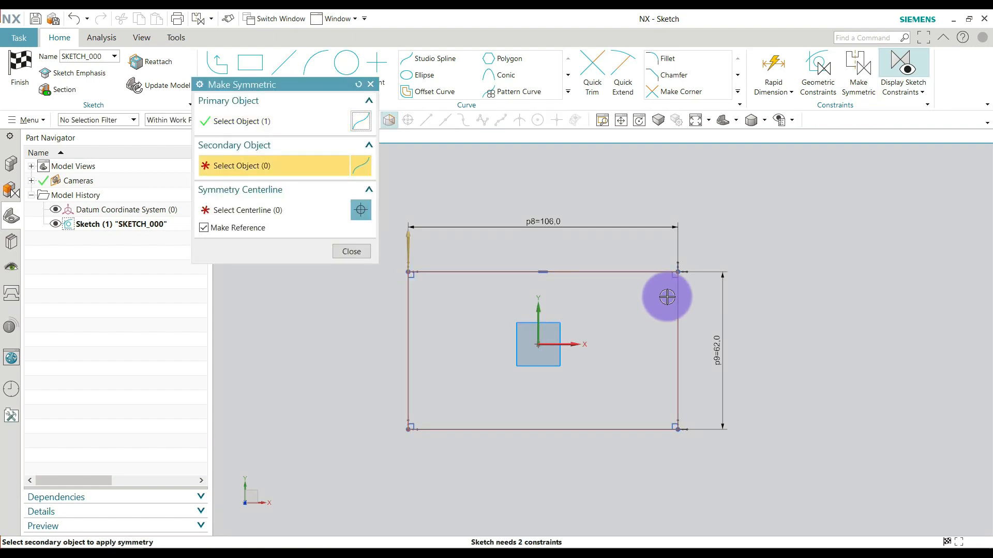
pyautogui.click(542, 323)
pyautogui.click(358, 250)
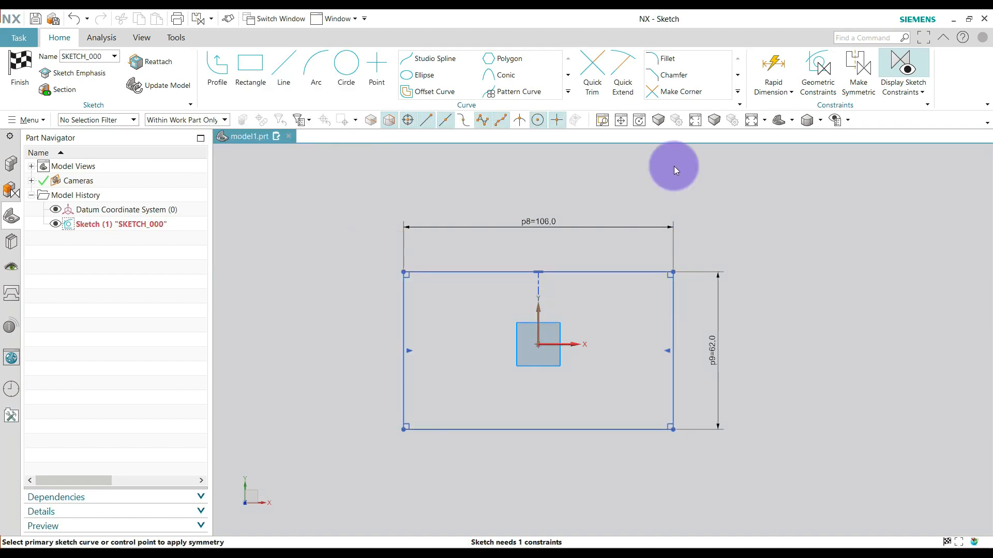
# Make the top and bottom edges symmetric about the X axis and reposition the width and height dimensions near the rectangle.
pyautogui.click(850, 83)
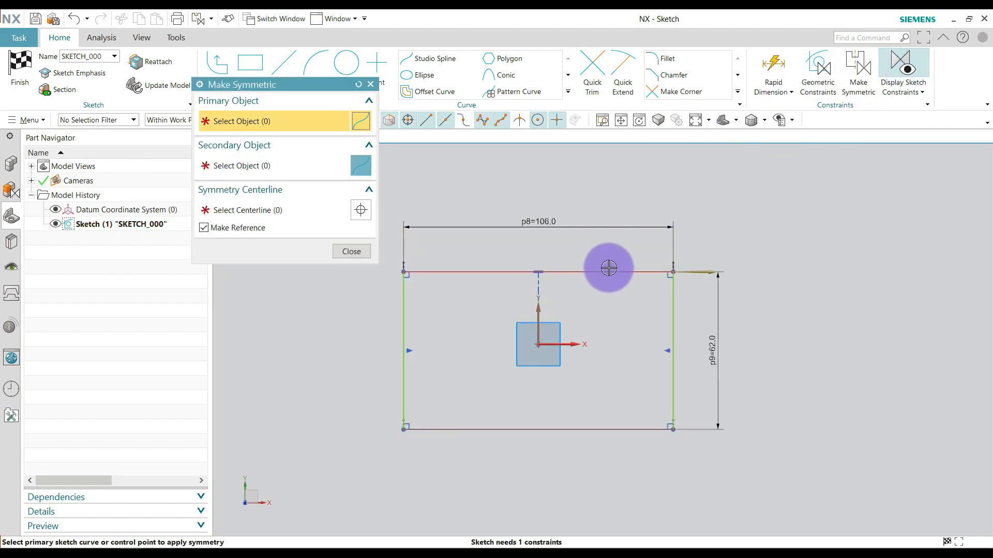
pyautogui.click(612, 268)
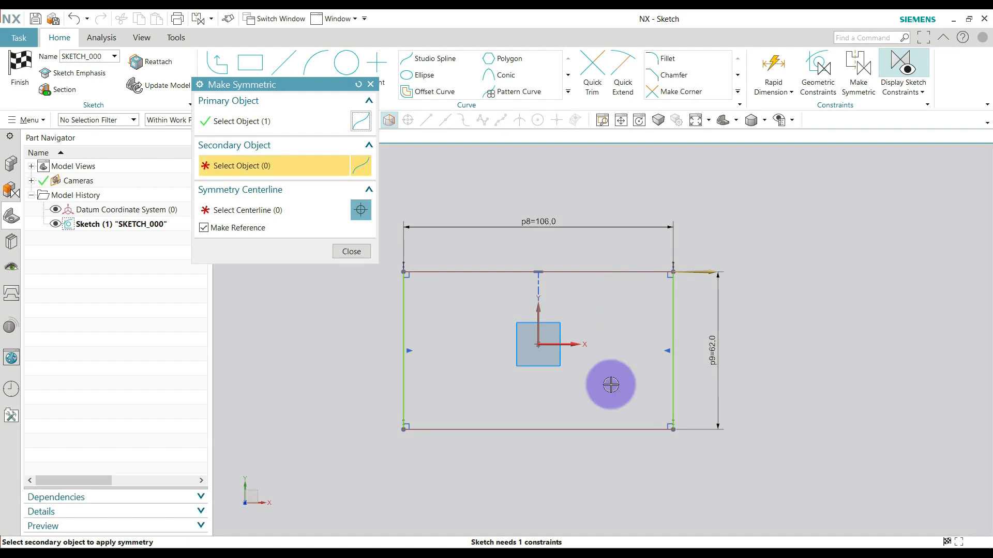
pyautogui.click(638, 426)
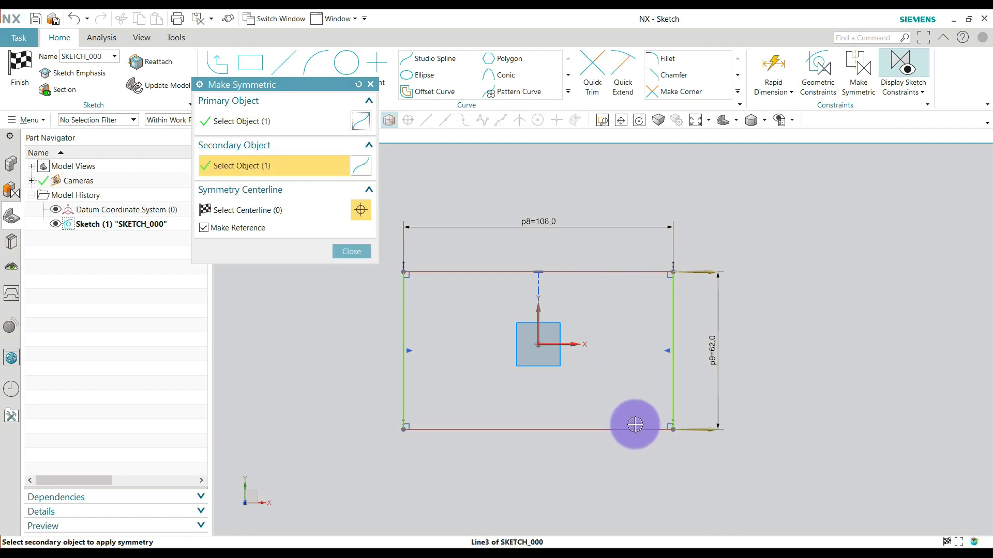
pyautogui.click(575, 345)
pyautogui.click(366, 254)
pyautogui.click(565, 281)
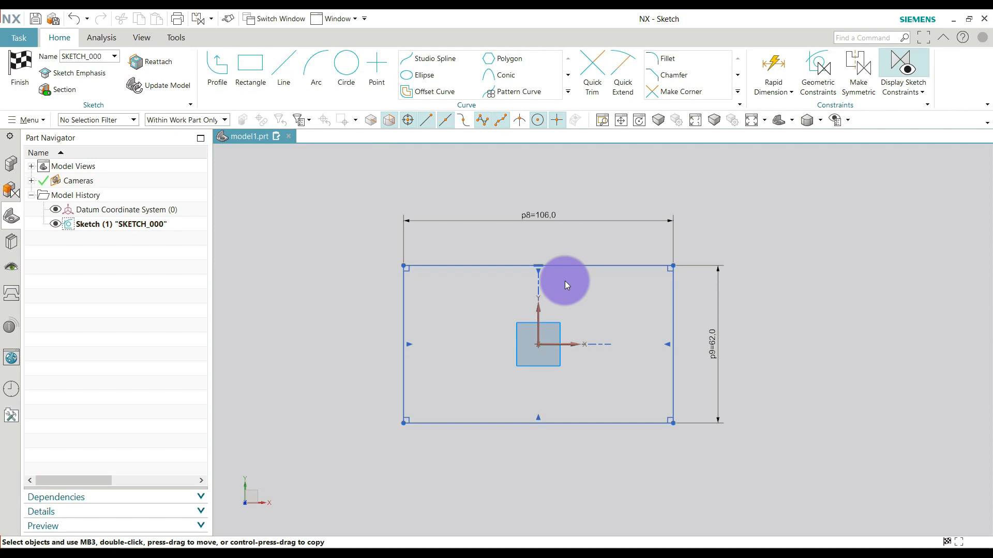
pyautogui.moveTo(545, 217); pyautogui.dragTo(538, 228)
pyautogui.moveTo(710, 339); pyautogui.dragTo(700, 338)
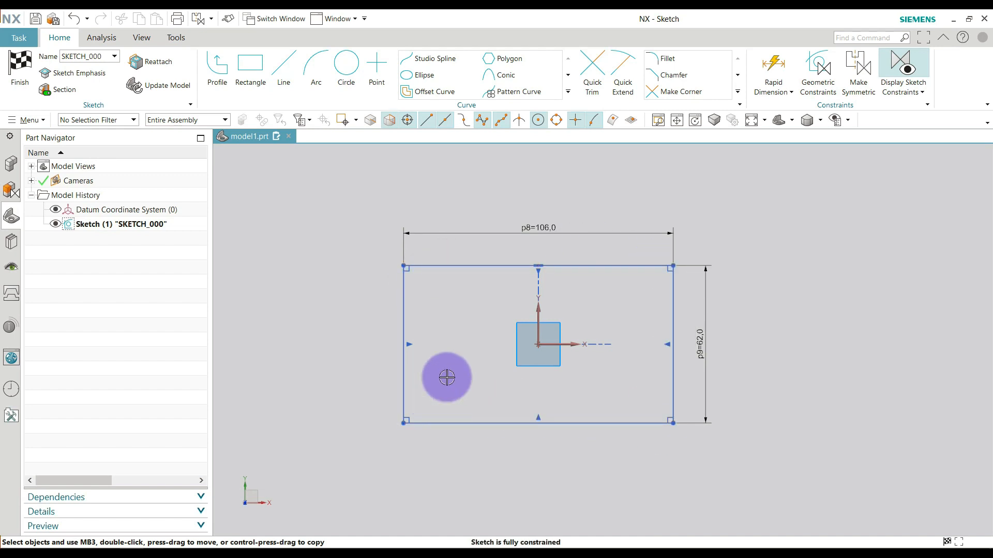
# Add untrimmed fillets to the rectangle's two upper corners, leaving the original corner edges in place.
pyautogui.click(662, 59)
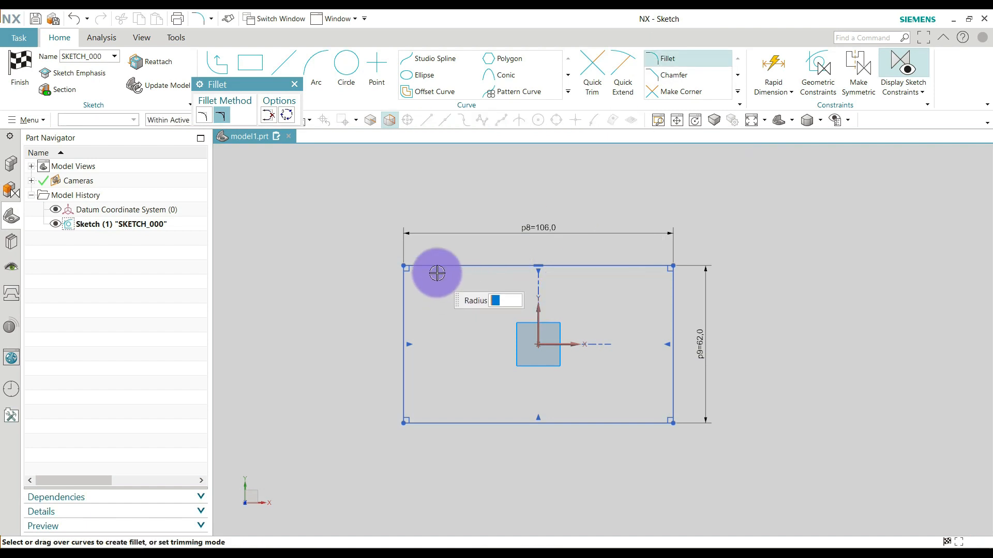
pyautogui.scroll(-3, 419, 282)
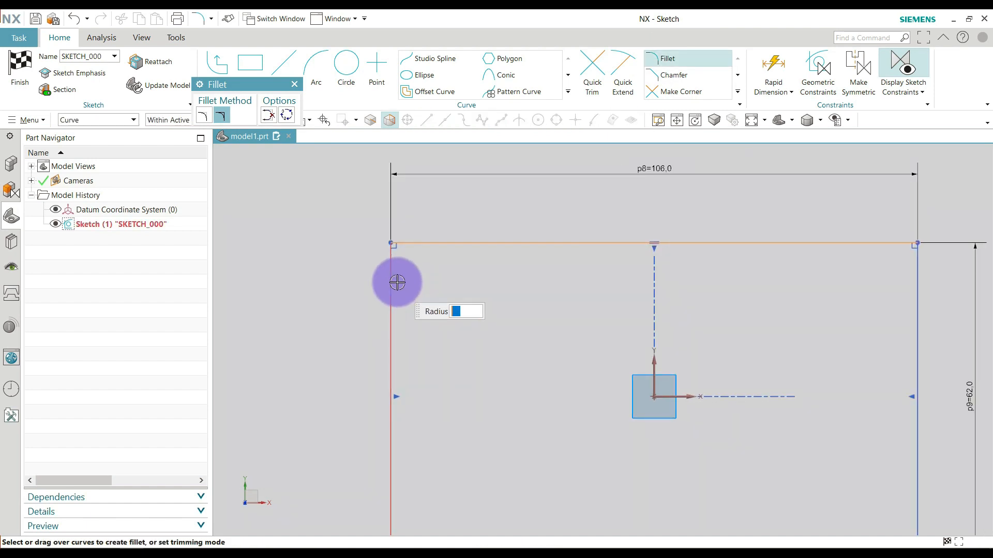
pyautogui.click(405, 269)
pyautogui.click(404, 267)
pyautogui.scroll(2, 450, 270)
pyautogui.scroll(-2, 649, 266)
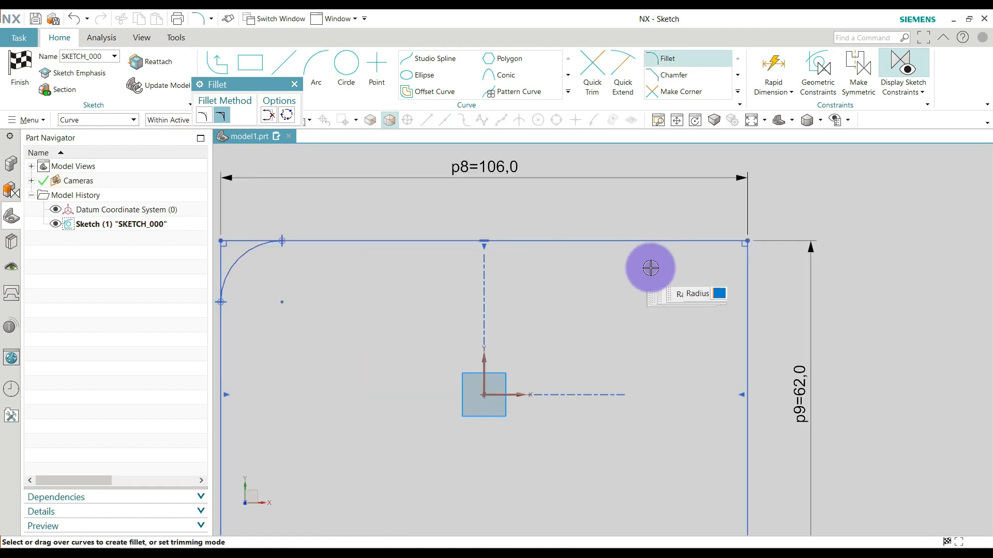
pyautogui.click(735, 278)
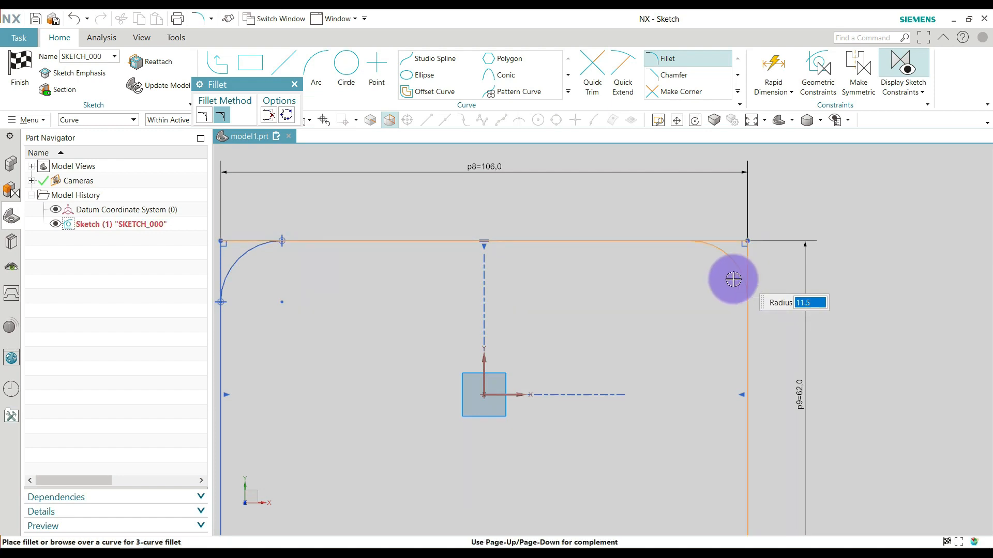
pyautogui.click(730, 268)
pyautogui.scroll(4, 654, 237)
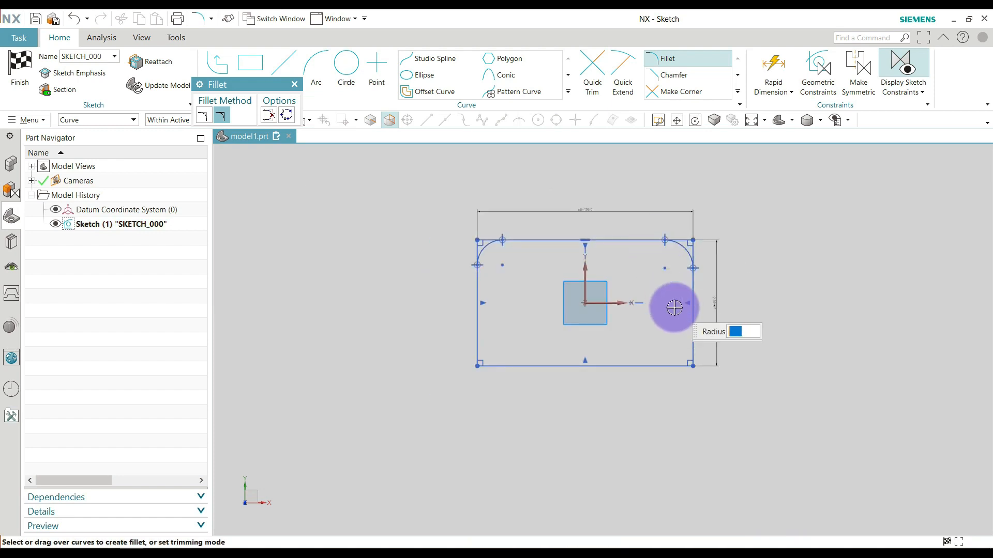
pyautogui.click(222, 119)
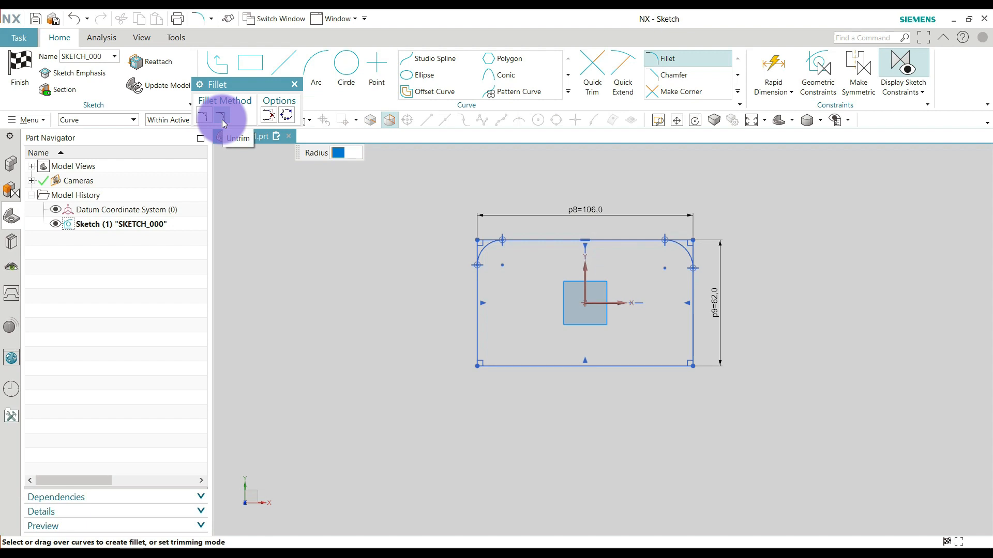
# Add untrimmed fillets to the rectangle's lower-right and lower-left corners and finish the Fillet command.
pyautogui.scroll(2, 644, 375)
pyautogui.click(694, 359)
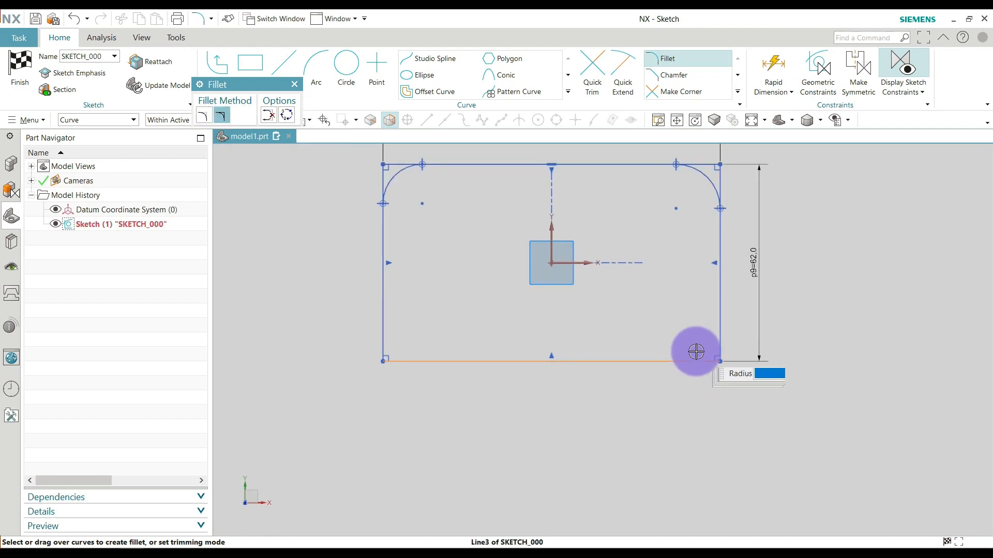
pyautogui.click(720, 316)
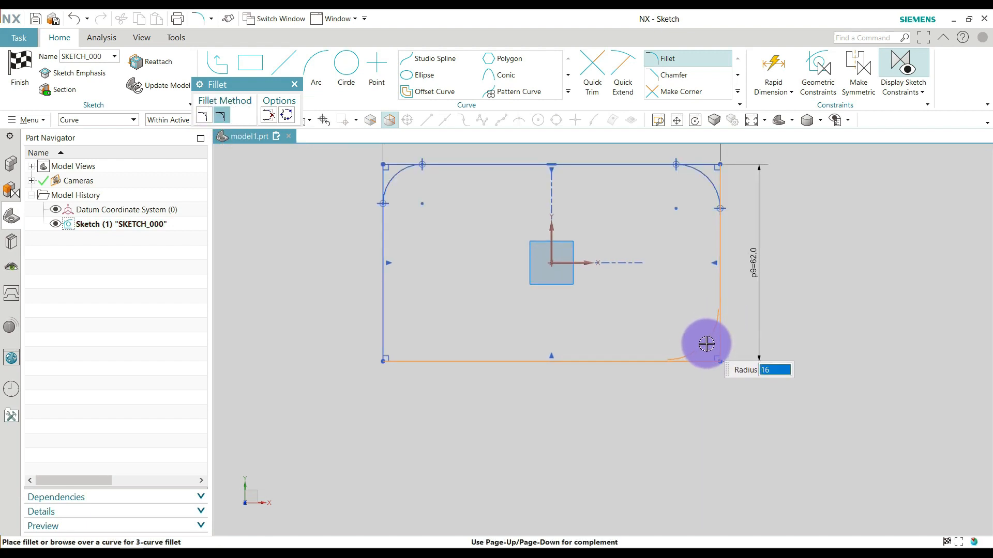
pyautogui.click(706, 344)
pyautogui.click(436, 360)
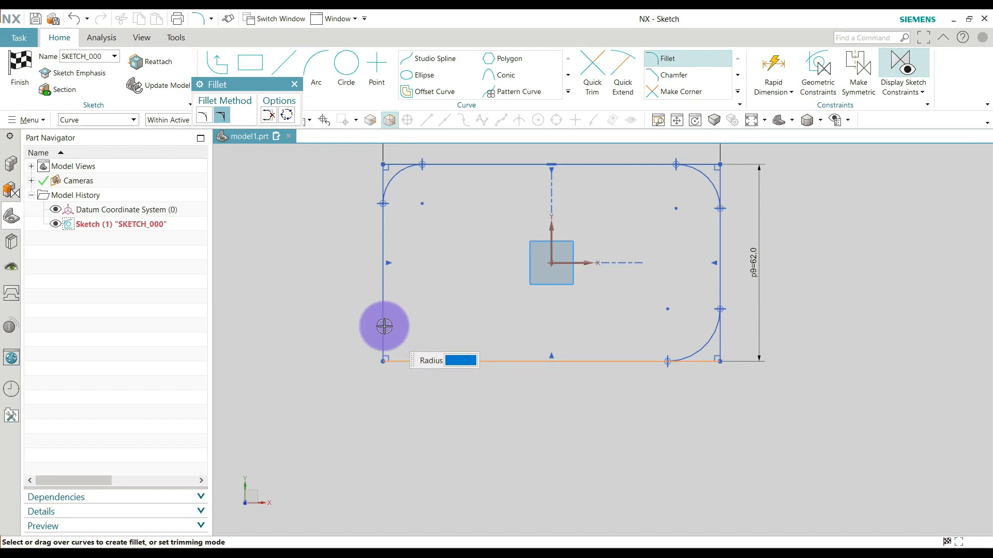
pyautogui.click(384, 327)
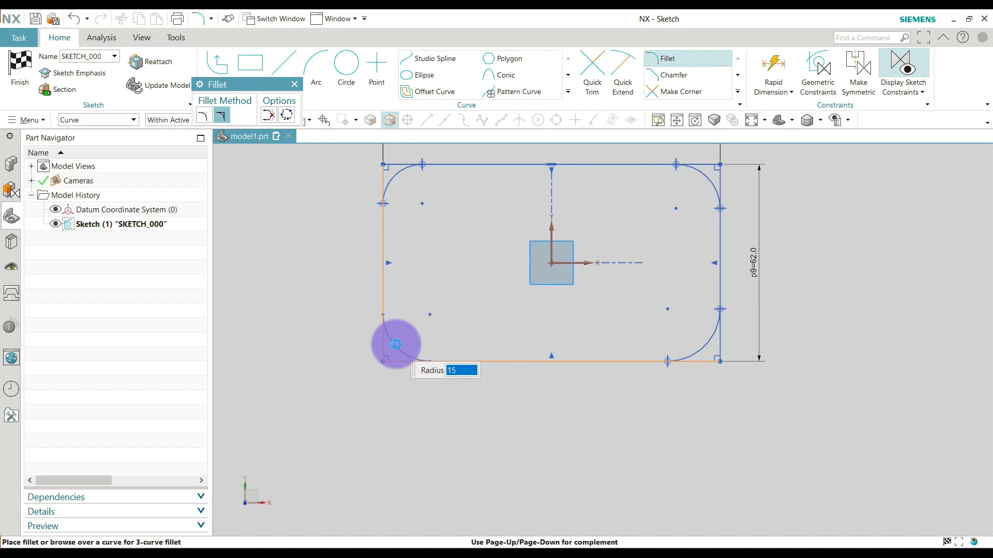
pyautogui.click(396, 344)
pyautogui.press('Escape')
# Examine the untrimmed fillet arcs and the corner edges kept behind them, especially at the upper-left corner.
pyautogui.scroll(-2, 449, 366)
pyautogui.scroll(2, 437, 302)
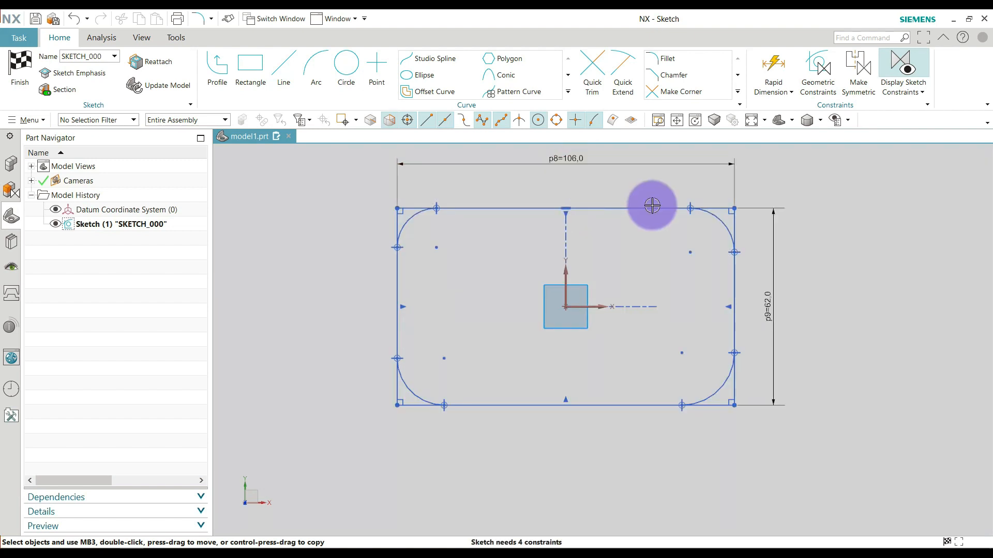
pyautogui.scroll(3, 385, 213)
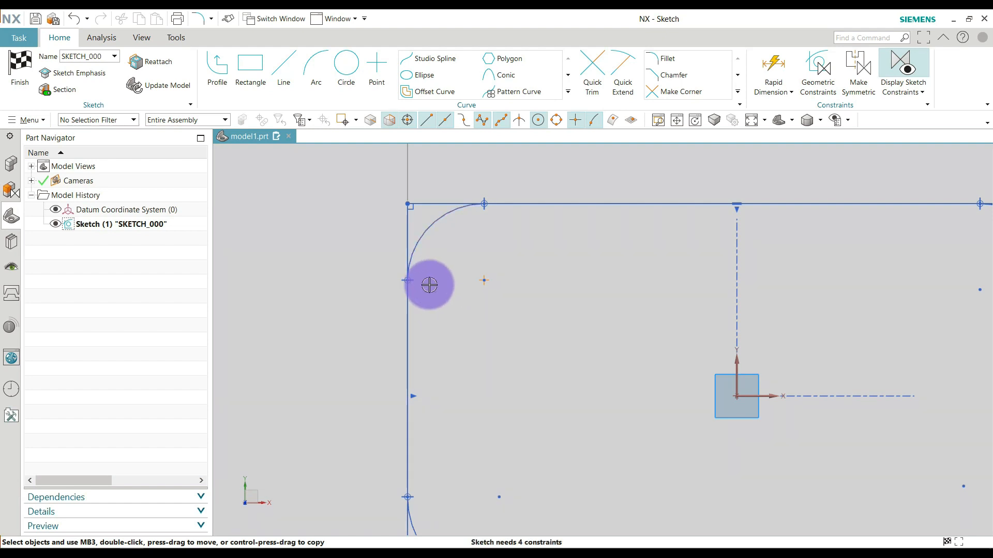
pyautogui.scroll(-2, 464, 250)
pyautogui.scroll(2, 459, 220)
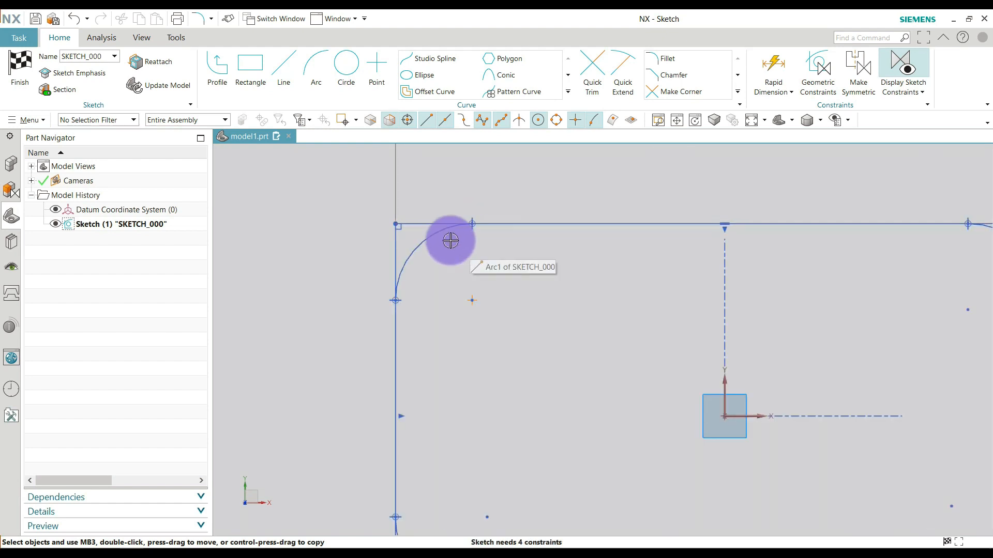
pyautogui.scroll(-3, 397, 248)
pyautogui.scroll(-1, 397, 248)
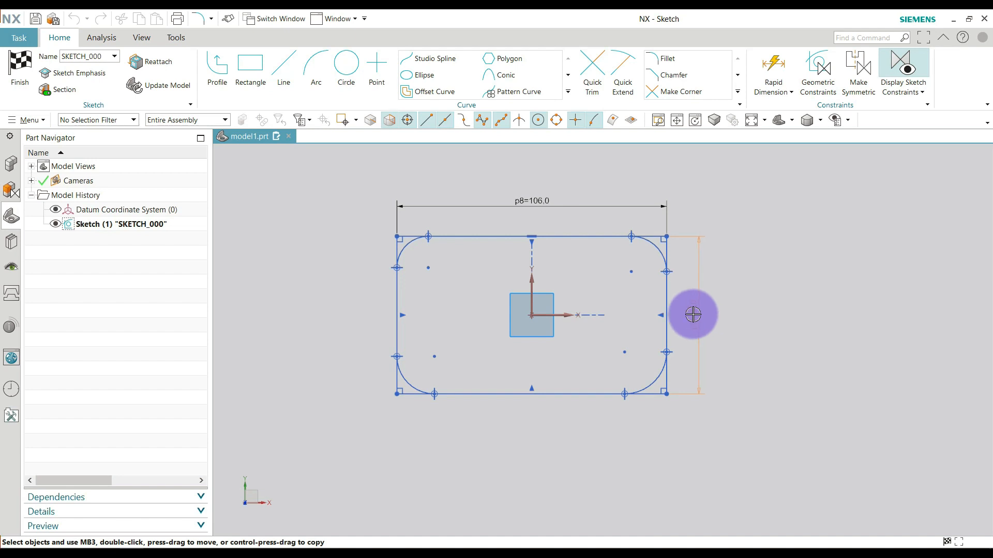
# Add a radial dimension to the lower-left corner fillet and set its radius to 12 mm.
pyautogui.click(773, 90)
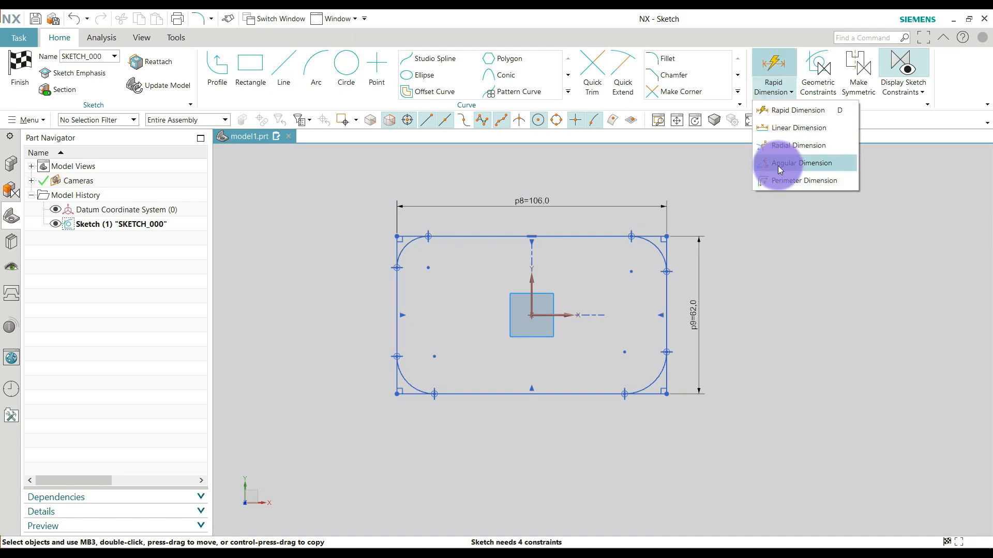
pyautogui.click(780, 145)
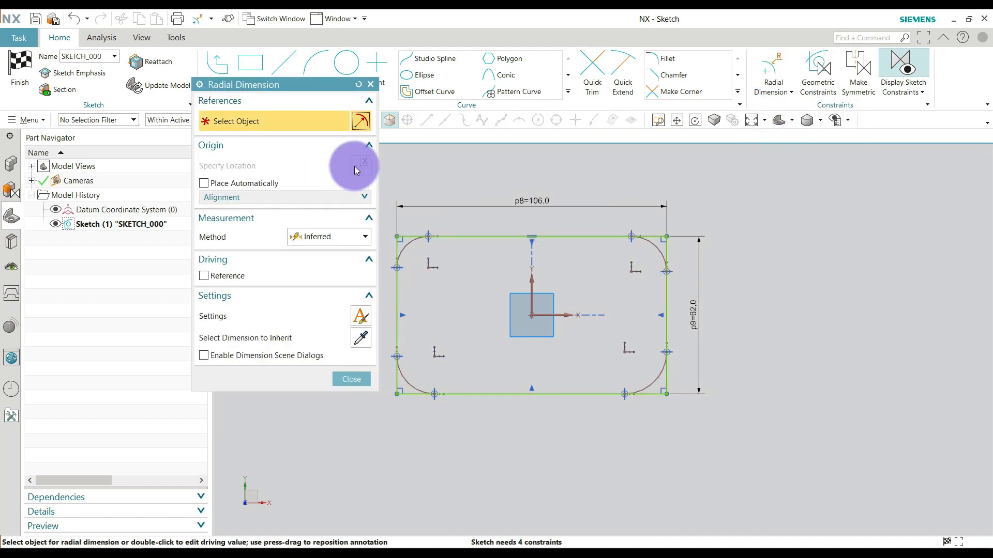
pyautogui.click(314, 267)
pyautogui.scroll(-2, 676, 284)
pyautogui.scroll(4, 488, 294)
pyautogui.scroll(3, 510, 381)
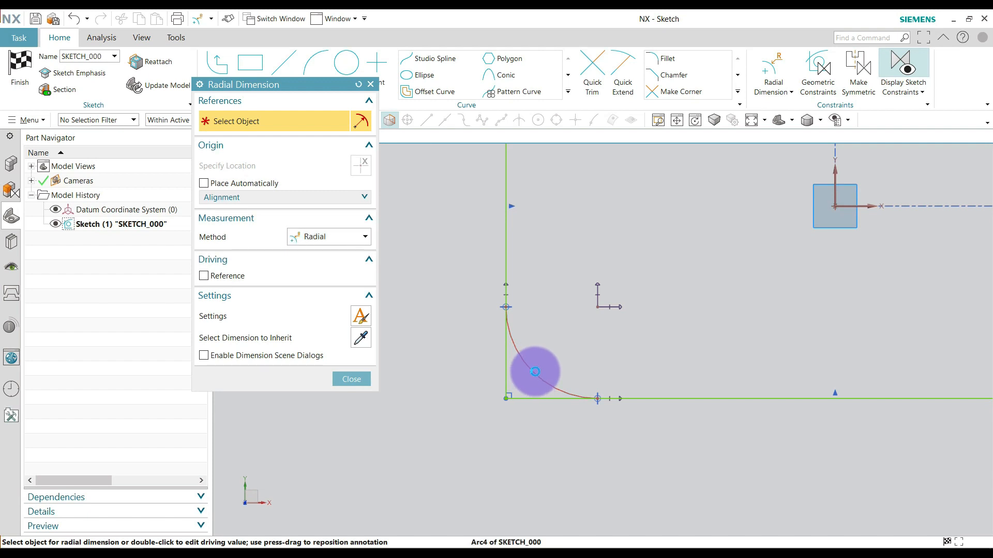
pyautogui.click(535, 371)
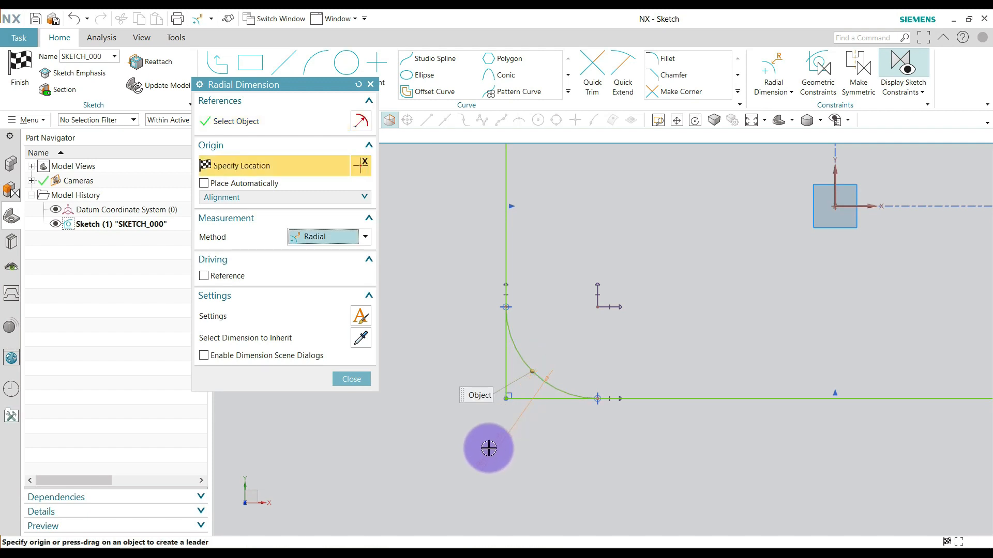
pyautogui.click(508, 449)
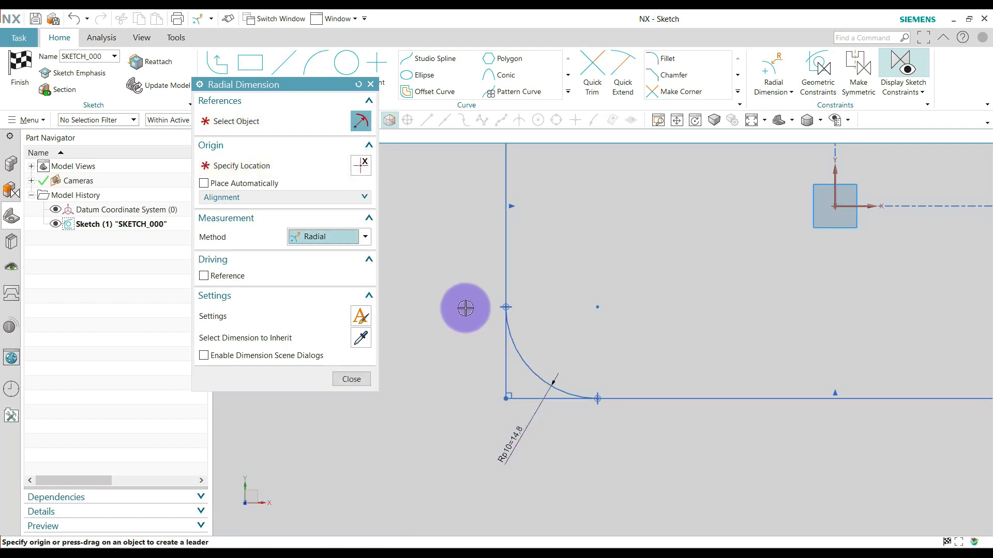
pyautogui.scroll(-3, 453, 284)
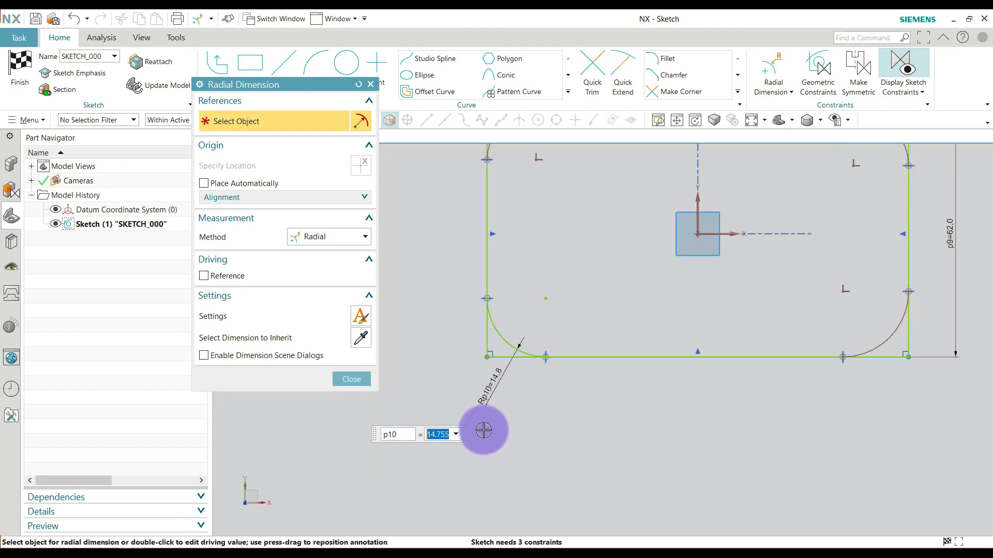
pyautogui.write('12')
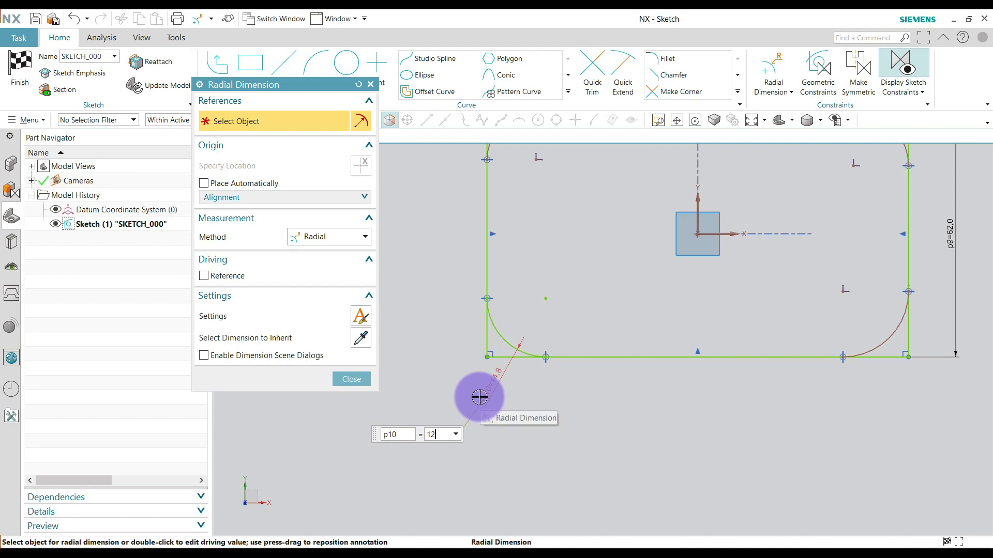
pyautogui.press('Return')
pyautogui.click(347, 373)
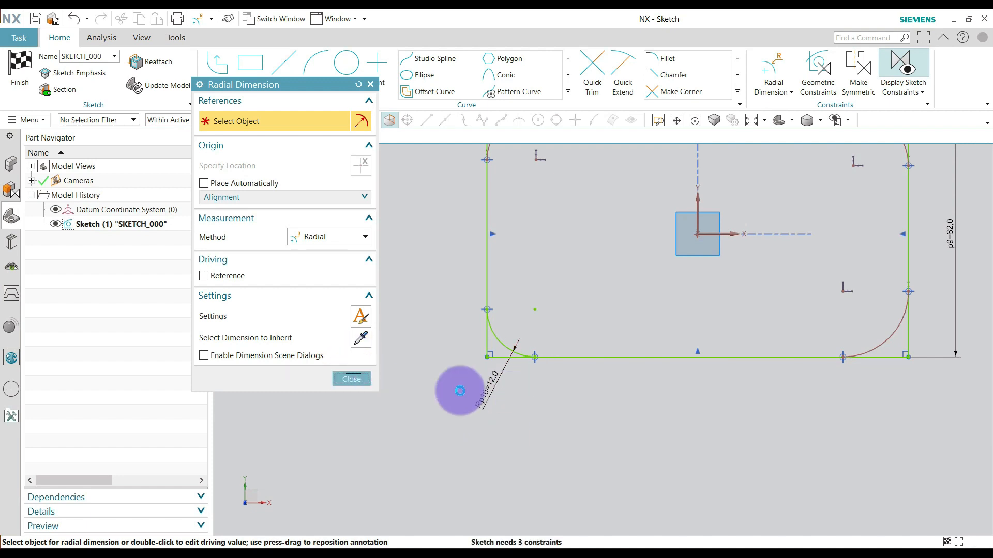
# Apply an Equal Radius constraint making the other three corner fillets match the dimensioned lower-left fillet.
pyautogui.scroll(-2, 456, 201)
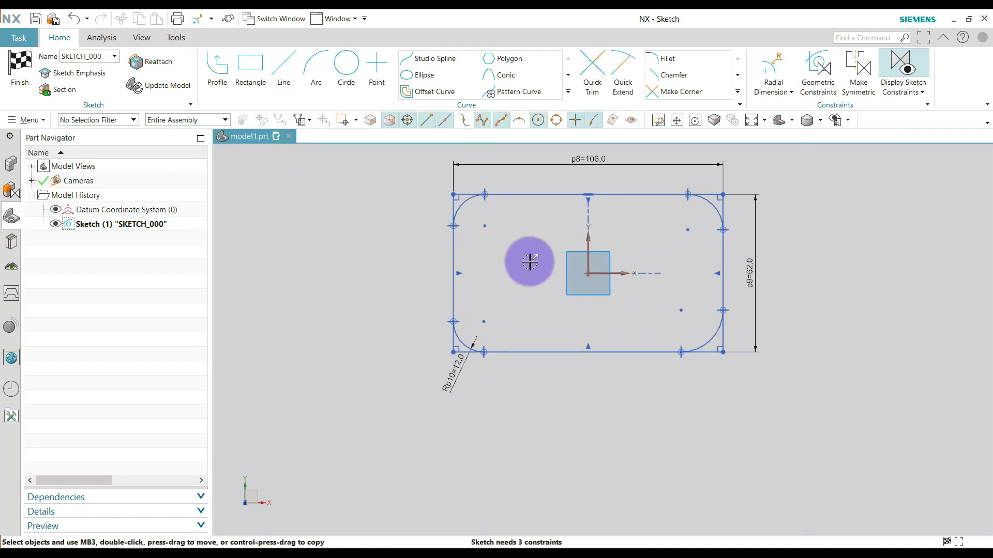
pyautogui.scroll(1, 532, 259)
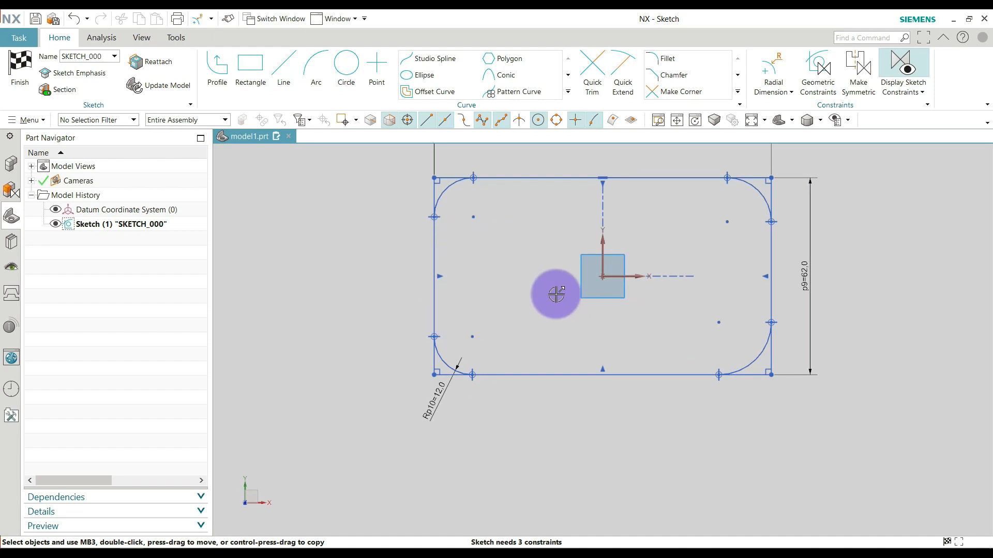
pyautogui.press('c')
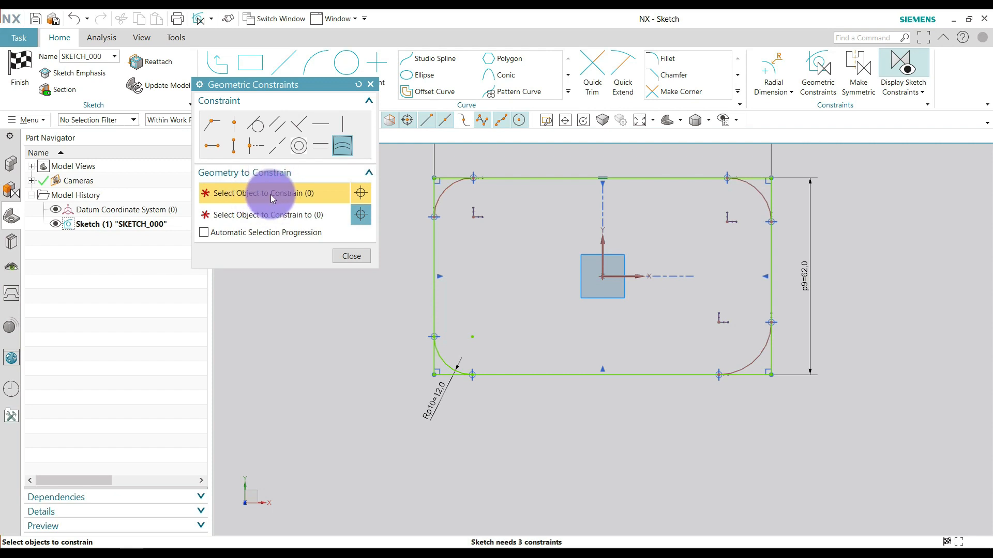
pyautogui.click(455, 205)
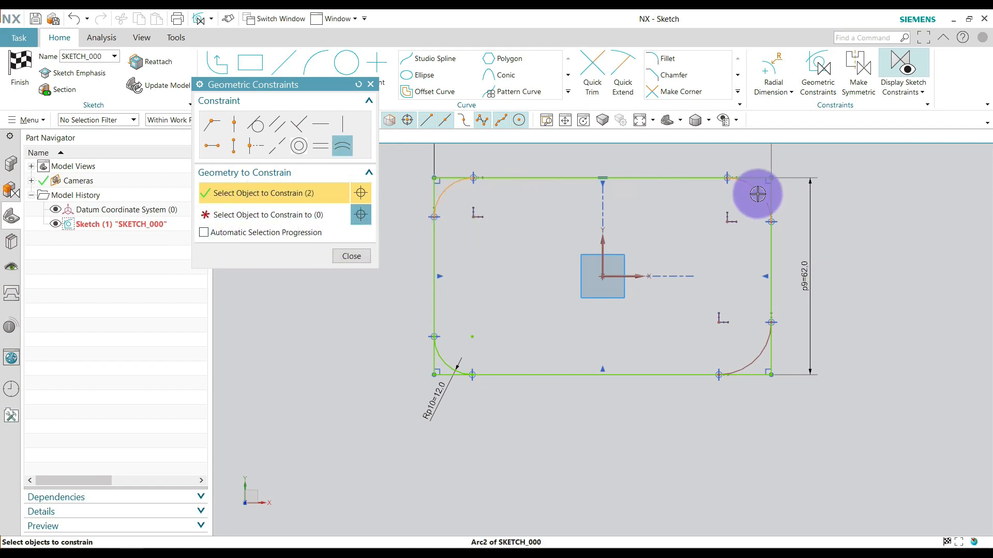
pyautogui.click(303, 214)
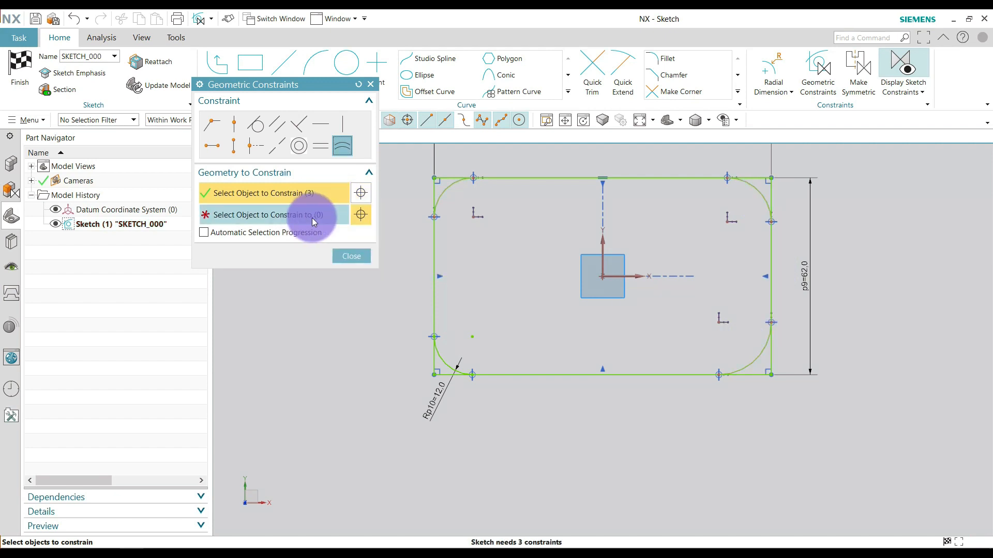
pyautogui.click(448, 360)
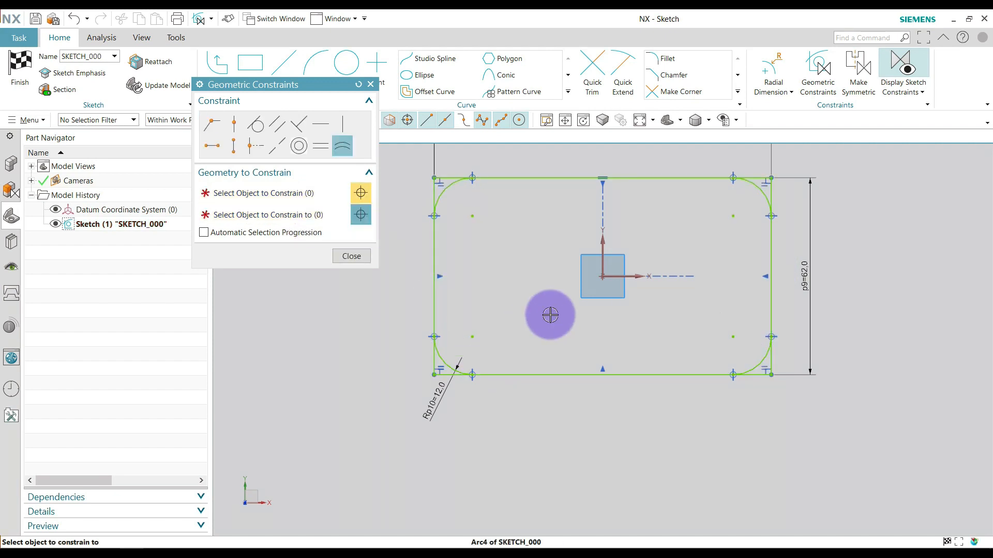
pyautogui.click(351, 257)
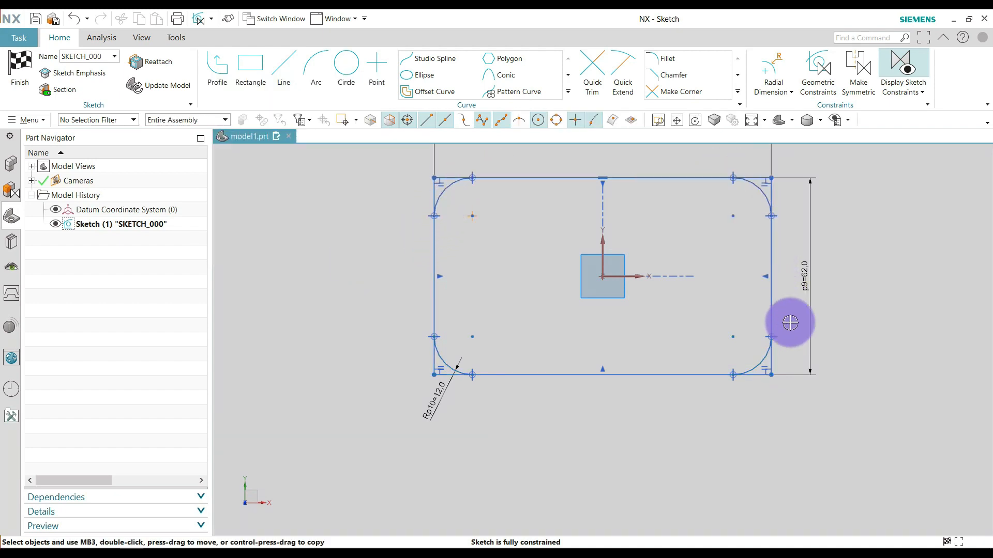
# Examine the Equal Radius constraint marks and the radius dimension around the rectangle's corner fillets.
pyautogui.scroll(-5, 786, 302)
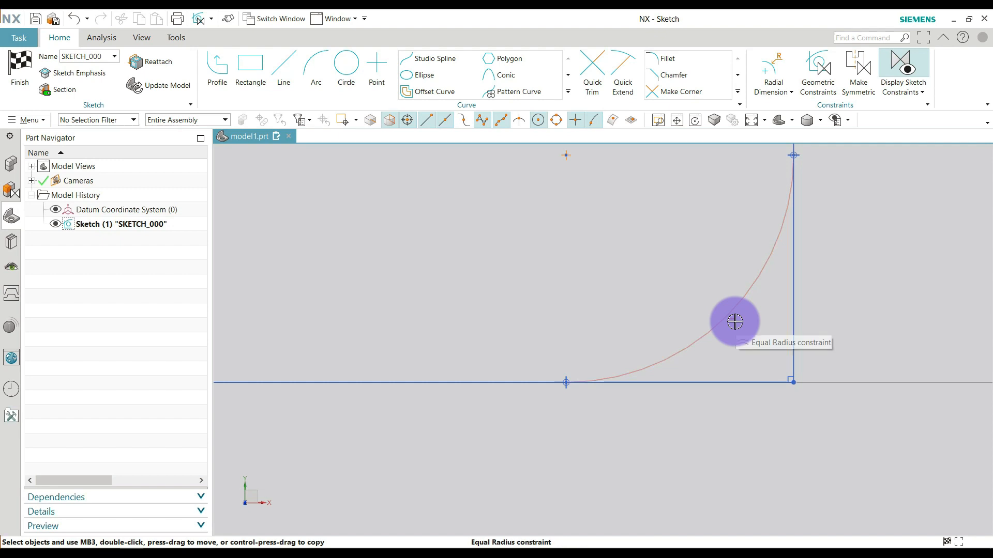
pyautogui.scroll(4, 739, 330)
pyautogui.scroll(-5, 548, 383)
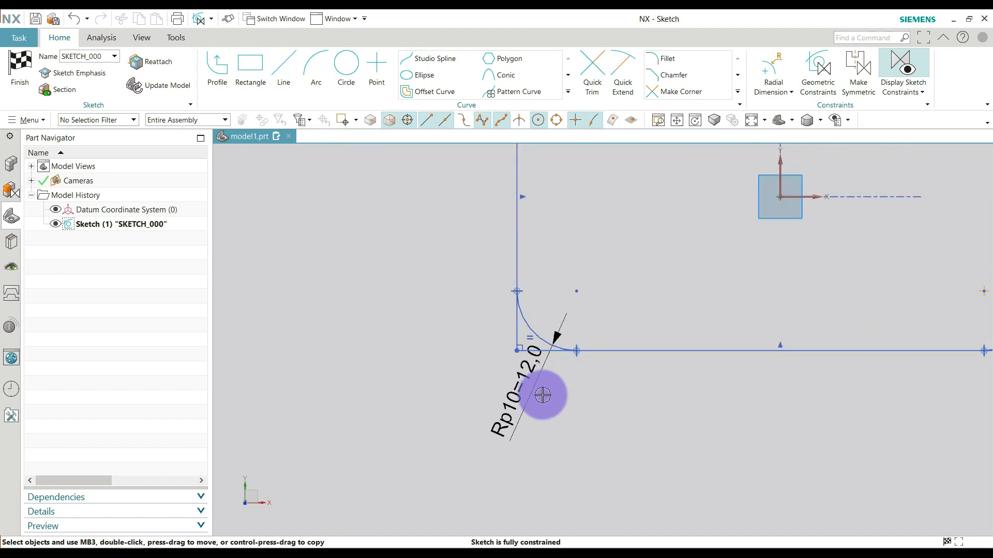
pyautogui.scroll(3, 496, 470)
pyautogui.scroll(1, 592, 495)
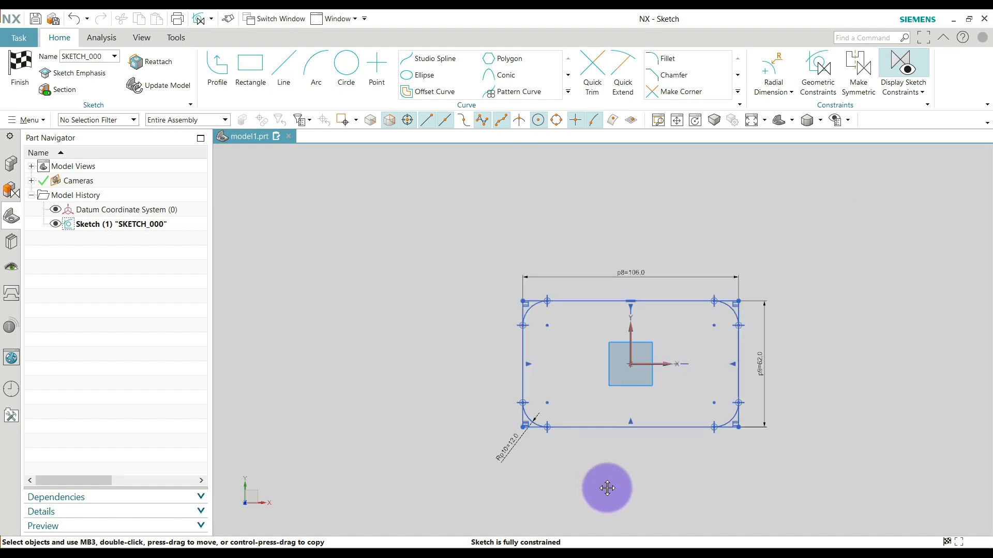
pyautogui.scroll(-2, 821, 433)
pyautogui.scroll(1, 806, 413)
pyautogui.scroll(-1, 696, 328)
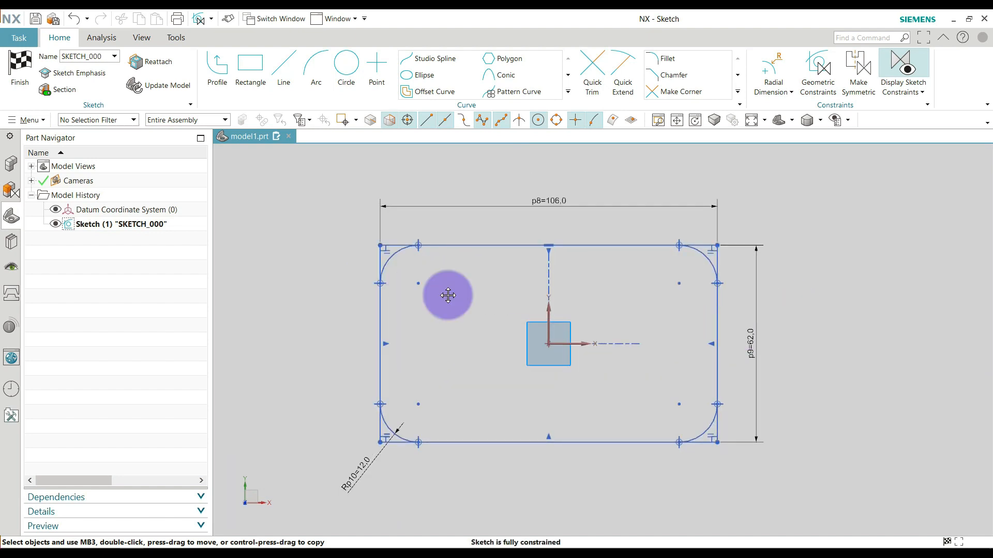
# Draw a circle about 11 mm in diameter on the arc centre of the upper-left fillet.
pyautogui.click(345, 59)
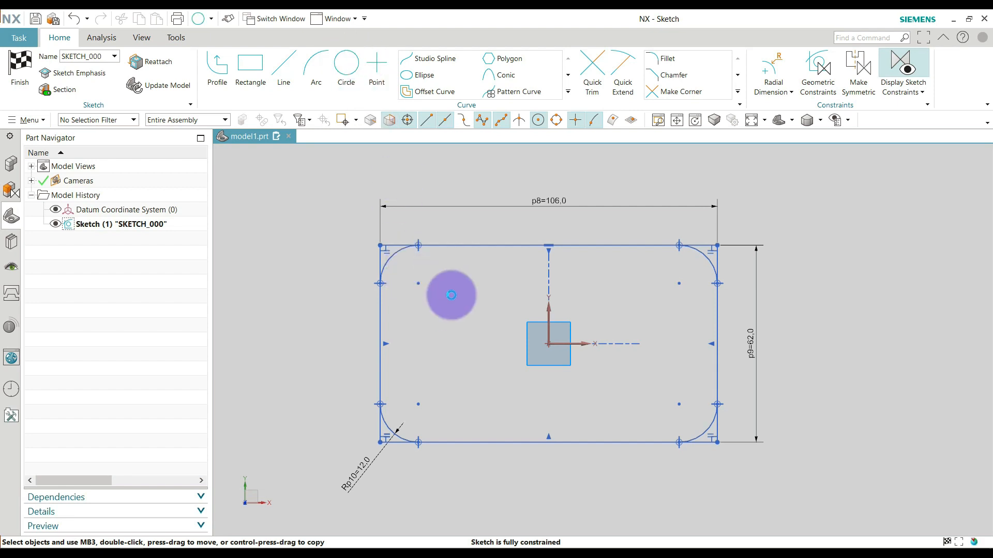
pyautogui.click(418, 284)
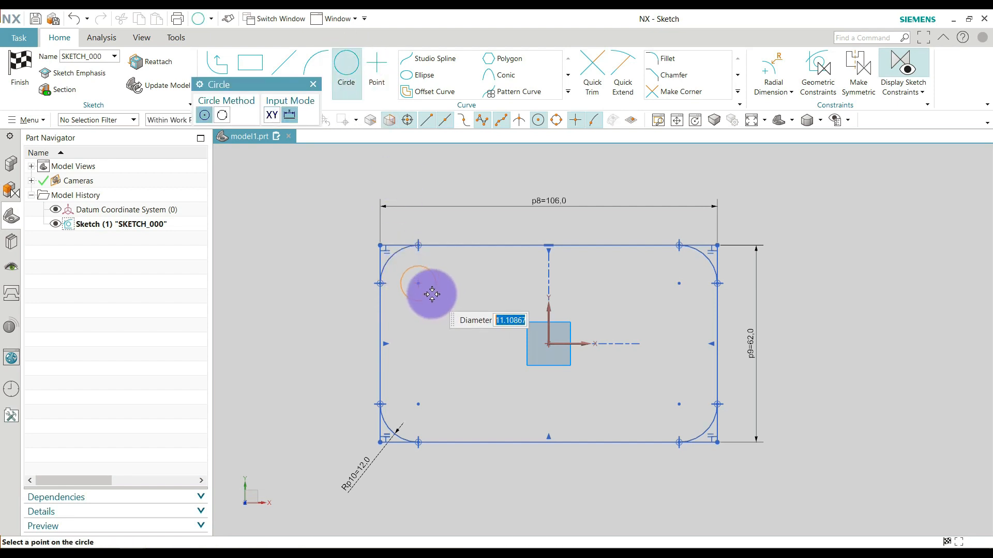
pyautogui.click(454, 320)
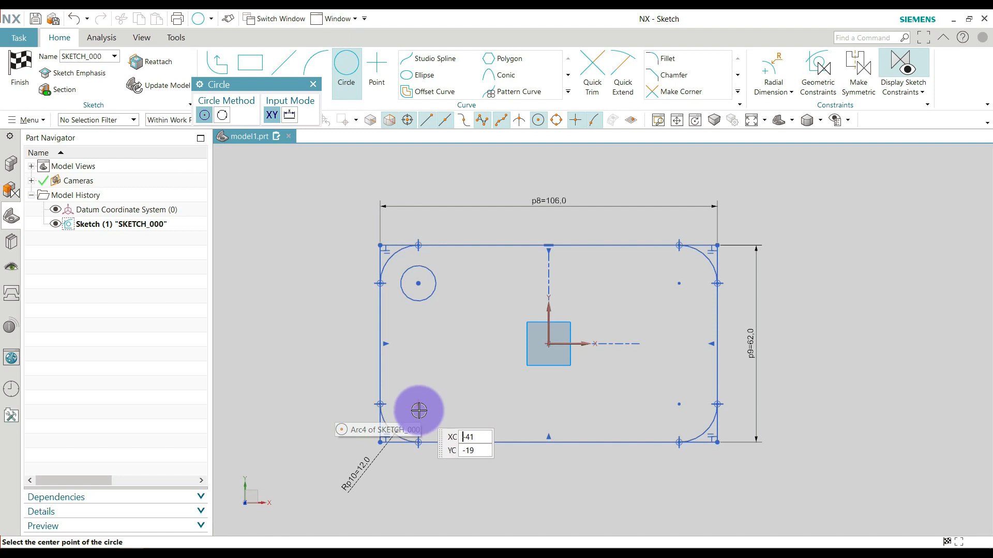
pyautogui.click(528, 123)
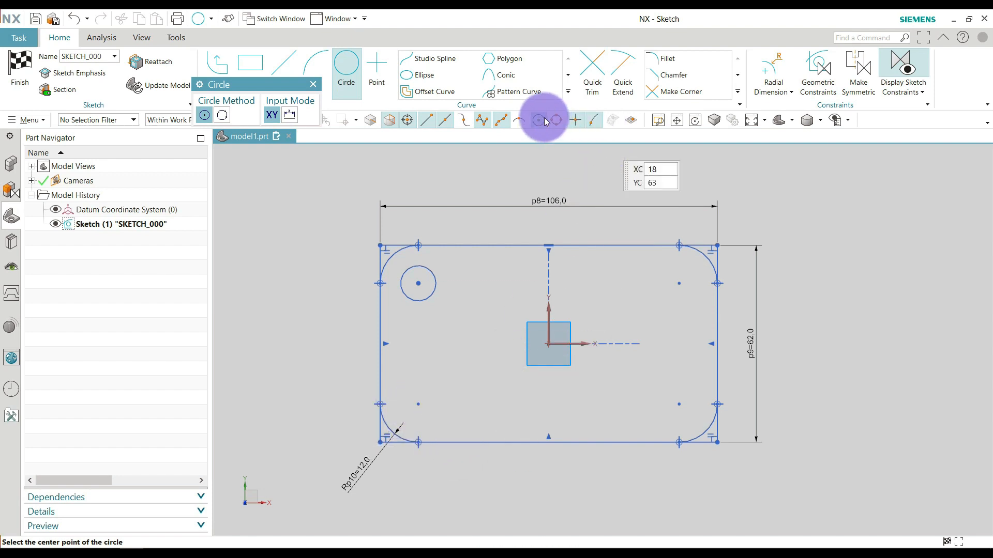
# Draw circles on the arc centres of the lower-left, lower-right and upper-right fillets, the upper-right one about 11.7 mm in diameter.
pyautogui.click(419, 403)
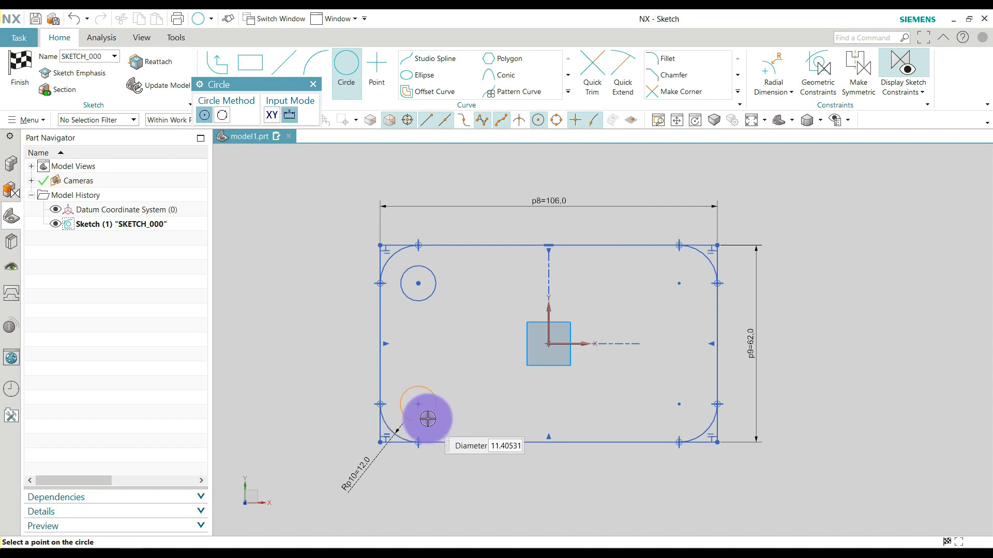
pyautogui.click(682, 403)
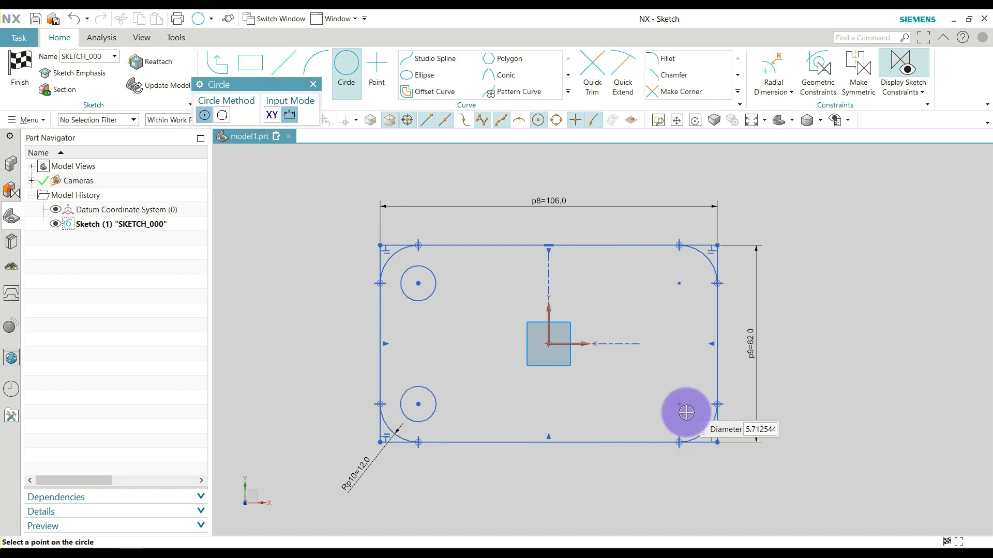
pyautogui.click(679, 281)
pyautogui.click(670, 299)
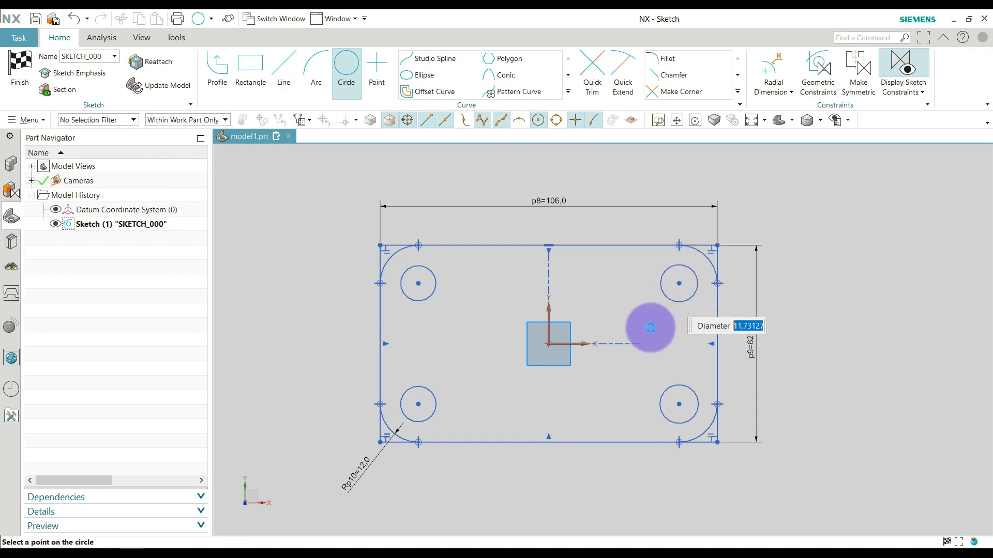
pyautogui.press('Escape')
pyautogui.scroll(-1, 537, 312)
pyautogui.scroll(2, 511, 324)
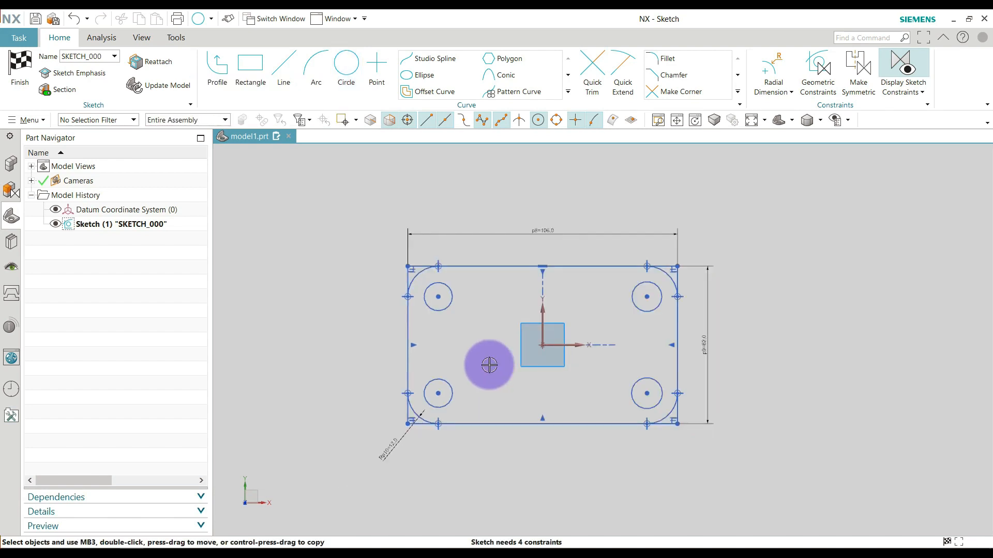
# Add a diametral dimension to the lower-left corner circle and set its diameter to 8 mm.
pyautogui.scroll(1, 491, 357)
pyautogui.click(784, 92)
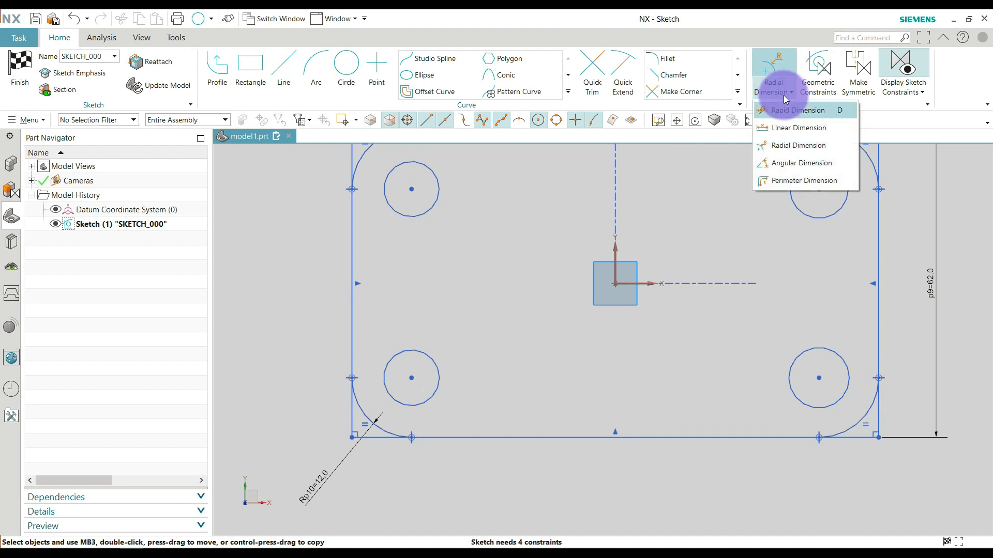
pyautogui.click(784, 150)
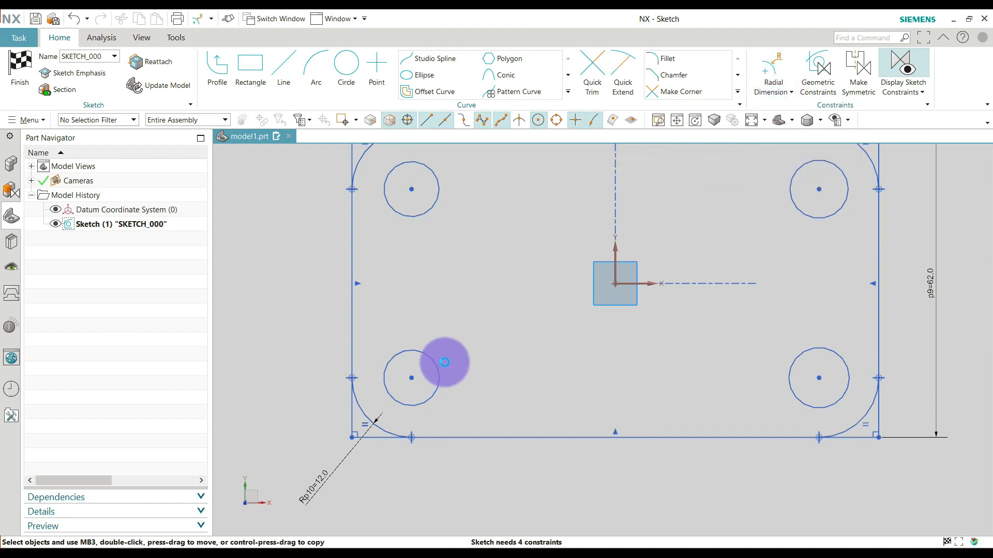
pyautogui.click(459, 376)
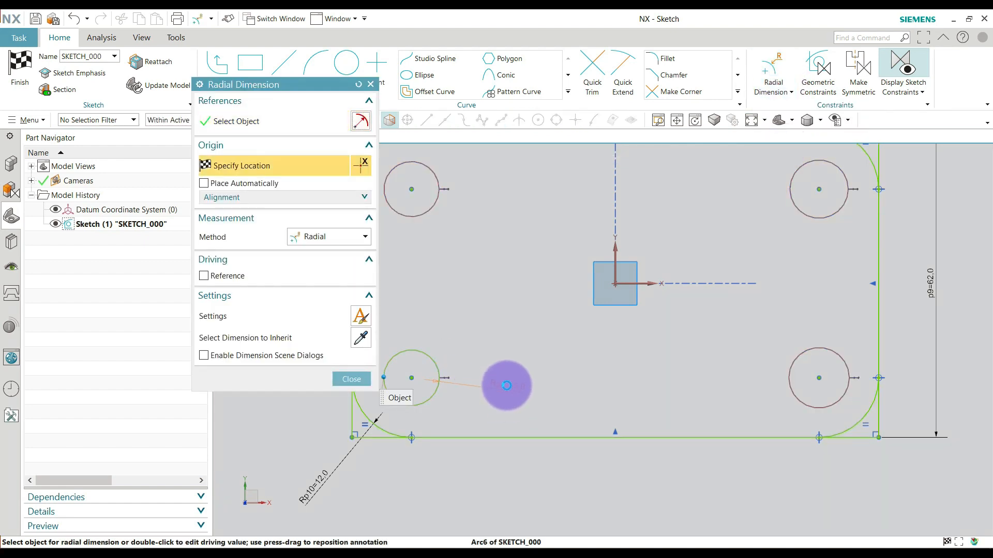
pyautogui.click(337, 237)
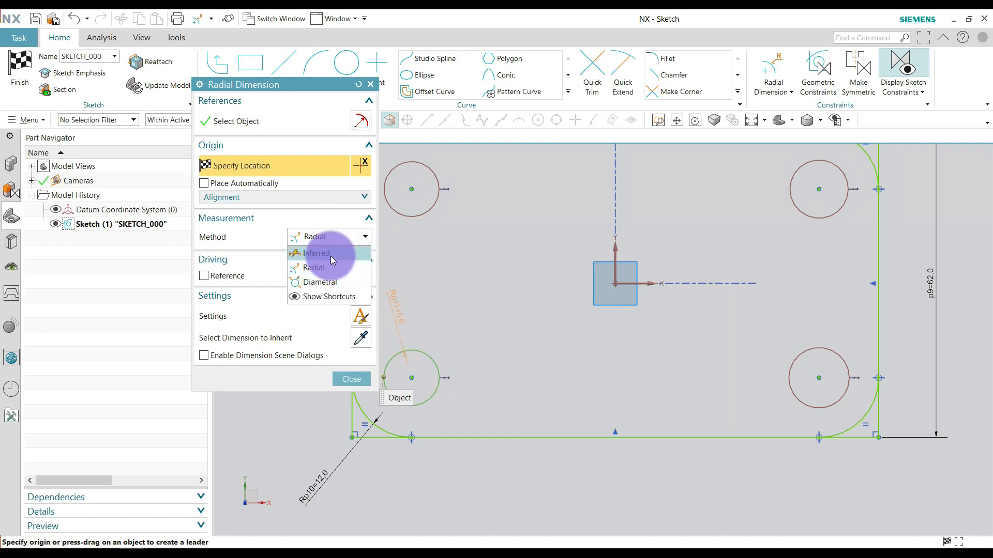
pyautogui.click(325, 278)
pyautogui.click(466, 405)
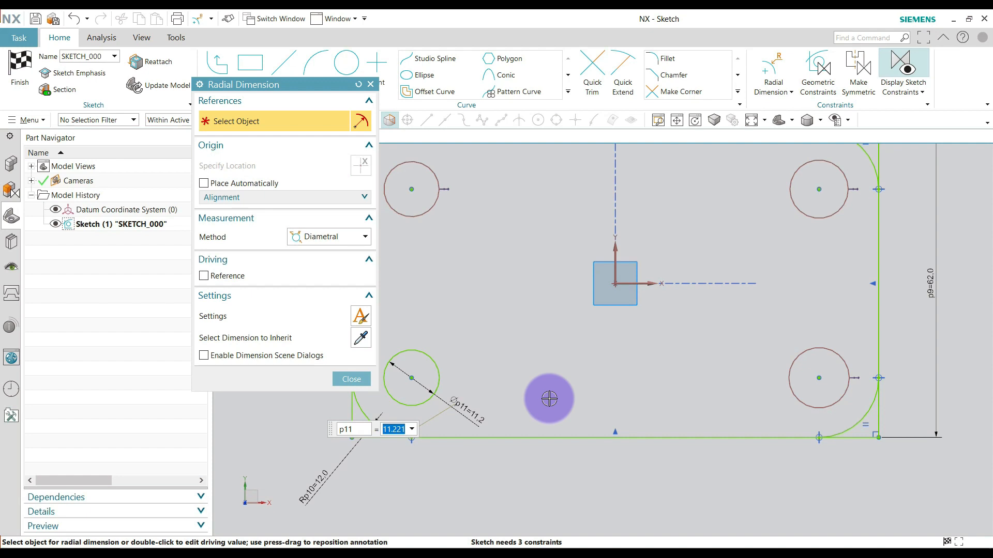
pyautogui.press('Return')
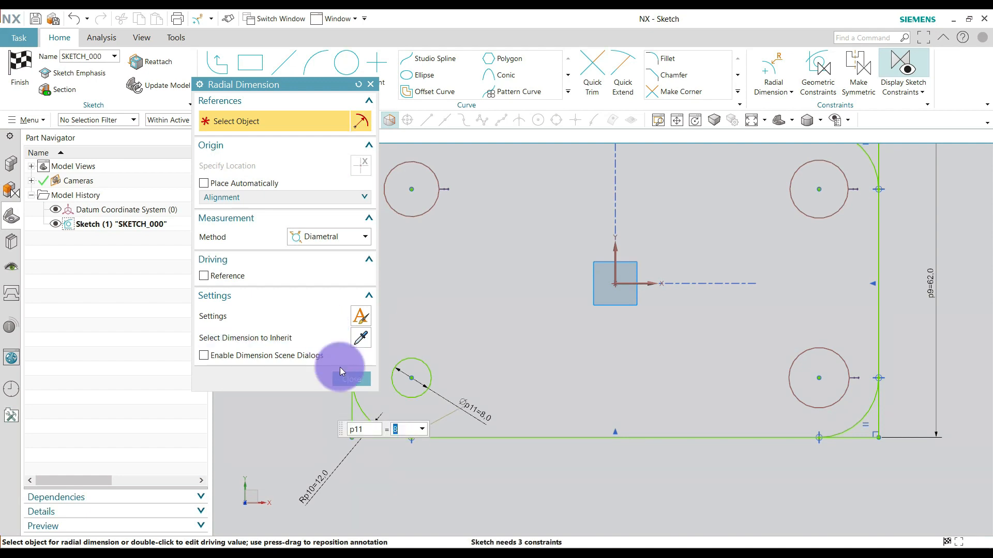
pyautogui.click(361, 376)
# Apply an Equal Radius constraint making the other three corner circles match the dimensioned lower-left circle.
pyautogui.scroll(-2, 429, 371)
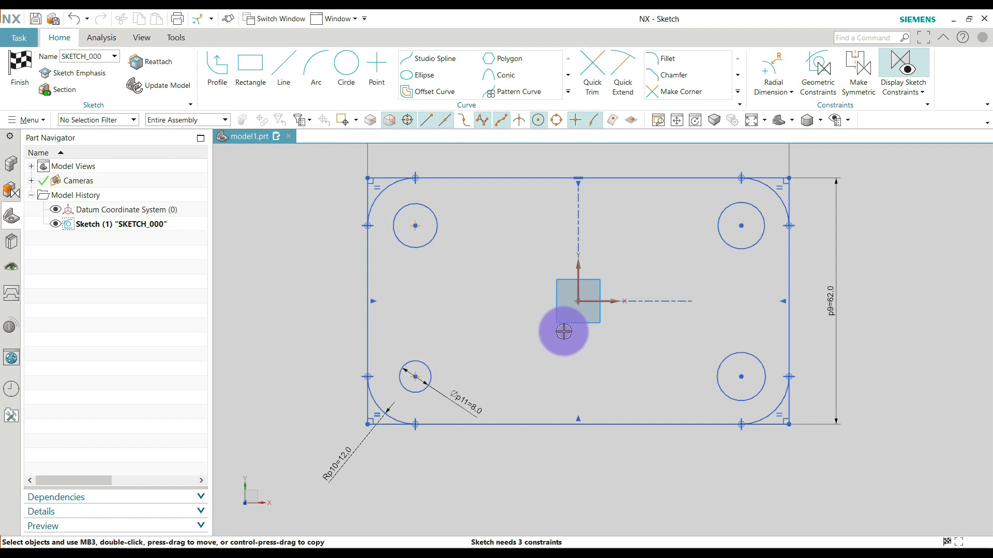
pyautogui.press('c')
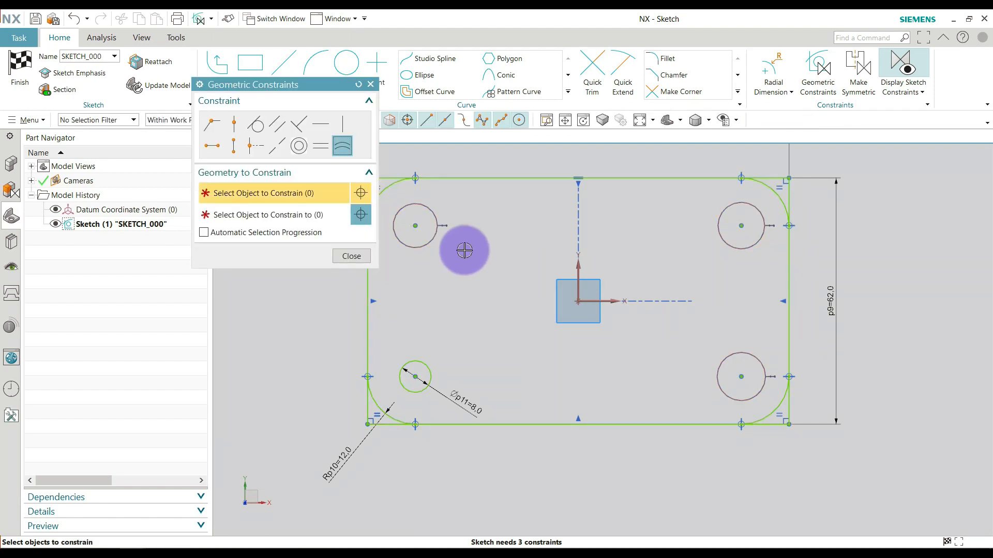
pyautogui.click(349, 151)
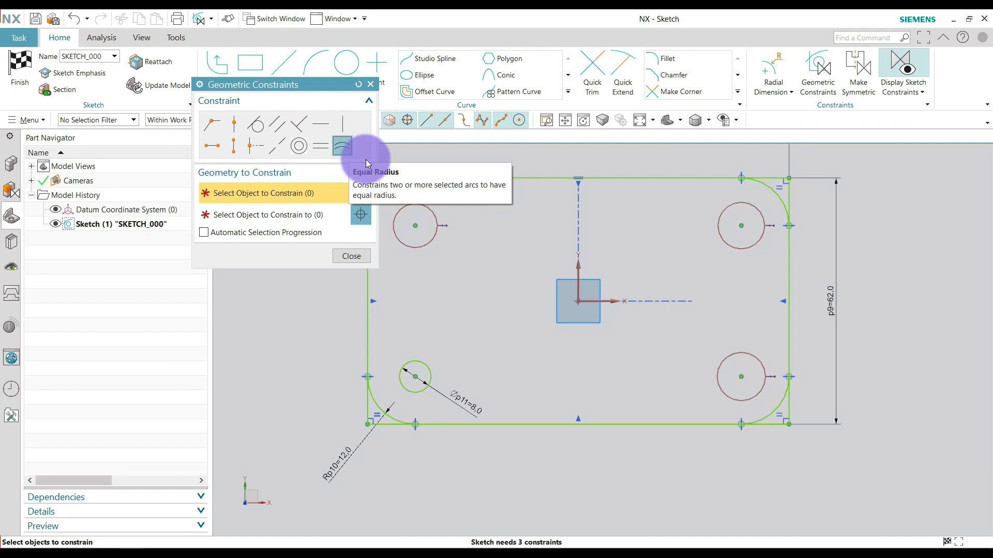
pyautogui.click(421, 206)
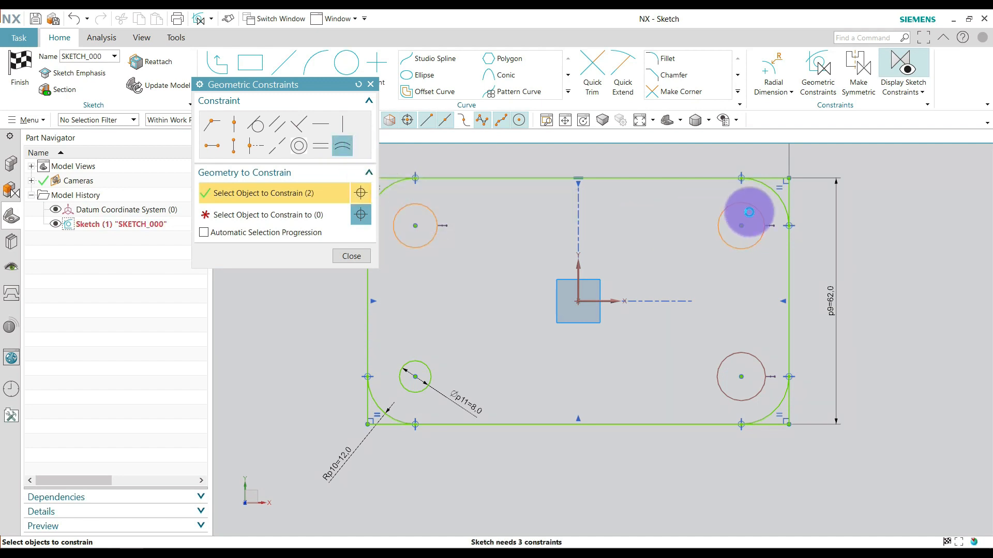
pyautogui.click(322, 198)
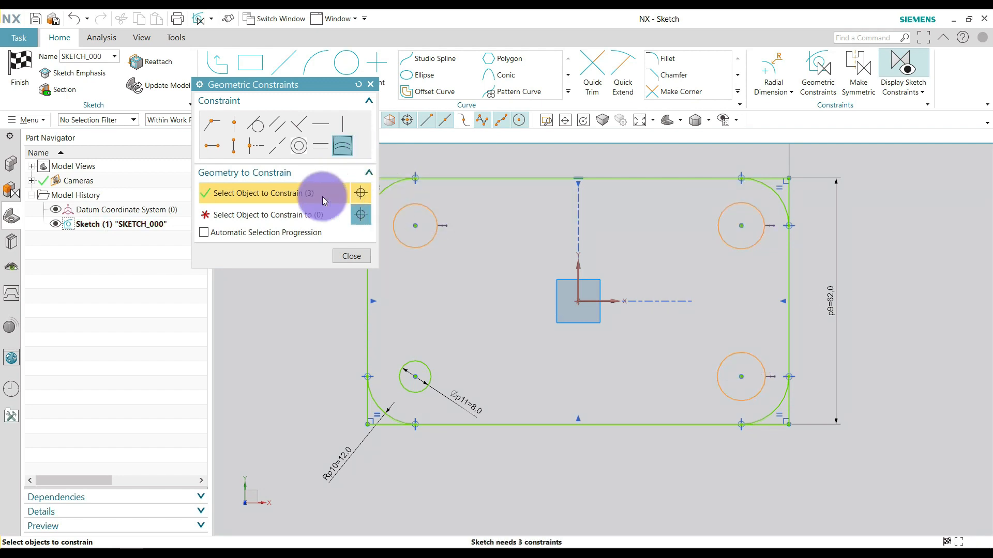
pyautogui.click(288, 216)
pyautogui.click(426, 365)
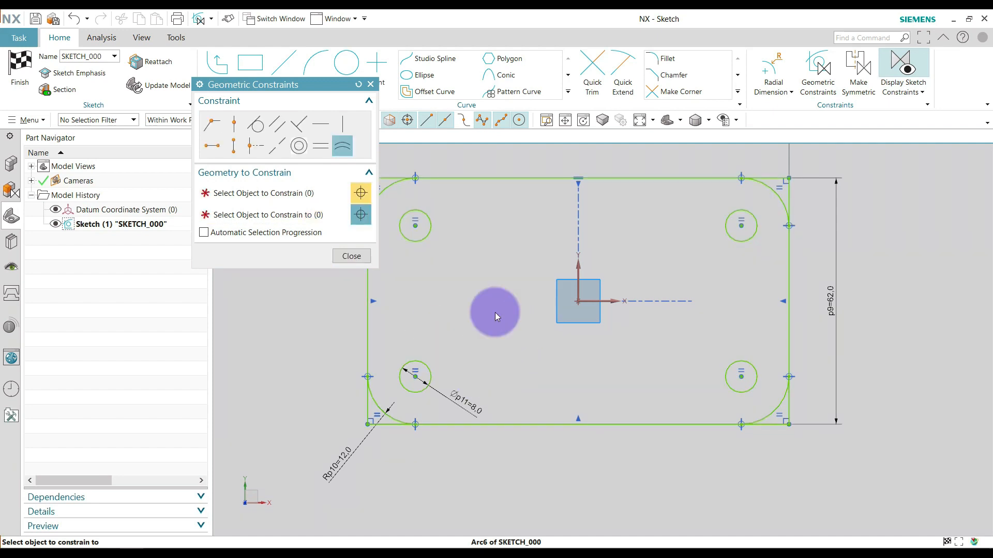
pyautogui.click(362, 257)
pyautogui.click(434, 304)
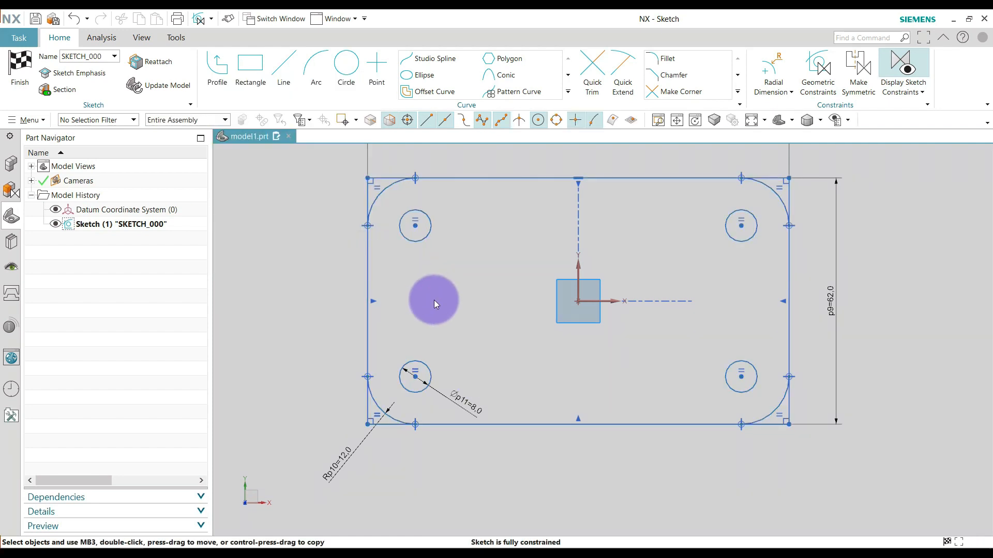
pyautogui.press('c')
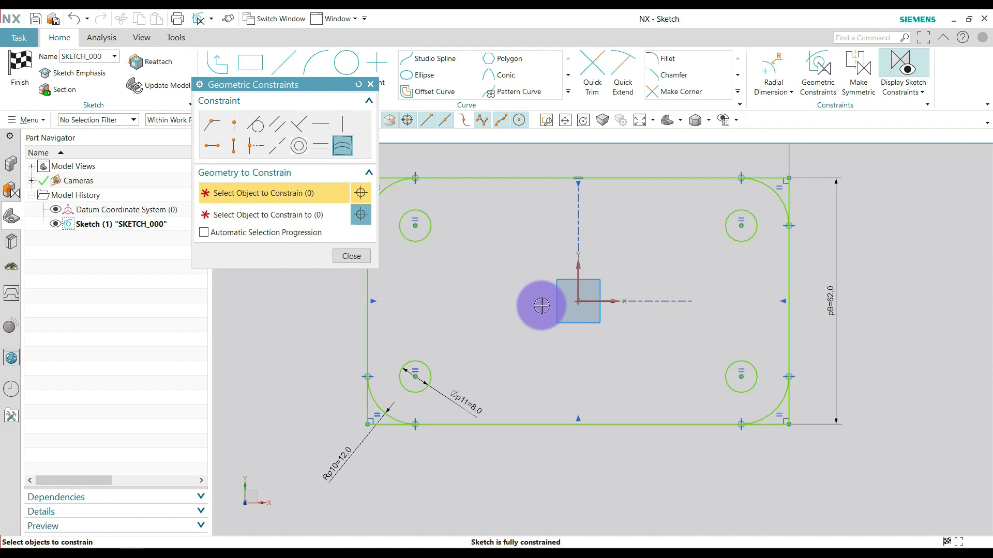
pyautogui.scroll(-1, 714, 377)
pyautogui.scroll(1, 603, 296)
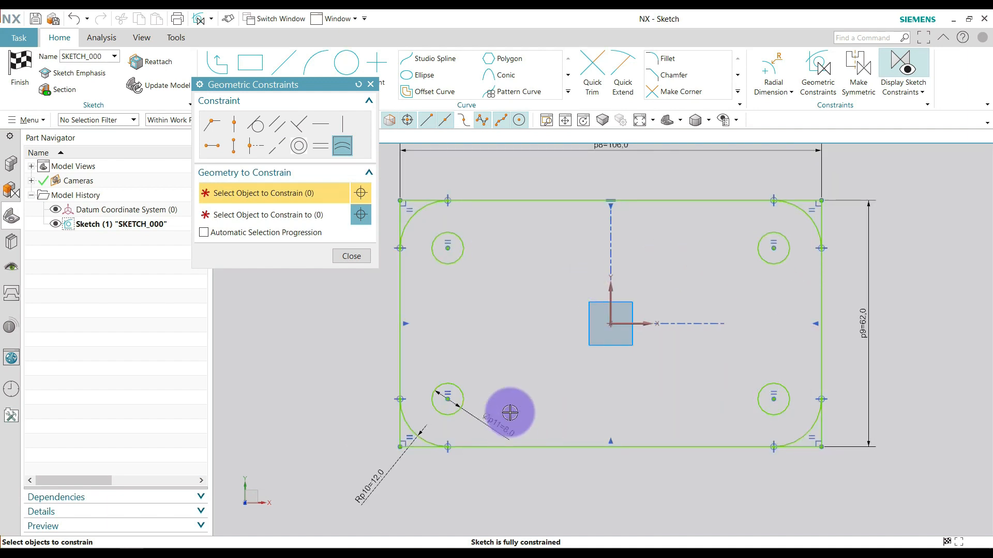
pyautogui.press('Escape')
# Finish the plate sketch and return to the modeling environment.
pyautogui.scroll(2, 450, 249)
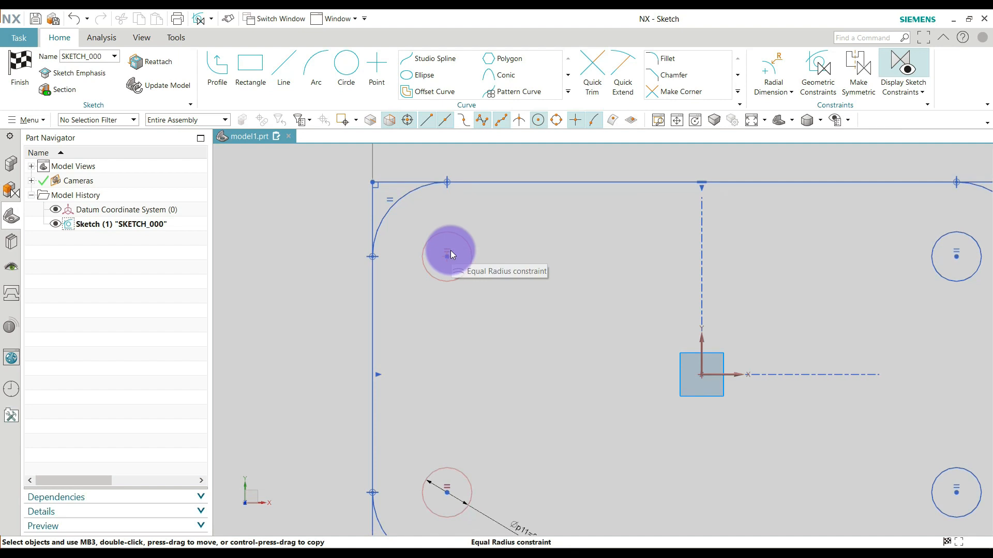
pyautogui.scroll(-3, 399, 317)
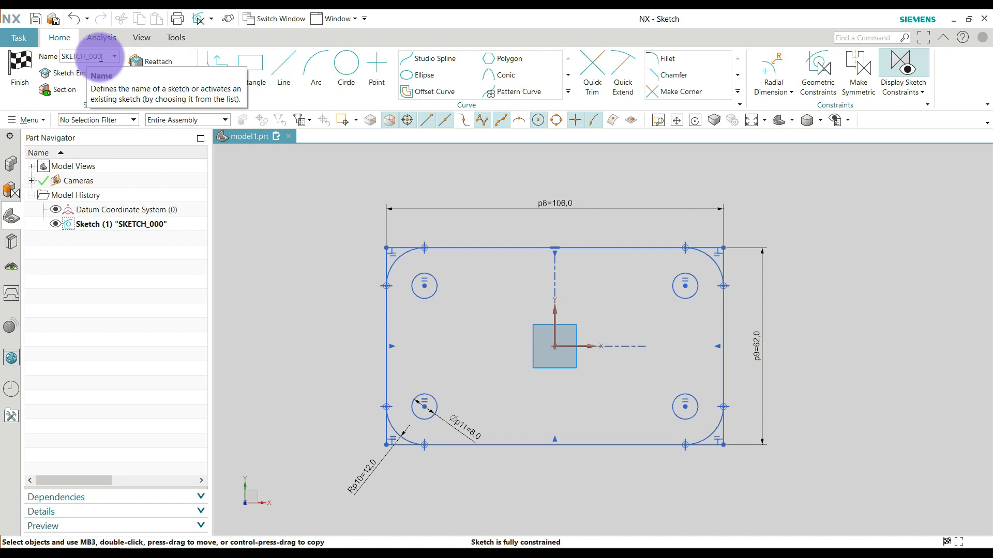
pyautogui.click(101, 57)
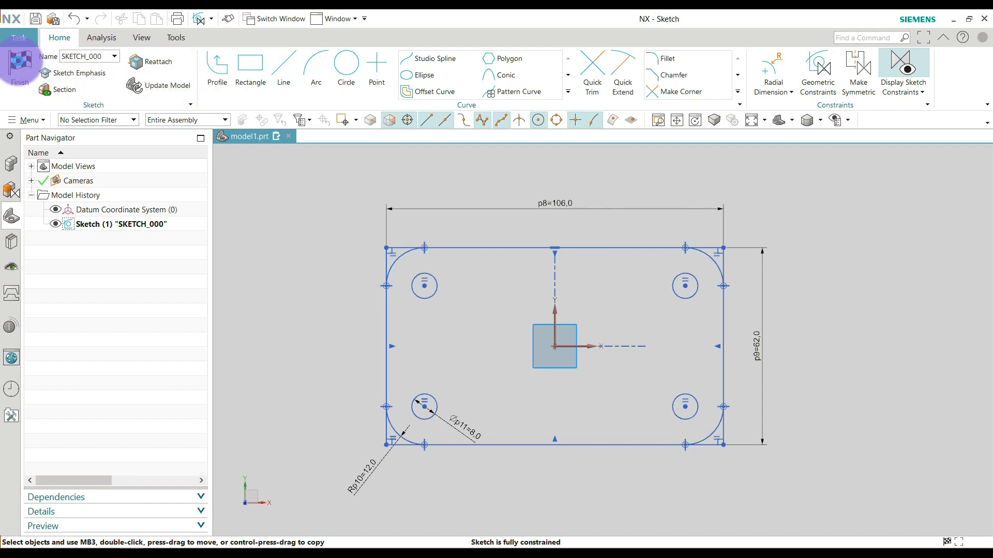
pyautogui.click(20, 62)
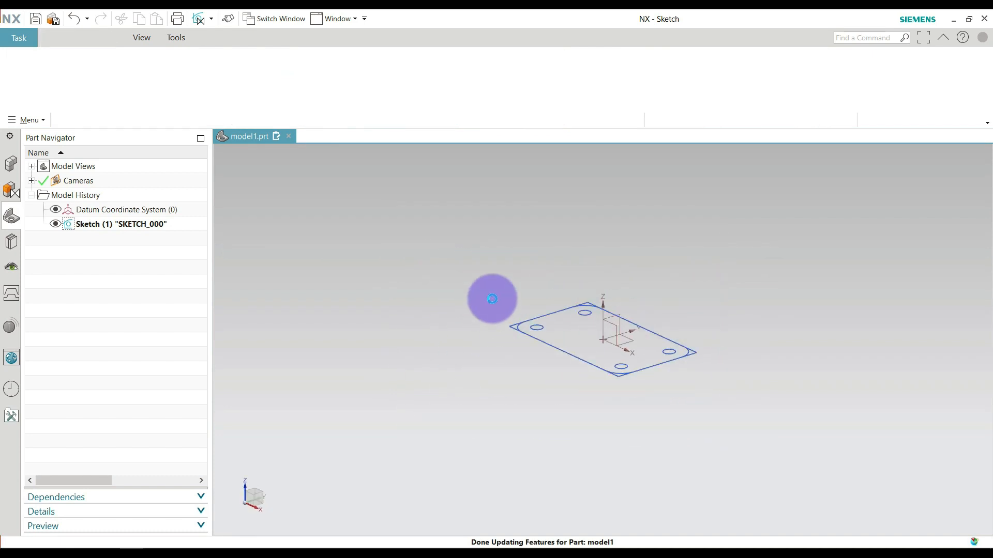
pyautogui.moveTo(472, 293); pyautogui.dragTo(756, 339, button='middle')
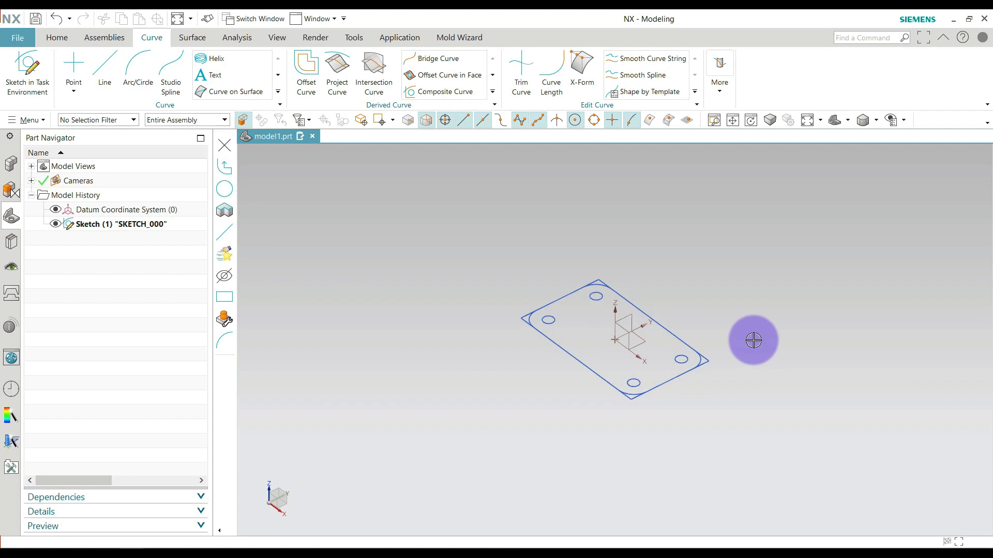
pyautogui.hotkey('ctrl', 'f')
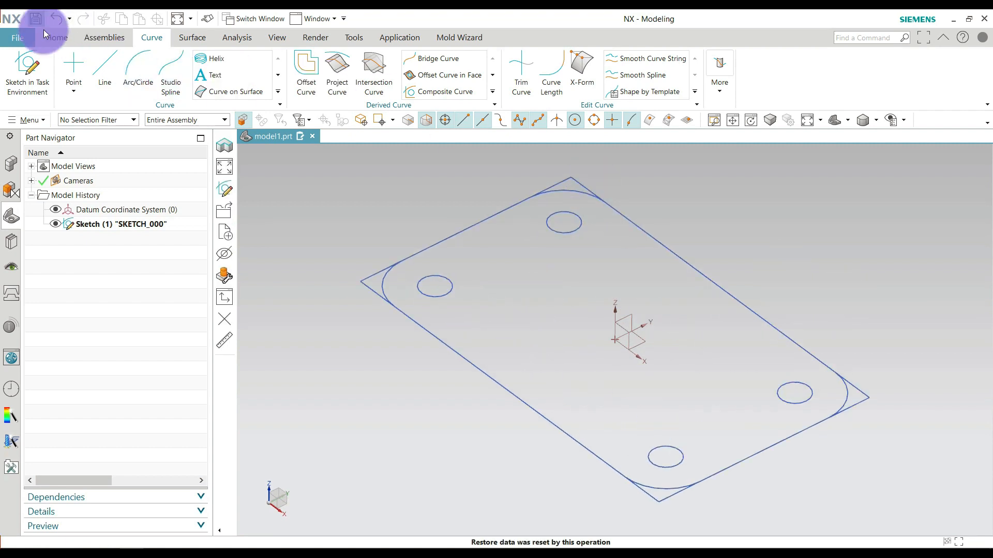
# Start an Extrude using Region Boundary Curves and select the rounded plate region surrounding the four corner circles as its section.
pyautogui.click(55, 39)
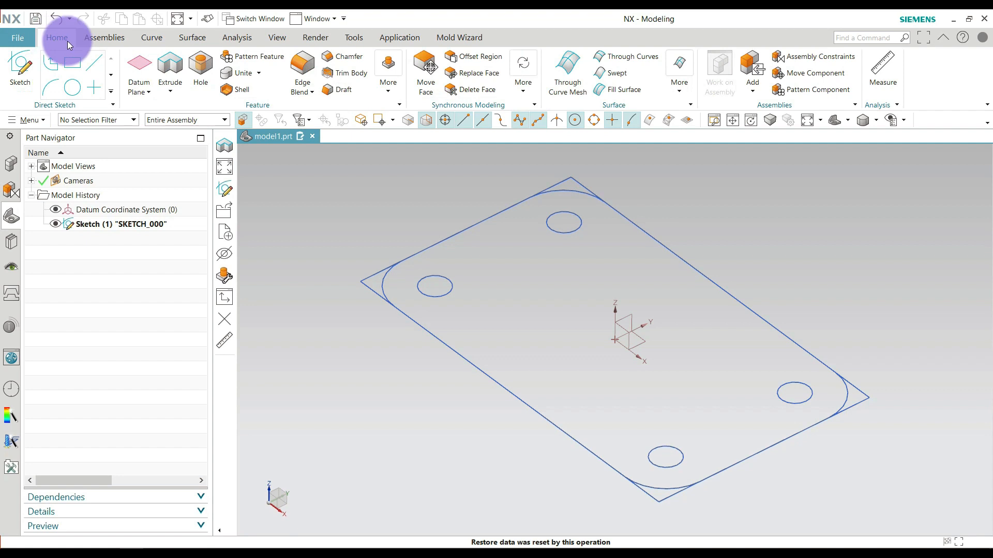
pyautogui.click(171, 64)
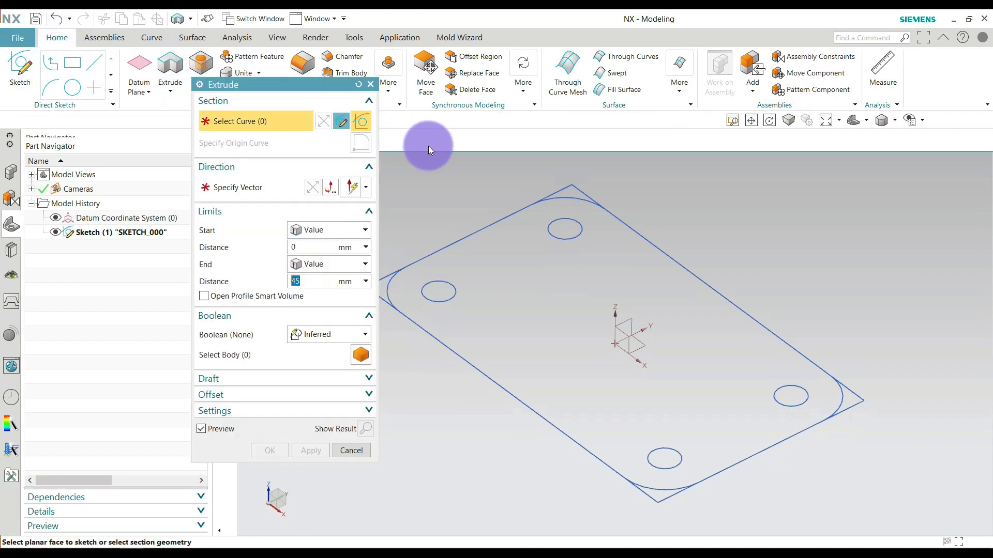
pyautogui.click(482, 124)
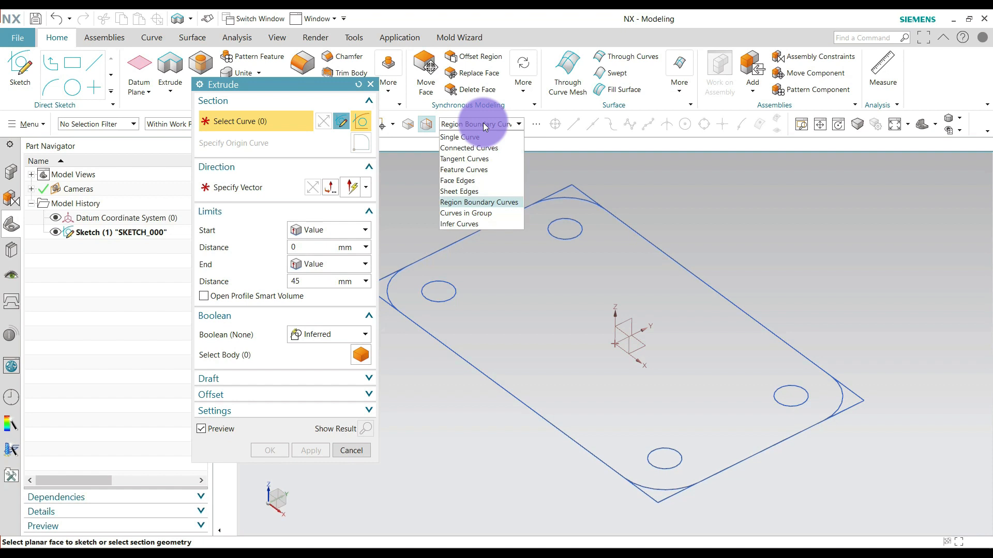
pyautogui.click(476, 202)
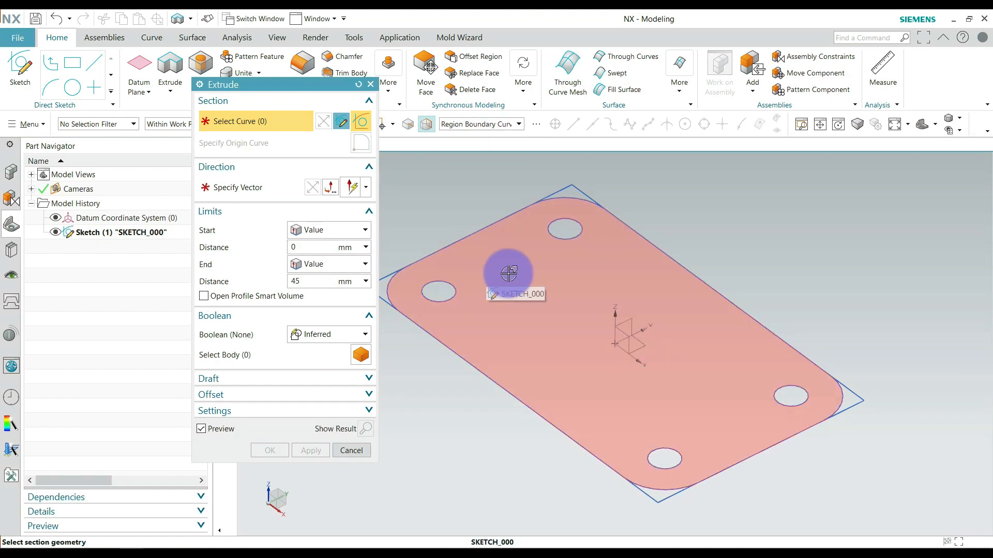
pyautogui.click(504, 289)
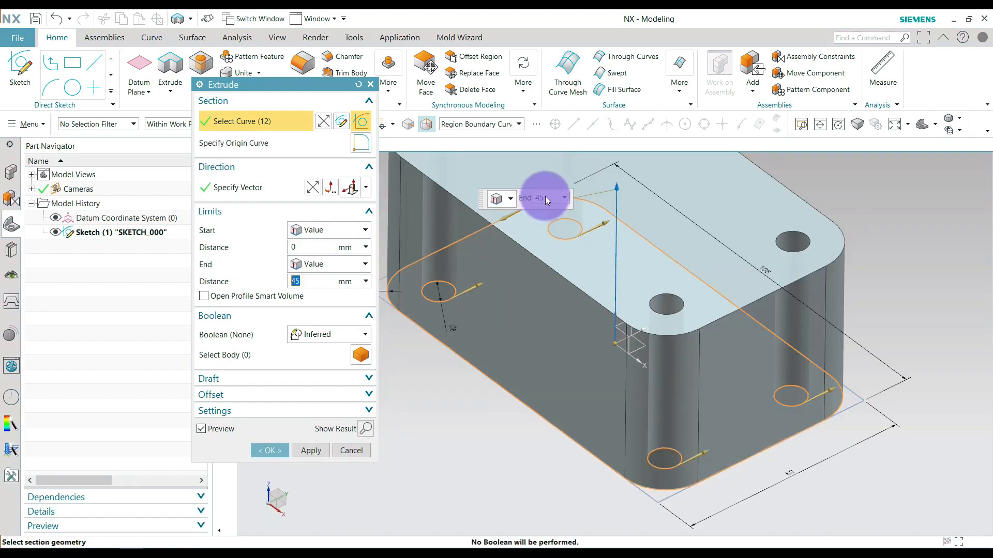
# Extrude the plate region with an end distance of 12 mm and Boolean set to None.
pyautogui.write('1')
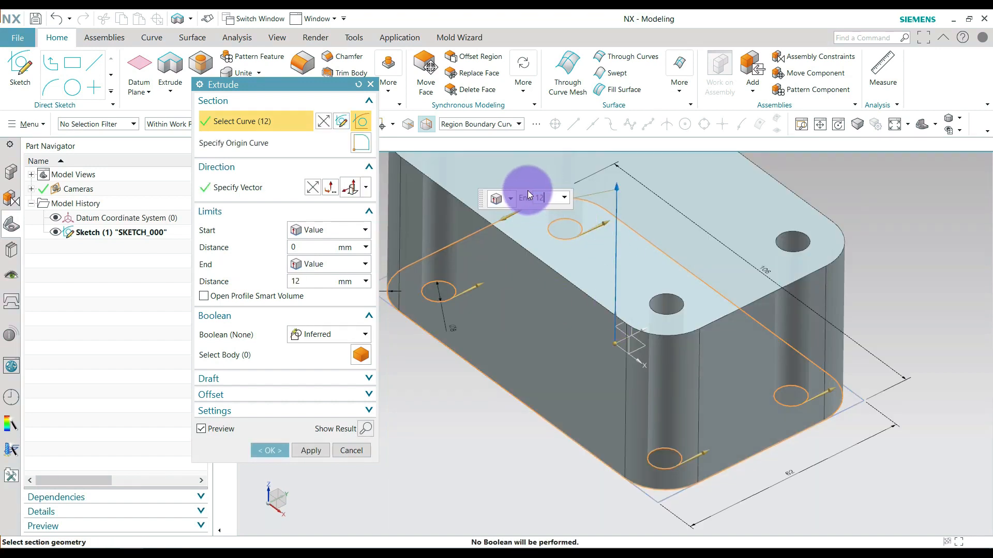
pyautogui.write('2')
pyautogui.press('Return')
pyautogui.click(328, 335)
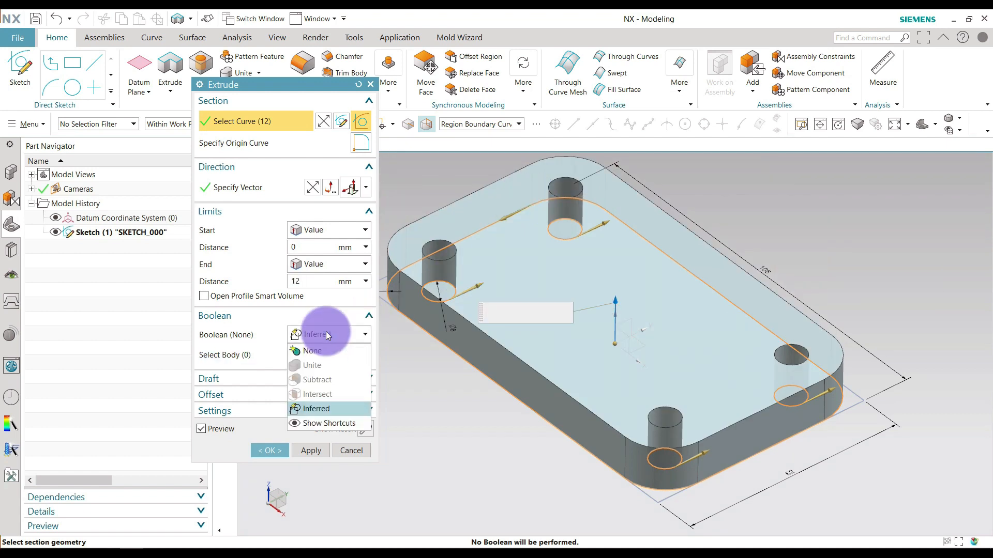
pyautogui.click(321, 350)
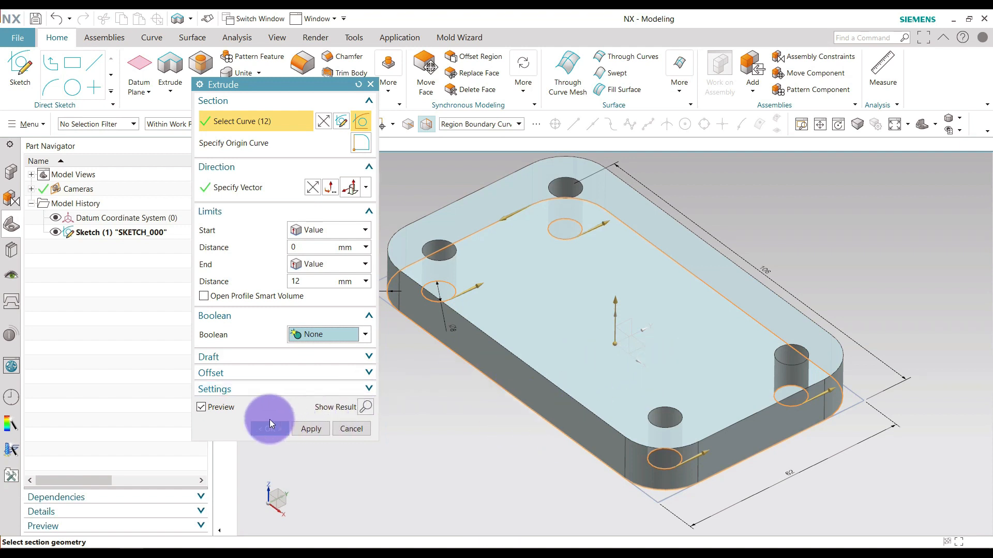
pyautogui.click(213, 410)
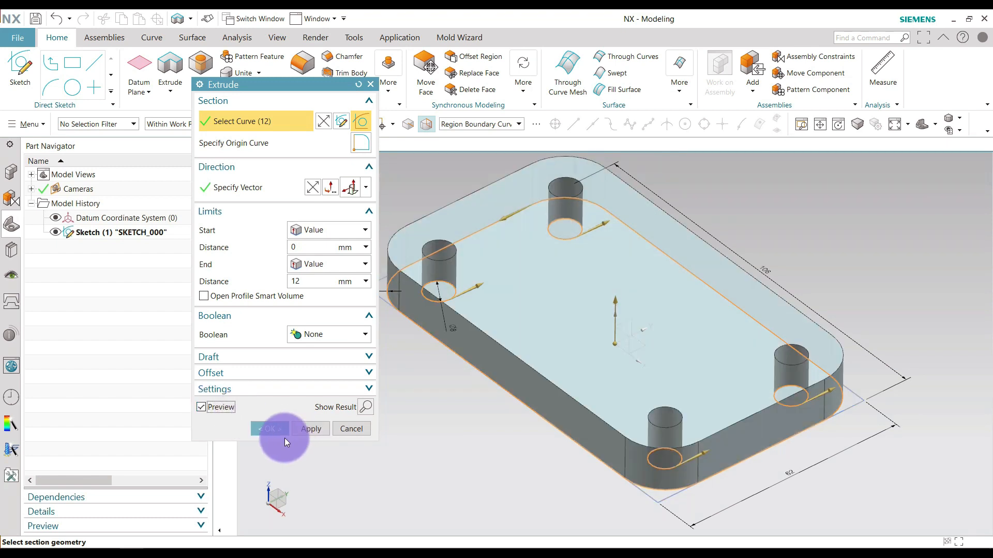
pyautogui.click(276, 433)
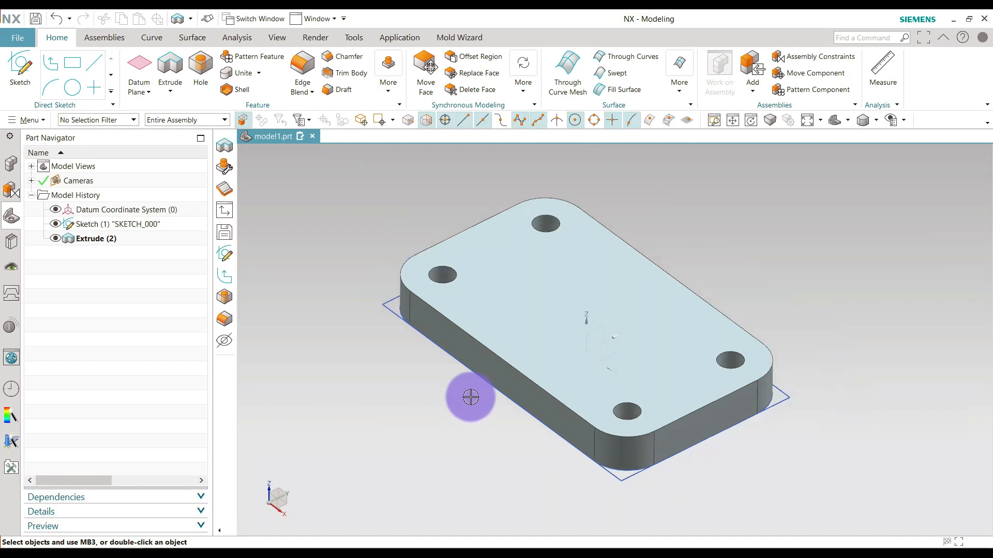
# Create a new sketch on the vertical YZ plane of the datum coordinate system, using the On Plane type and Inferred plane method.
pyautogui.scroll(-1, 470, 397)
pyautogui.scroll(1, 607, 398)
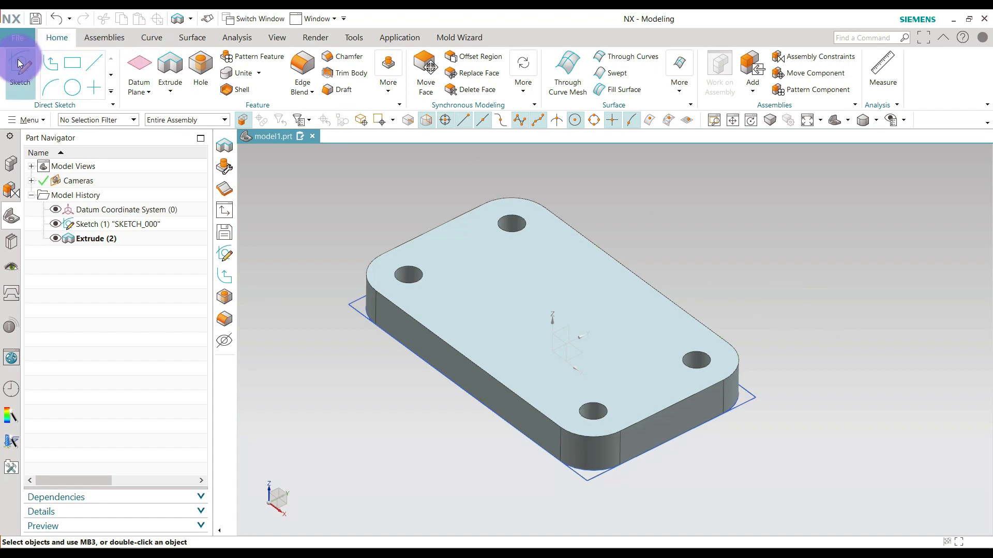
pyautogui.click(150, 37)
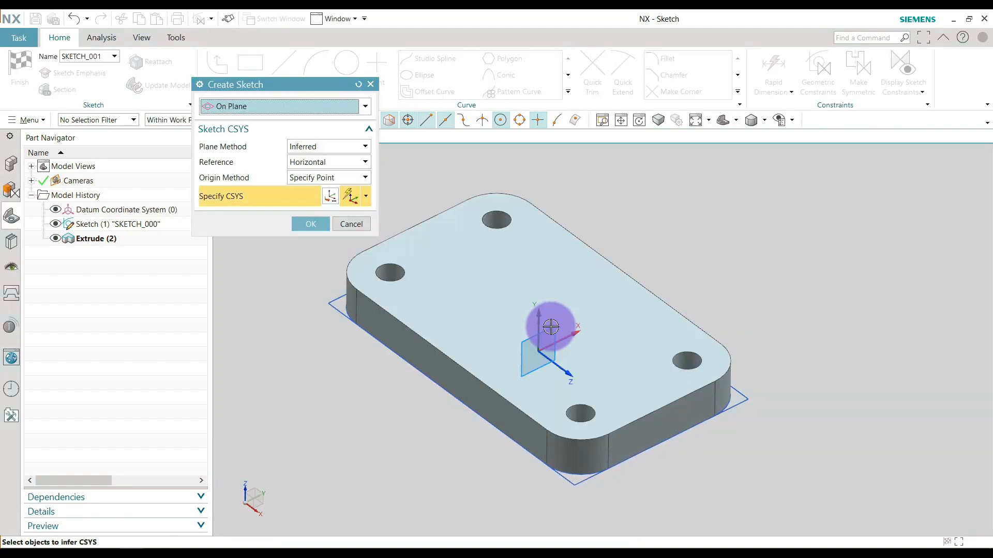
pyautogui.click(551, 327)
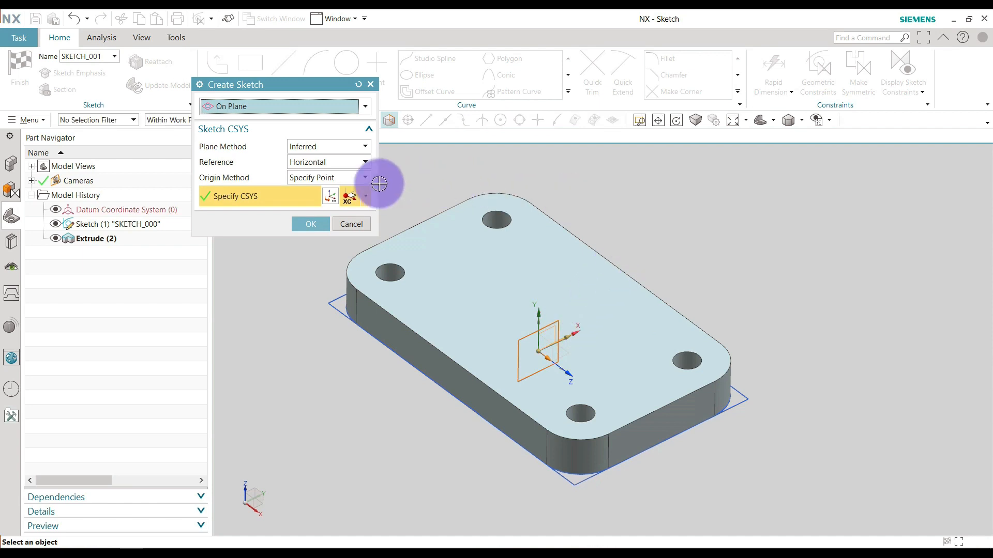
pyautogui.click(311, 224)
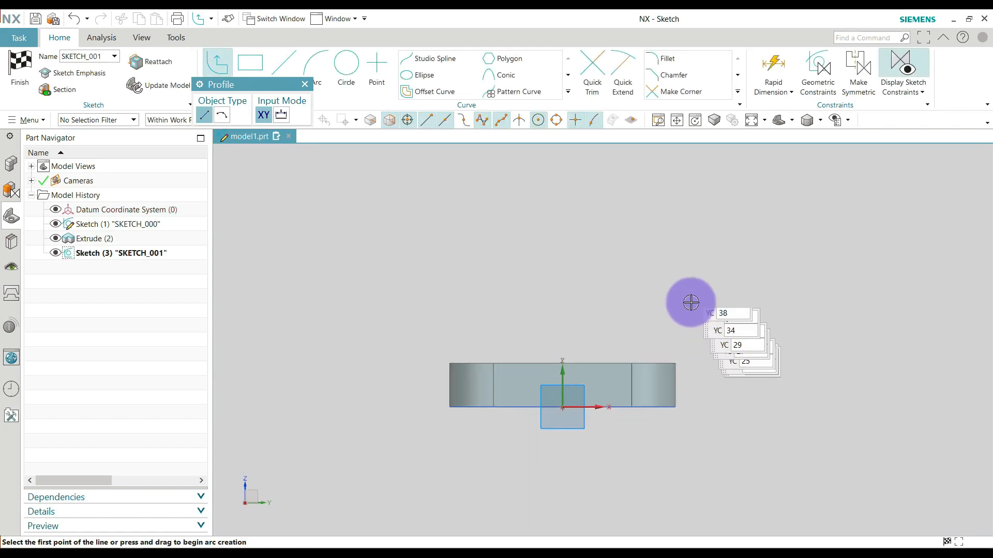
# Sketch a connected profile above the plate: a horizontal base about 62 mm long, a right vertical about 42 mm, and two sloped lines meeting at a peak.
pyautogui.click(457, 345)
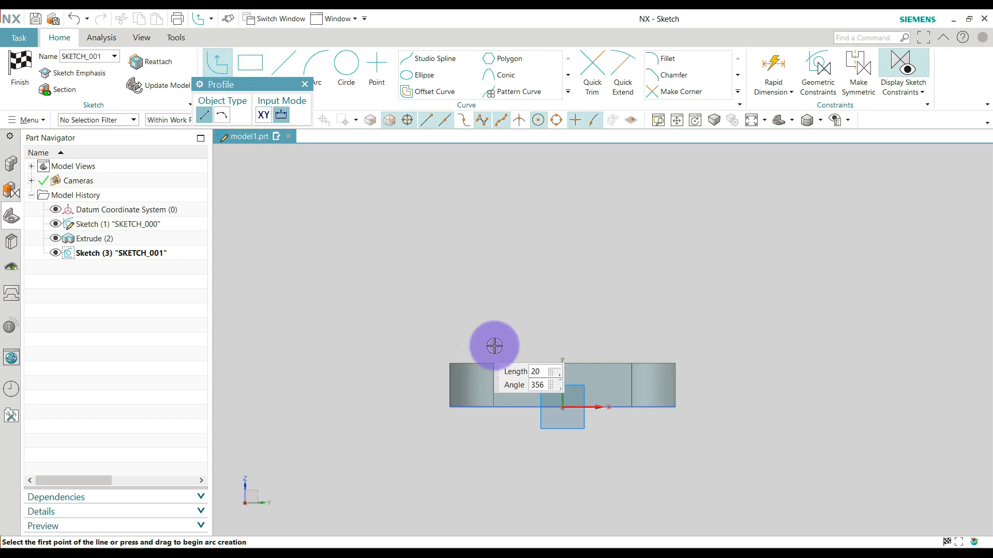
pyautogui.click(677, 346)
pyautogui.scroll(2, 686, 458)
pyautogui.scroll(-5, 678, 459)
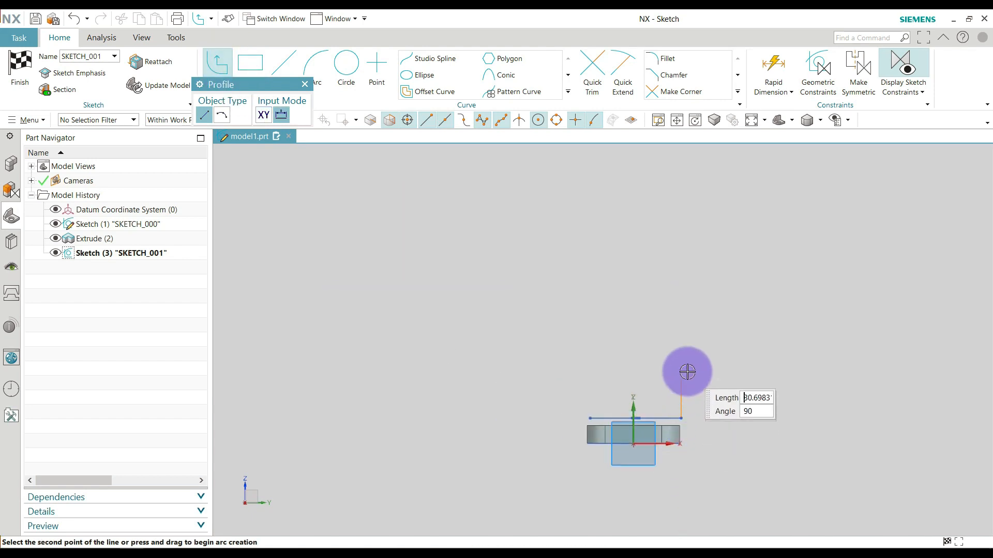
pyautogui.click(681, 355)
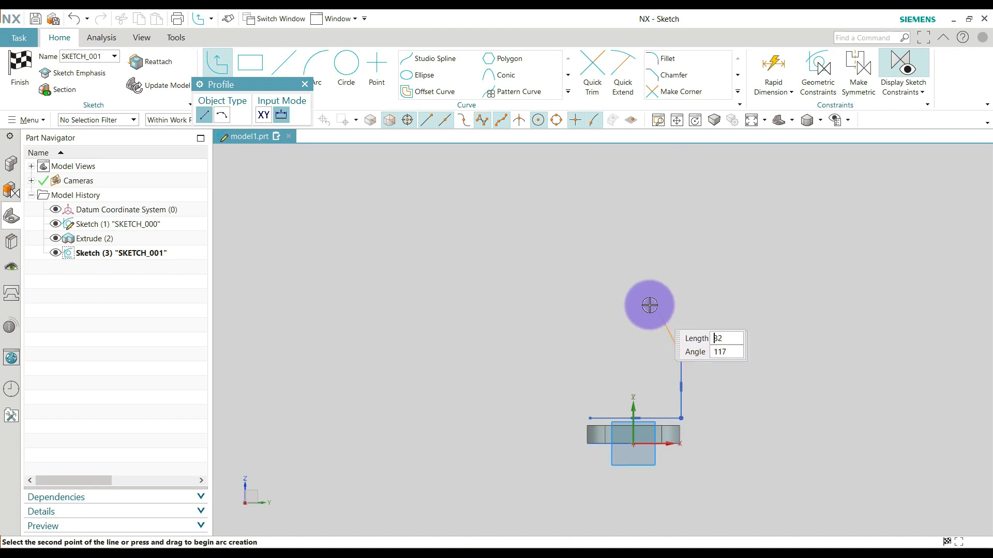
pyautogui.click(636, 295)
pyautogui.scroll(3, 611, 312)
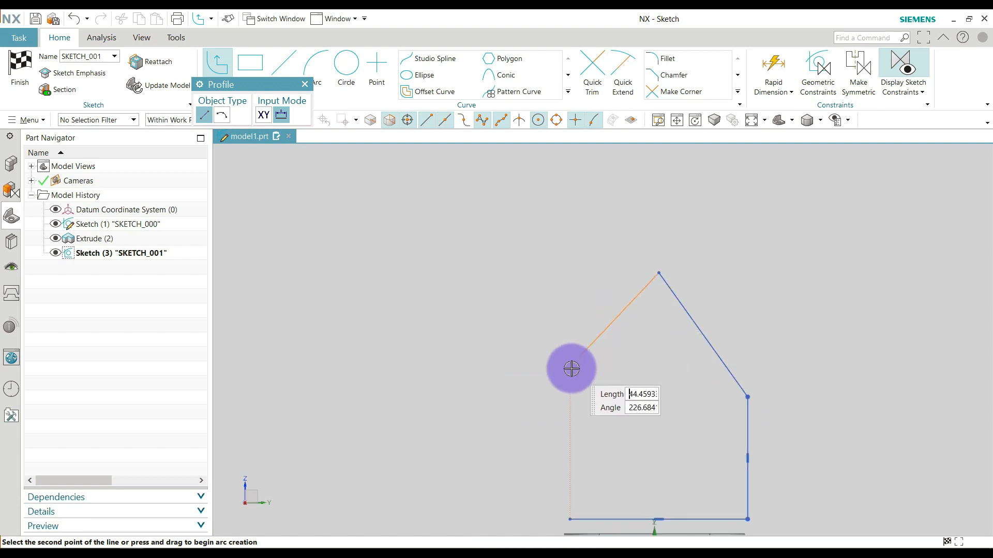
pyautogui.click(568, 385)
pyautogui.scroll(-3, 564, 347)
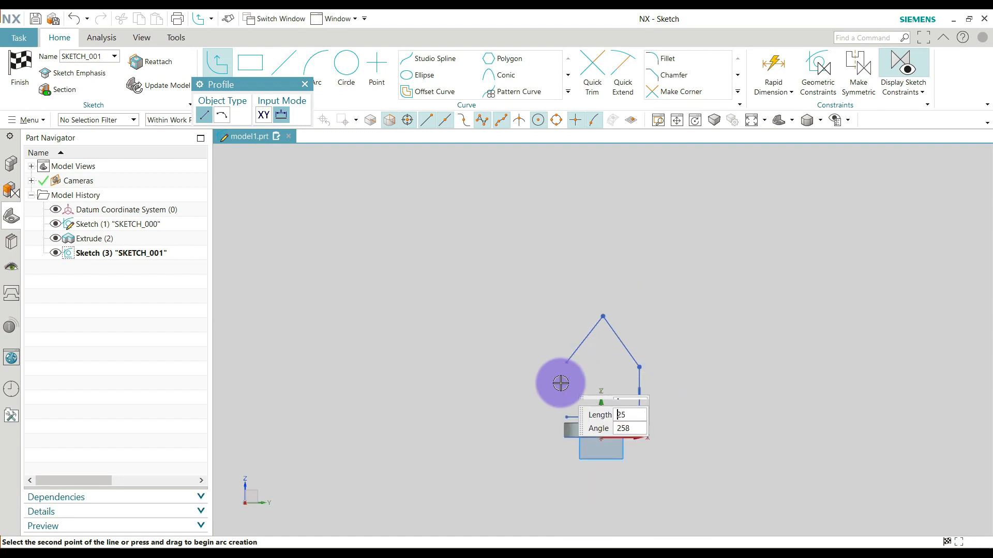
# Close the house-shaped profile with a left vertical line about 46 mm long ending on the base line's start point, and exit Profile.
pyautogui.scroll(5, 559, 394)
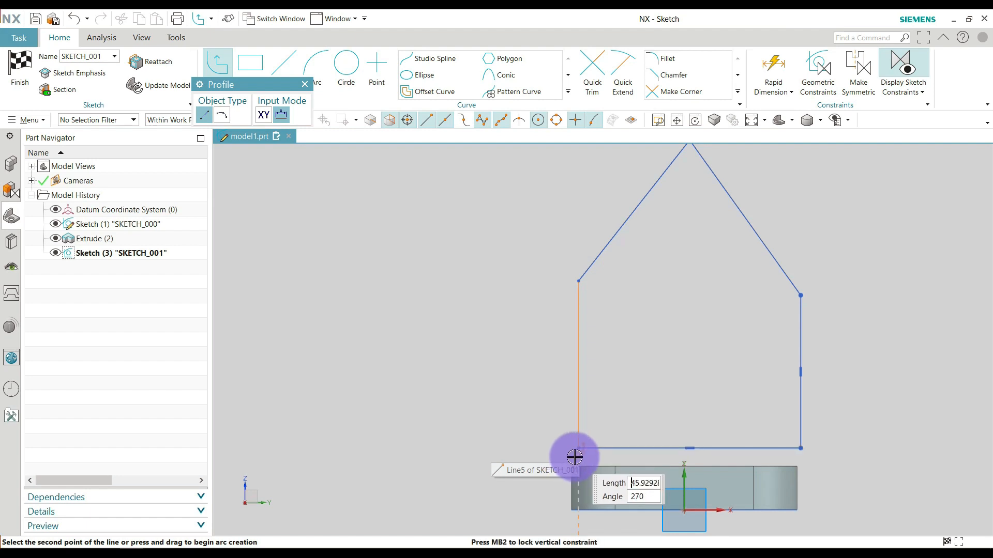
pyautogui.scroll(4, 576, 454)
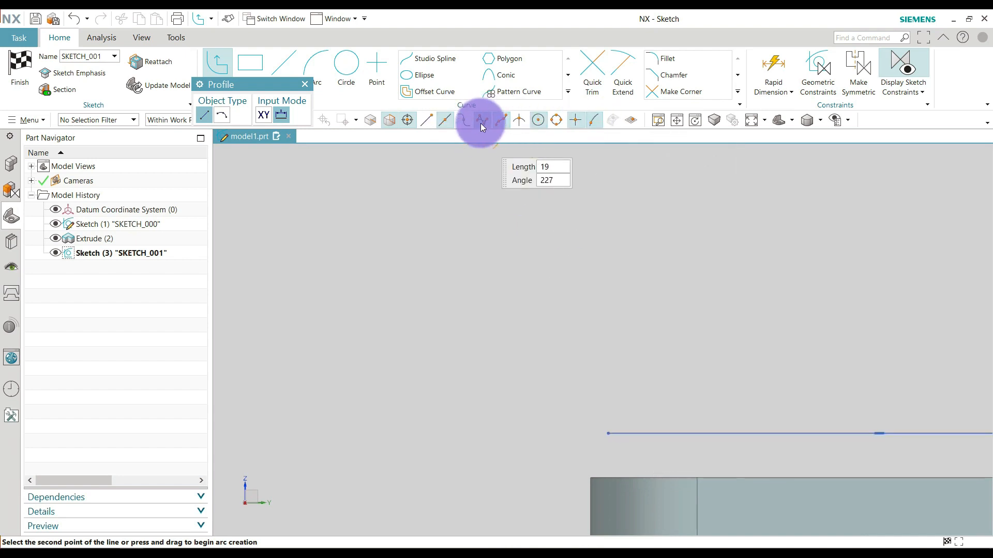
pyautogui.click(433, 124)
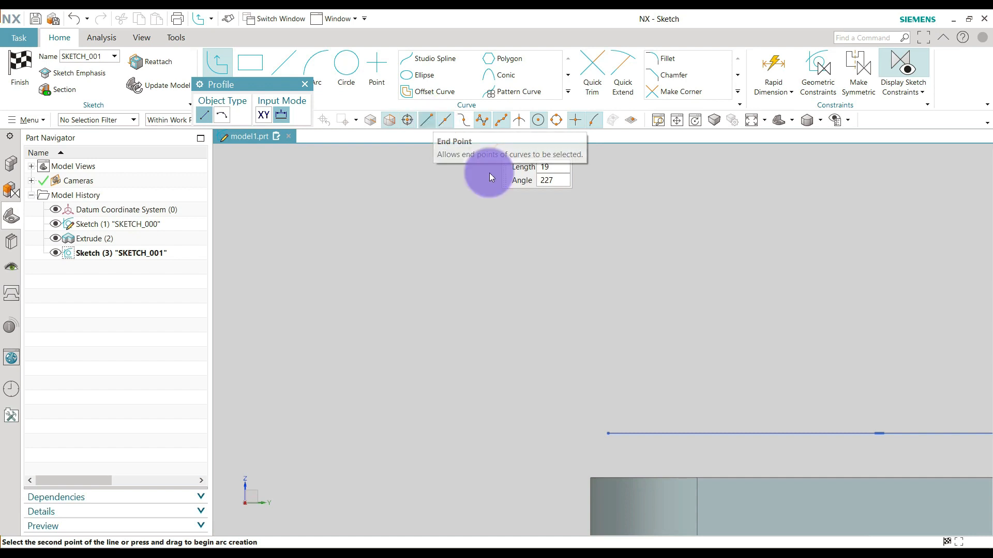
pyautogui.click(428, 121)
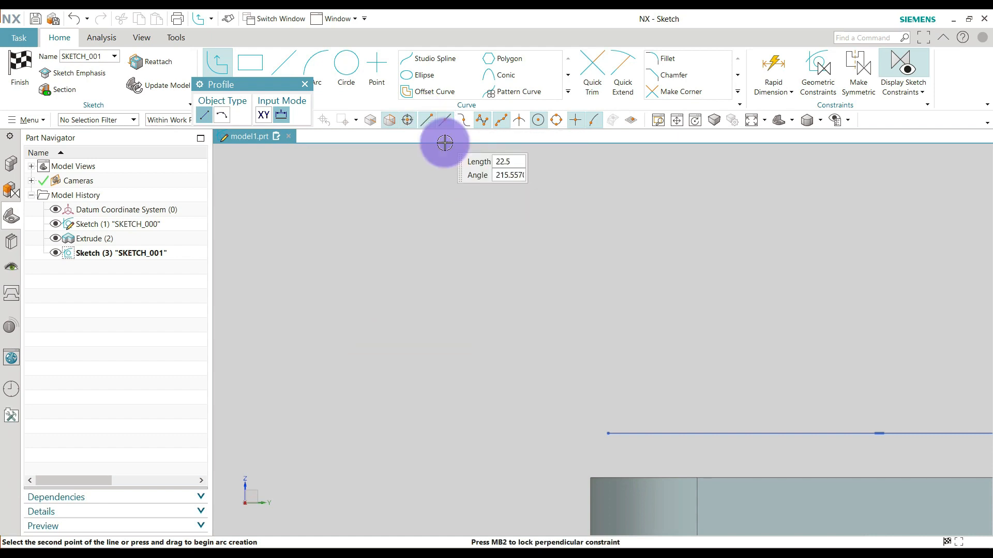
pyautogui.click(609, 434)
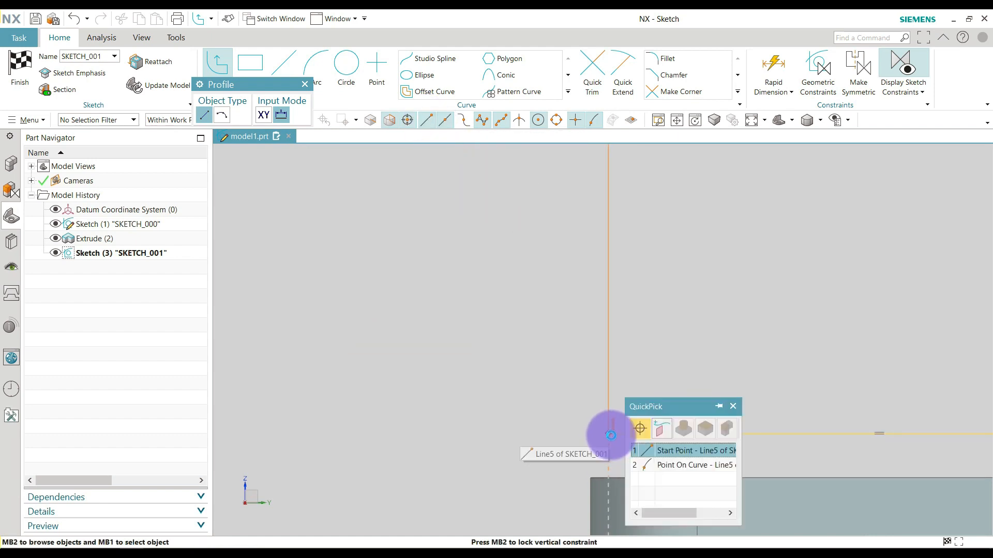
pyautogui.click(659, 451)
pyautogui.scroll(-2, 576, 421)
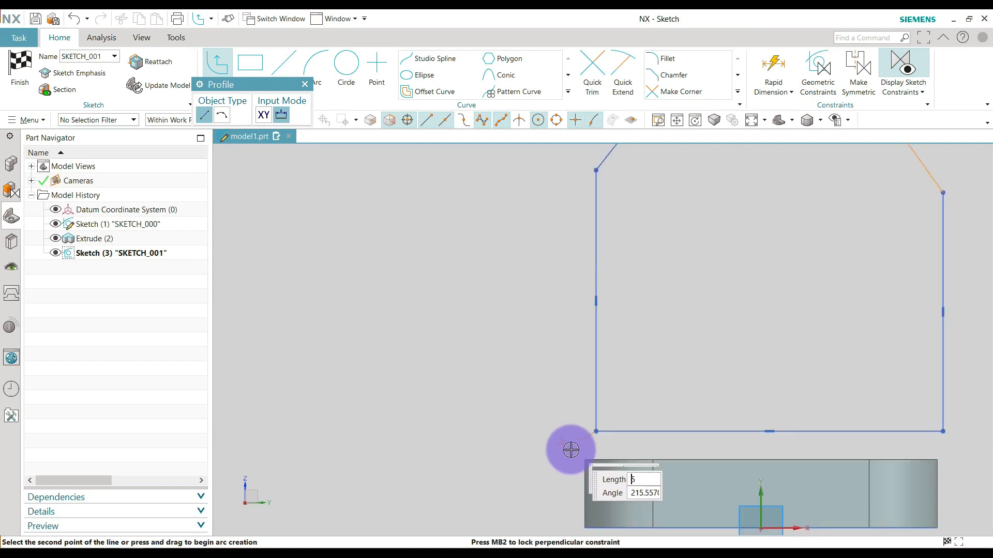
pyautogui.press('Escape')
pyautogui.scroll(-1, 545, 406)
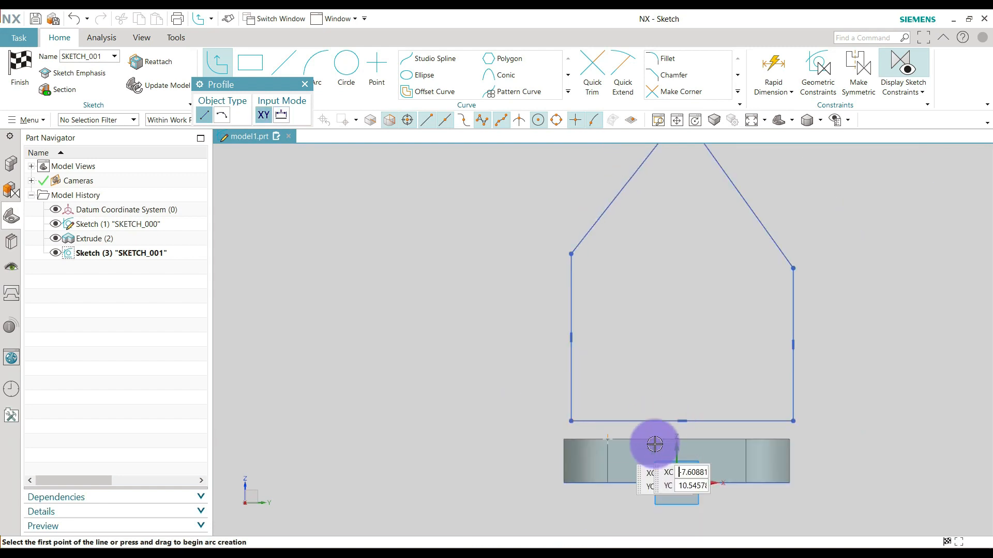
pyautogui.scroll(1, 686, 420)
pyautogui.scroll(-3, 611, 415)
pyautogui.scroll(2, 791, 423)
pyautogui.scroll(-2, 684, 415)
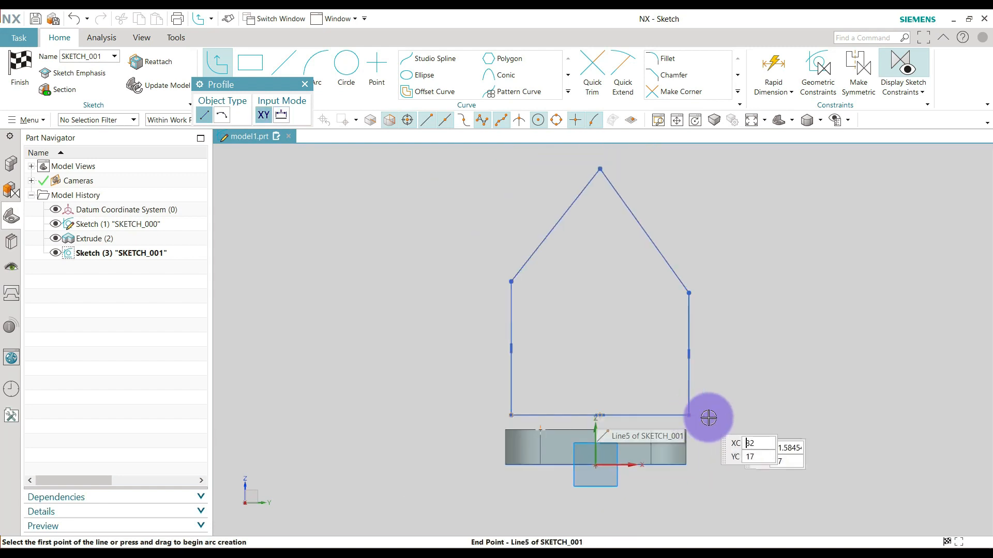
pyautogui.click(347, 68)
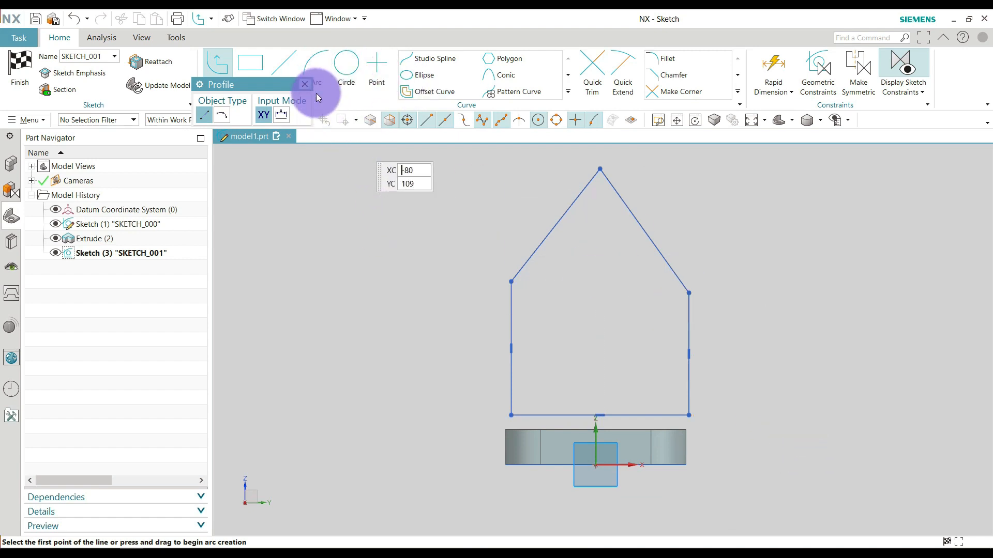
pyautogui.press('Escape')
# Make the profile's base line collinear with the plate's top edge, with Automatic Selection Progression enabled for the geometric constraints.
pyautogui.scroll(-1, 412, 254)
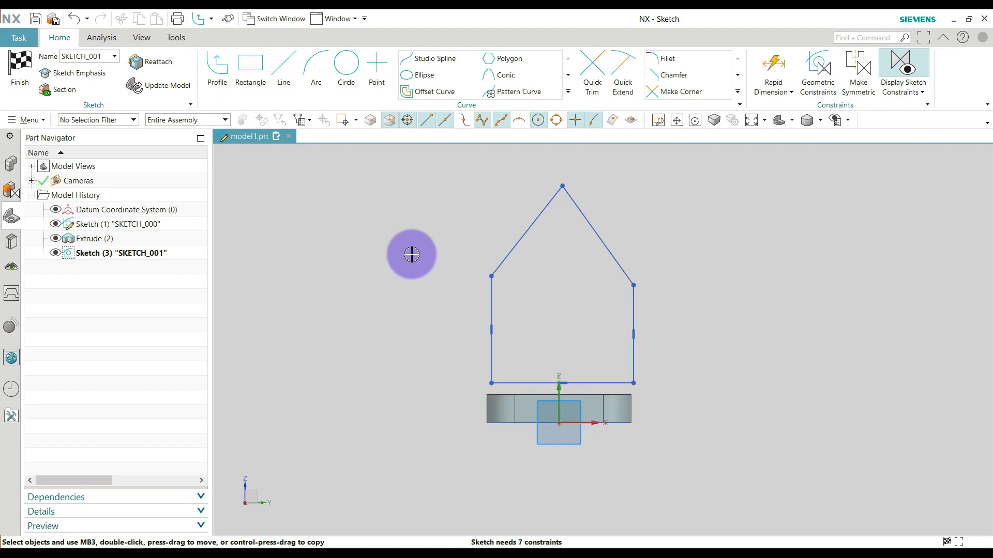
pyautogui.scroll(1, 640, 323)
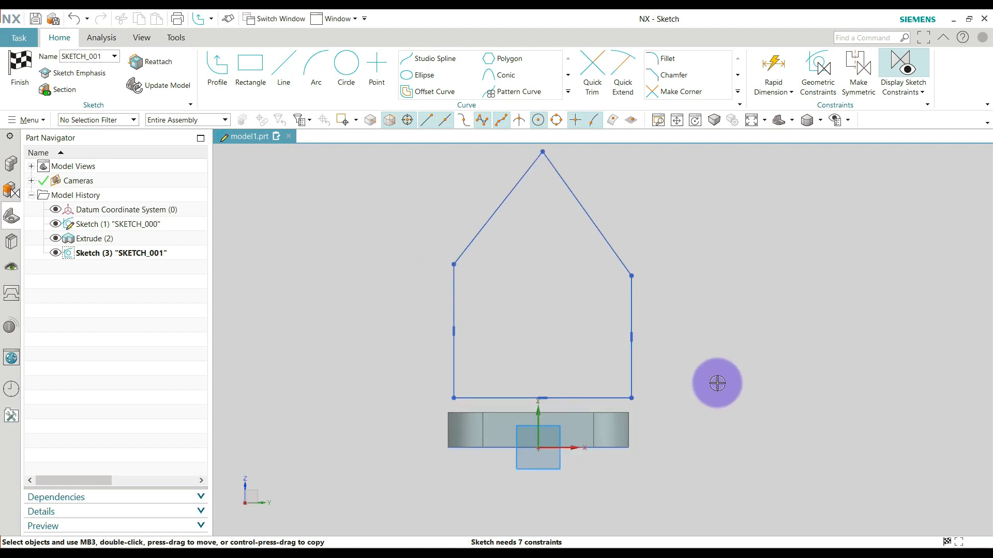
pyautogui.press('c')
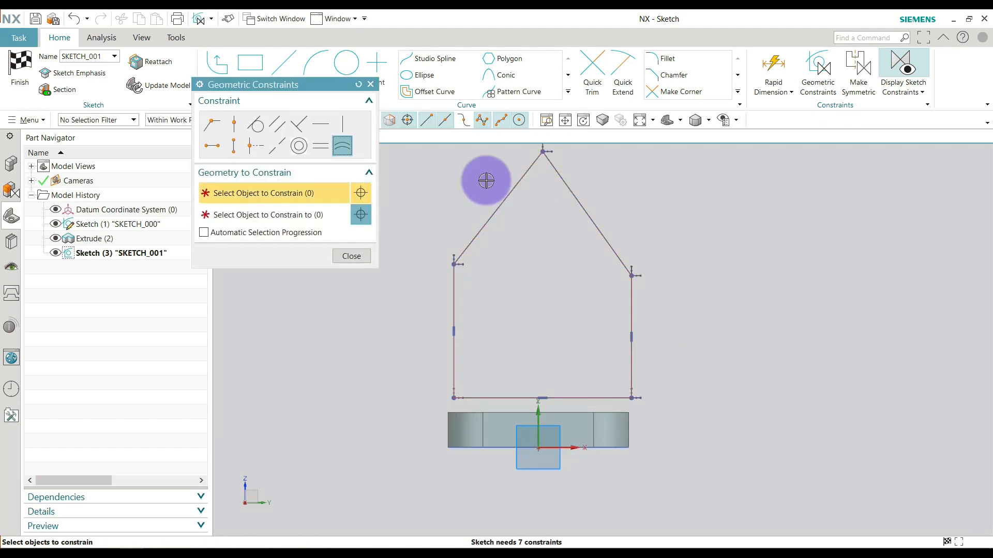
pyautogui.click(286, 150)
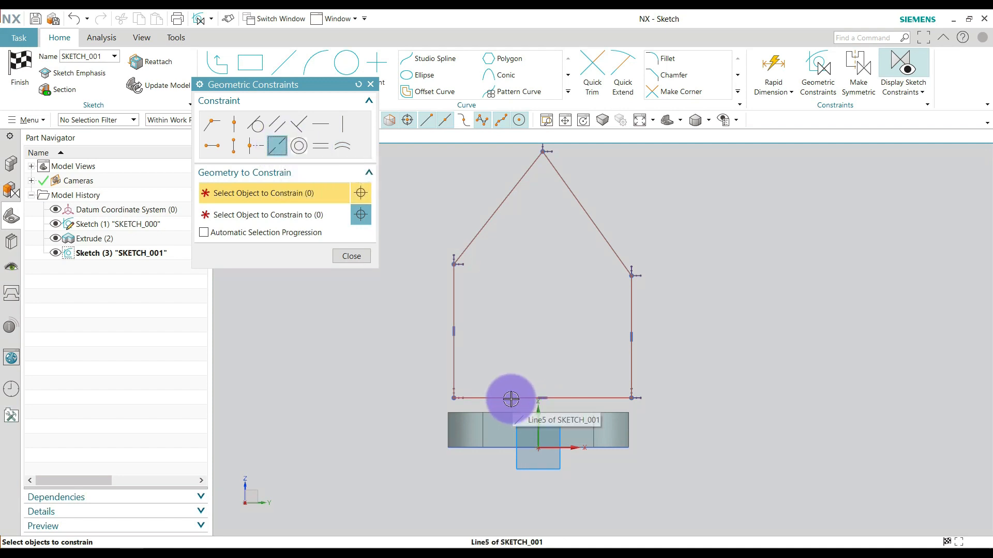
pyautogui.click(231, 235)
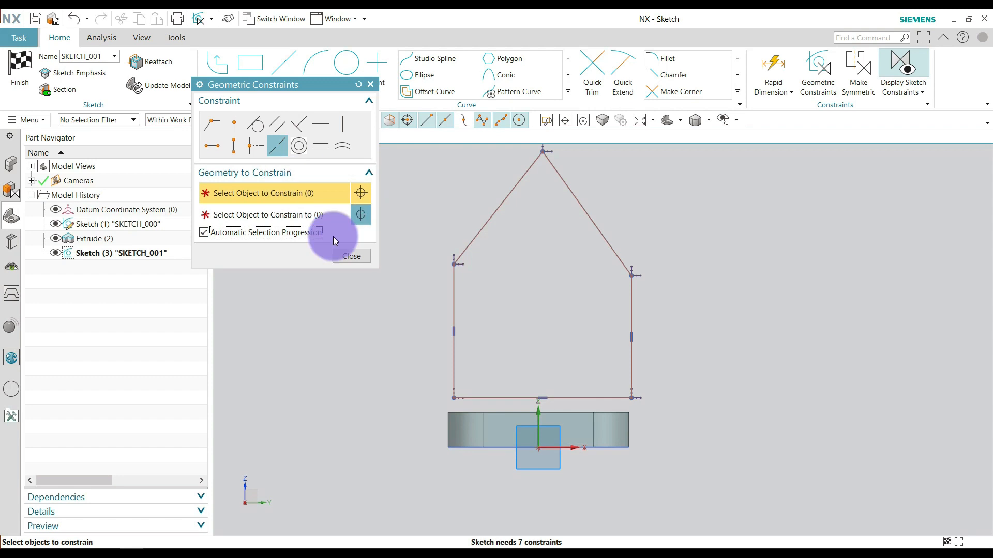
pyautogui.click(494, 397)
pyautogui.scroll(1, 469, 411)
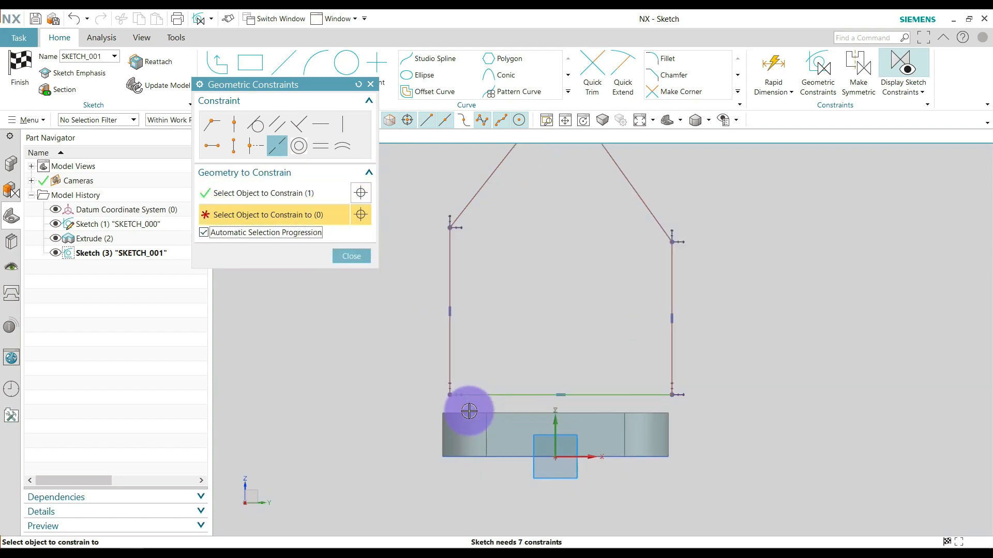
pyautogui.scroll(1, 469, 411)
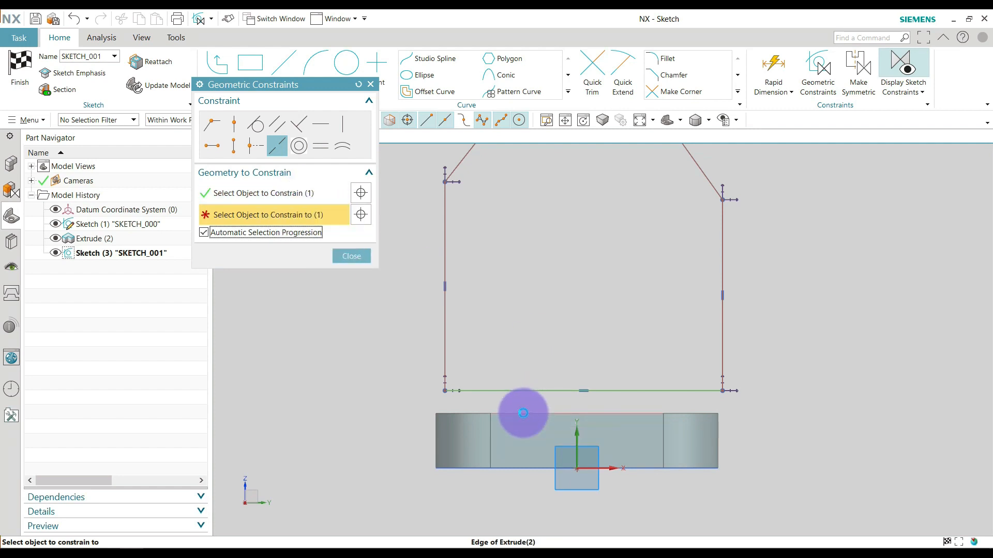
pyautogui.click(523, 413)
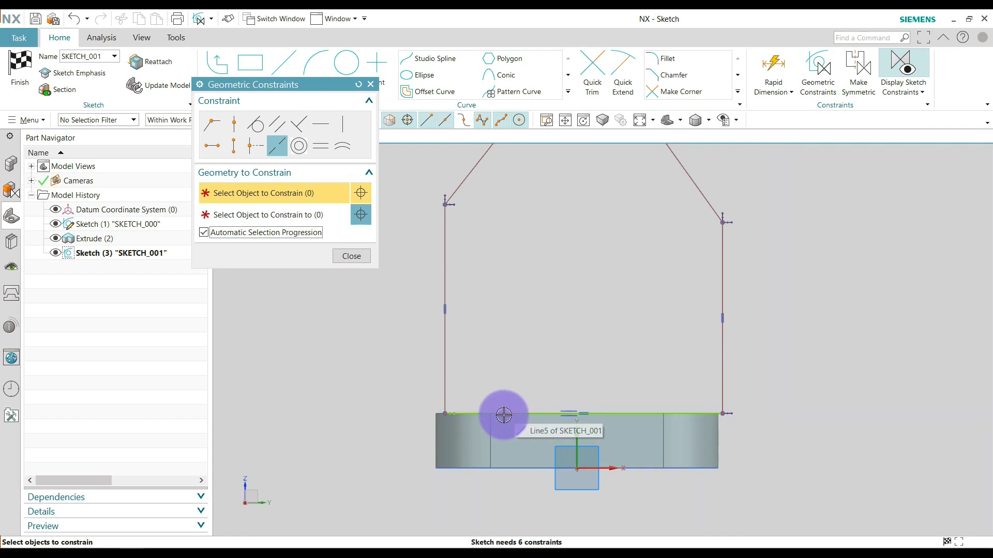
# Make the profile's left and right vertical lines collinear with the plate's corresponding side edges, and finish constraining.
pyautogui.scroll(1, 462, 413)
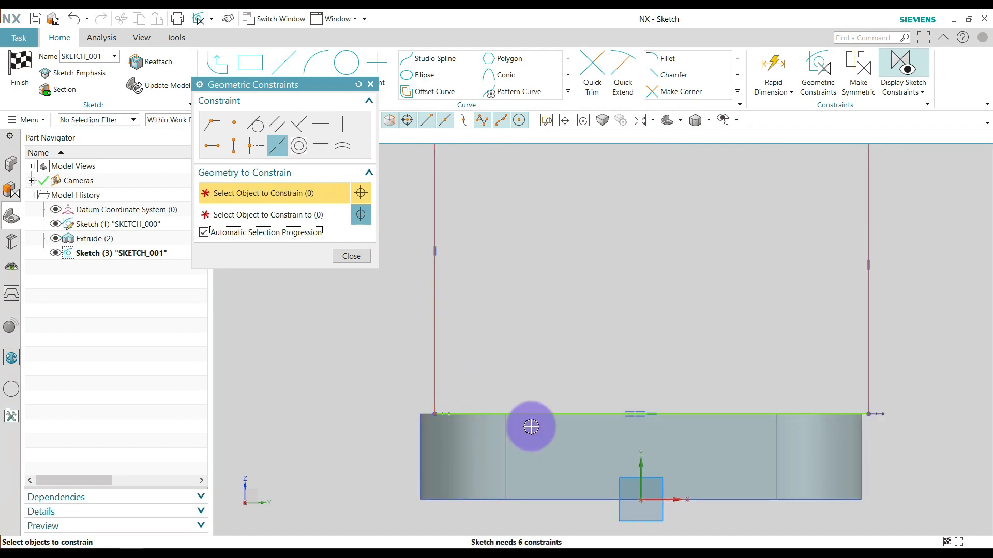
pyautogui.scroll(-2, 532, 426)
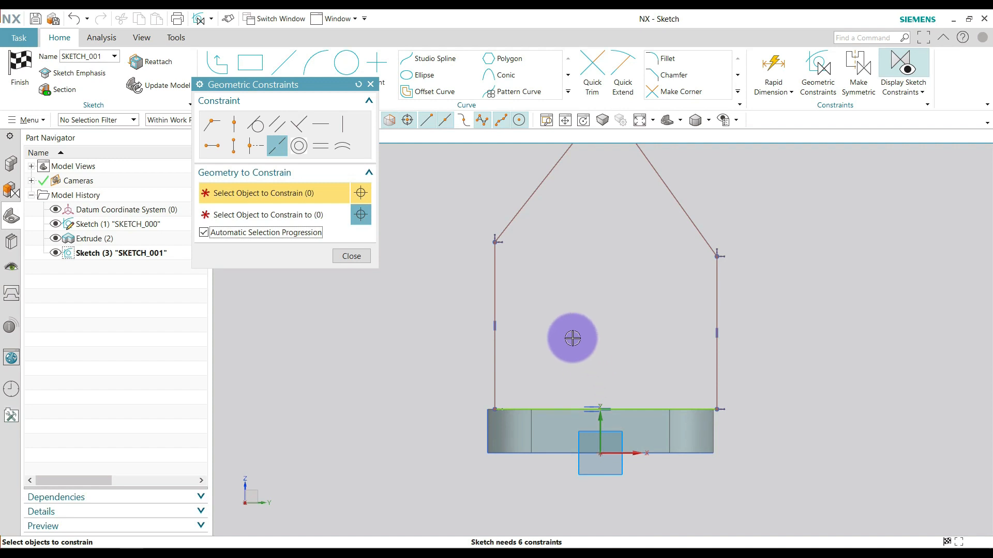
pyautogui.click(493, 275)
pyautogui.scroll(2, 482, 428)
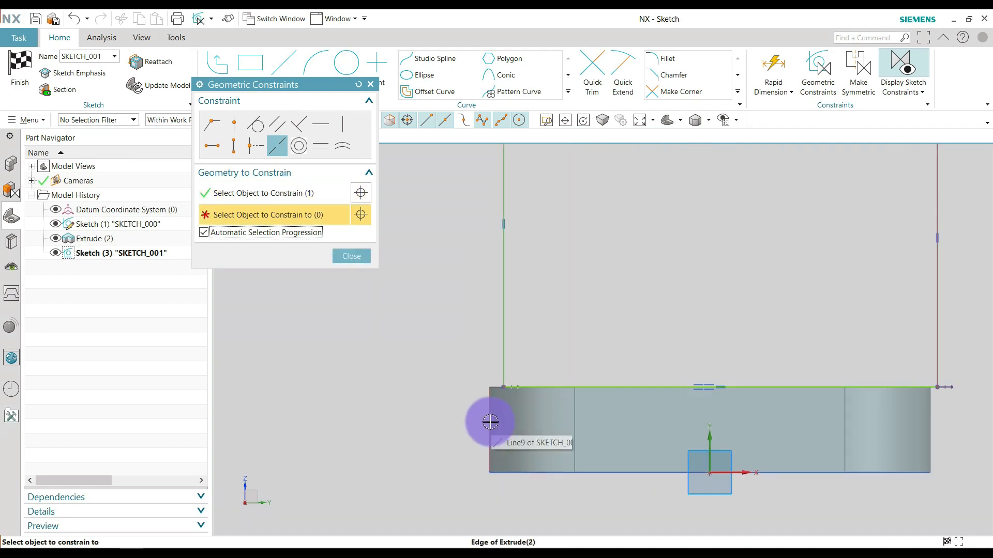
pyautogui.click(490, 423)
pyautogui.scroll(-1, 468, 426)
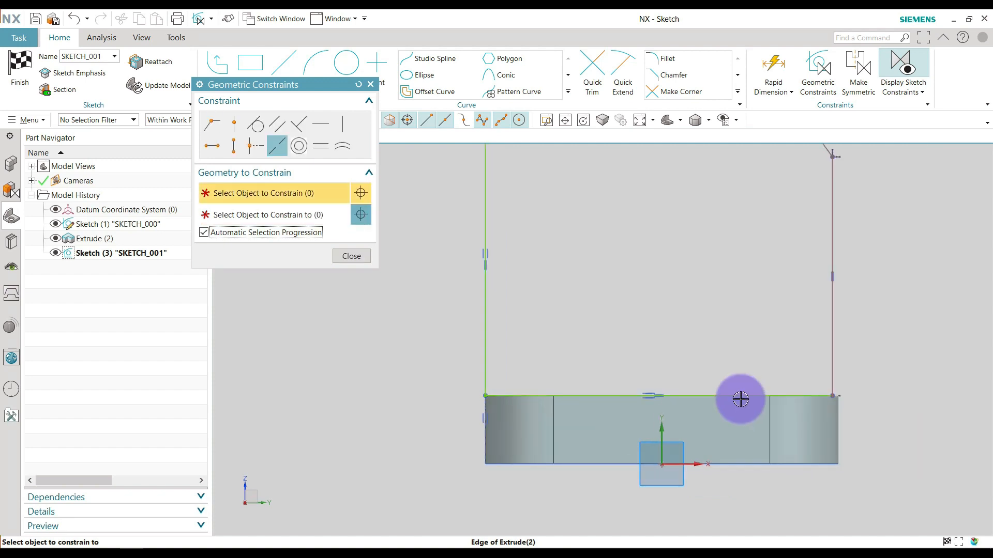
pyautogui.click(855, 398)
pyautogui.click(841, 423)
pyautogui.scroll(-2, 649, 385)
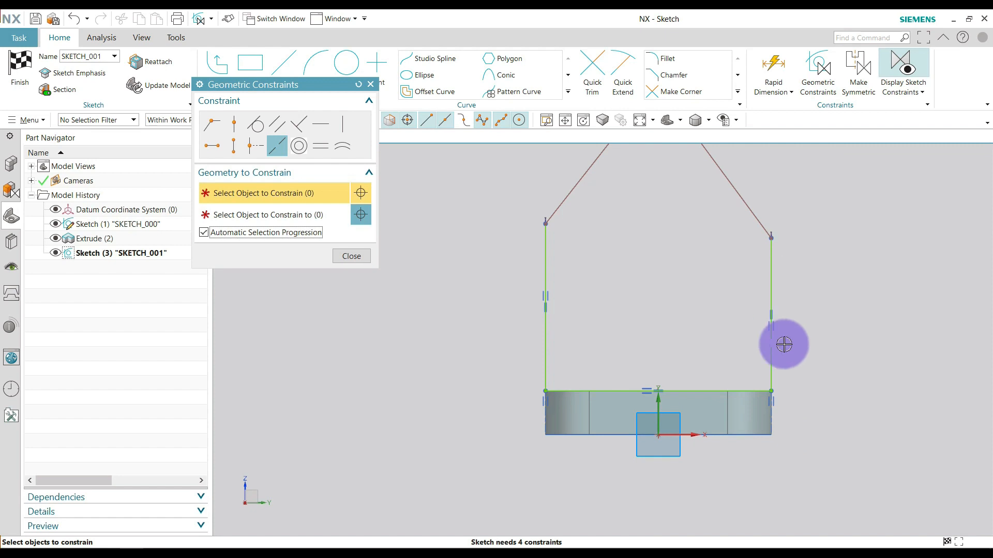
pyautogui.click(363, 256)
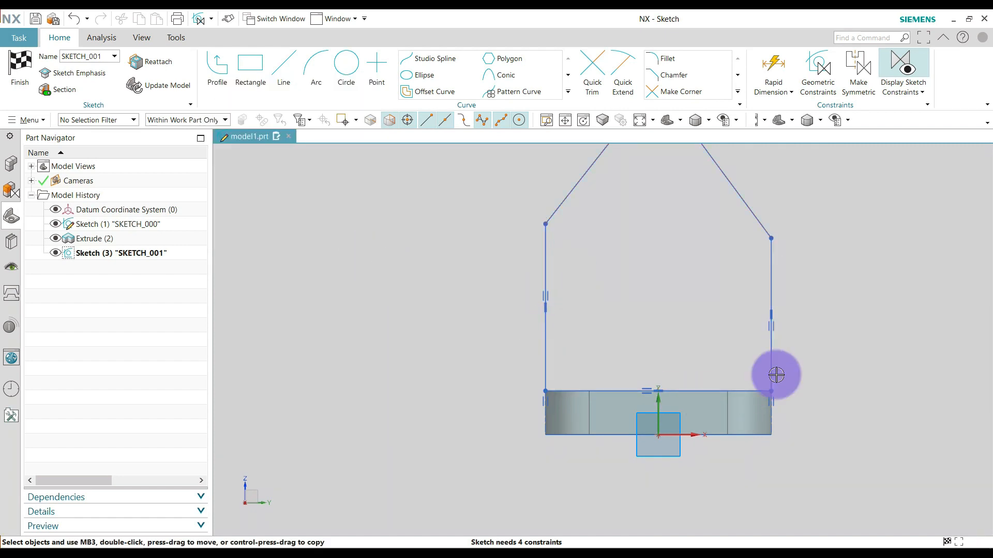
# Add a rapid dimension to the profile's right vertical line and set its length to 63 mm.
pyautogui.scroll(-3, 567, 342)
pyautogui.scroll(-2, 667, 342)
pyautogui.scroll(2, 703, 253)
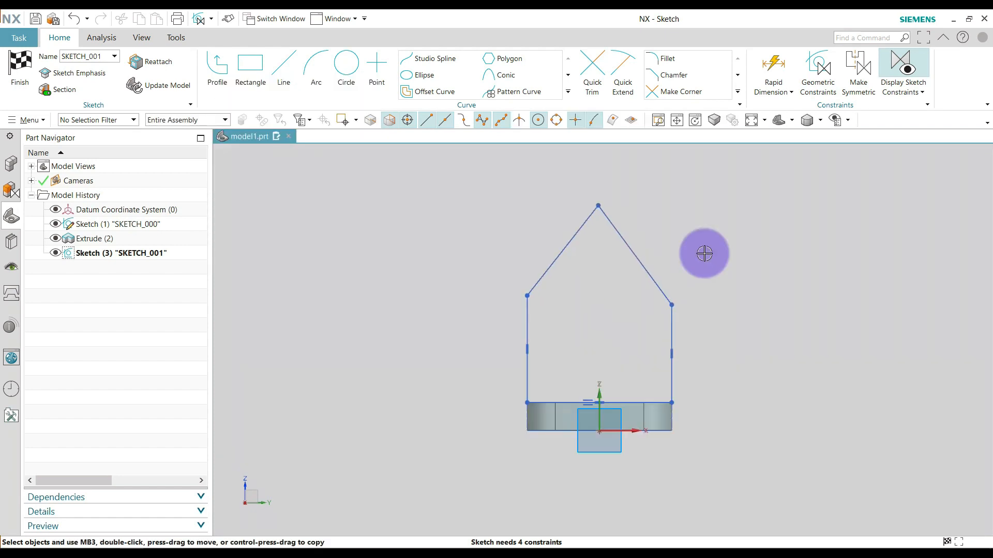
pyautogui.scroll(1, 788, 275)
pyautogui.scroll(-1, 747, 288)
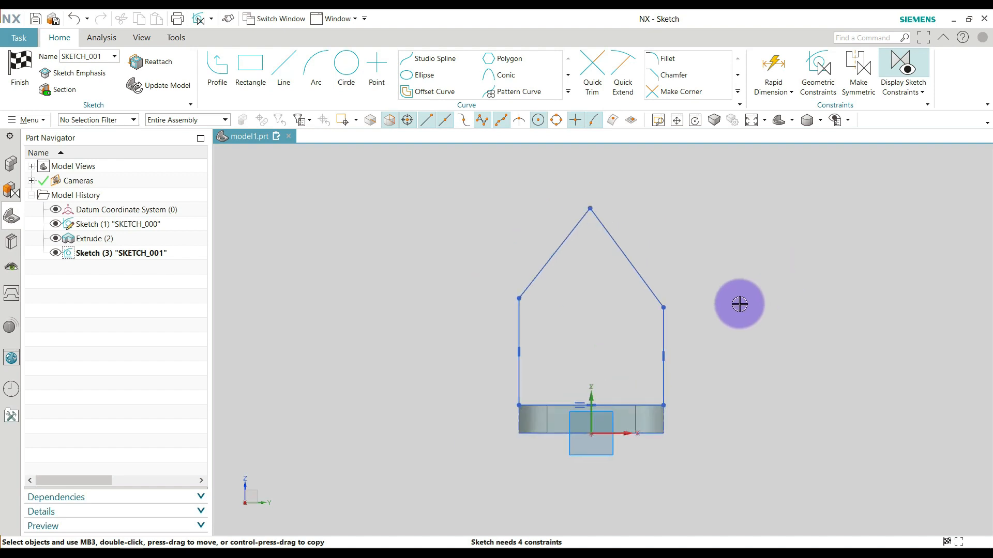
pyautogui.click(771, 67)
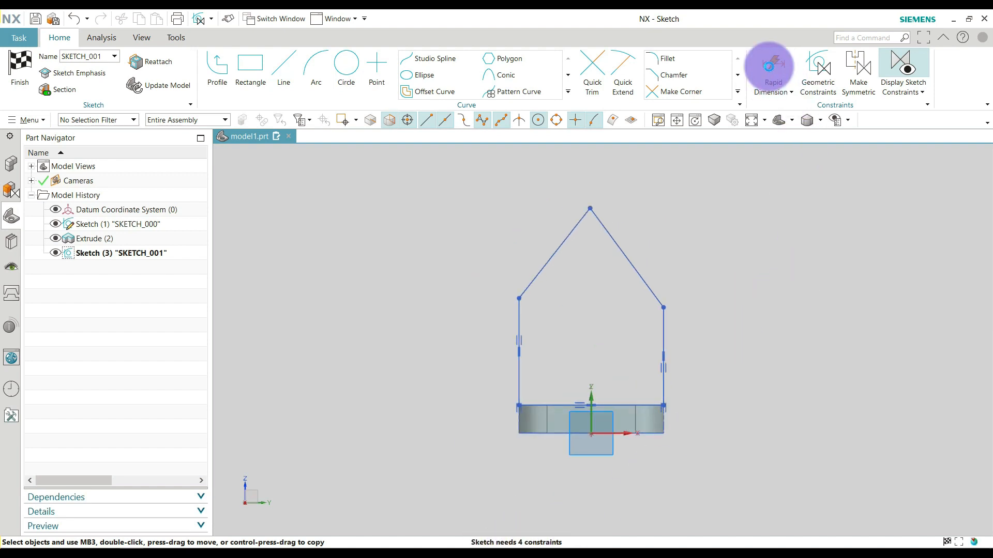
pyautogui.click(663, 331)
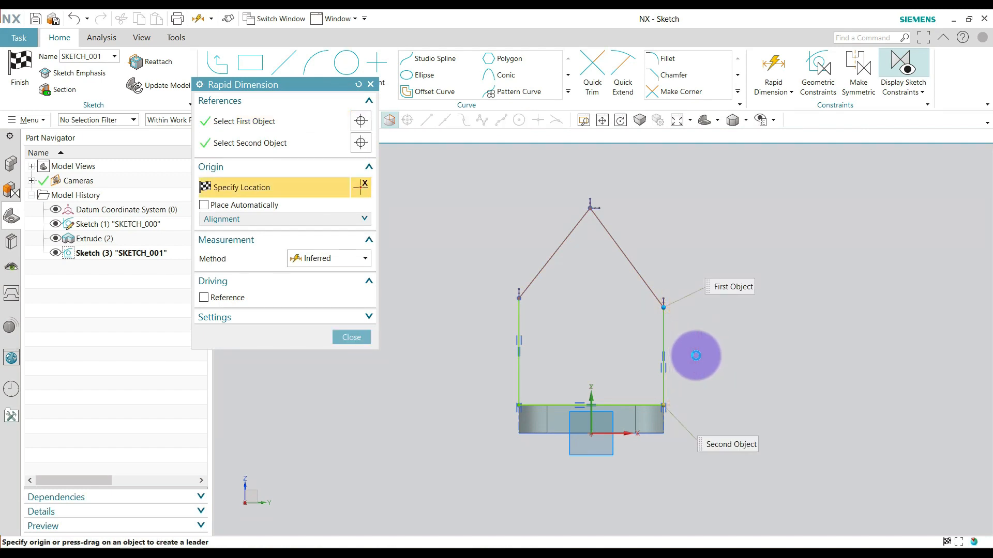
pyautogui.click(696, 356)
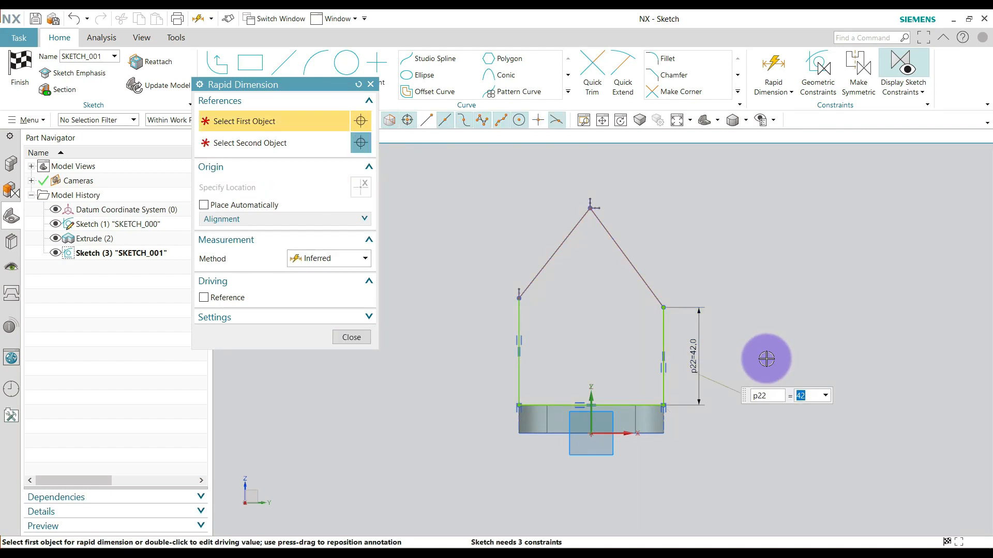
pyautogui.press('Return')
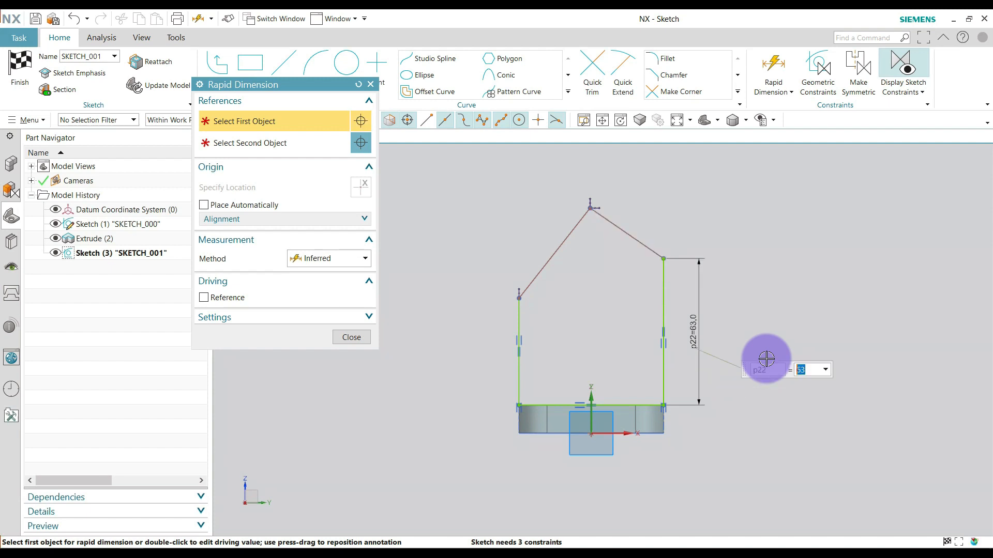
pyautogui.middleClick(764, 323)
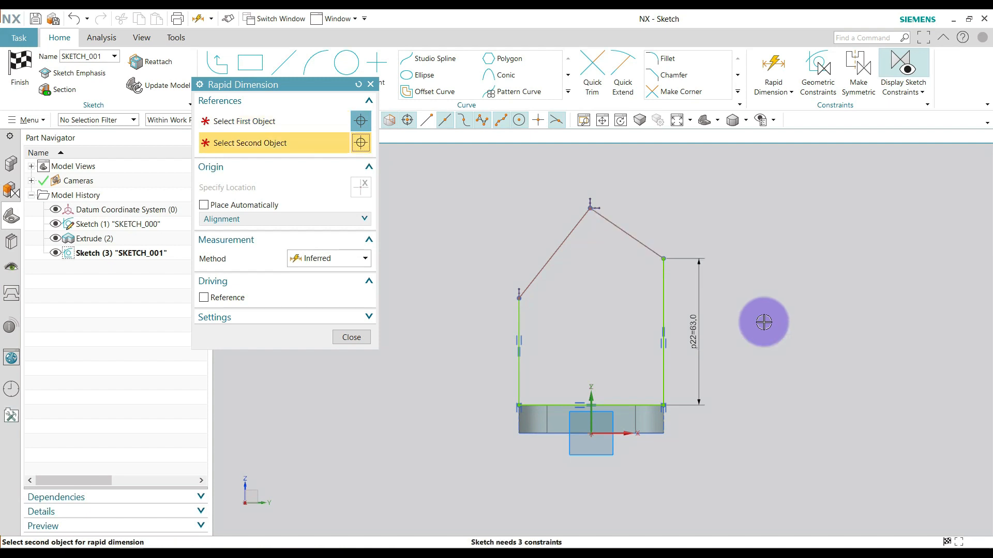
# Horizontally align the upper endpoint of the profile's left vertical line with the upper endpoint of its right vertical line.
pyautogui.middleClick(764, 323)
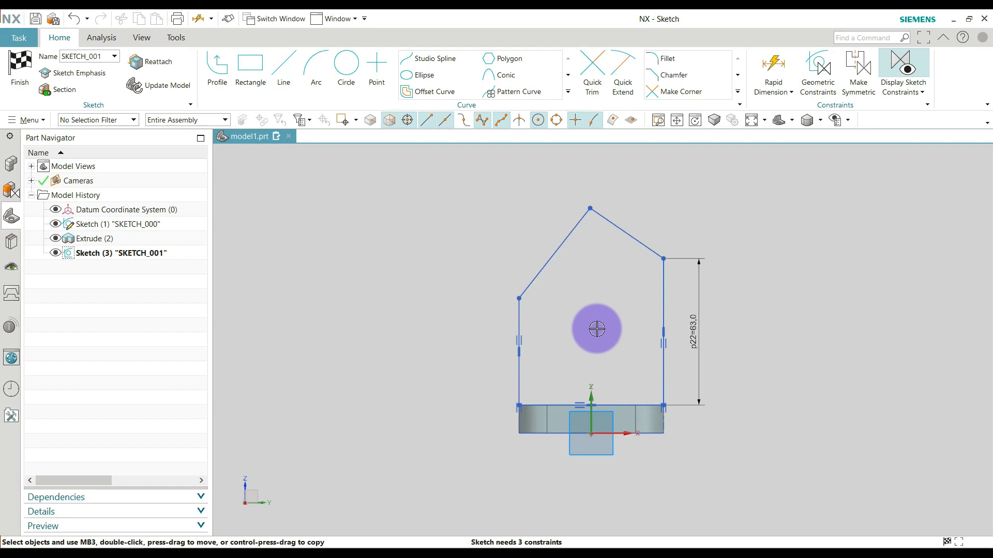
pyautogui.press('c')
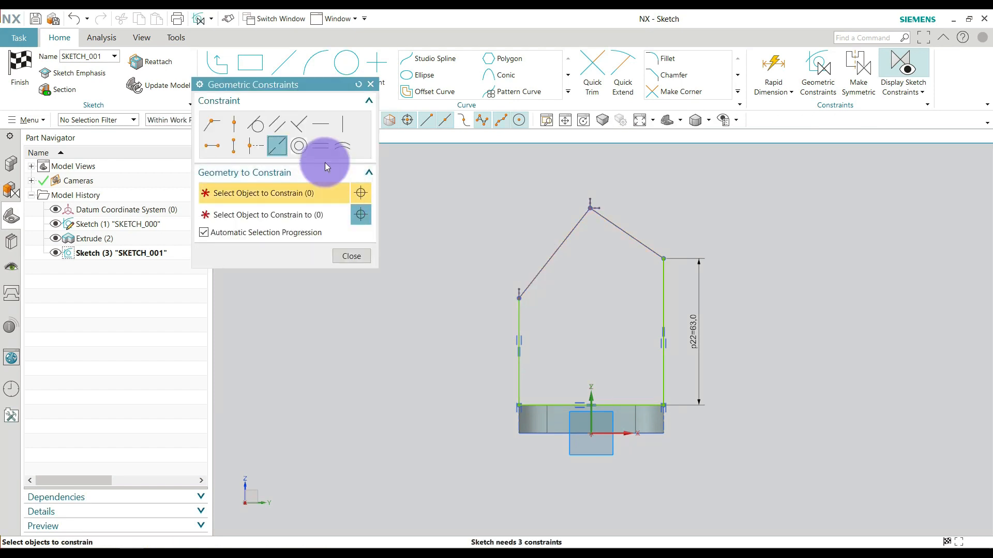
pyautogui.click(216, 149)
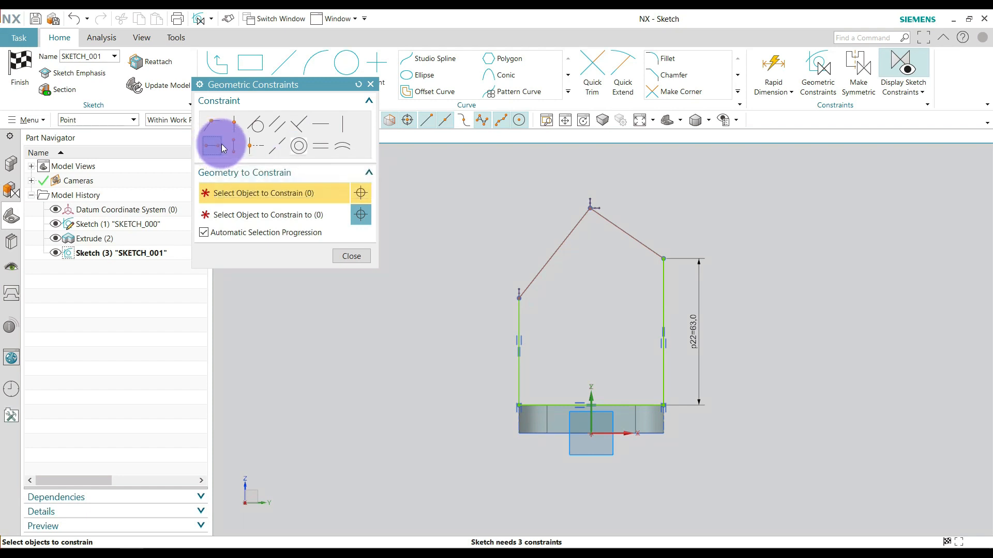
pyautogui.click(517, 299)
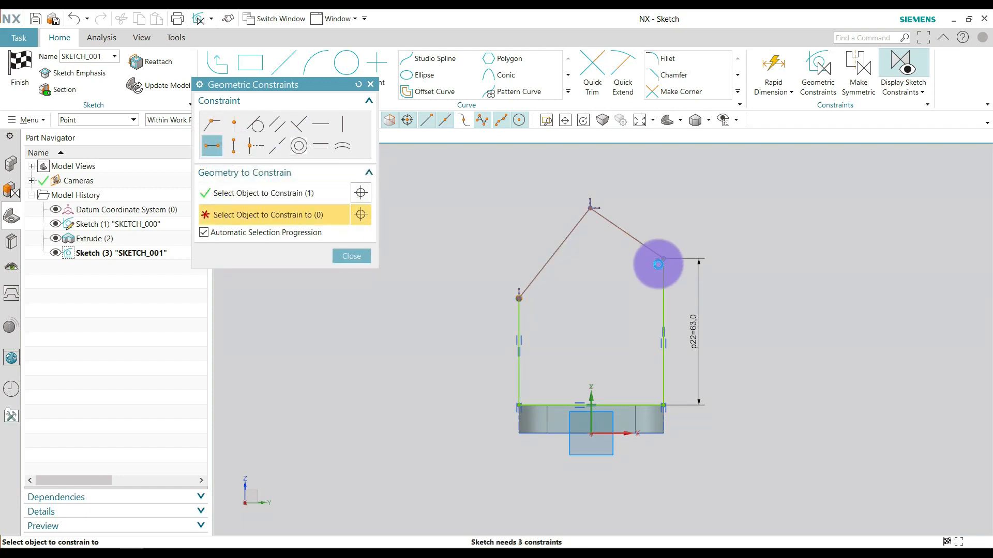
pyautogui.click(658, 264)
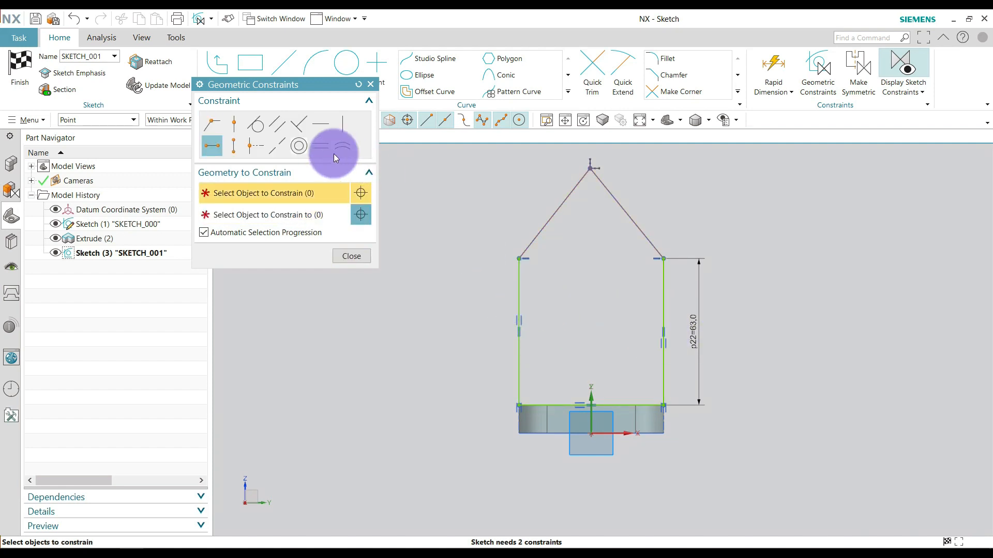
pyautogui.press('Escape')
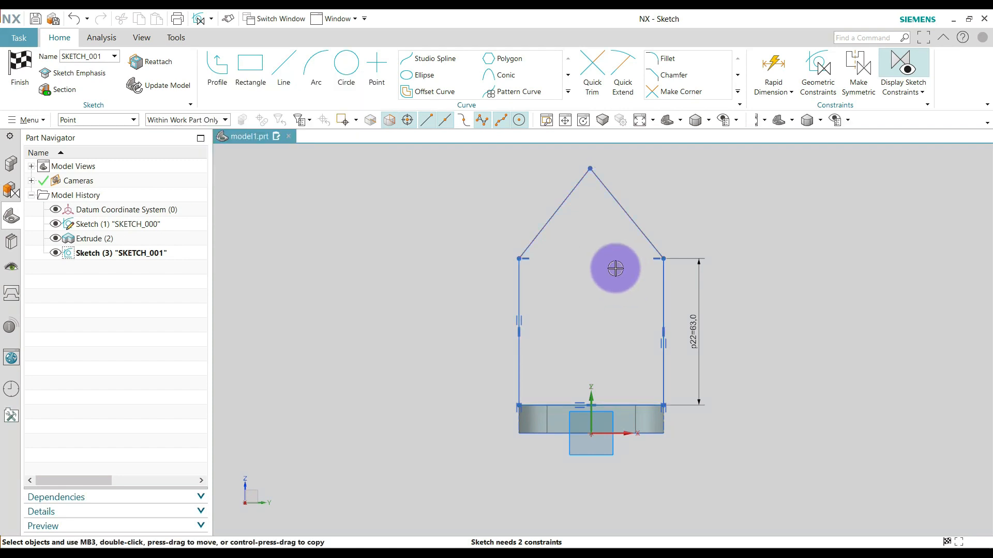
# Draw a horizontal line about 68 mm long through the profile's apex height, spanning past the left side to the right side.
pyautogui.scroll(-1, 585, 335)
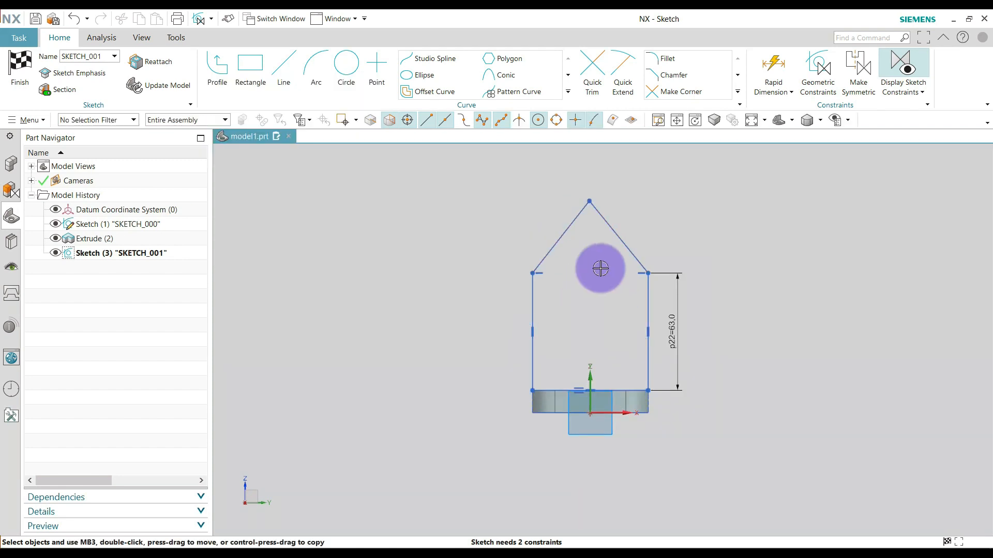
pyautogui.scroll(1, 598, 268)
pyautogui.scroll(-1, 586, 312)
pyautogui.scroll(-1, 586, 313)
pyautogui.scroll(1, 581, 261)
pyautogui.scroll(1, 580, 260)
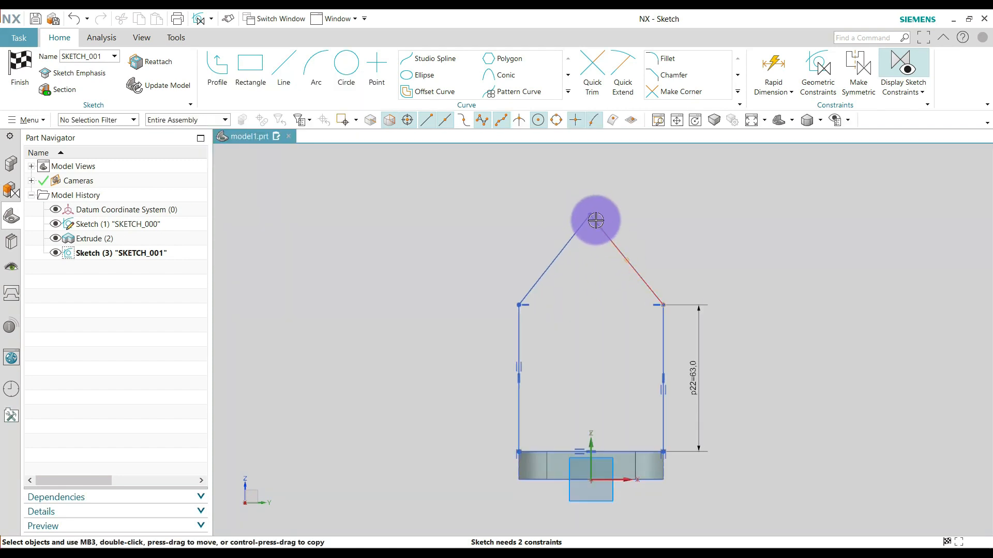
pyautogui.click(284, 64)
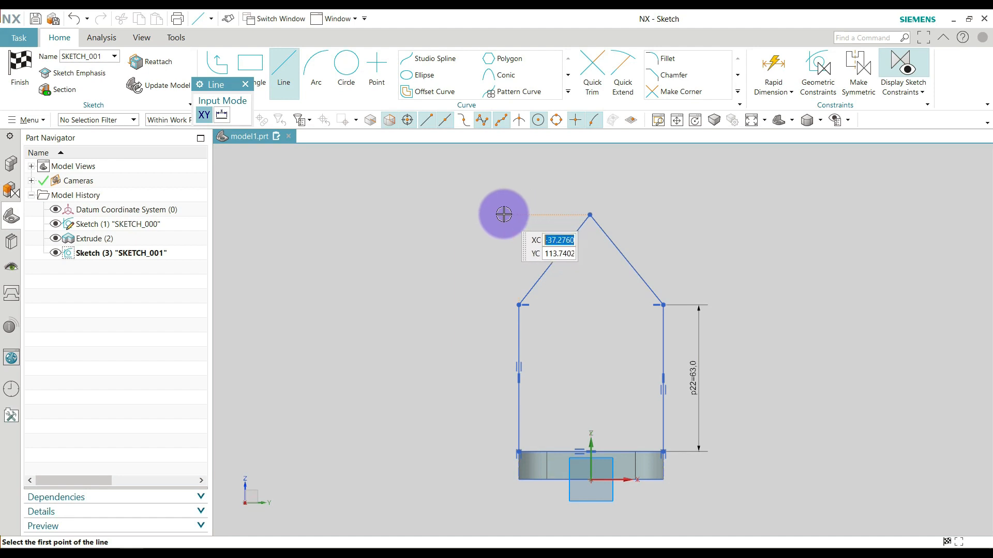
pyautogui.click(590, 215)
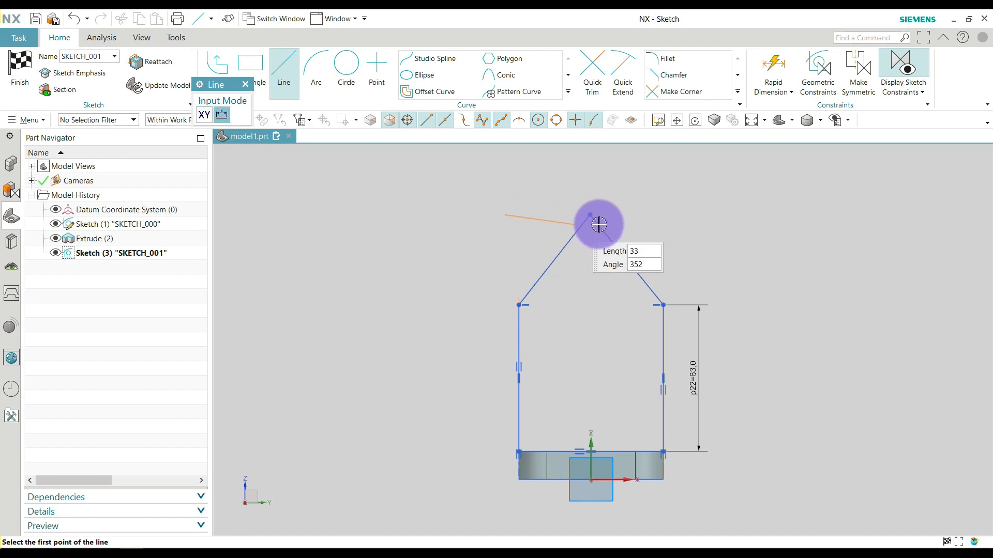
pyautogui.click(663, 215)
pyautogui.press('Escape')
# Move the new horizontal line slightly above the profile's apex and convert it to a reference line.
pyautogui.scroll(2, 603, 220)
pyautogui.moveTo(610, 212); pyautogui.dragTo(628, 188)
pyautogui.click(632, 187)
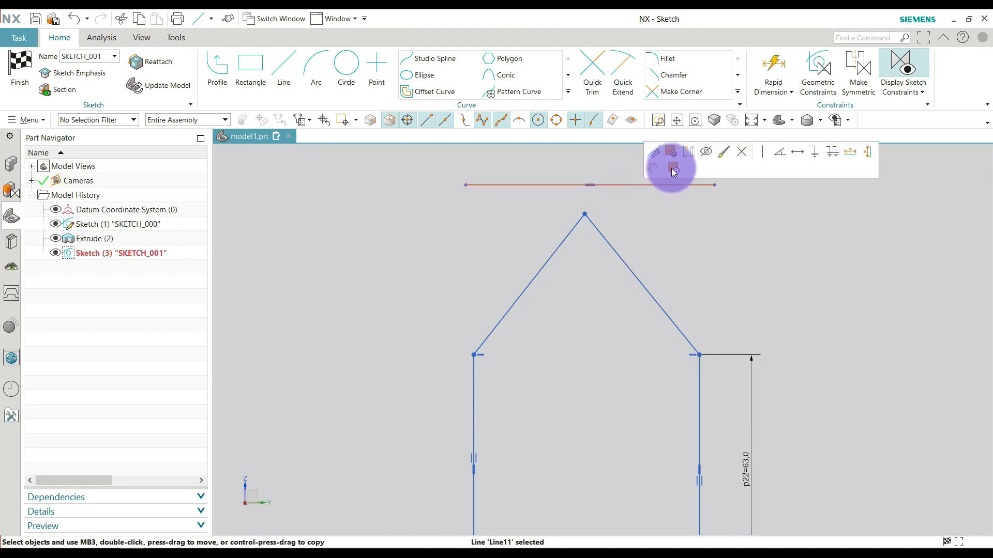
pyautogui.click(691, 152)
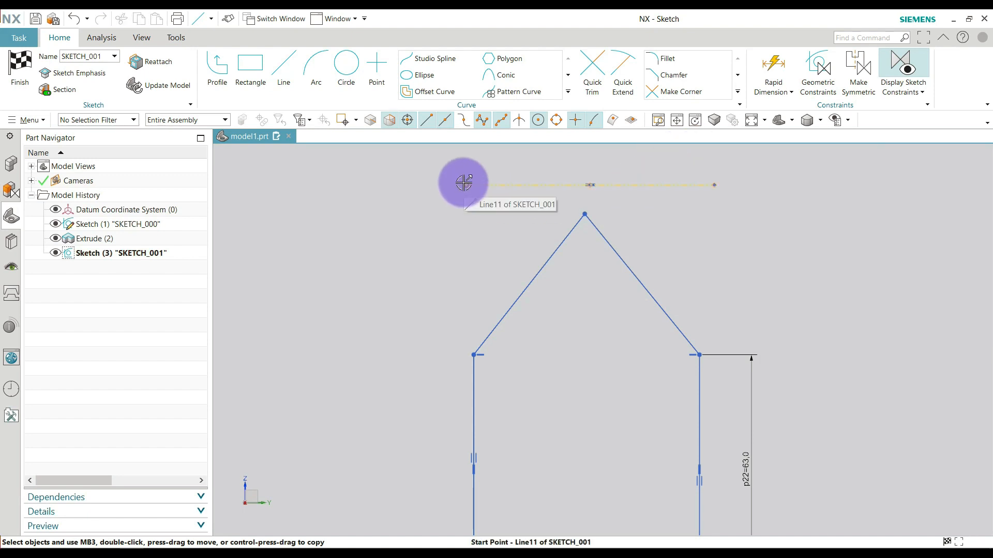
# Constrain the reference line's left and right endpoints to lie in line with the profile's corresponding vertical lines.
pyautogui.click(465, 184)
pyautogui.click(473, 378)
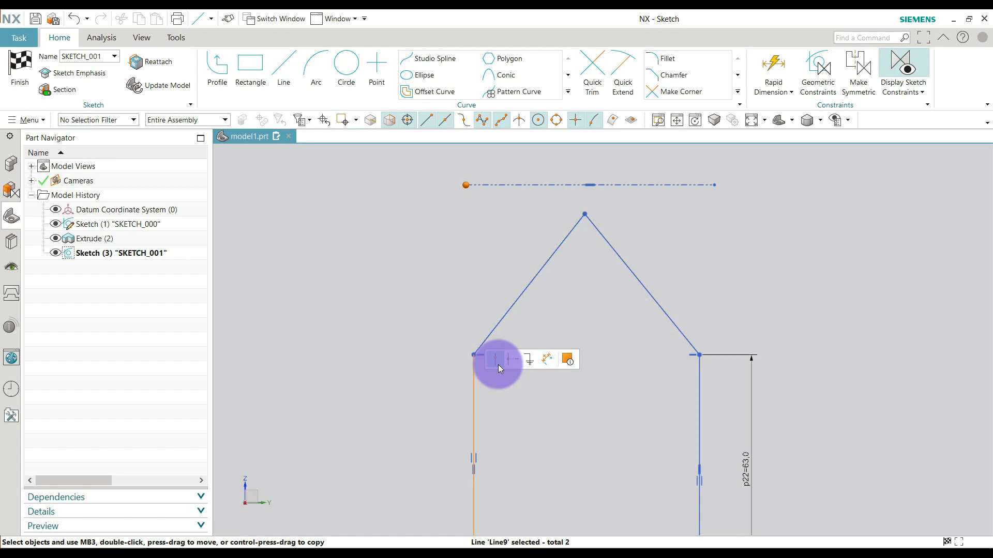
pyautogui.click(528, 357)
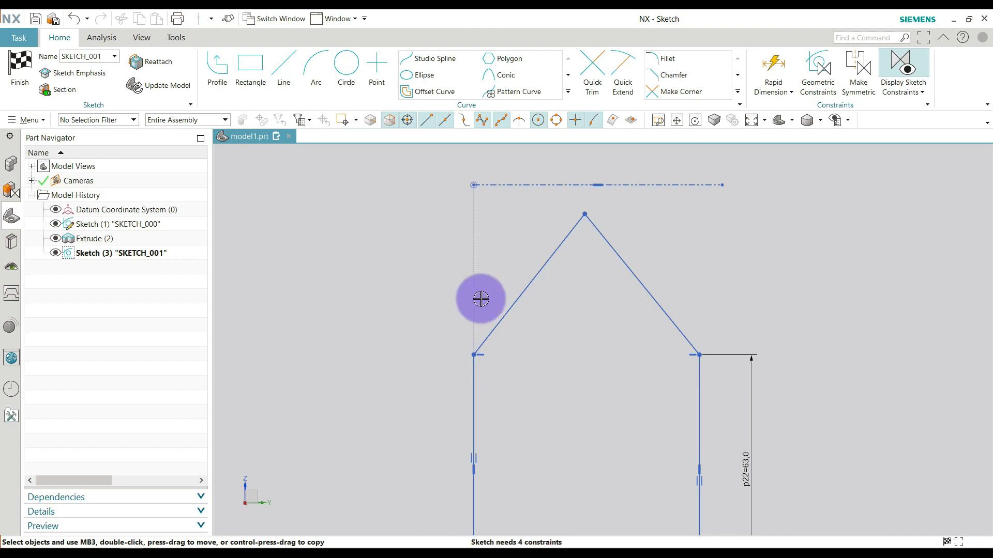
pyautogui.click(725, 184)
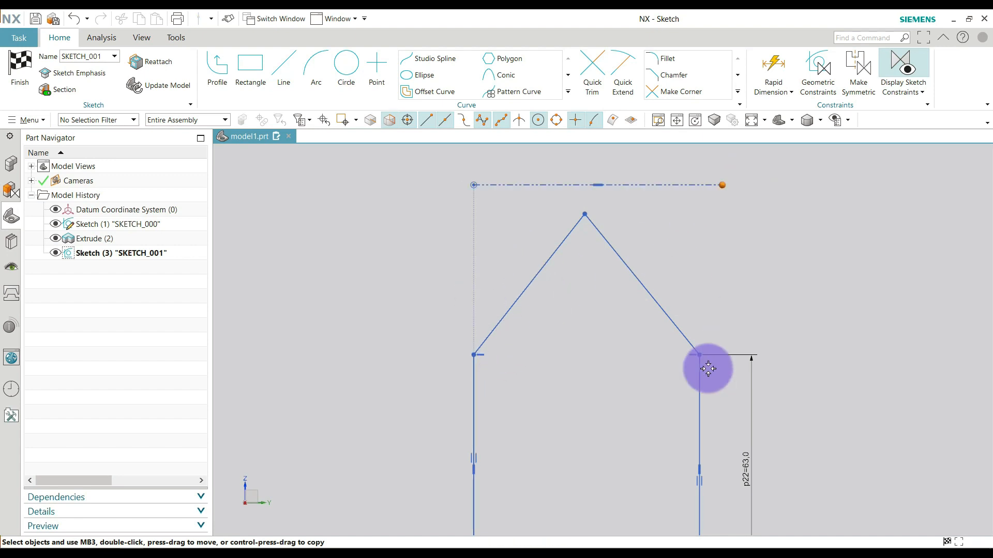
pyautogui.click(697, 391)
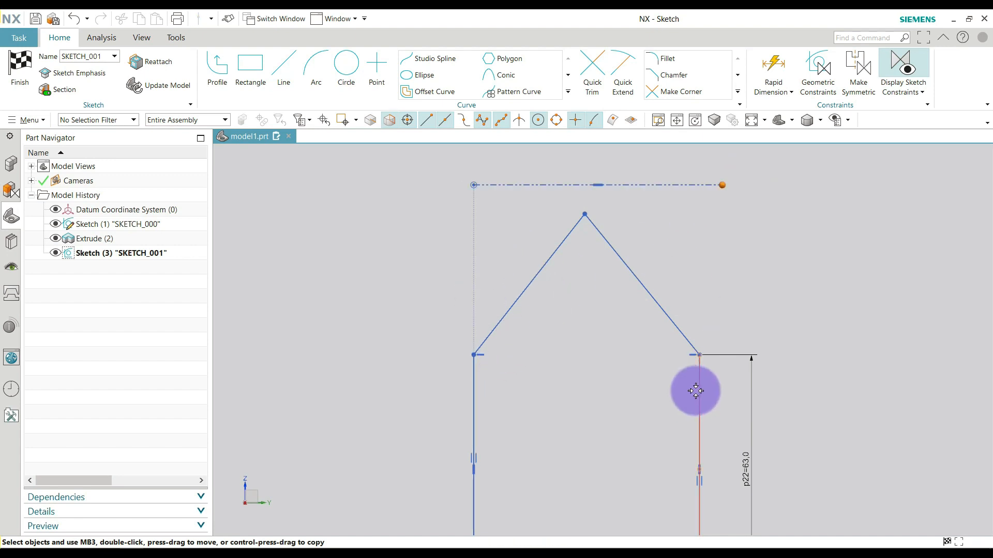
pyautogui.click(716, 371)
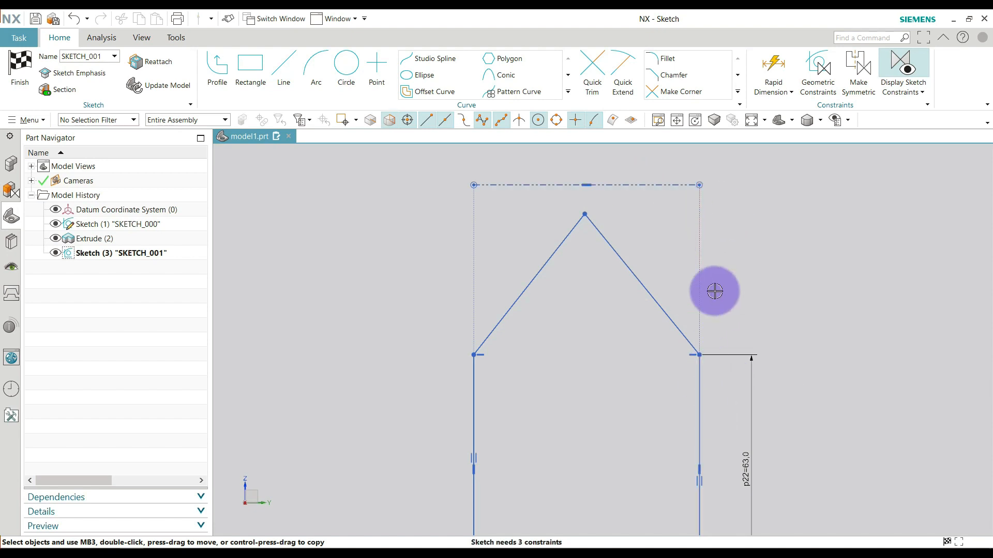
# Constrain the profile's apex point to lie on the horizontal reference line.
pyautogui.click(592, 185)
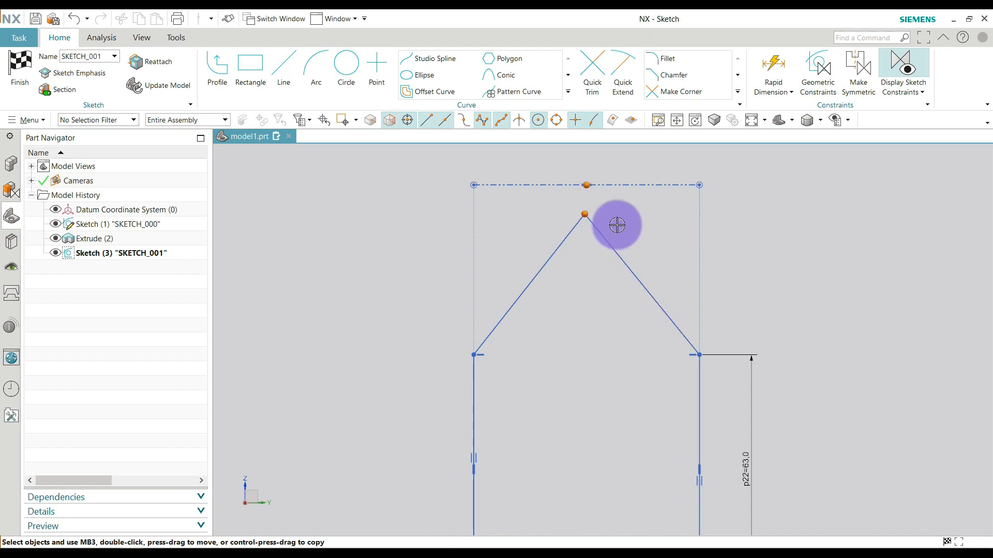
pyautogui.press('Escape')
pyautogui.click(609, 185)
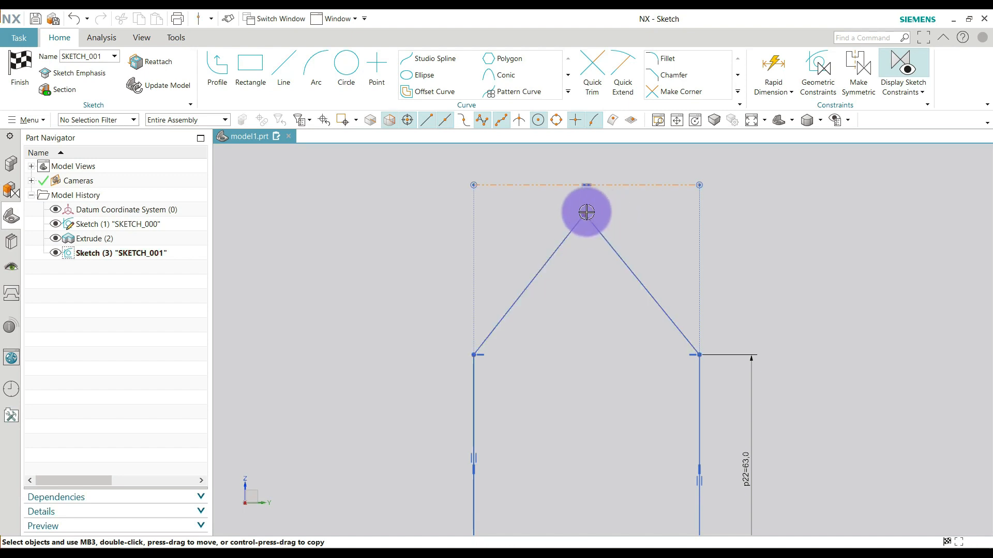
pyautogui.click(586, 212)
pyautogui.click(607, 197)
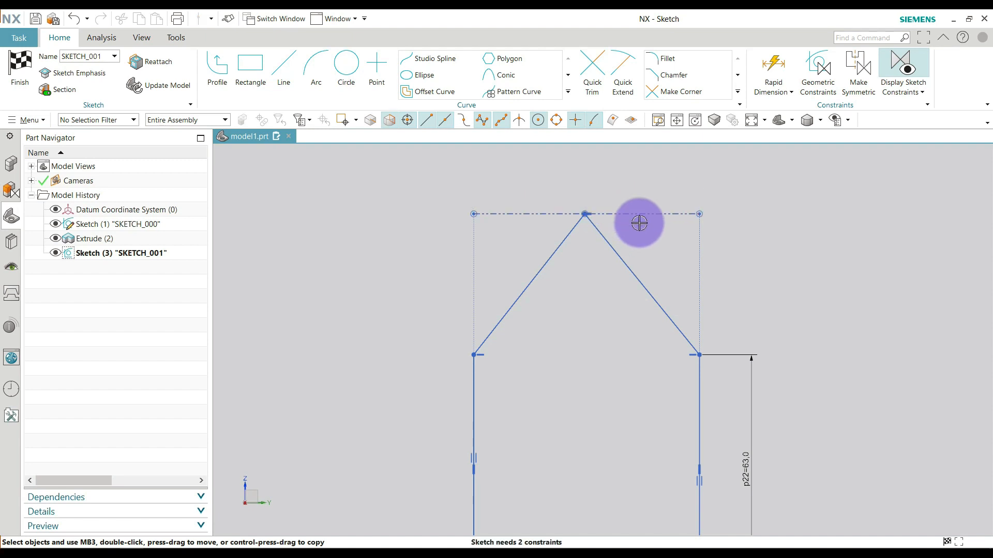
# Add an angular dimension of 30 degrees between the horizontal reference line and the profile's left sloping line.
pyautogui.scroll(-3, 648, 255)
pyautogui.scroll(2, 639, 289)
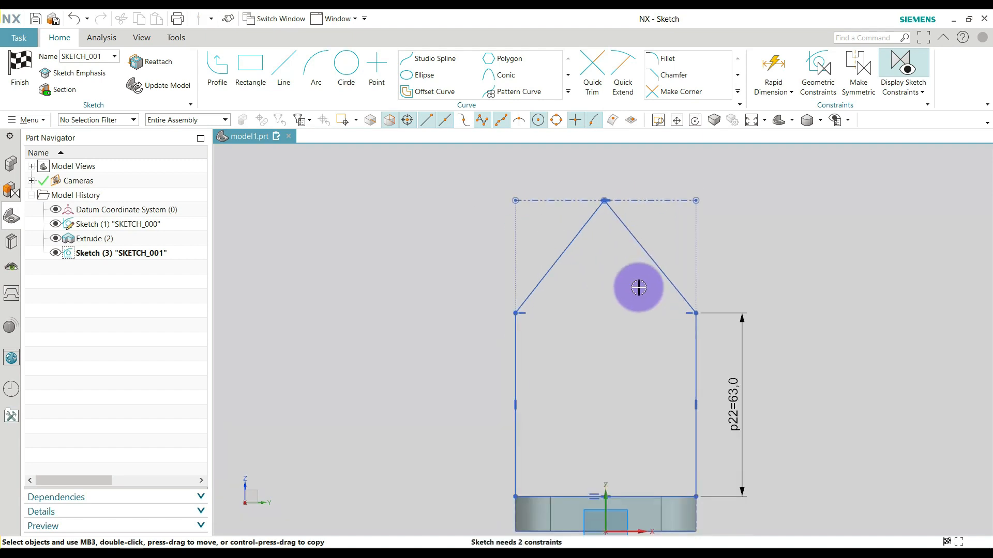
pyautogui.click(783, 96)
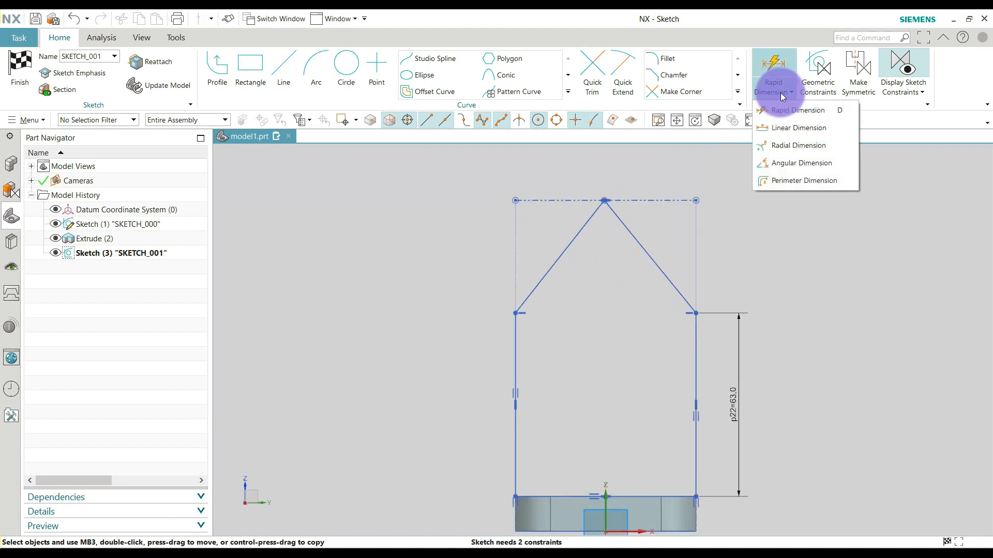
pyautogui.click(785, 163)
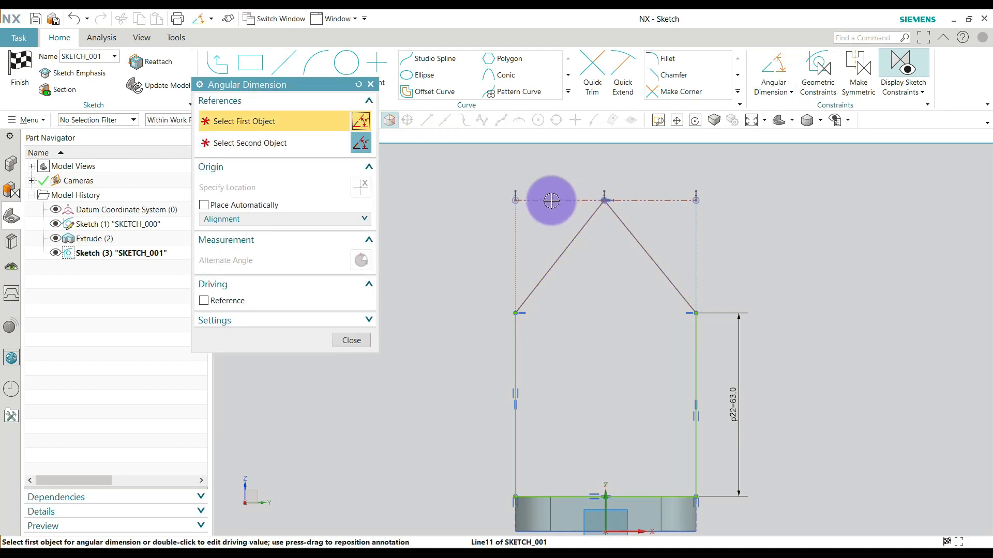
pyautogui.click(564, 207)
pyautogui.click(569, 238)
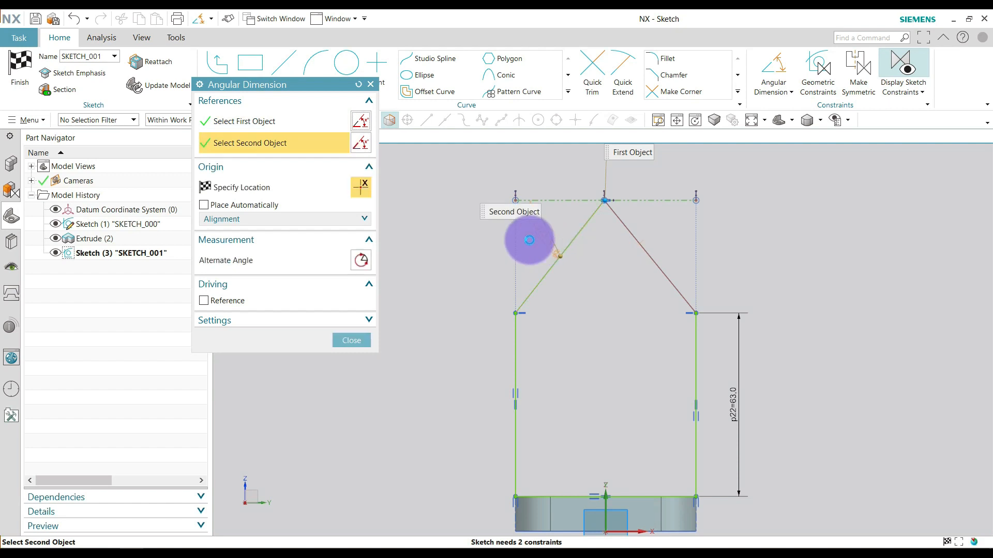
pyautogui.click(487, 277)
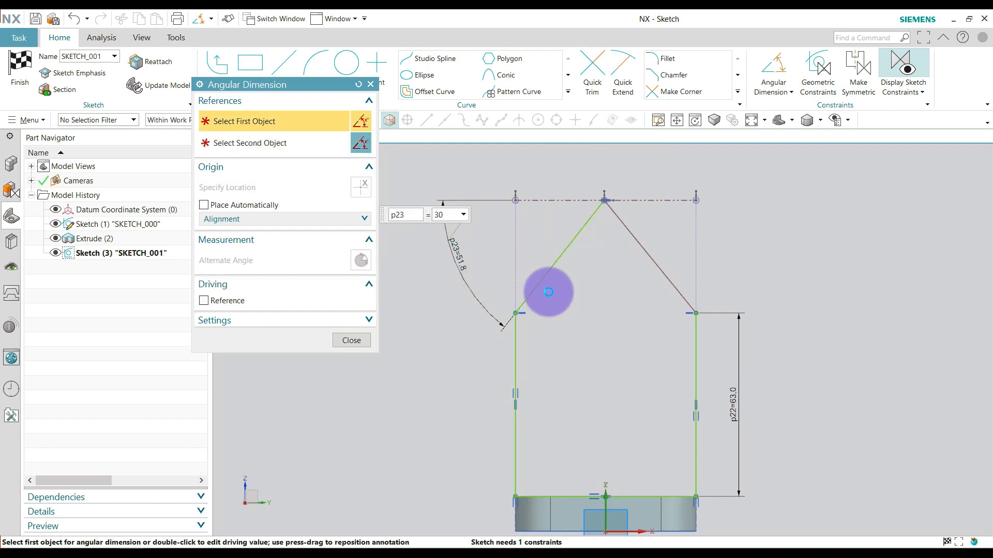
pyautogui.press('Return')
pyautogui.press('Escape')
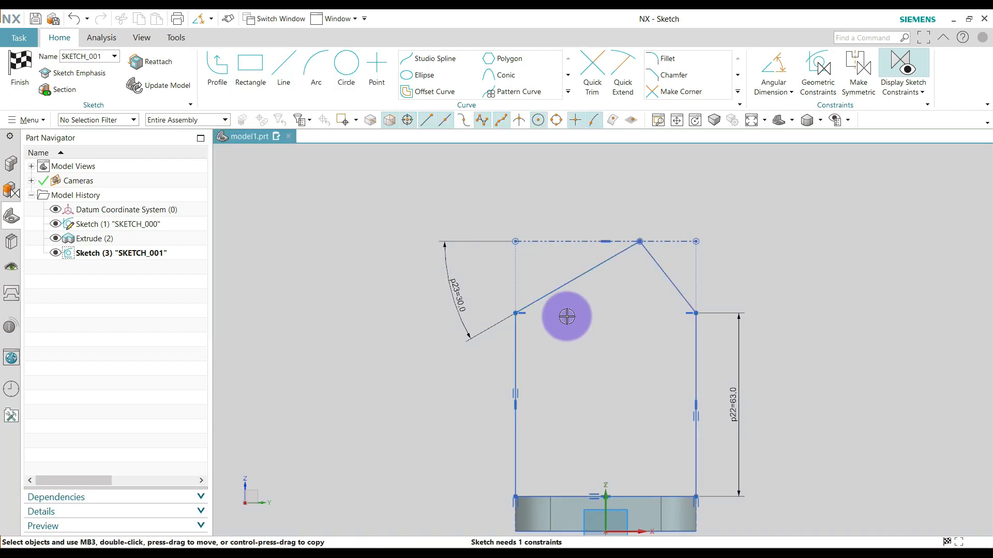
# Constrain the profile's apex point to lie on the sketch's vertical axis.
pyautogui.scroll(-1, 474, 300)
pyautogui.scroll(2, 626, 308)
pyautogui.scroll(-2, 547, 247)
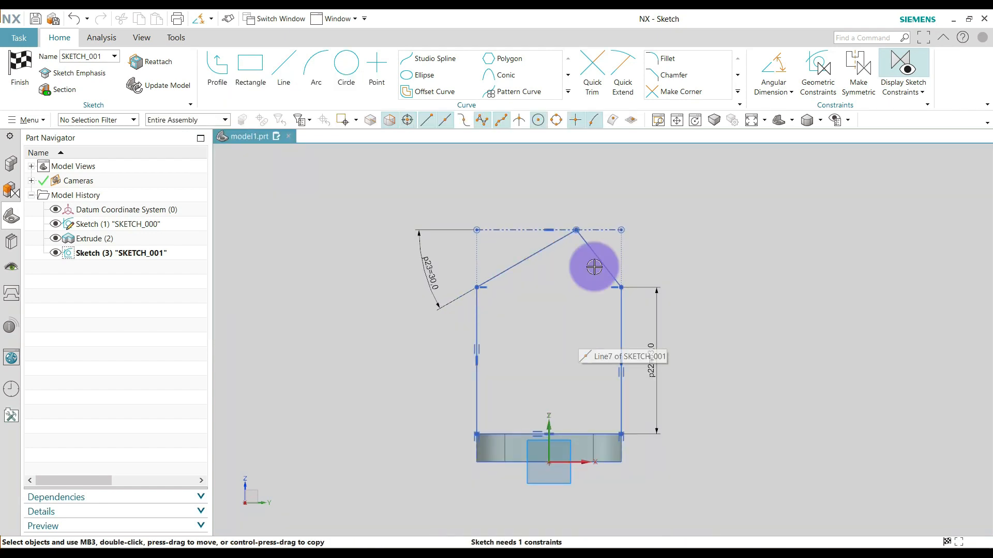
pyautogui.click(579, 228)
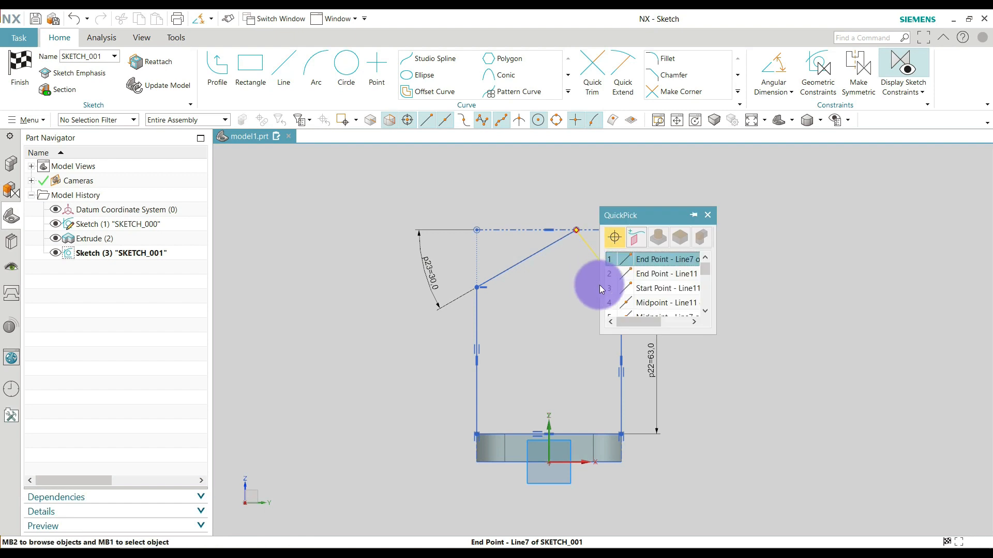
pyautogui.click(643, 264)
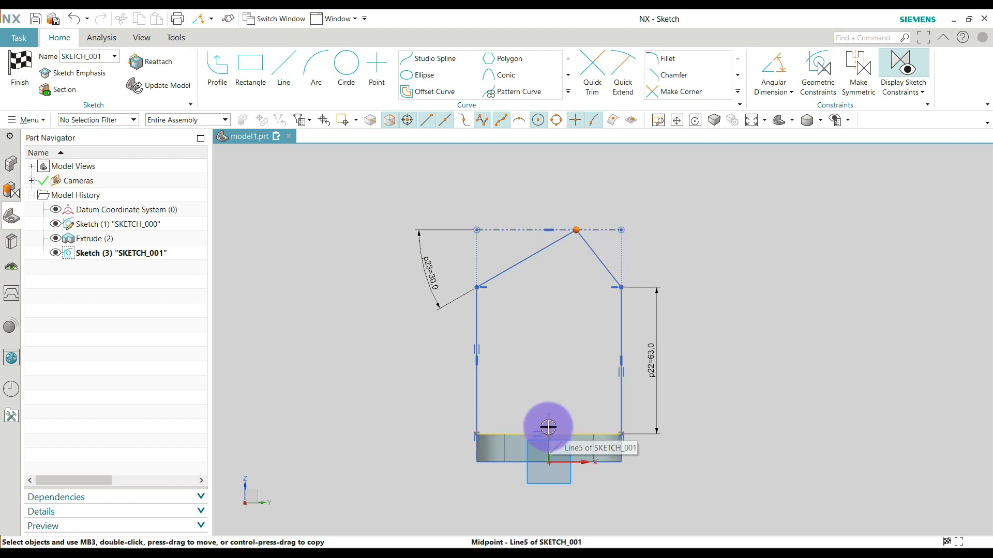
pyautogui.scroll(5, 548, 427)
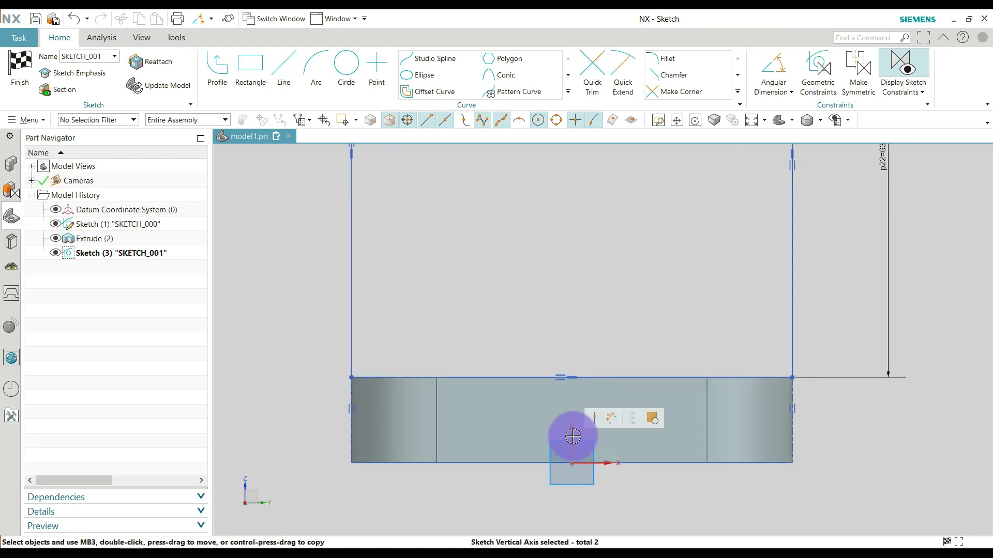
pyautogui.scroll(-4, 574, 421)
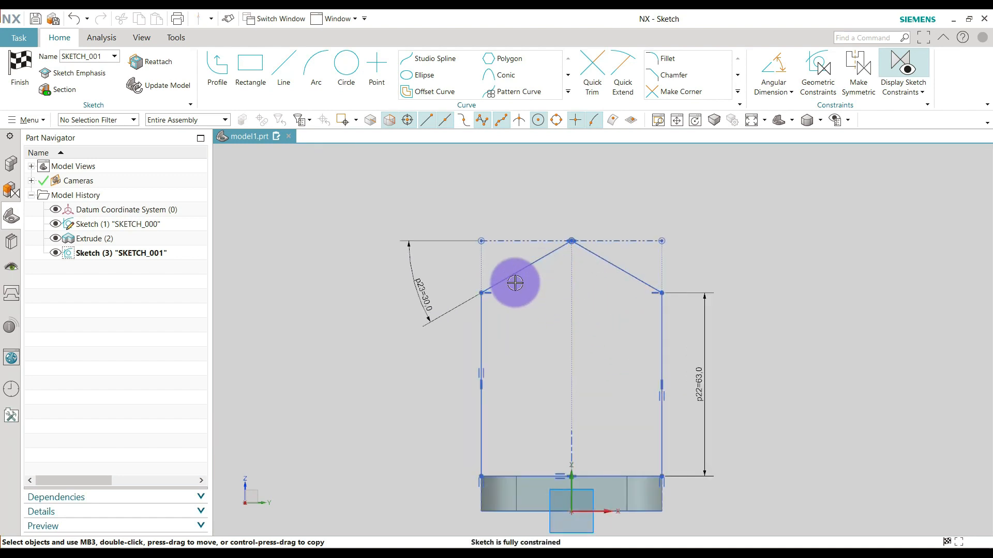
pyautogui.scroll(-1, 608, 302)
pyautogui.scroll(-1, 608, 302)
pyautogui.scroll(1, 613, 345)
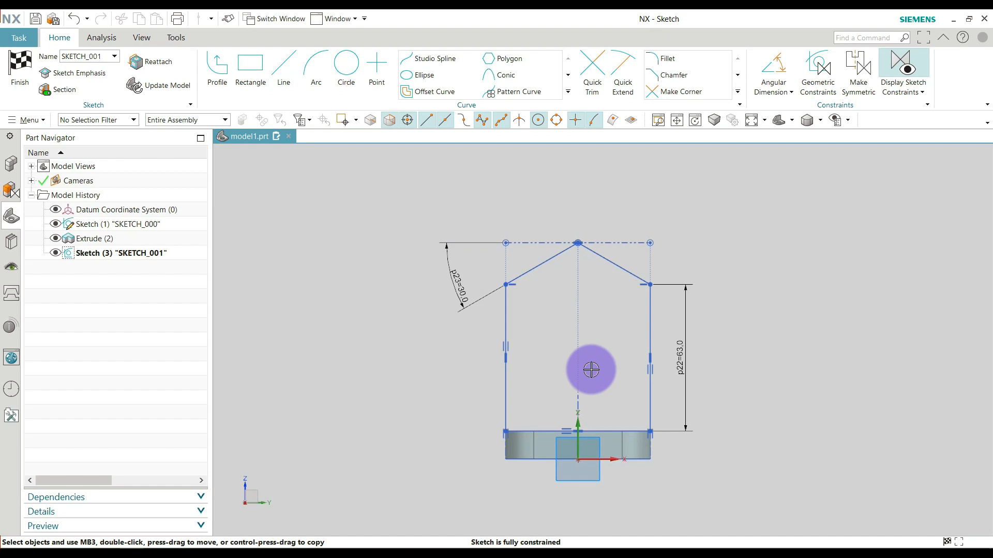
pyautogui.scroll(1, 569, 365)
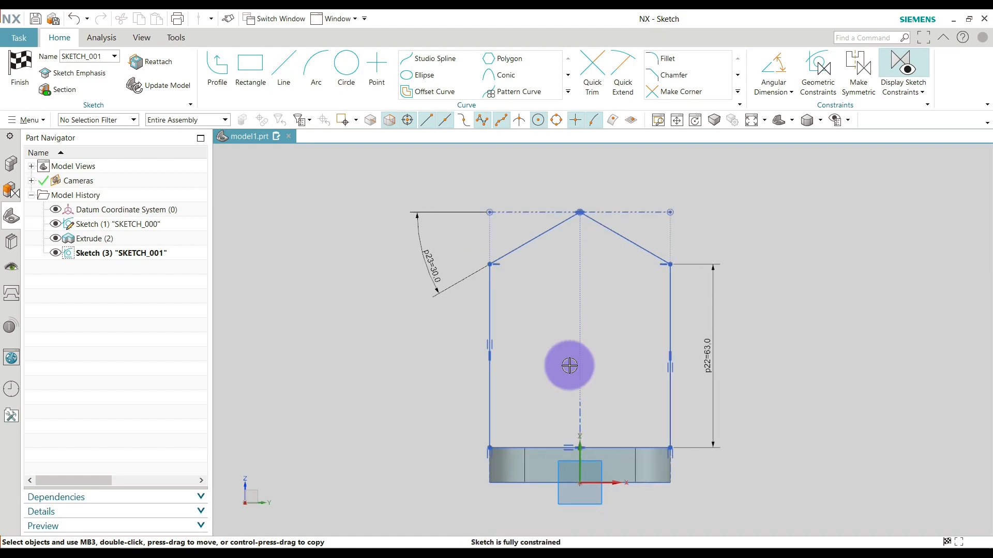
pyautogui.press('c')
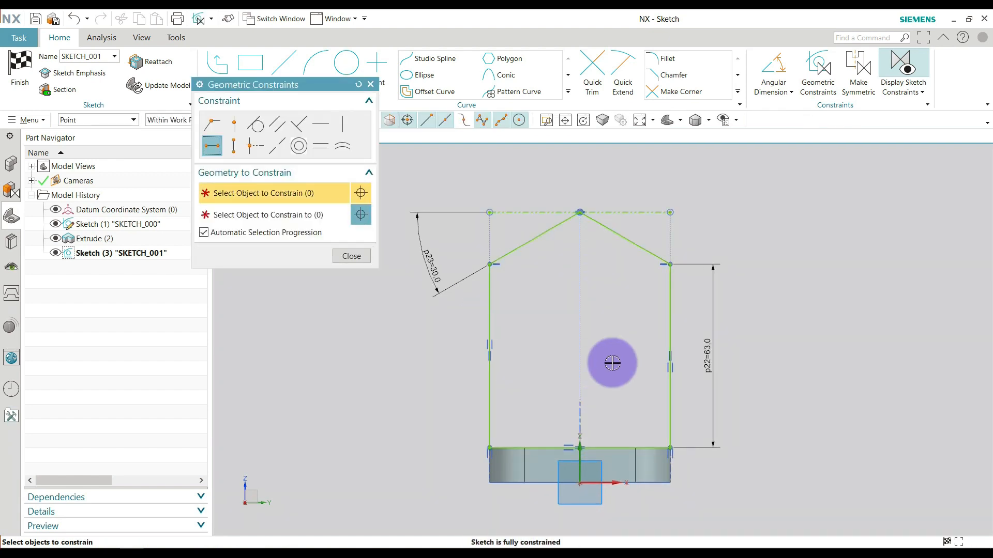
pyautogui.press('Escape')
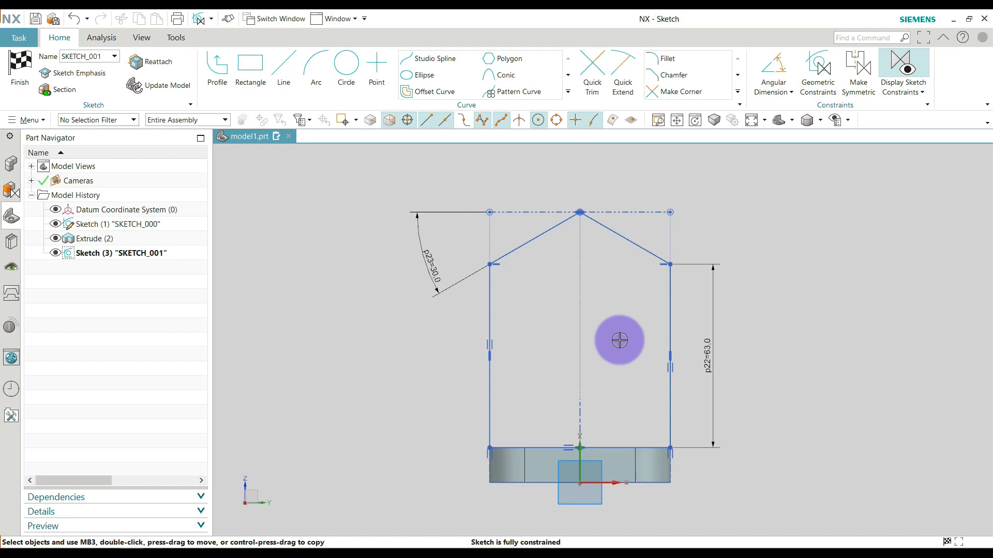
# Add an untrimmed fillet of about 16 mm radius between the two sloping lines at the profile's apex.
pyautogui.click(672, 54)
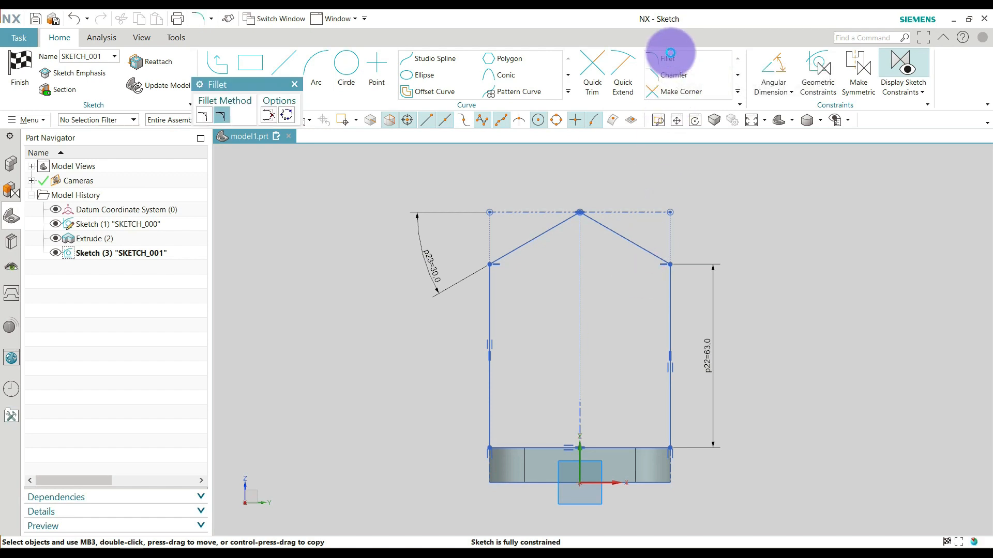
pyautogui.click(223, 114)
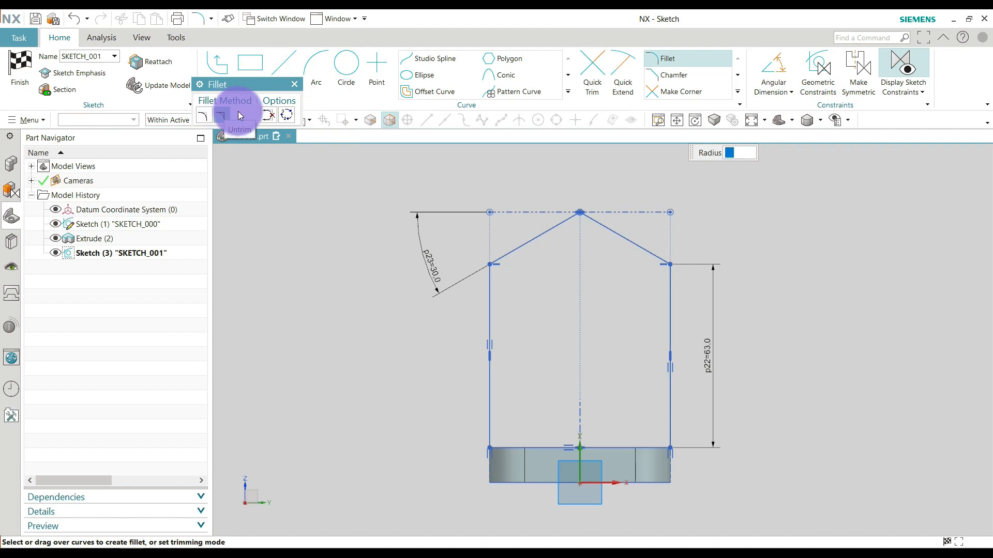
pyautogui.scroll(-3, 540, 236)
pyautogui.click(613, 209)
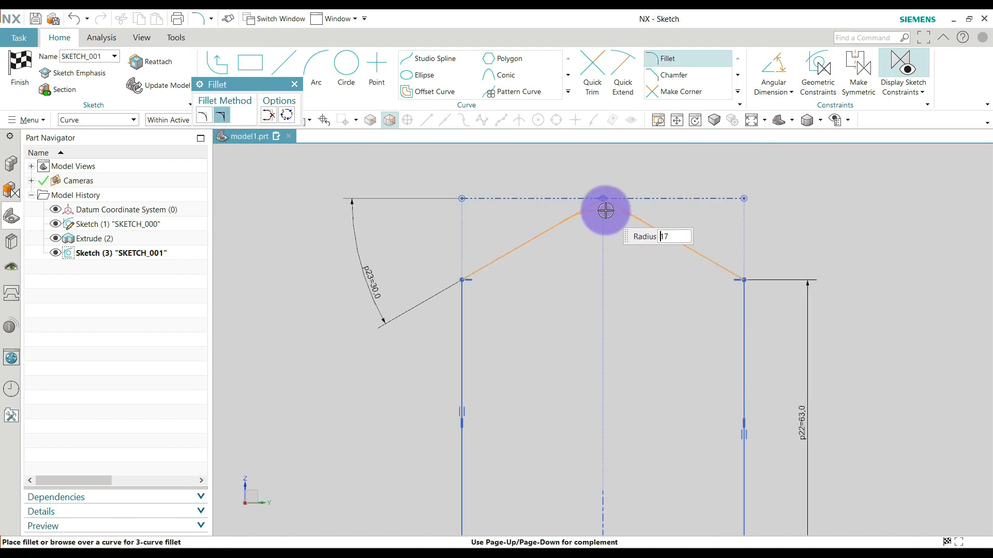
pyautogui.click(606, 210)
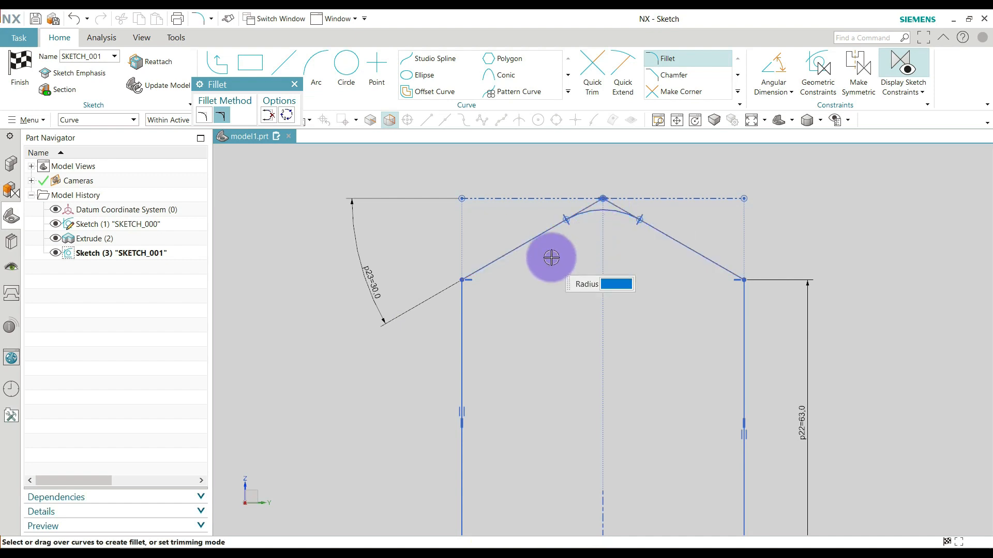
# Add untrimmed fillets at the profile's left and right shoulder corners, about 18 mm and 19 mm in radius.
pyautogui.click(468, 298)
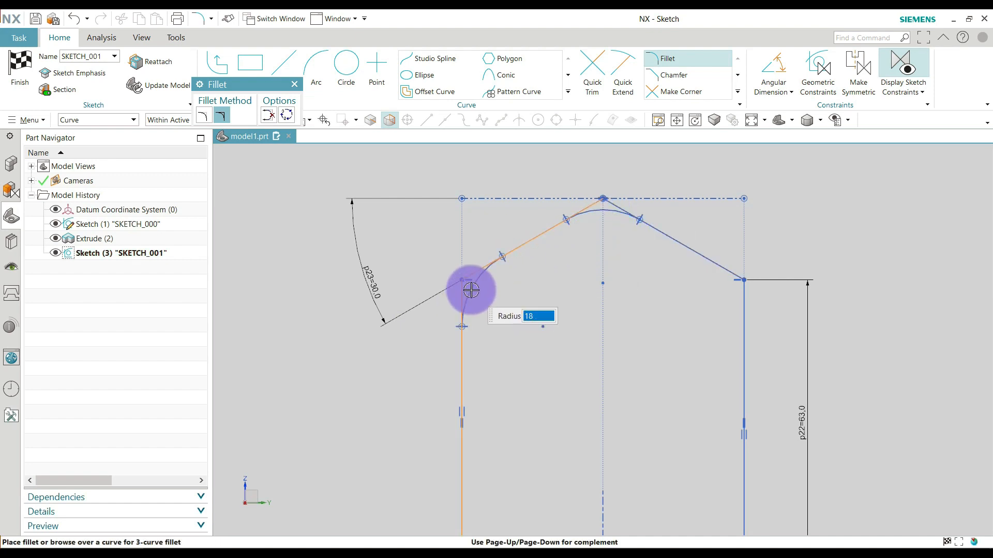
pyautogui.click(471, 290)
pyautogui.click(735, 306)
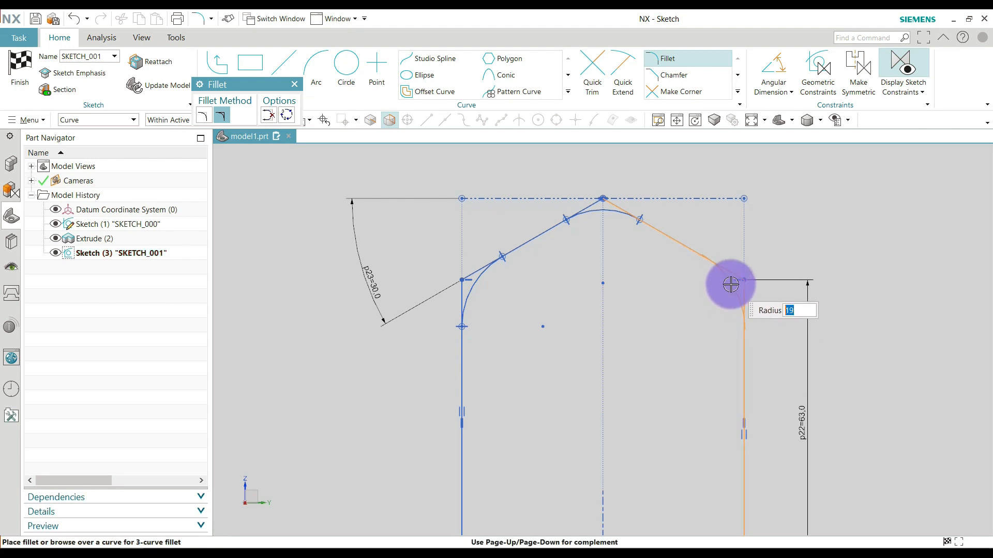
pyautogui.scroll(-3, 730, 284)
pyautogui.click(731, 286)
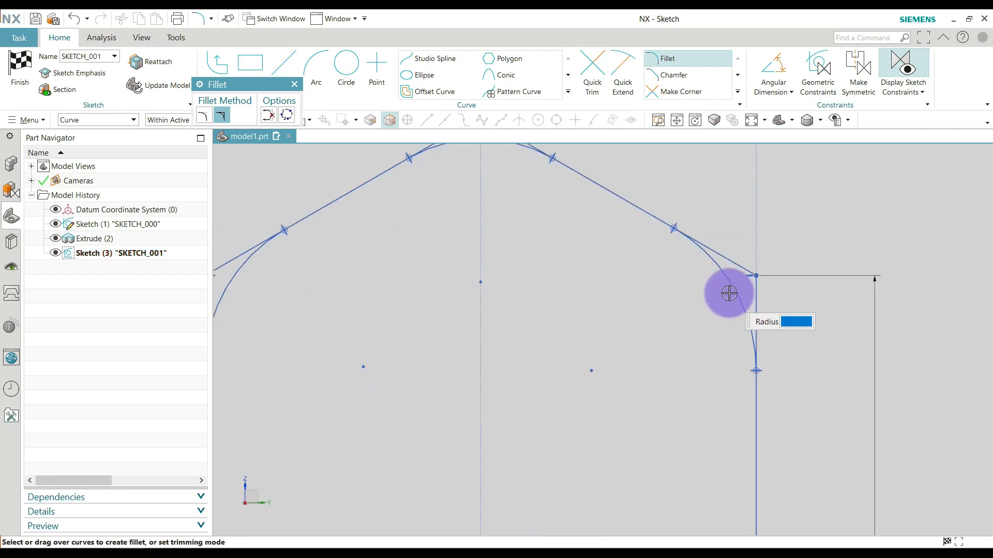
pyautogui.scroll(-2, 680, 313)
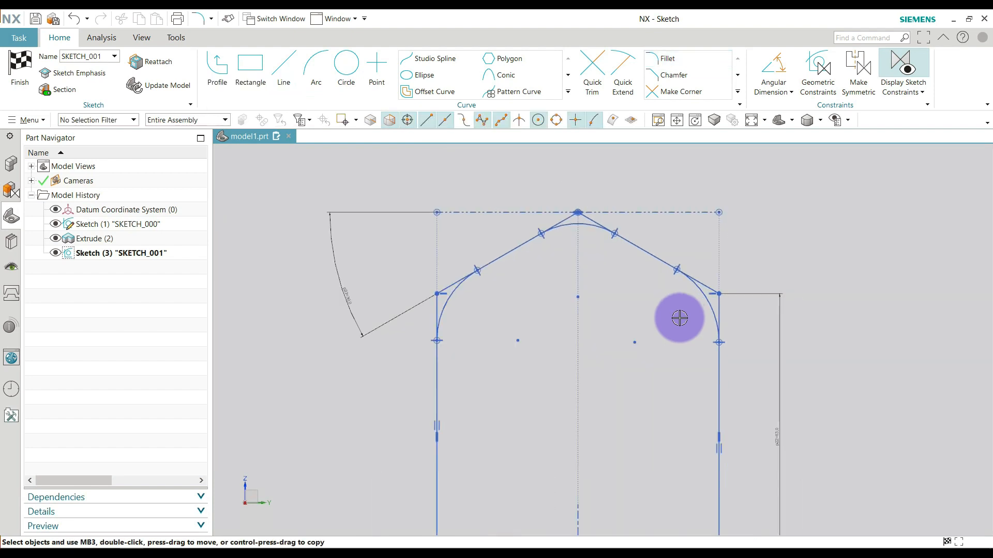
pyautogui.scroll(1, 619, 339)
pyautogui.scroll(-1, 593, 335)
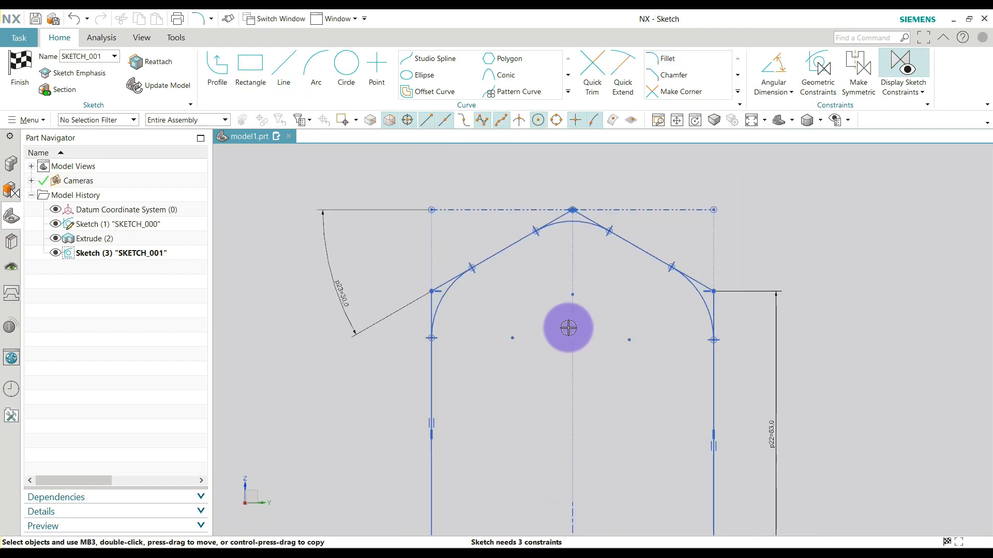
pyautogui.scroll(1, 497, 334)
pyautogui.scroll(-1, 532, 296)
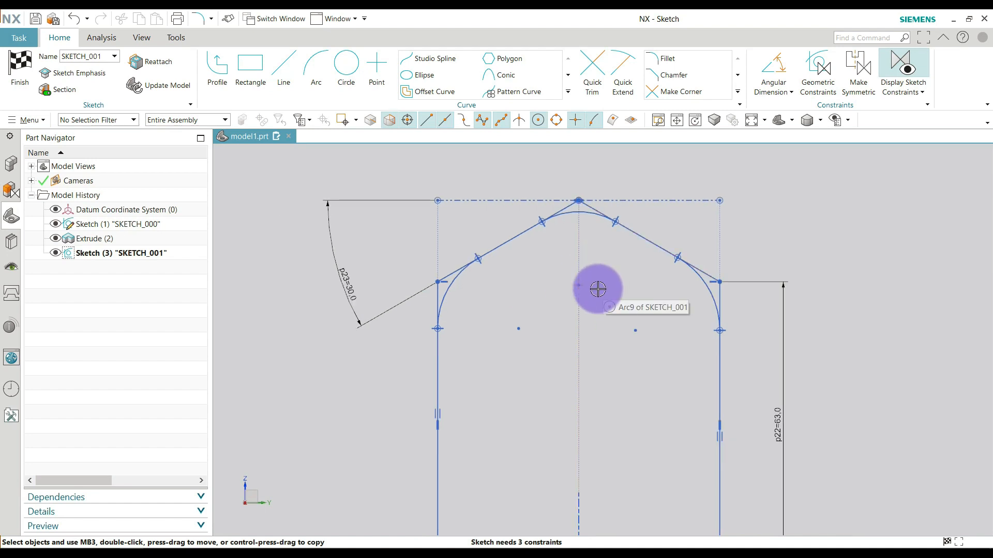
# Add a radial dimension of 10 mm to the apex fillet arc, using the Radial method.
pyautogui.click(580, 286)
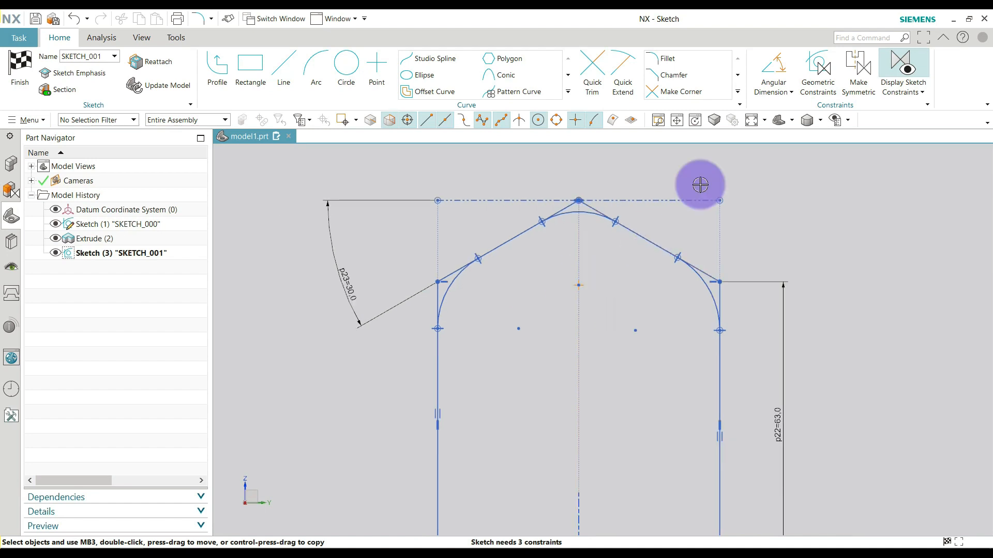
pyautogui.click(776, 88)
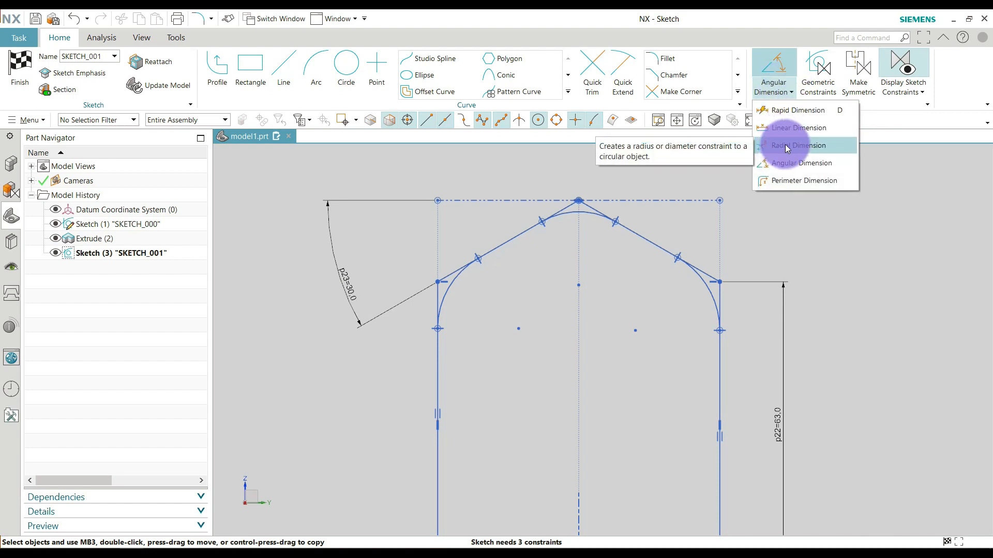
pyautogui.click(787, 149)
pyautogui.scroll(3, 581, 212)
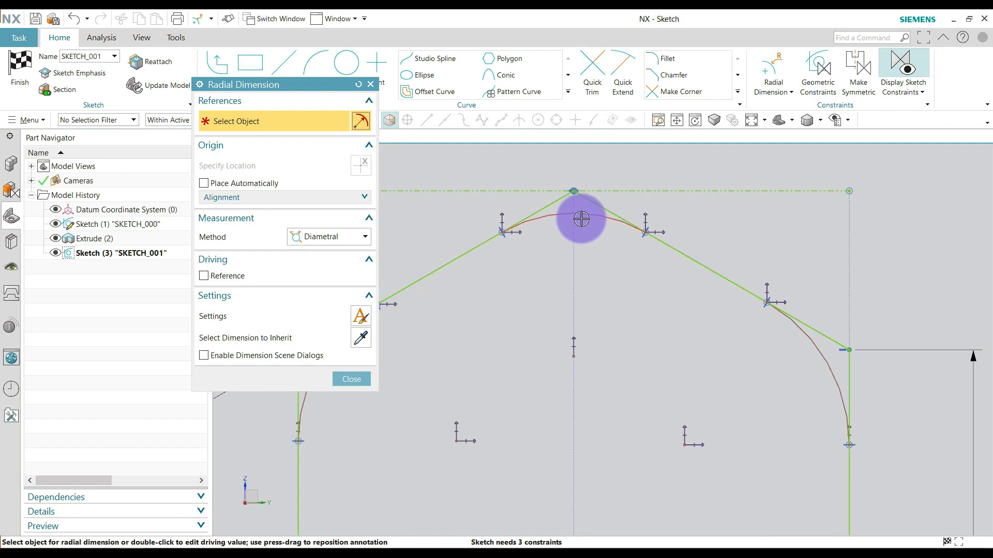
pyautogui.click(590, 241)
pyautogui.scroll(-1, 596, 317)
pyautogui.click(318, 241)
pyautogui.click(307, 268)
pyautogui.scroll(-2, 480, 351)
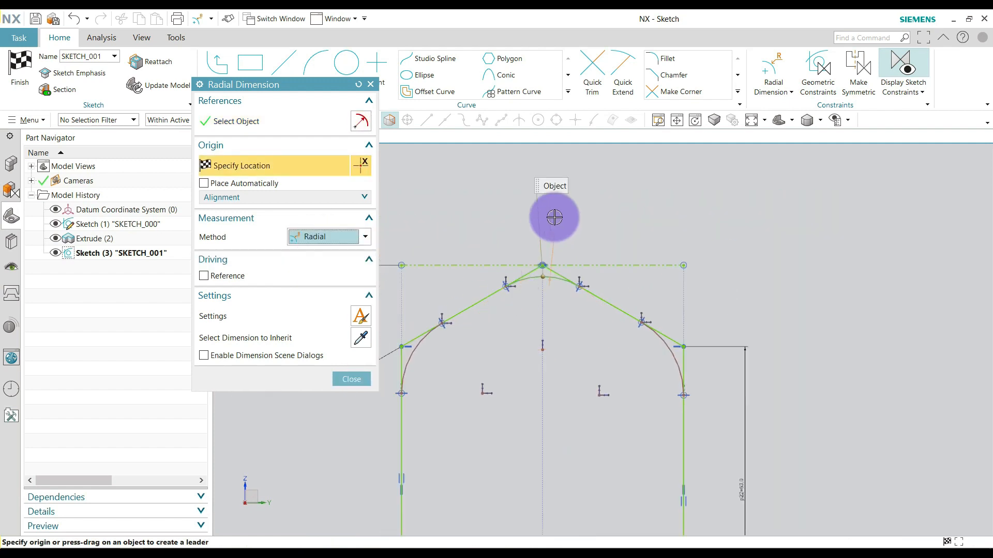
pyautogui.click(577, 210)
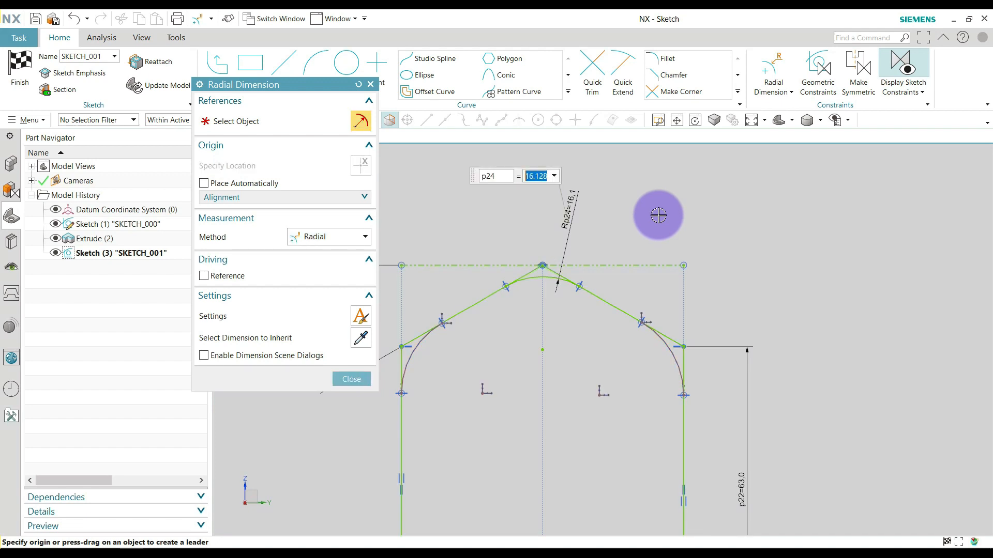
pyautogui.write('10')
pyautogui.press('Return')
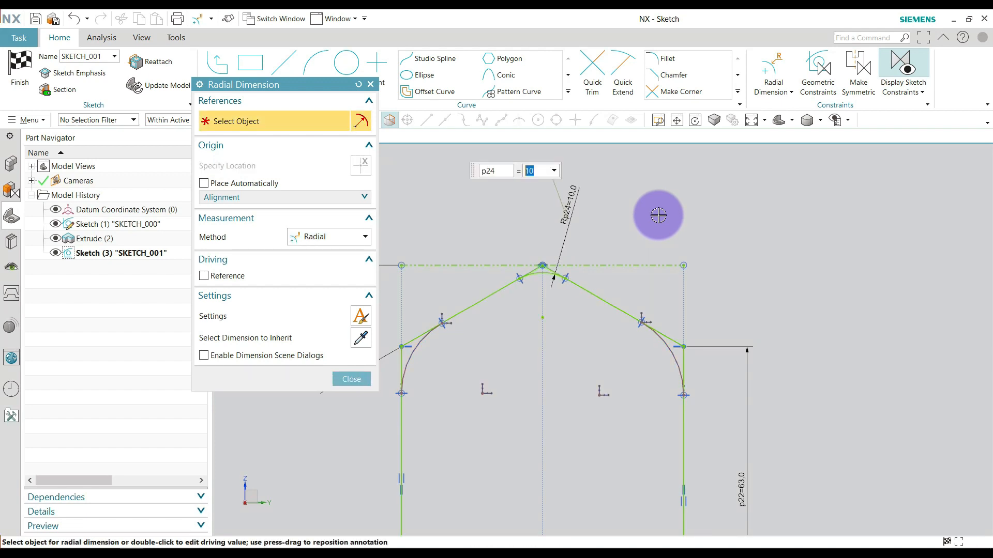
pyautogui.press('Escape')
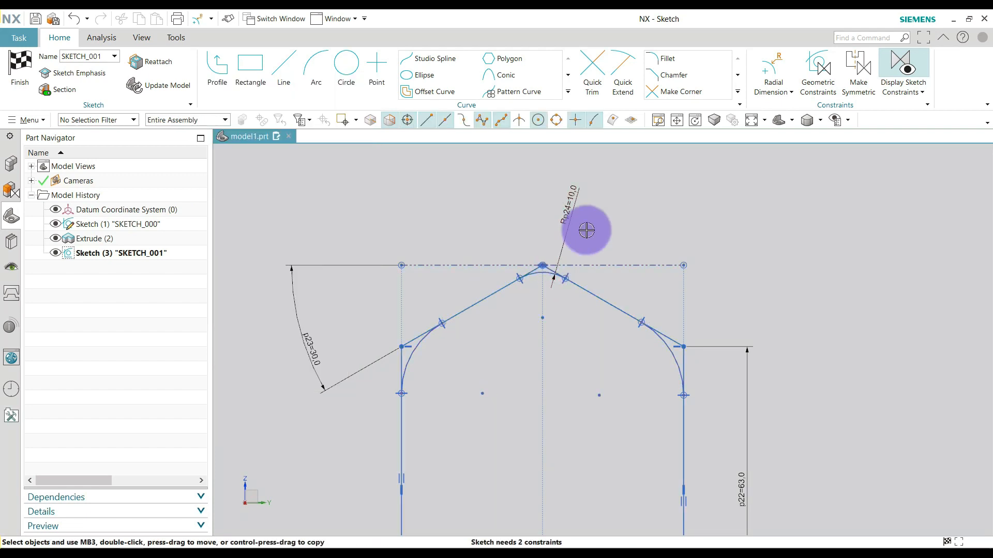
# Constrain both shoulder fillet arcs to equal radius with the apex fillet, and move the apex radius dimension to the left of the apex.
pyautogui.press('c')
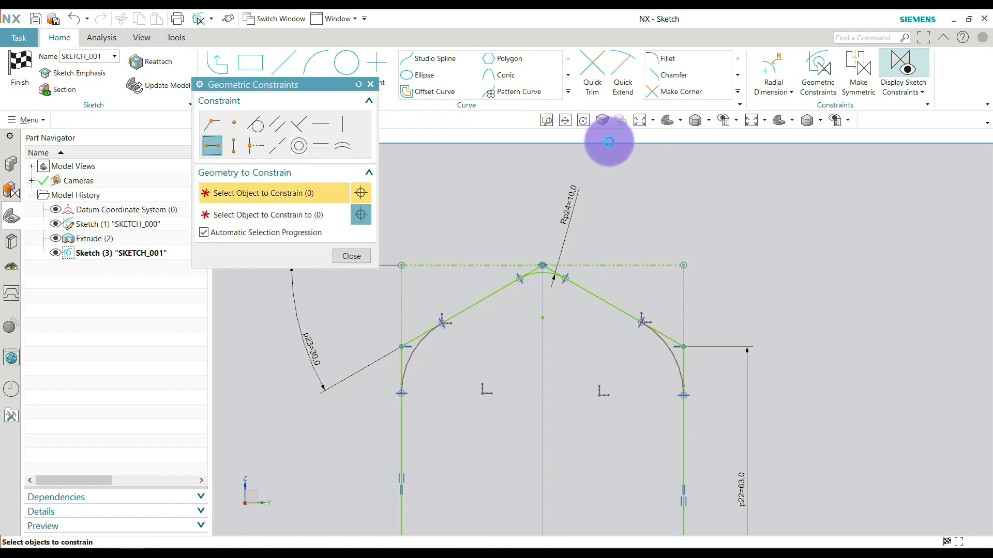
pyautogui.click(340, 146)
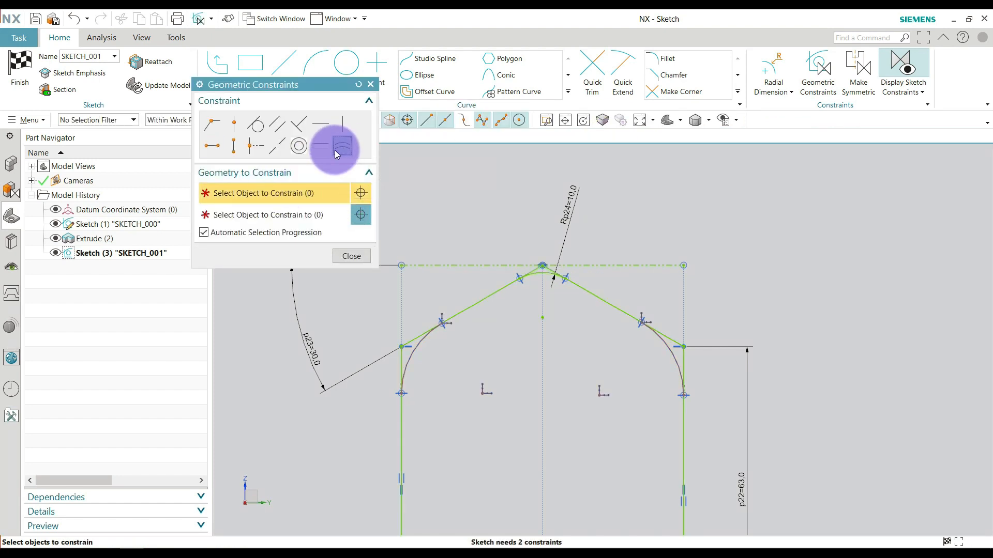
pyautogui.click(217, 231)
pyautogui.click(277, 207)
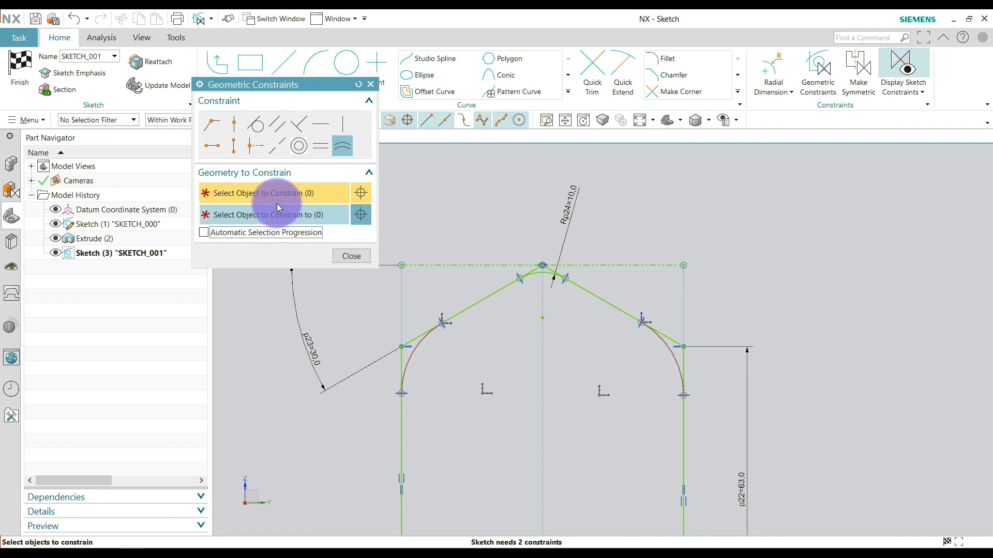
pyautogui.click(306, 194)
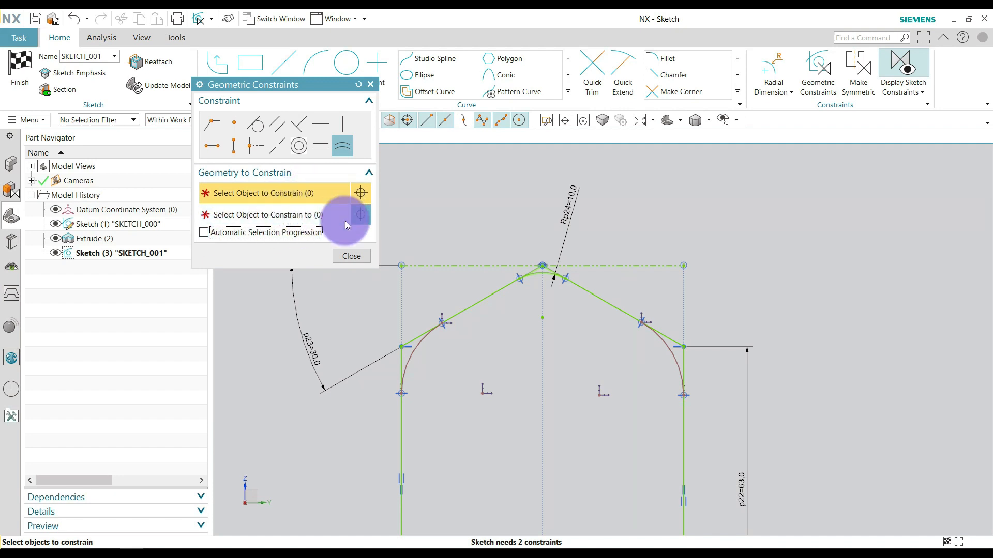
pyautogui.click(419, 350)
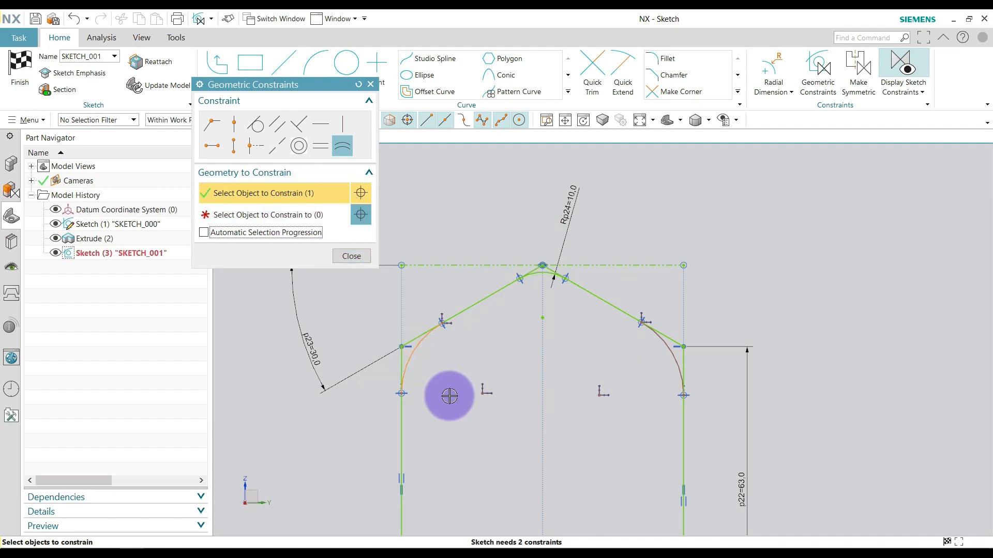
pyautogui.click(671, 355)
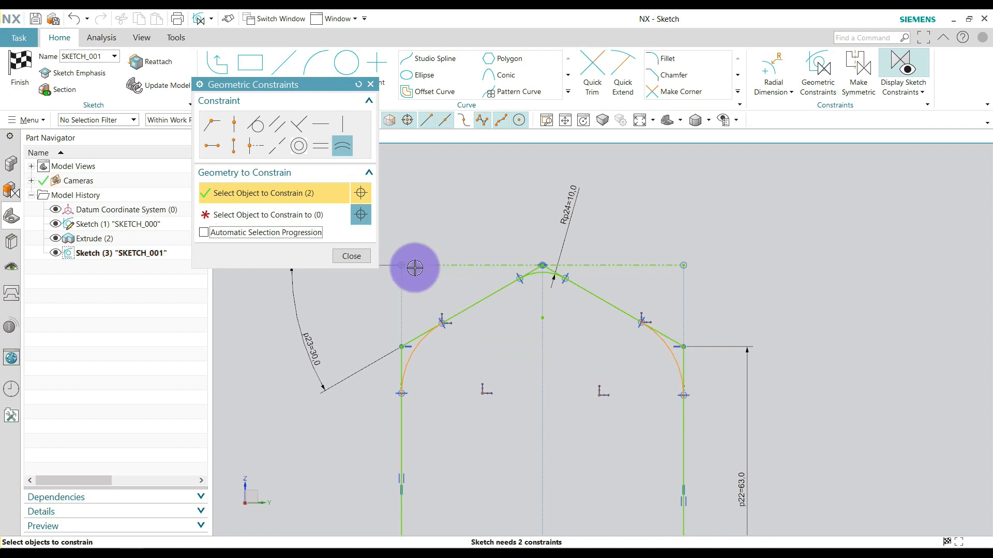
pyautogui.click(323, 220)
pyautogui.click(551, 276)
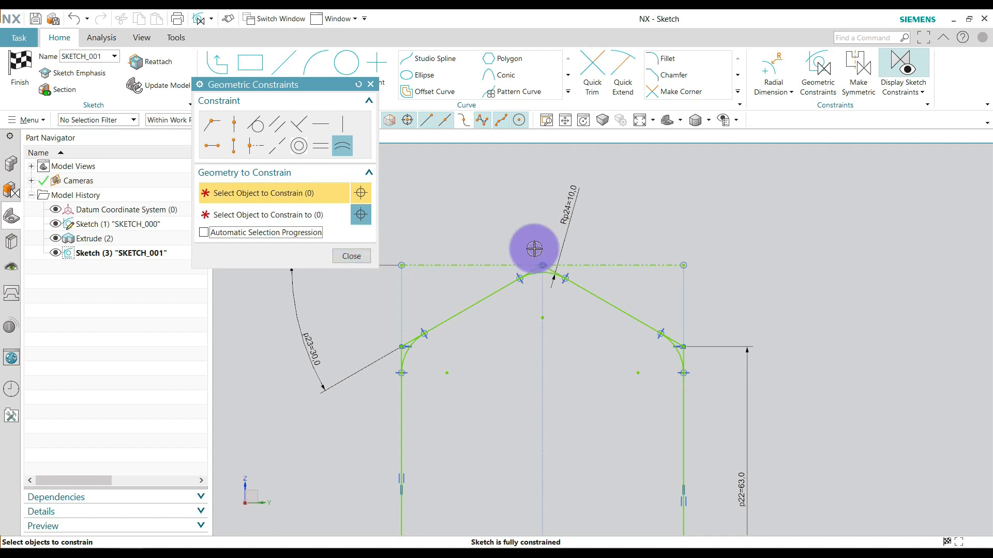
pyautogui.click(353, 257)
pyautogui.moveTo(565, 214); pyautogui.dragTo(498, 186)
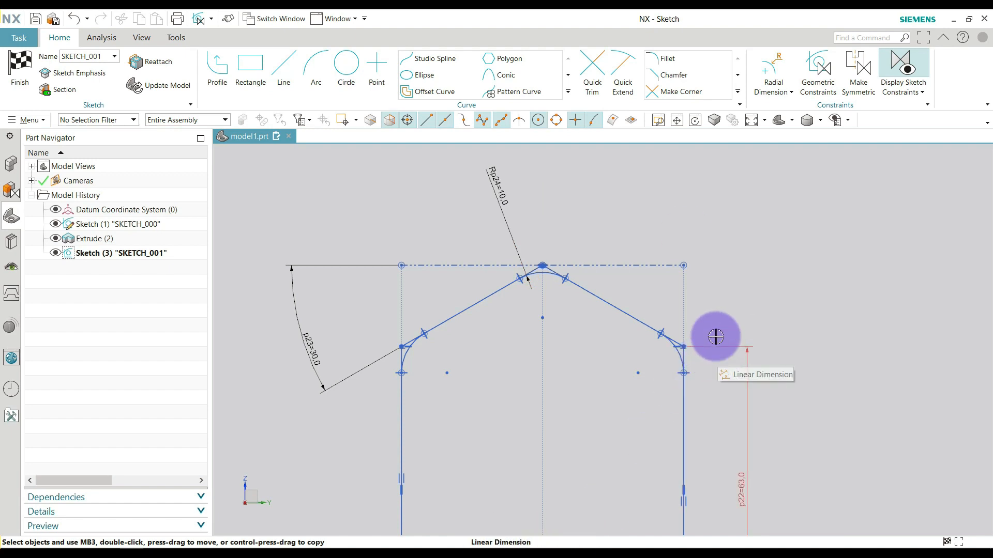
# Draw three circles about 9 mm in diameter, centred on the left shoulder, apex and right shoulder fillet centres.
pyautogui.click(345, 62)
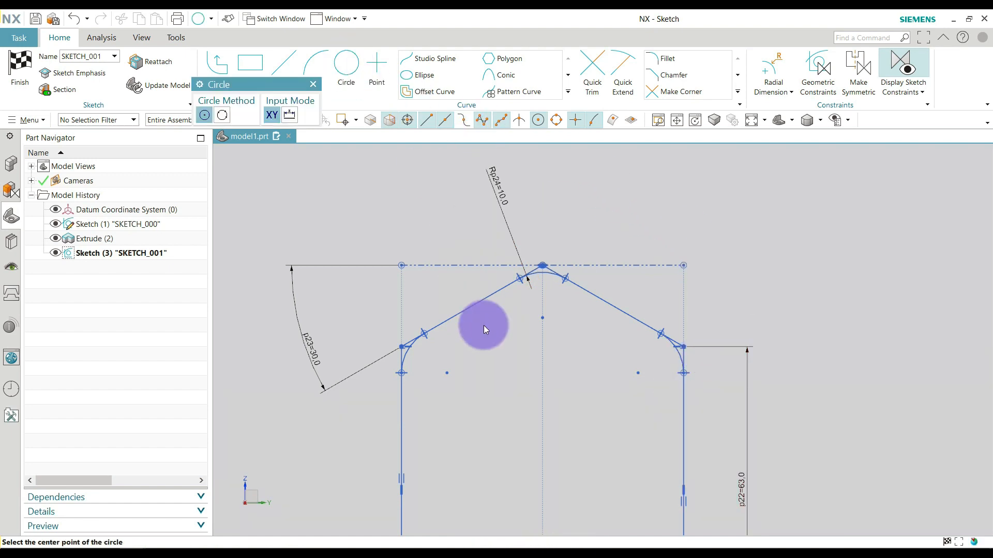
pyautogui.click(448, 373)
pyautogui.click(462, 384)
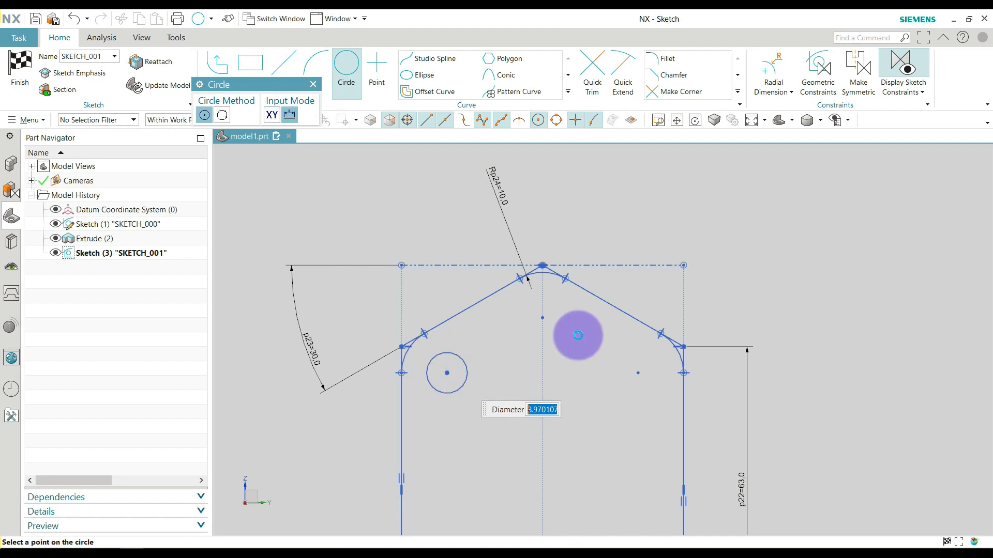
pyautogui.click(541, 318)
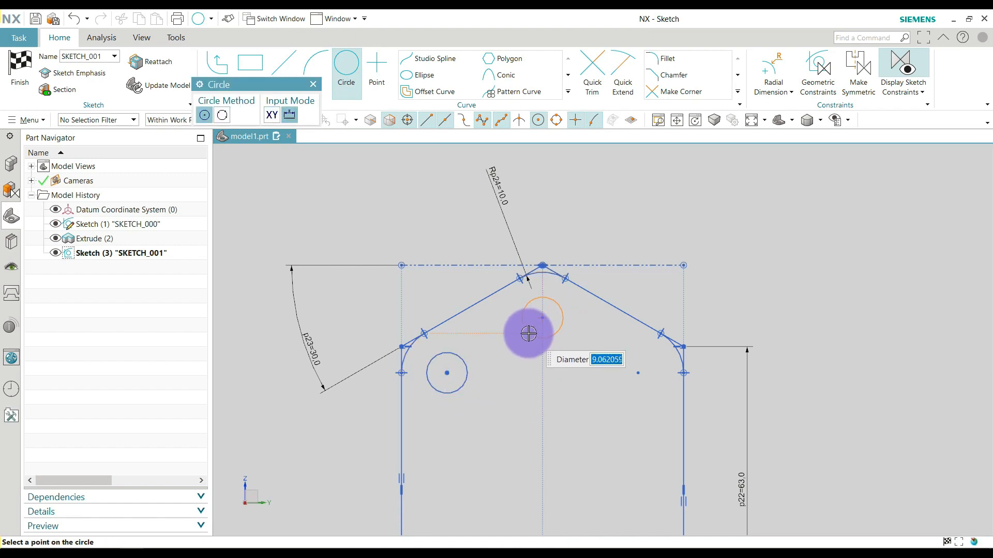
pyautogui.click(529, 334)
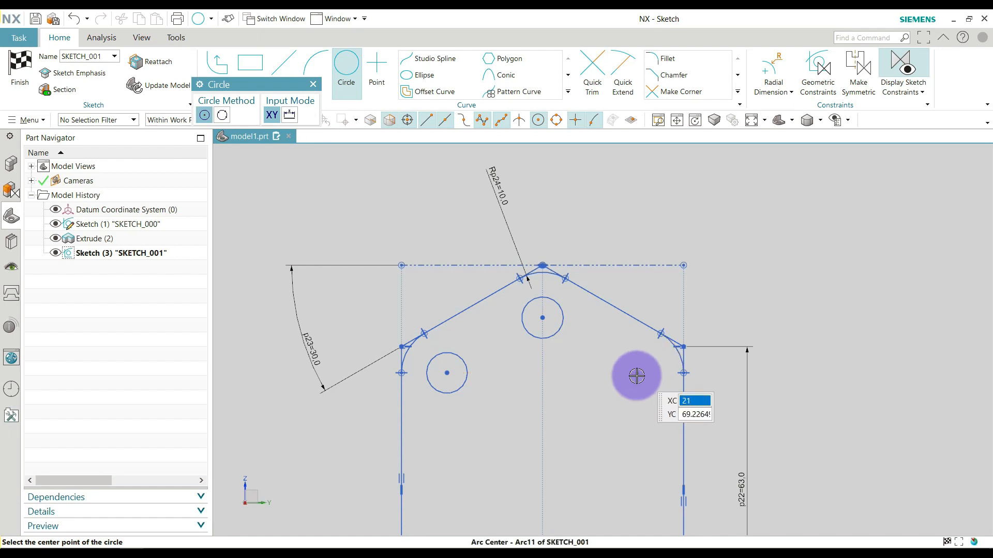
pyautogui.click(638, 373)
pyautogui.click(621, 391)
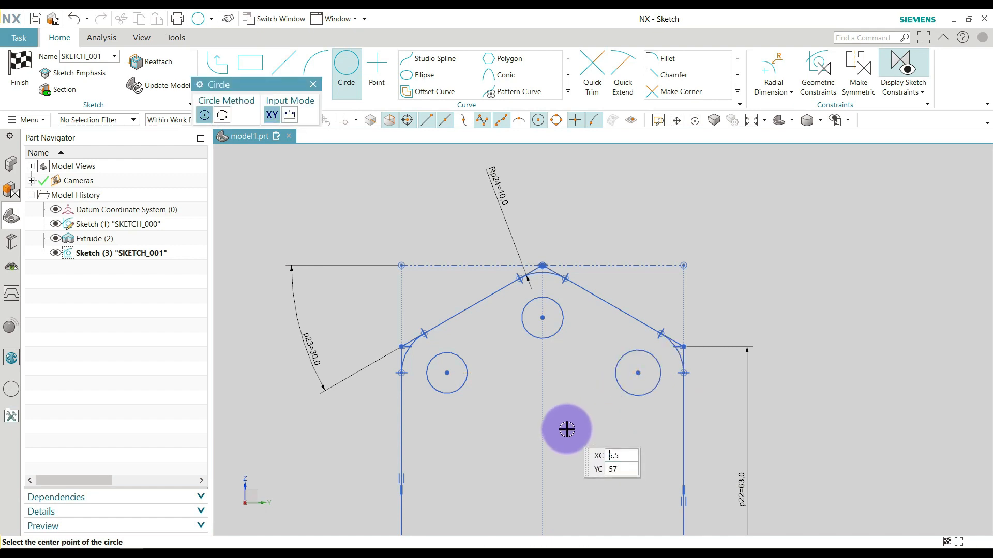
pyautogui.press('Escape')
pyautogui.scroll(-2, 539, 360)
pyautogui.scroll(2, 539, 390)
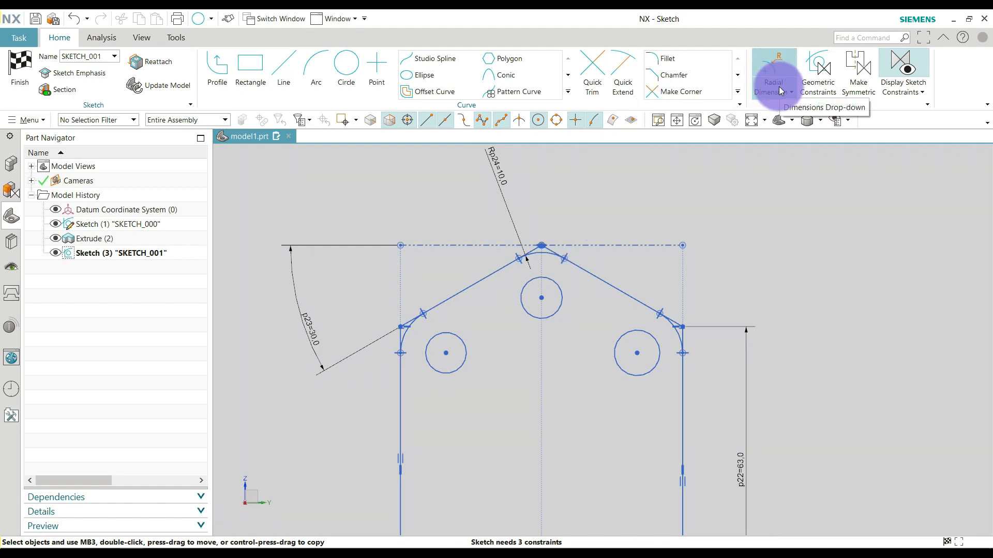
# Add a diametral dimension of 10 mm to the circle below the apex.
pyautogui.click(775, 70)
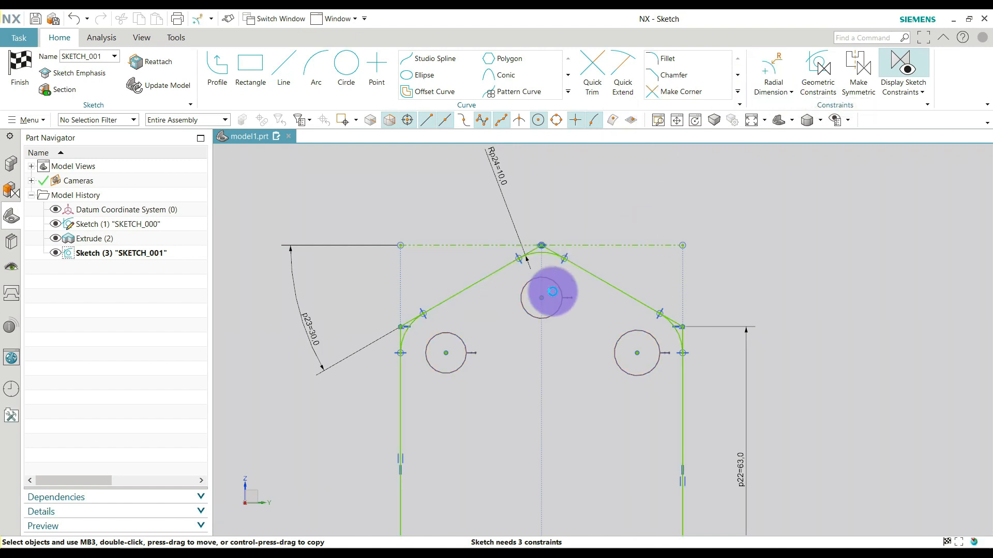
pyautogui.click(560, 279)
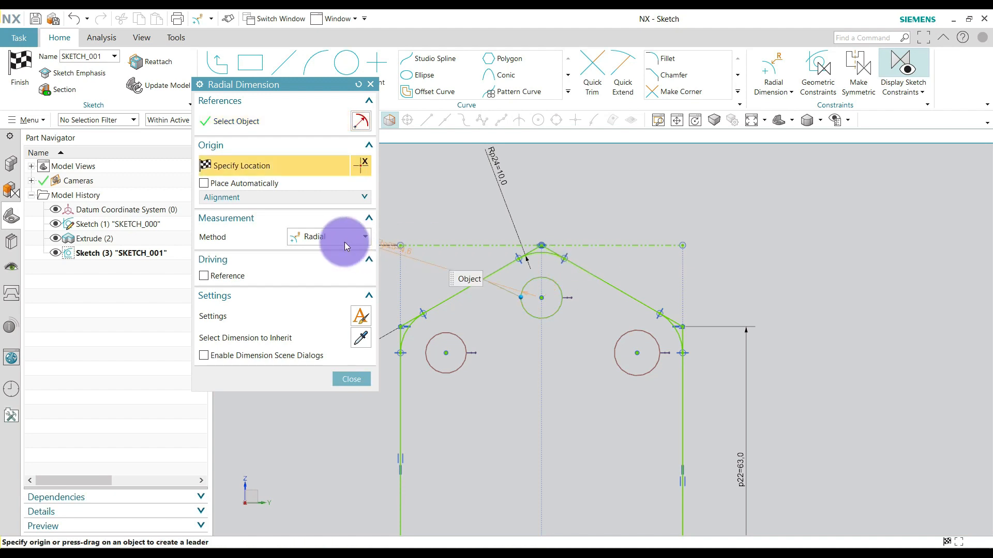
pyautogui.click(328, 285)
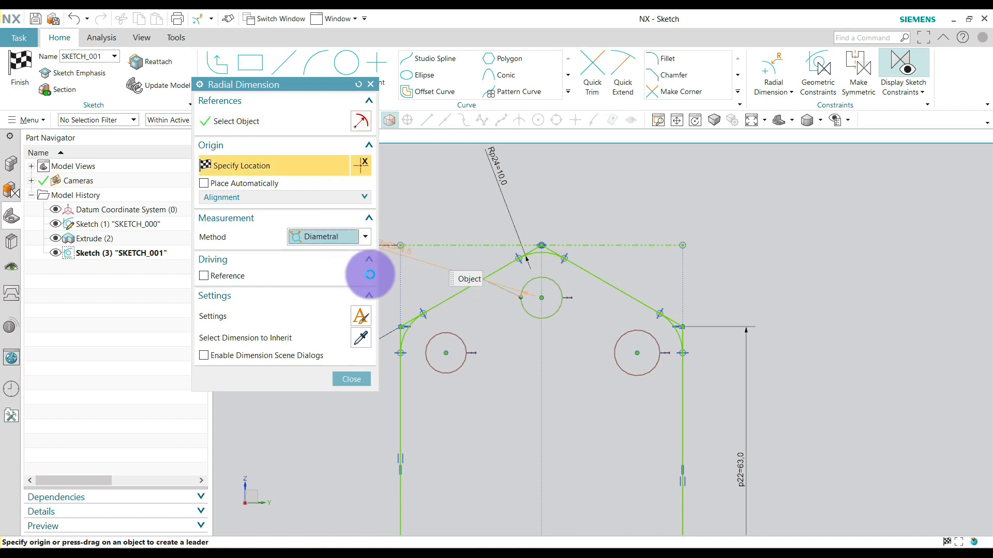
pyautogui.click(616, 192)
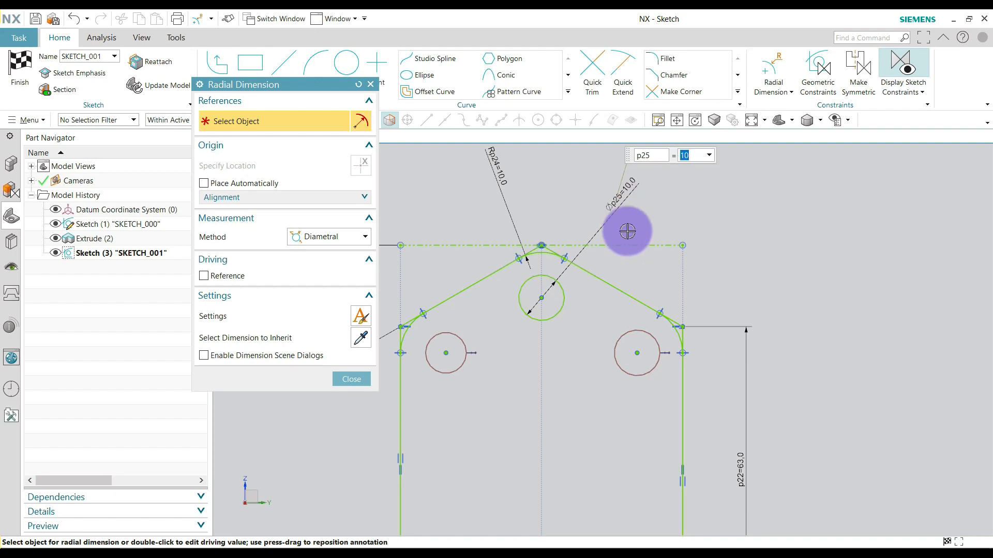
# Constrain the two shoulder circles to equal radius with the dimensioned circle below the apex.
pyautogui.press('Escape')
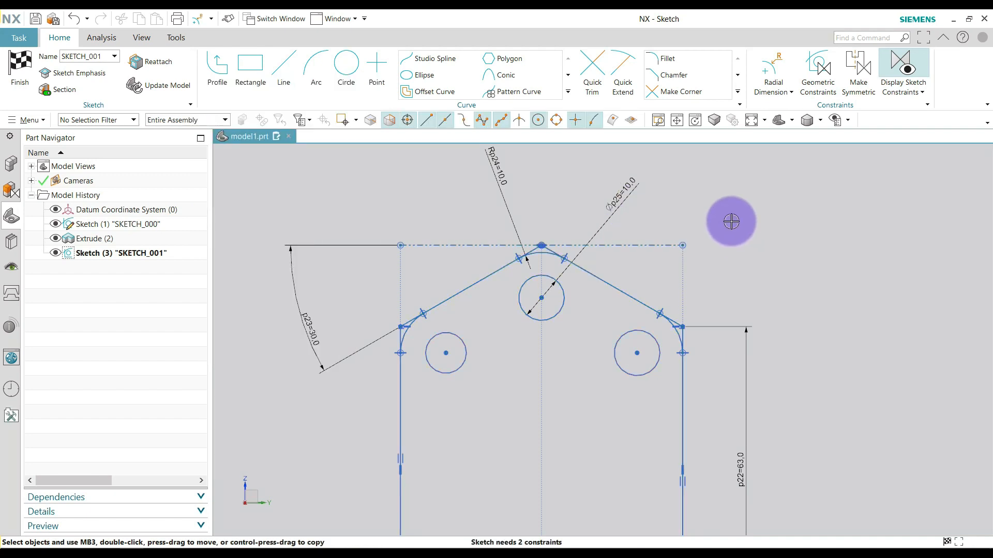
pyautogui.press('c')
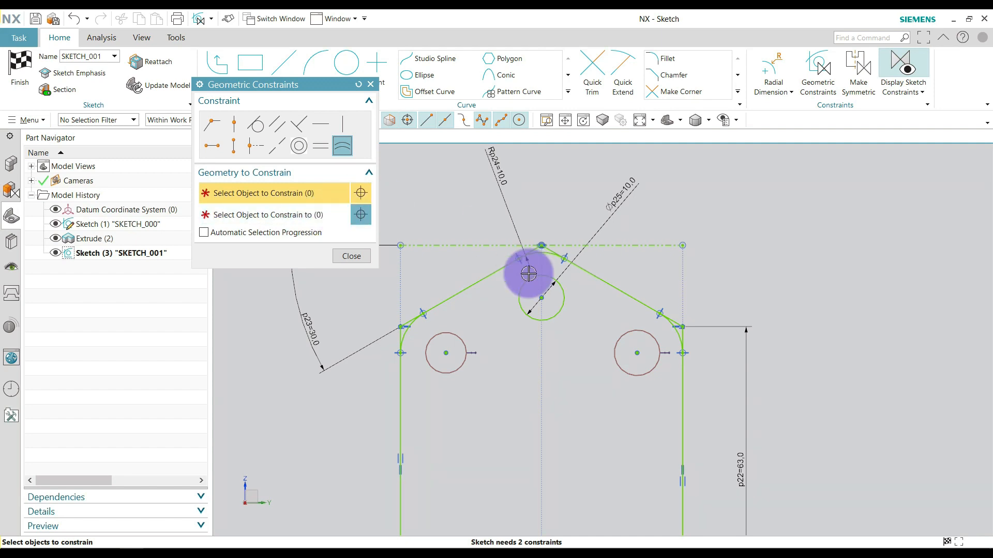
pyautogui.click(624, 337)
pyautogui.click(450, 331)
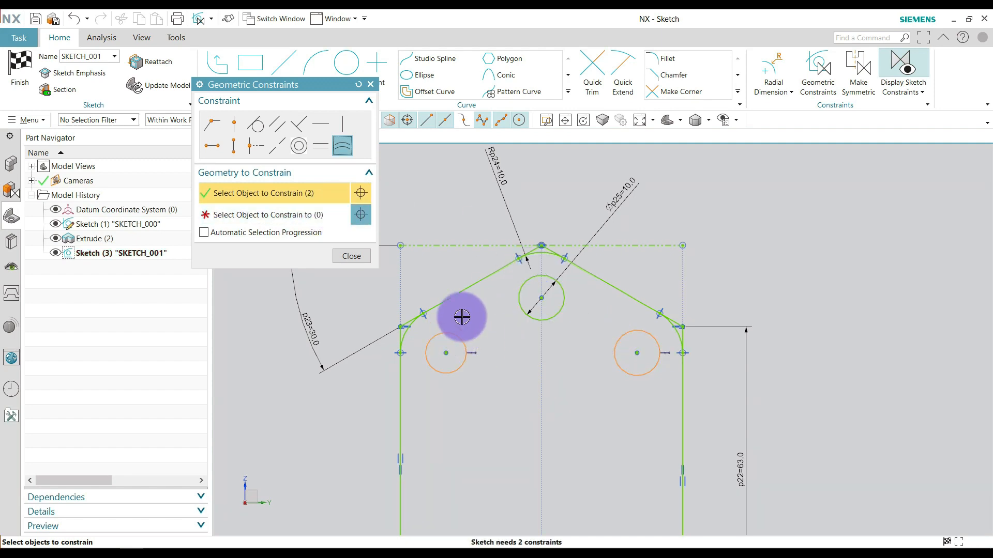
pyautogui.click(312, 217)
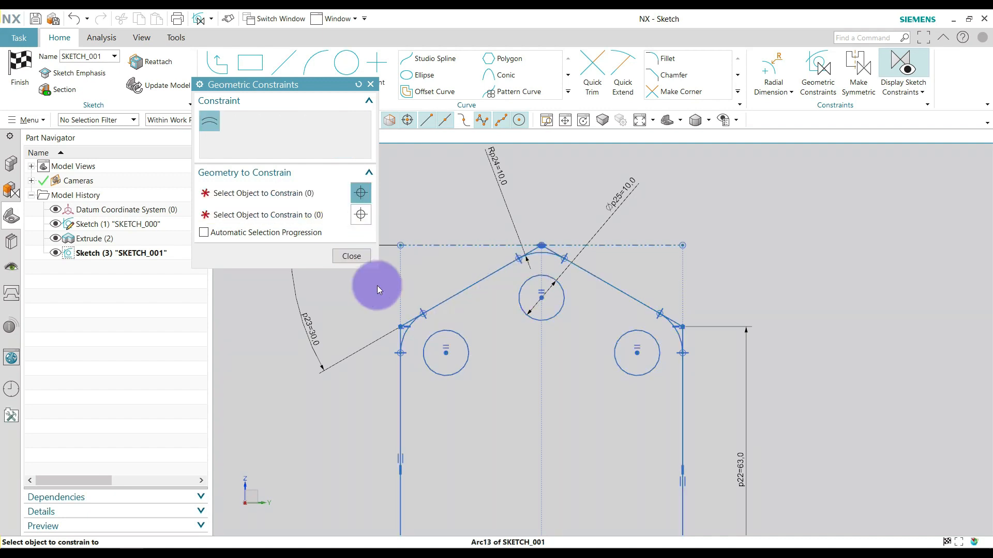
pyautogui.click(352, 256)
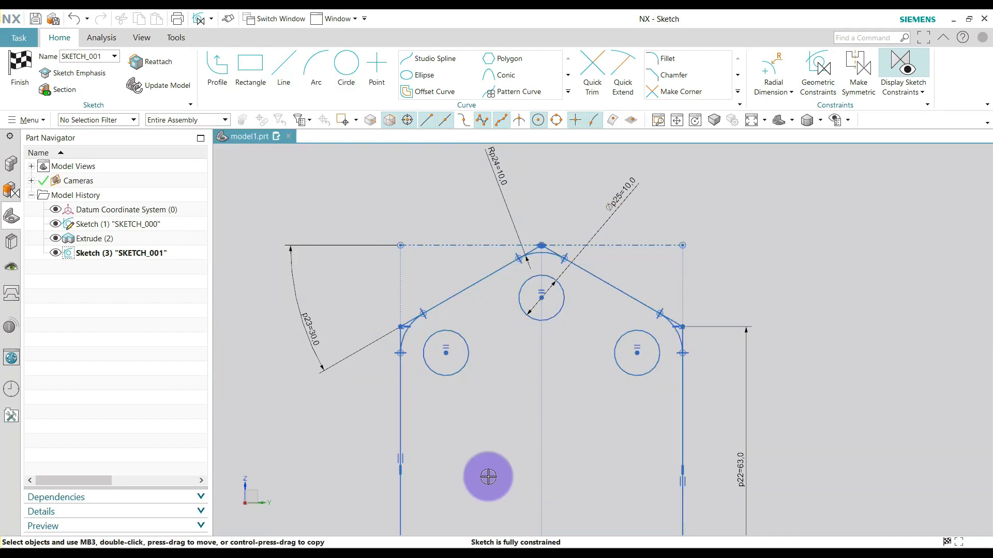
# Finish the gabled profile sketch and return to modeling.
pyautogui.scroll(-5, 568, 388)
pyautogui.scroll(3, 584, 434)
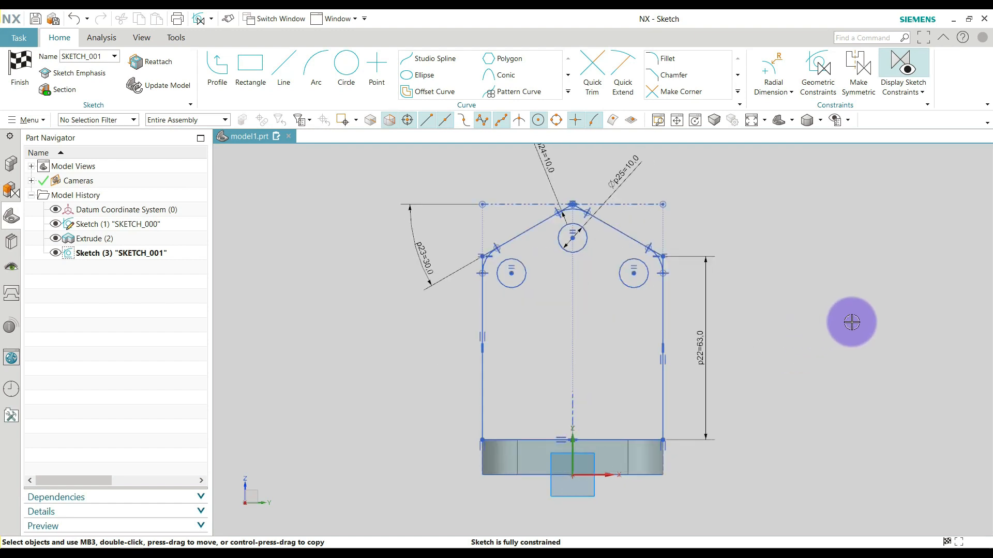
pyautogui.press('c')
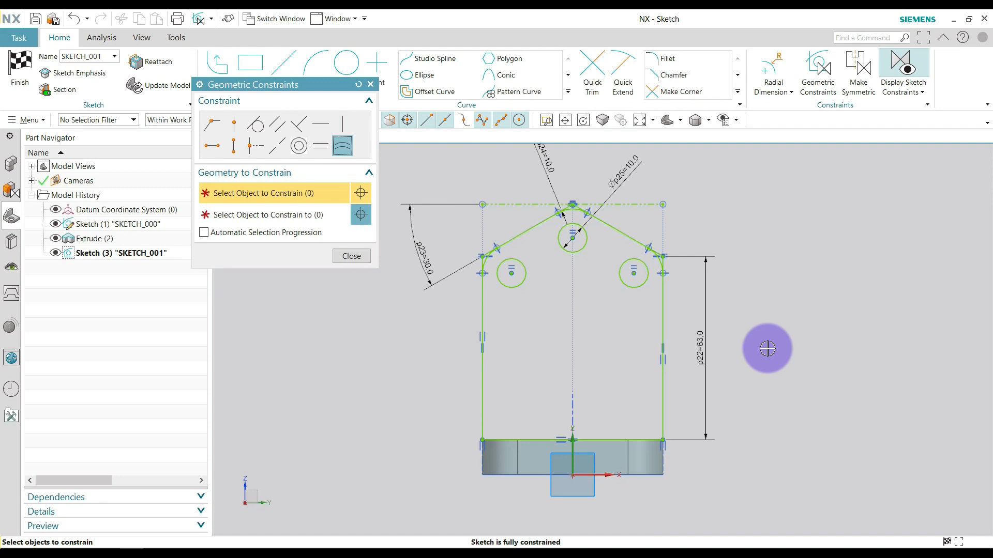
pyautogui.press('Escape')
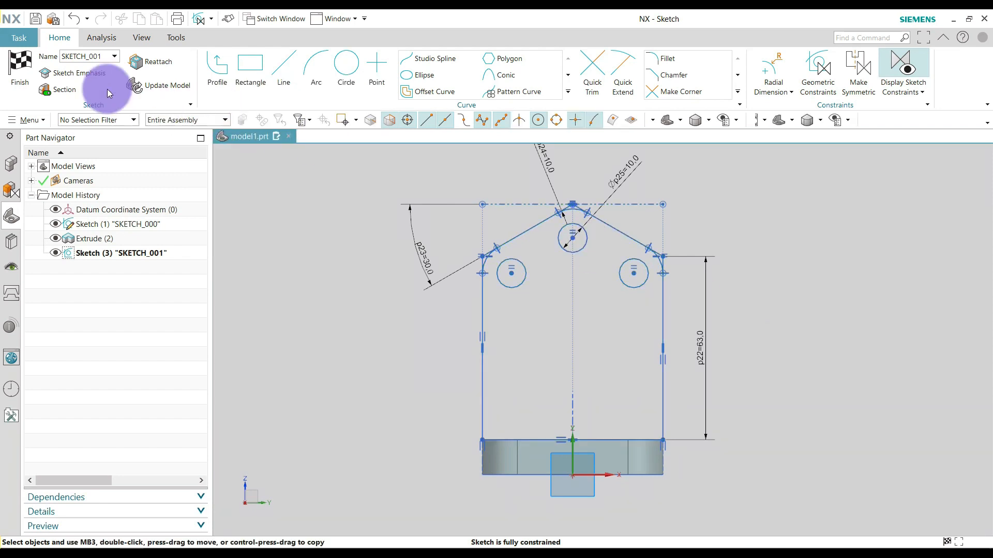
pyautogui.click(21, 64)
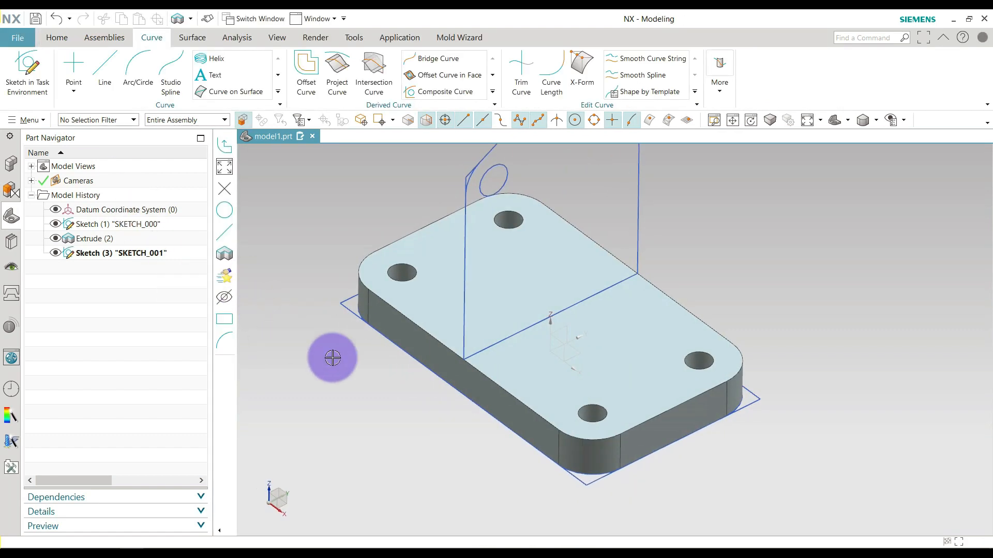
# Extrude the gabled profile with its three holes by a symmetric value of 19 mm, with Boolean set to None.
pyautogui.scroll(-3, 402, 355)
pyautogui.click(66, 37)
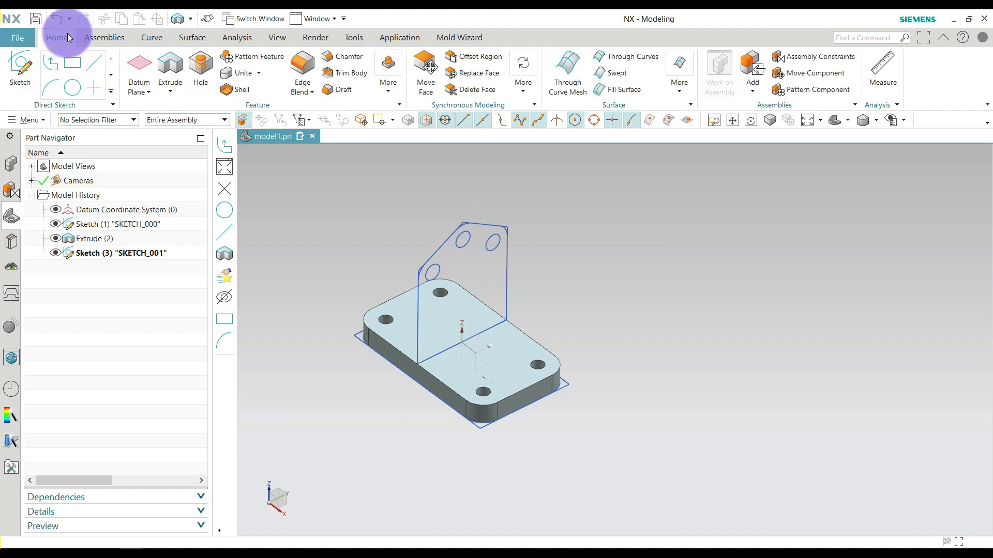
pyautogui.click(167, 74)
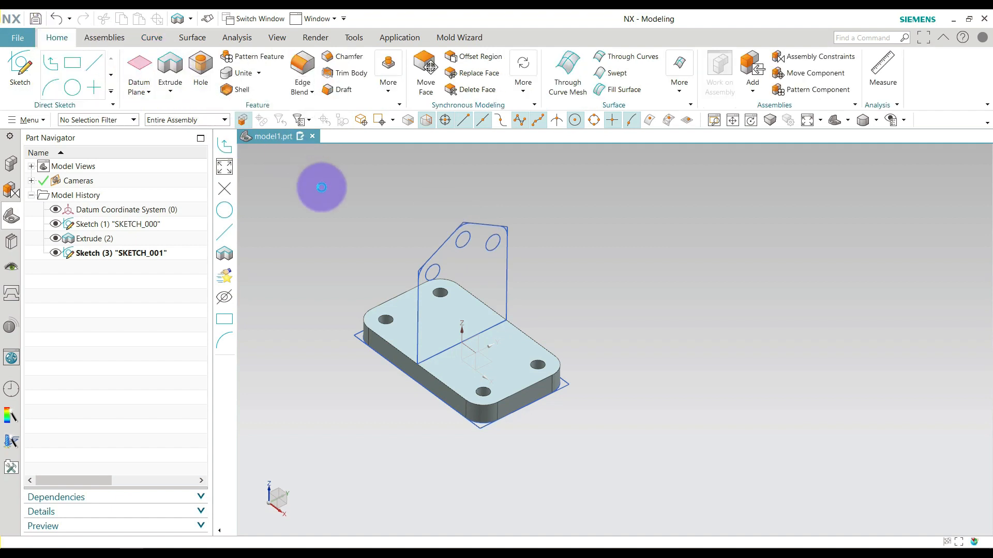
pyautogui.click(318, 235)
pyautogui.click(317, 259)
pyautogui.click(452, 253)
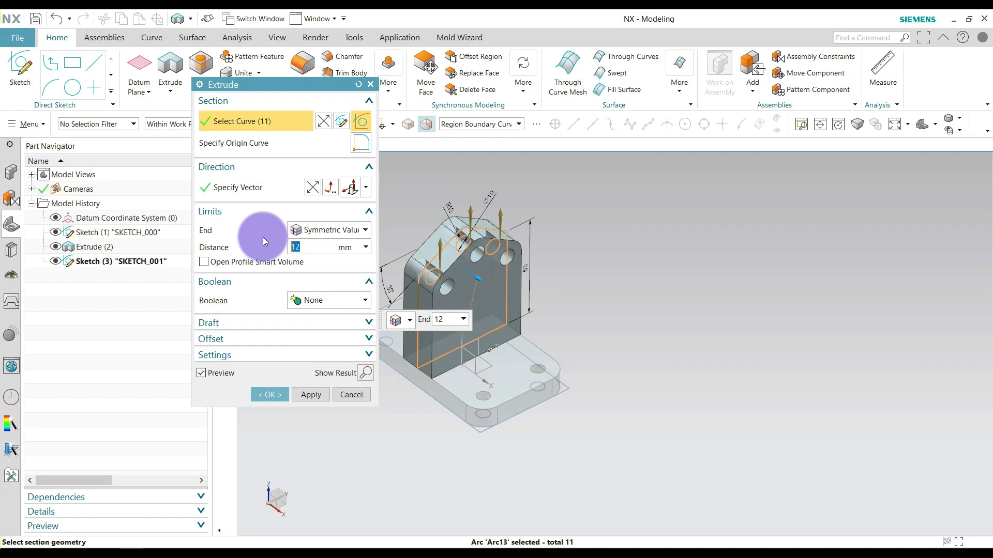
pyautogui.write('19')
pyautogui.press('Return')
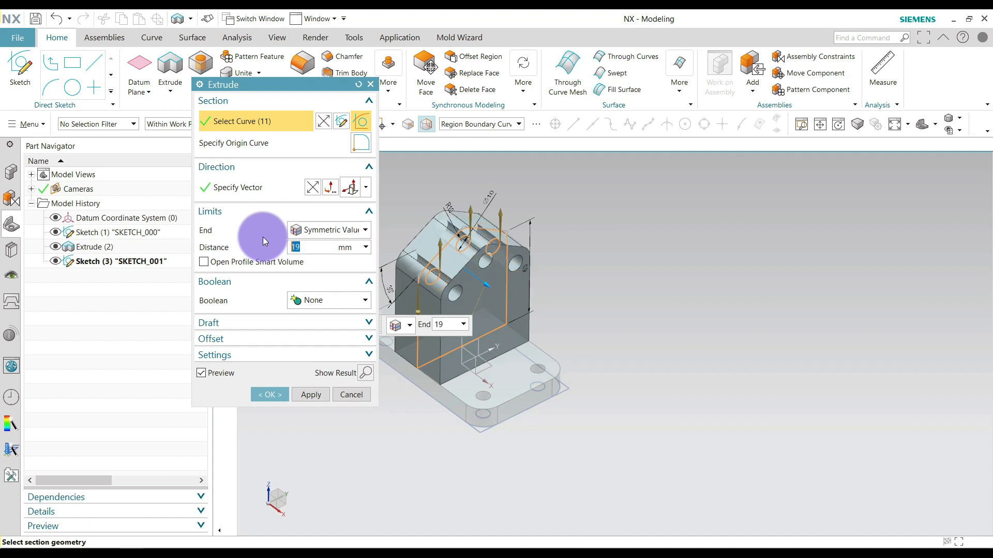
pyautogui.click(268, 396)
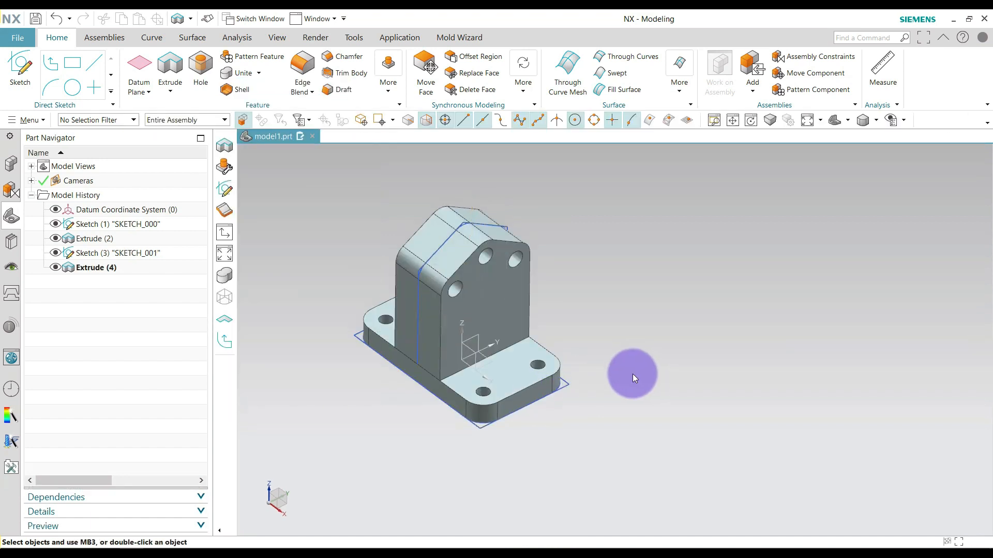
# Edit the upright's extrusion to unite it with the base plate body.
pyautogui.doubleClick(107, 268)
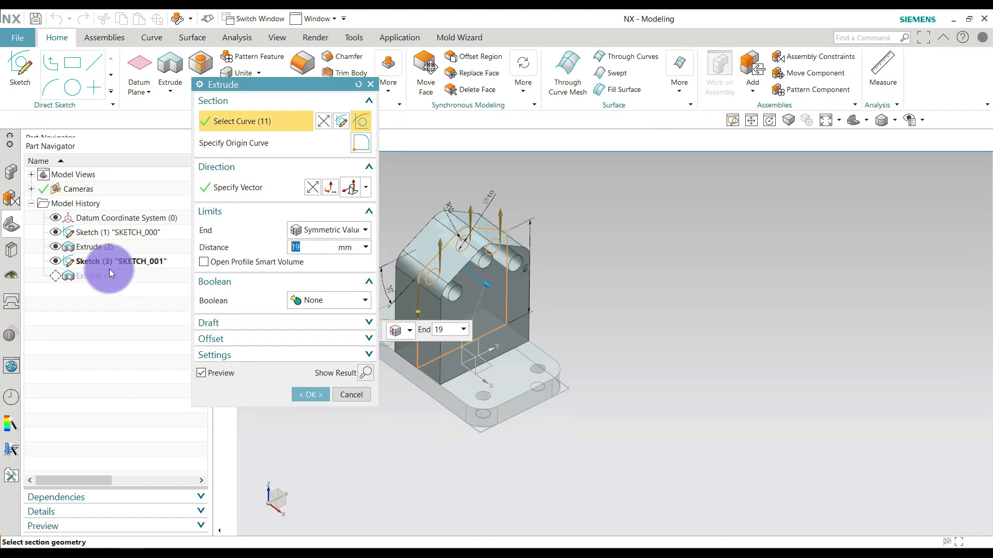
pyautogui.click(318, 301)
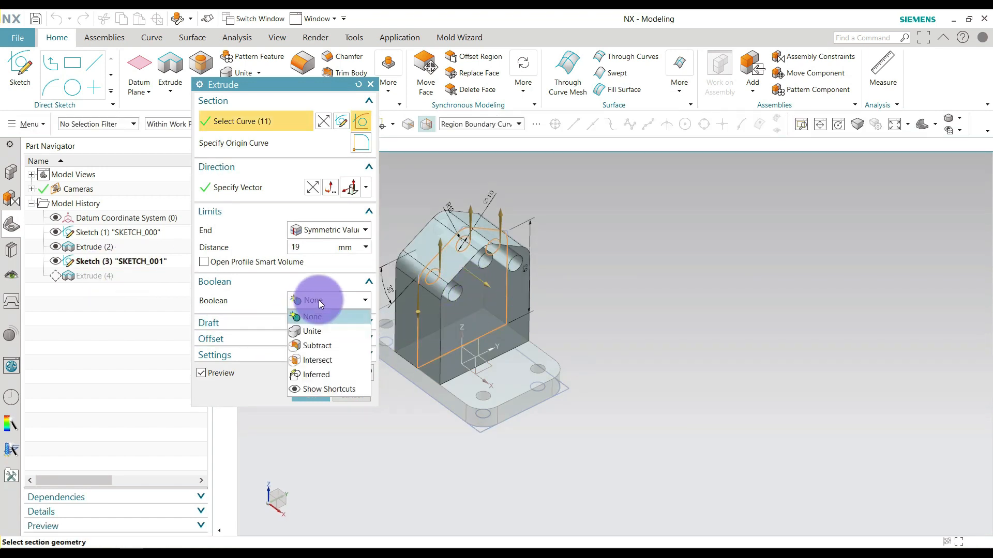
pyautogui.click(310, 331)
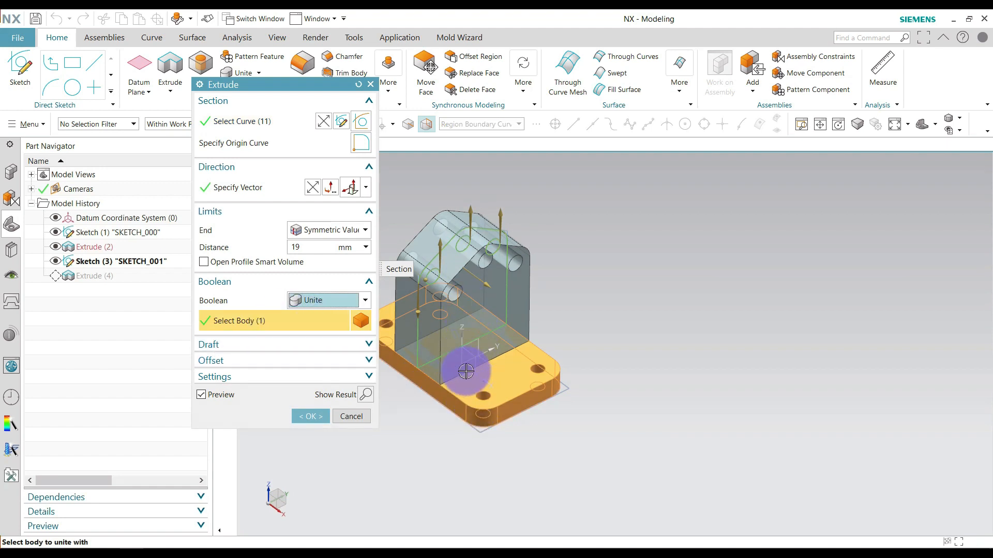
pyautogui.click(318, 416)
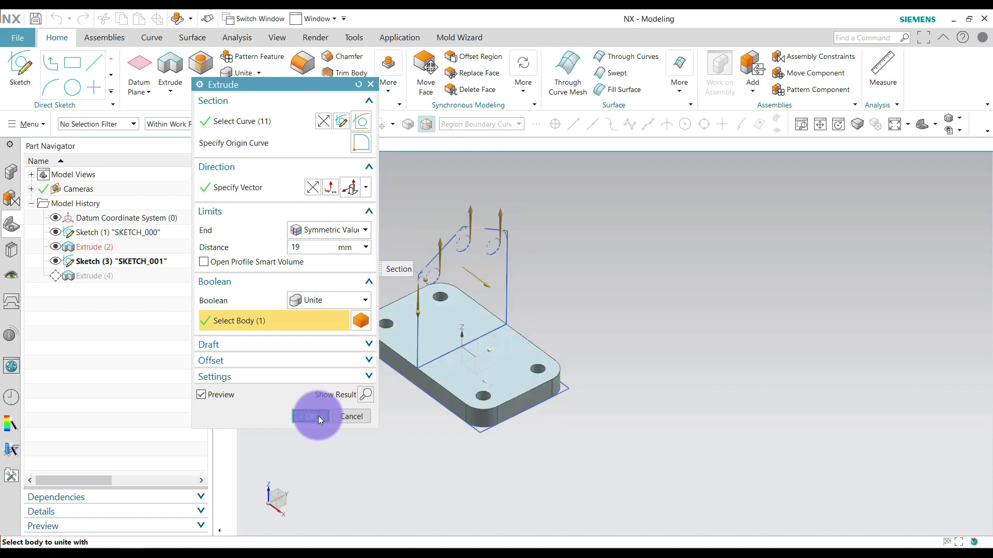
# Restrict selection to solid bodies and pick the part to check whether the upright and base plate form one body.
pyautogui.click(124, 121)
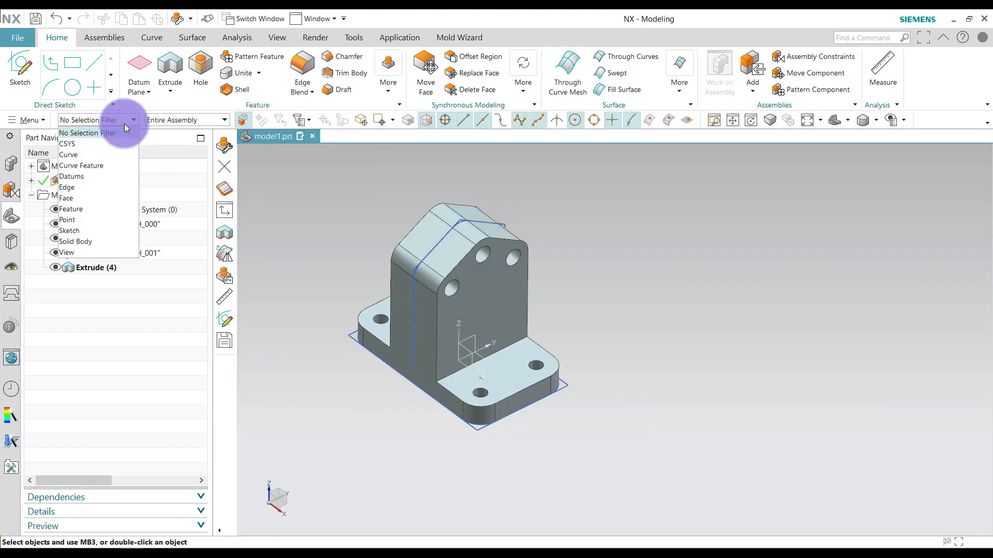
pyautogui.click(117, 242)
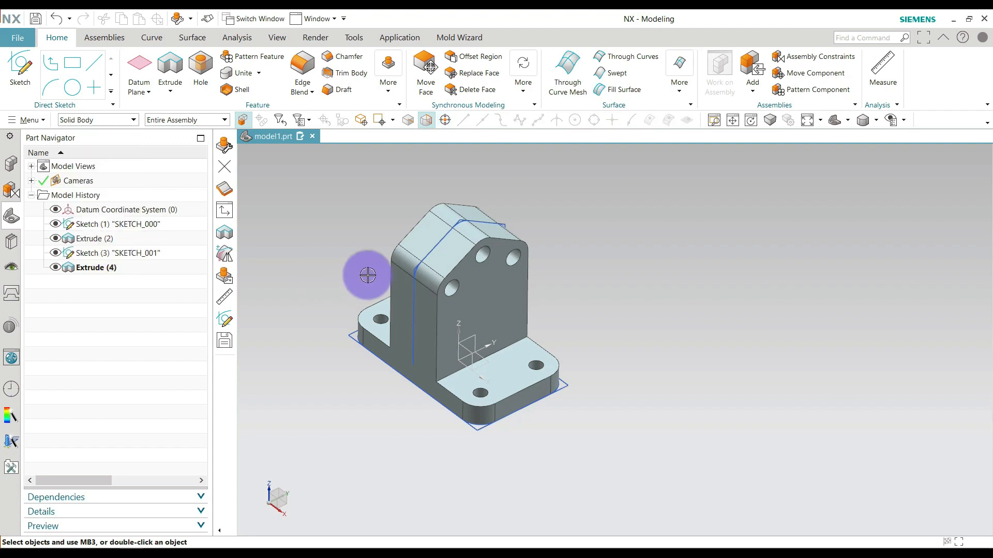
pyautogui.click(392, 274)
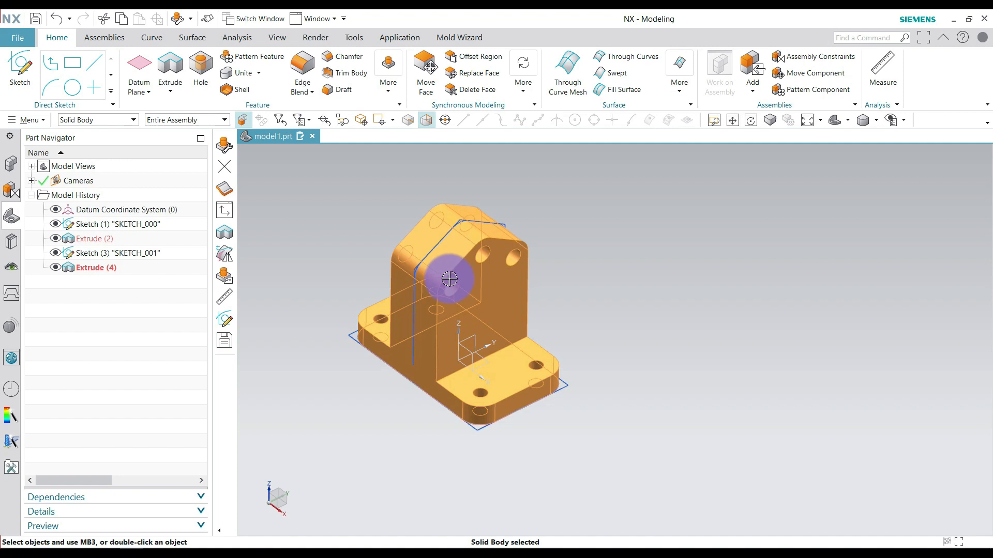
pyautogui.keyDown('shift'); pyautogui.click(412, 261); pyautogui.keyUp('shift')
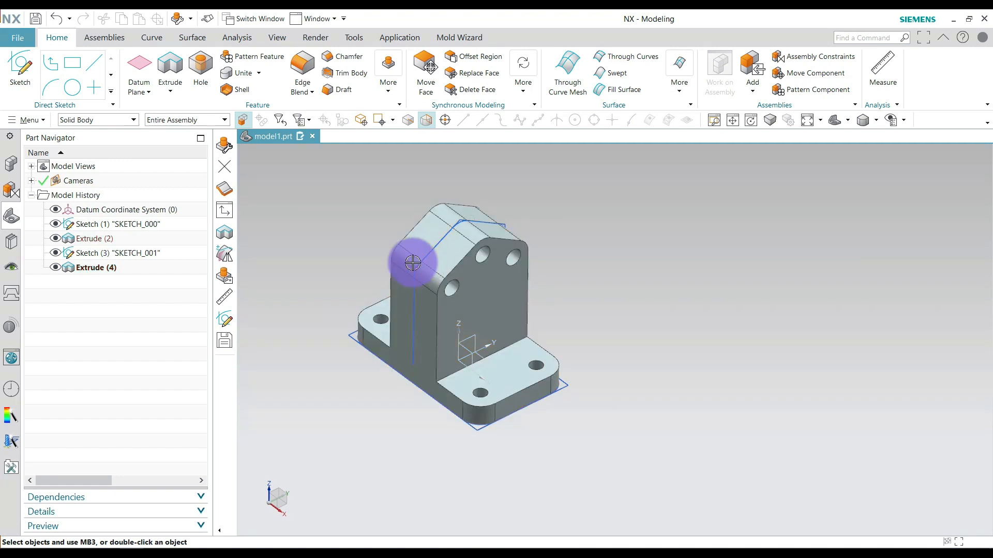
# Start a new sketch for the next feature of the part.
pyautogui.click(216, 317)
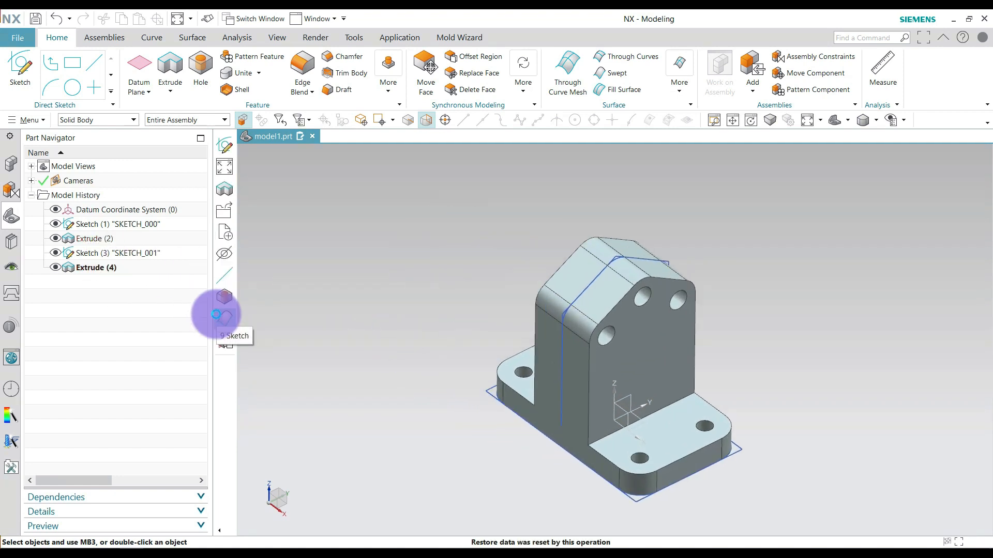
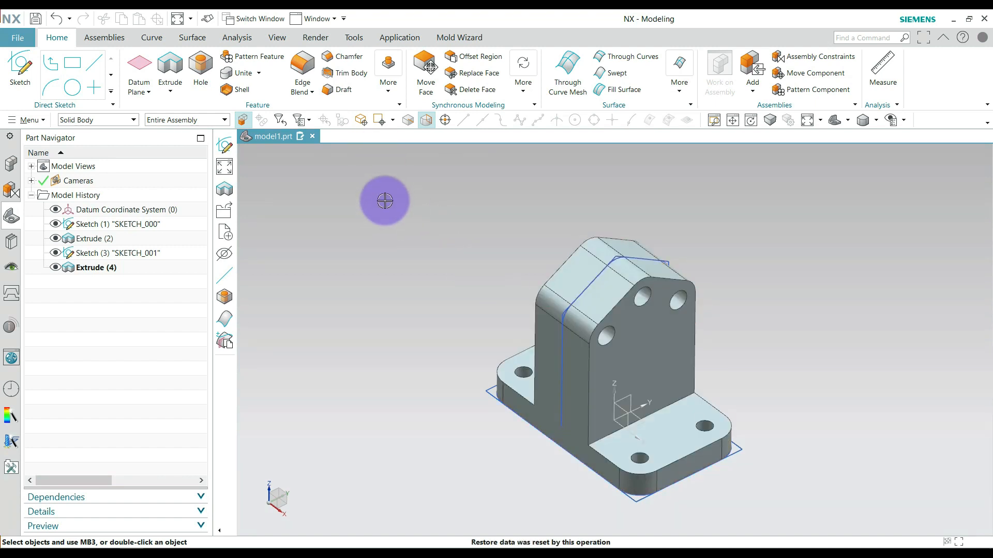
# Create a sketch on the XZ plane of the datum coordinate system.
pyautogui.click(162, 40)
pyautogui.click(32, 76)
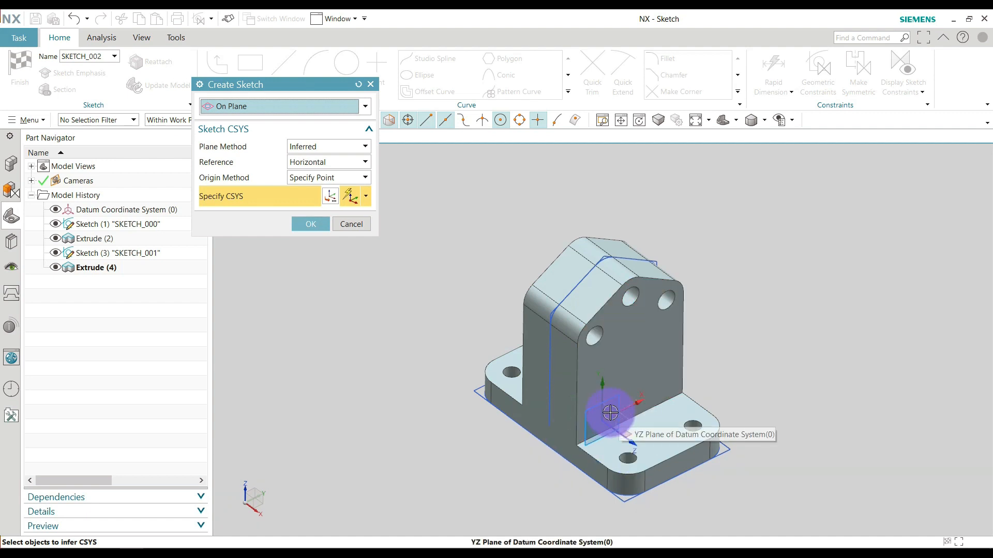
pyautogui.scroll(2, 610, 412)
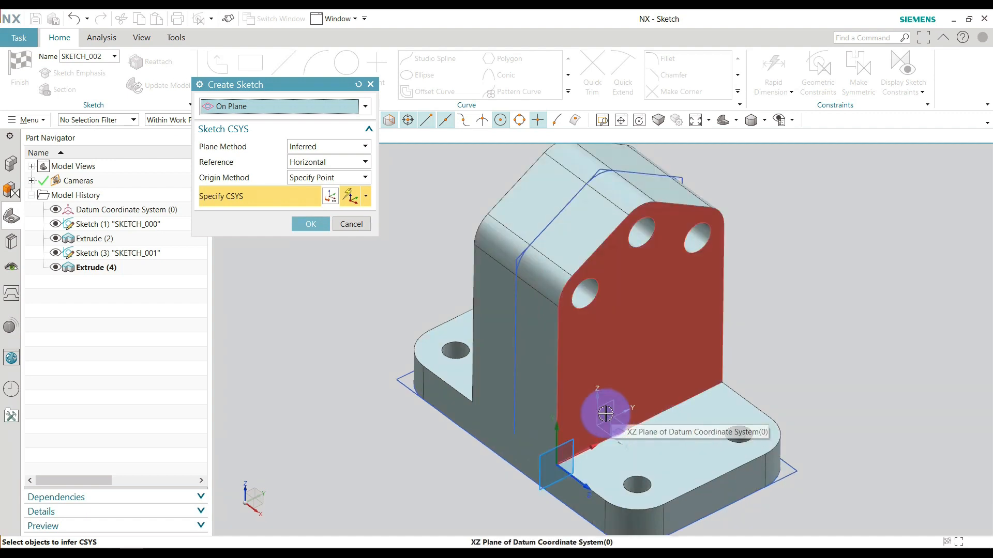
pyautogui.click(610, 429)
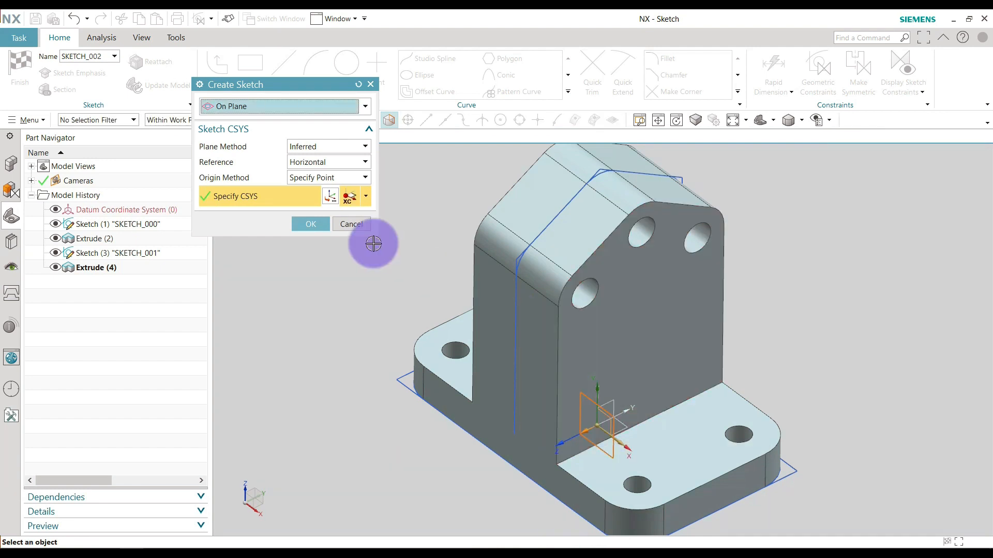
pyautogui.click(311, 224)
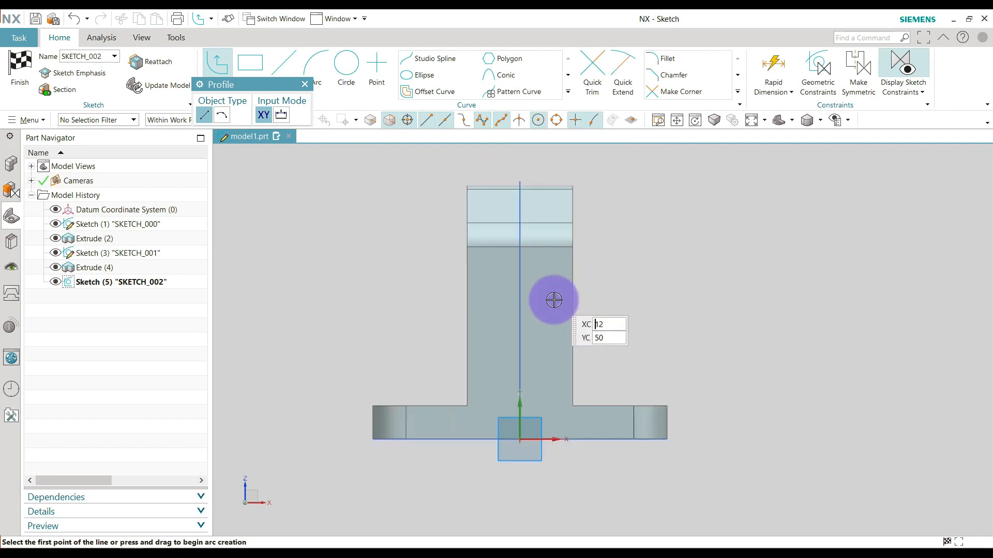
pyautogui.scroll(1, 536, 184)
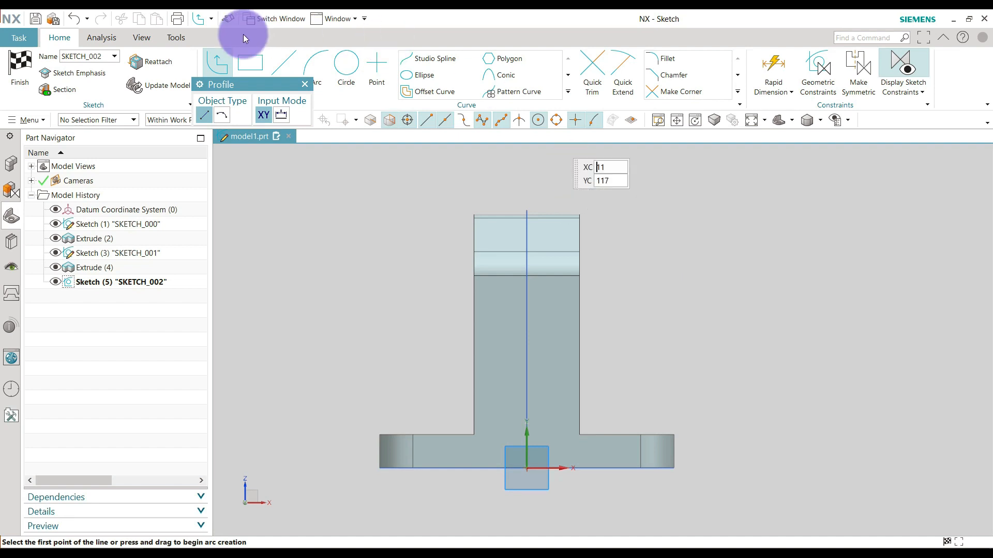
# Sketch a rectangle about 26 by 42 mm on the upright's lower part and another above it extending past the upright's top.
pyautogui.click(239, 59)
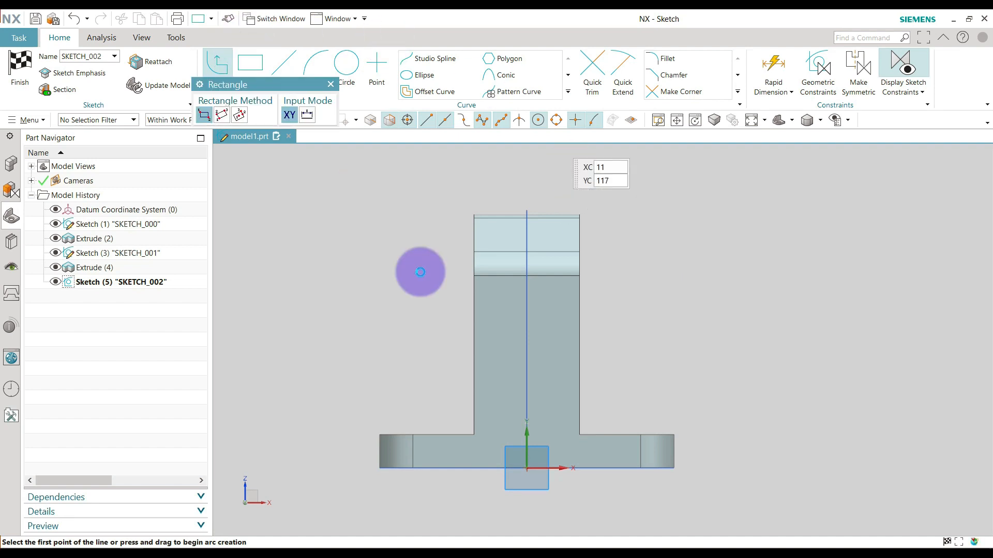
pyautogui.click(563, 326)
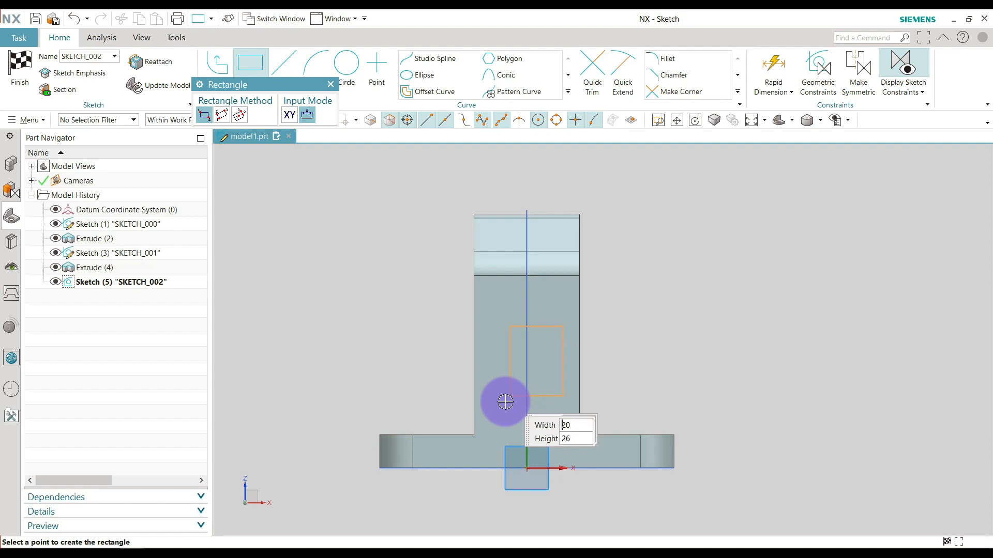
pyautogui.click(491, 445)
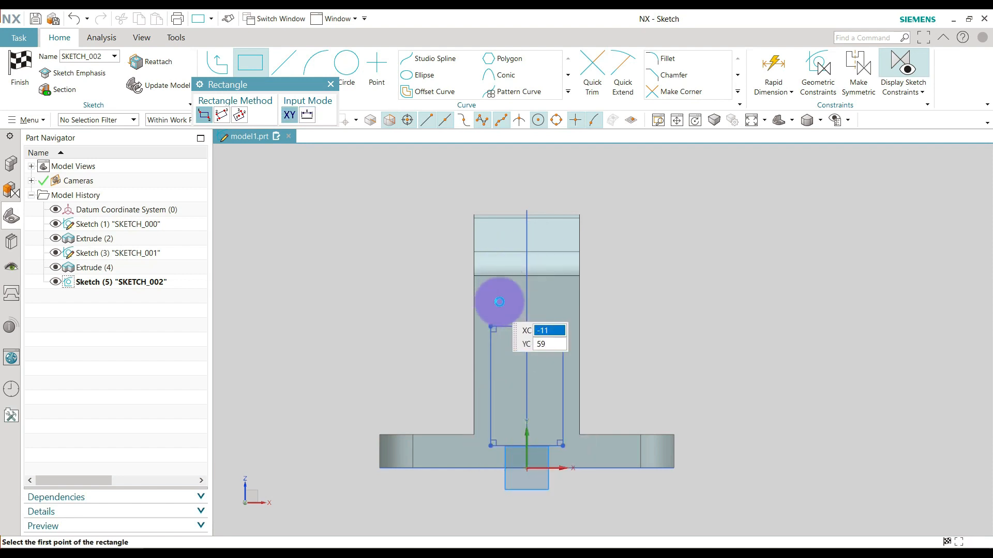
pyautogui.click(496, 304)
pyautogui.click(560, 184)
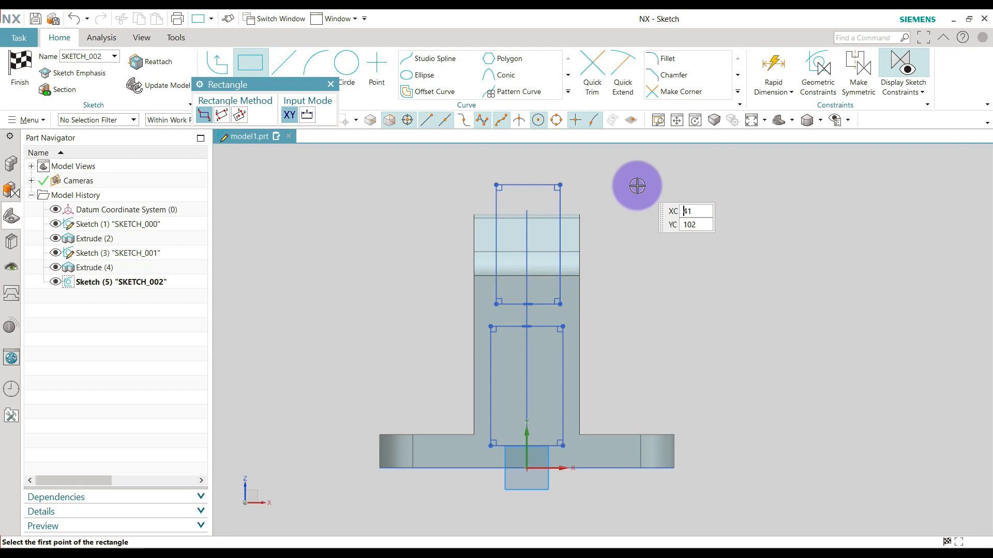
pyautogui.press('Escape')
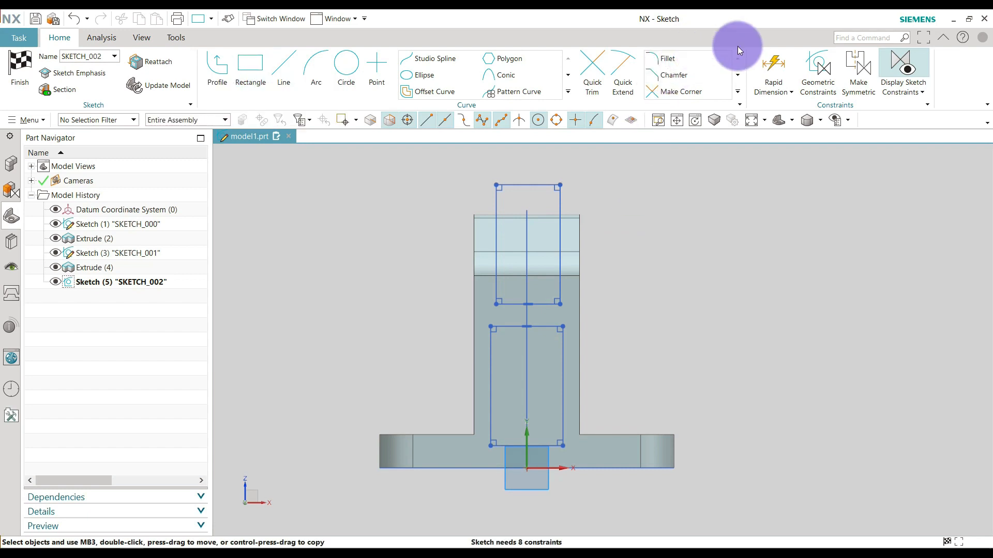
# Dimension the lower rectangle's width at 26 mm.
pyautogui.click(776, 67)
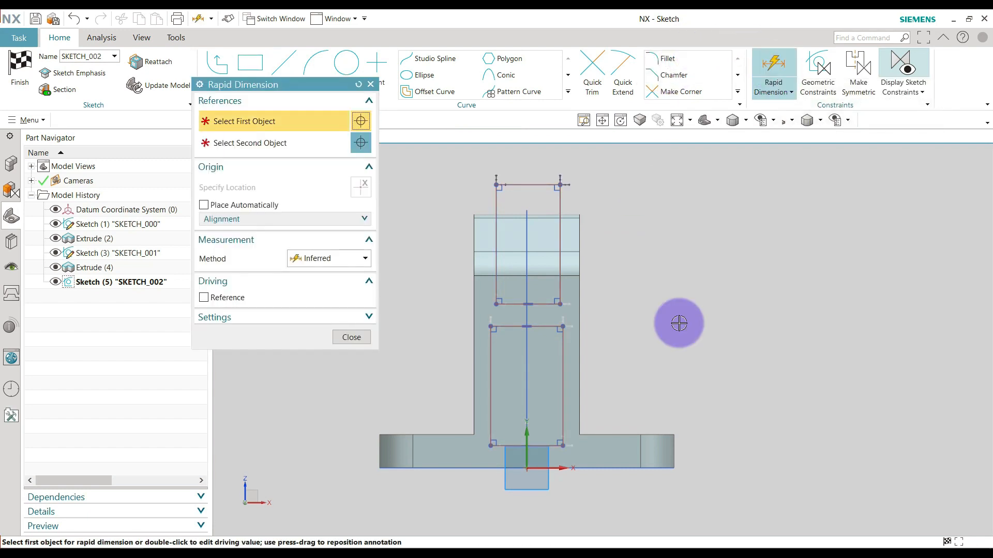
pyautogui.click(487, 407)
pyautogui.click(564, 398)
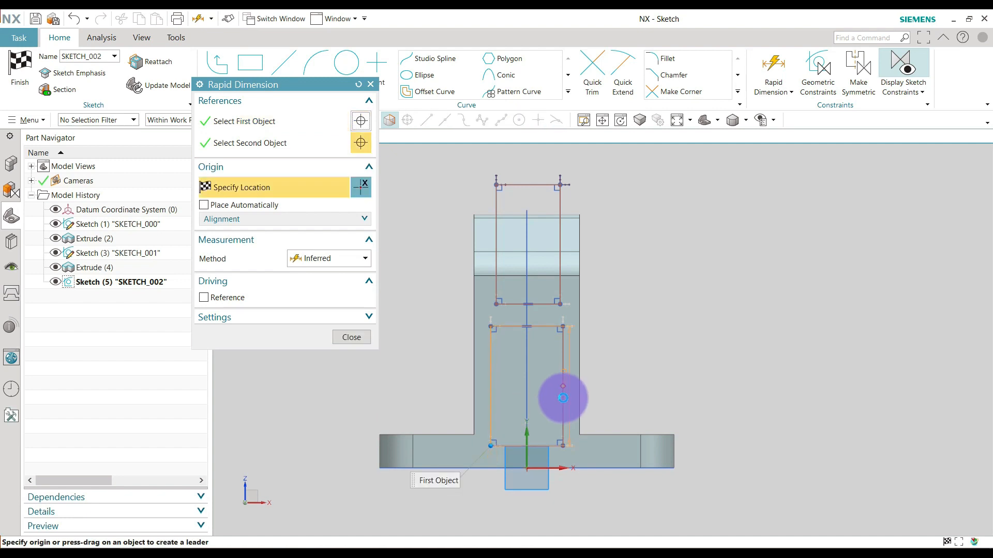
pyautogui.click(533, 514)
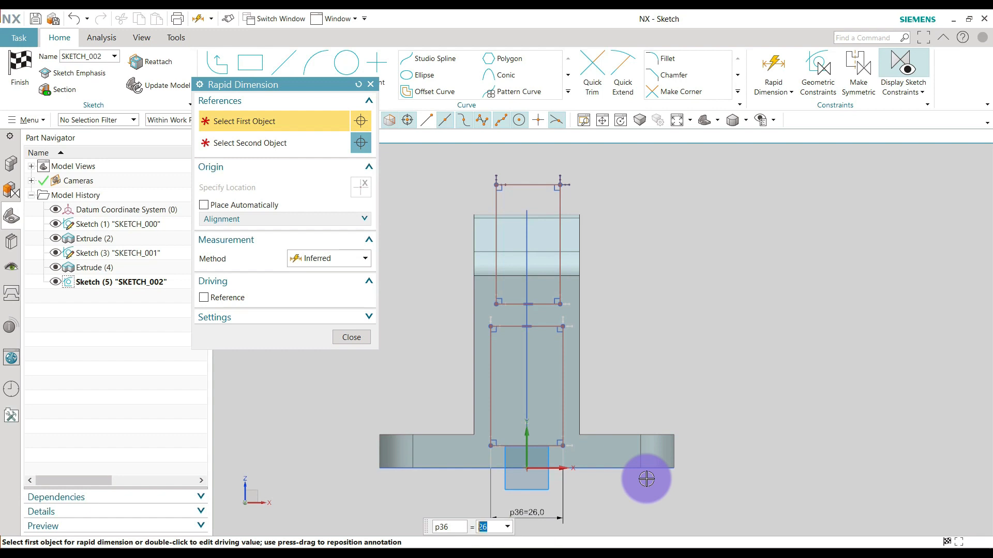
pyautogui.click(351, 337)
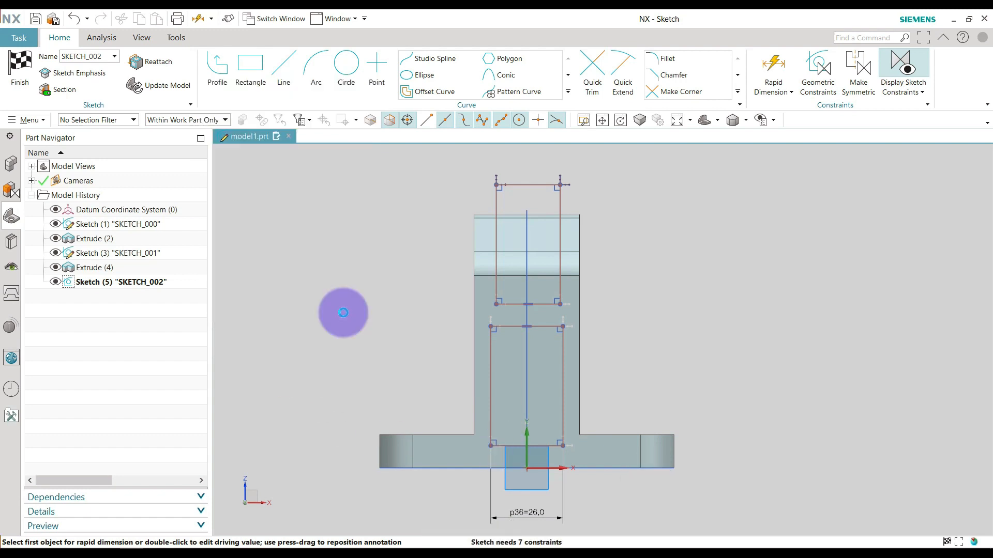
# Dimension the upper rectangle's width at 26 mm.
pyautogui.click(762, 61)
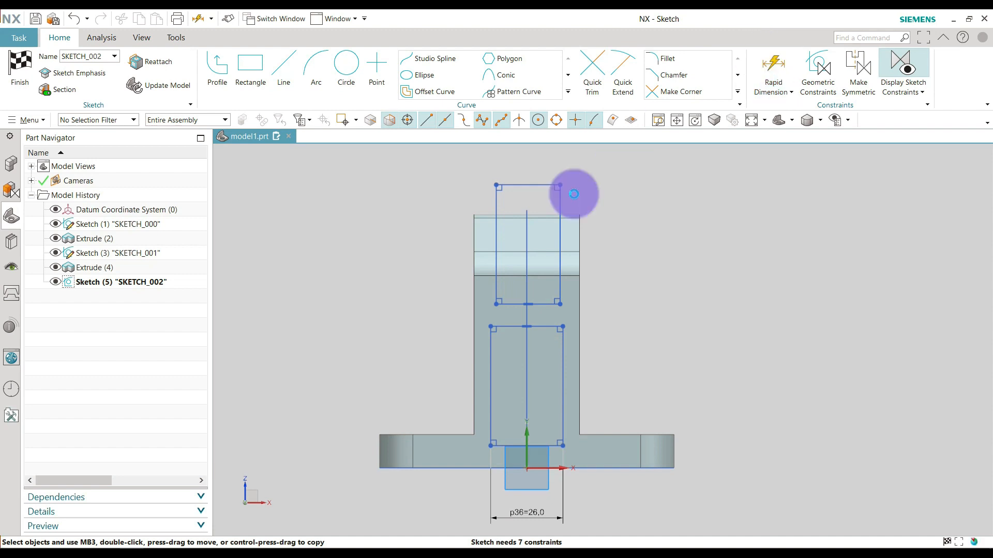
pyautogui.click(496, 185)
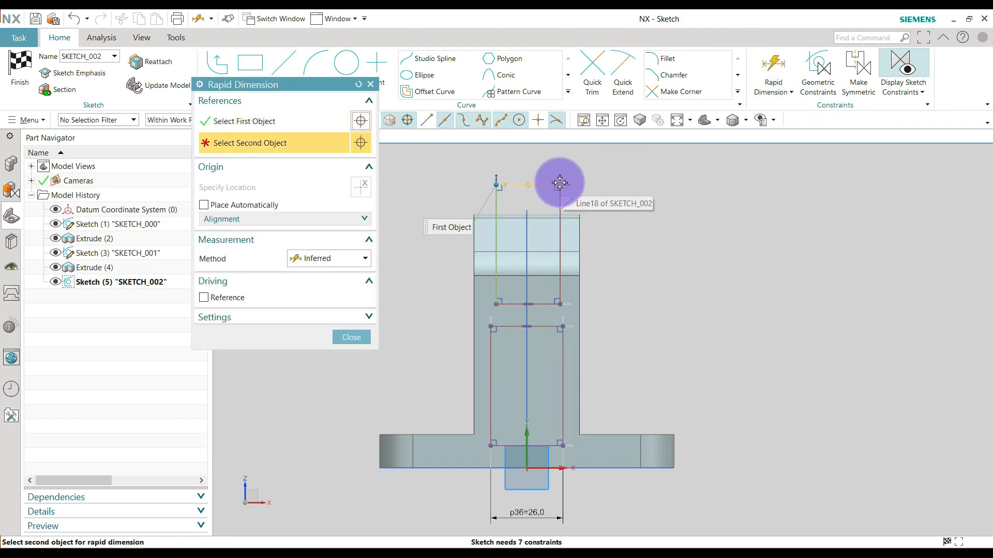
pyautogui.click(561, 184)
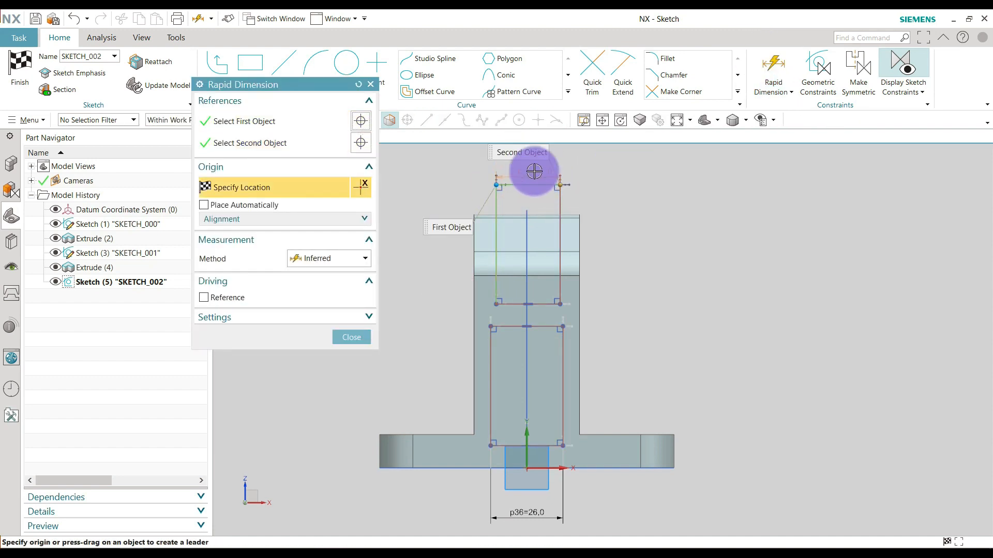
pyautogui.click(581, 168)
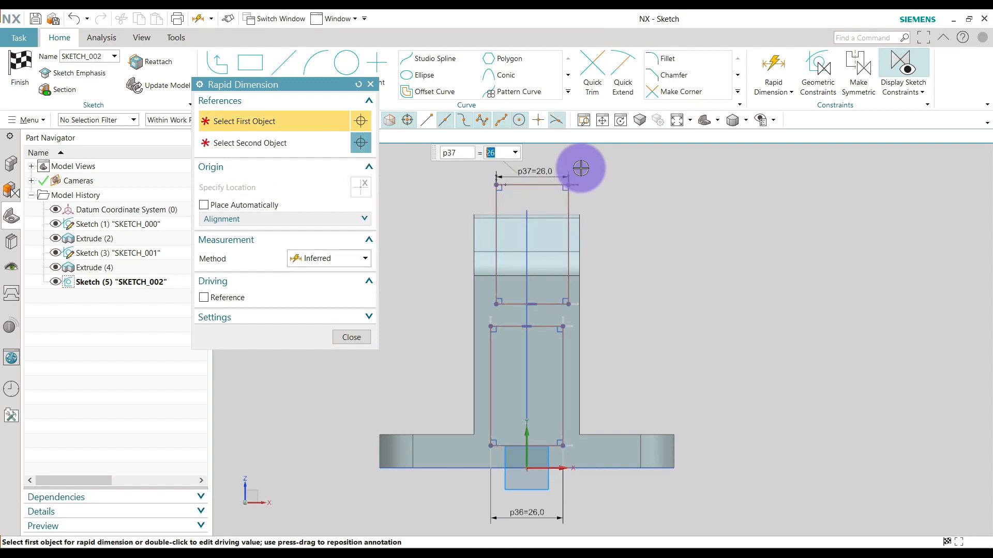
pyautogui.press('Escape')
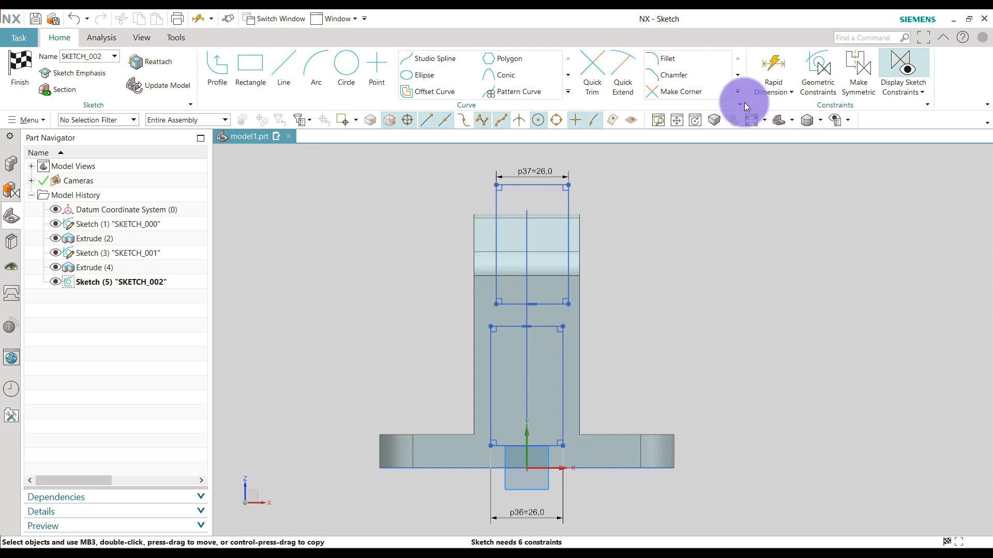
# Dimension the lower rectangle's bottom edge 6 mm above the underside of the base plate.
pyautogui.click(778, 65)
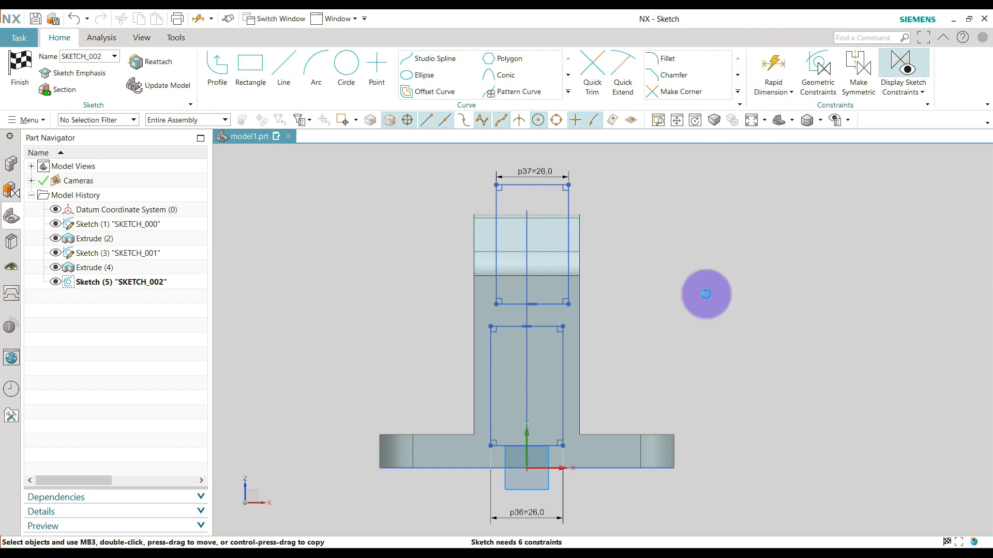
pyautogui.click(590, 471)
pyautogui.click(560, 447)
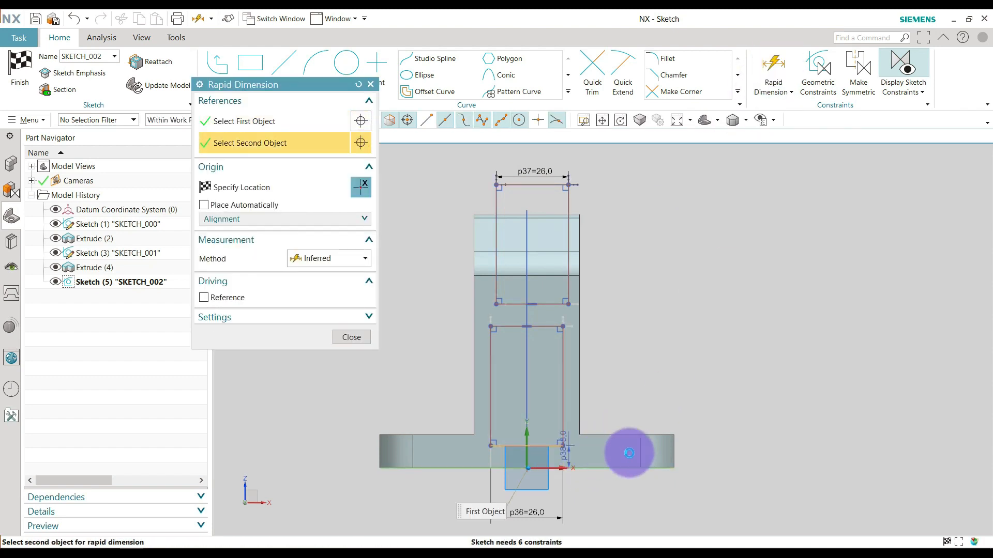
pyautogui.click(708, 420)
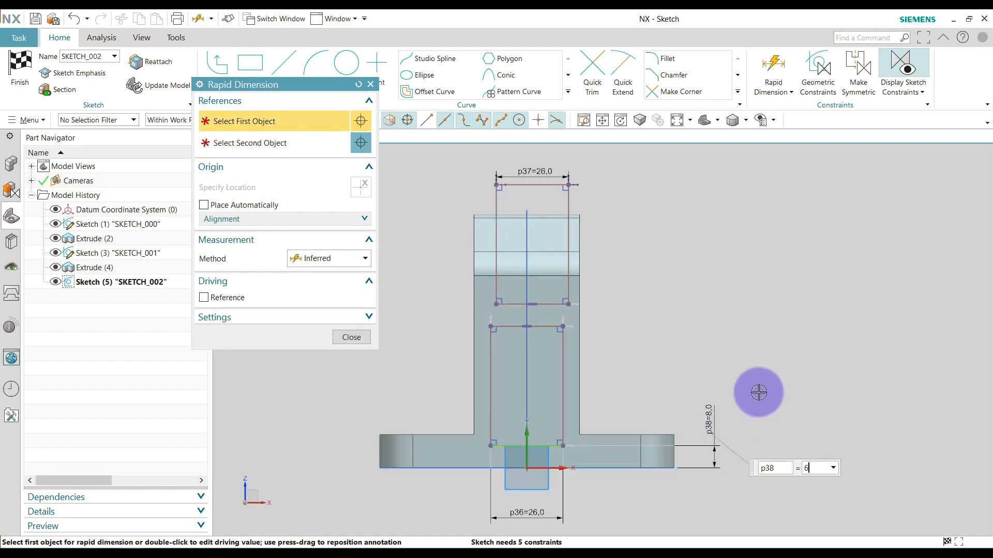
pyautogui.write('6')
pyautogui.press('Return')
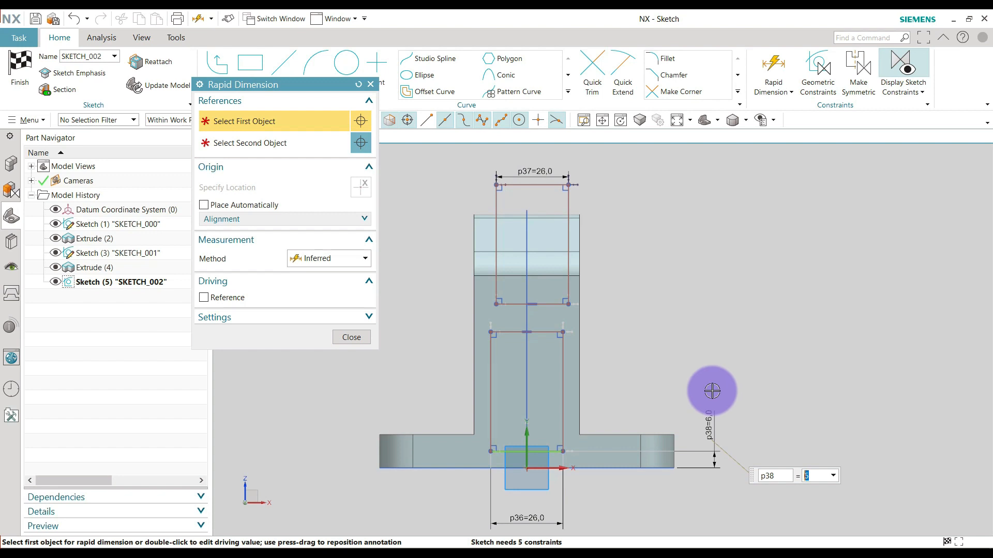
pyautogui.click(352, 343)
pyautogui.click(772, 91)
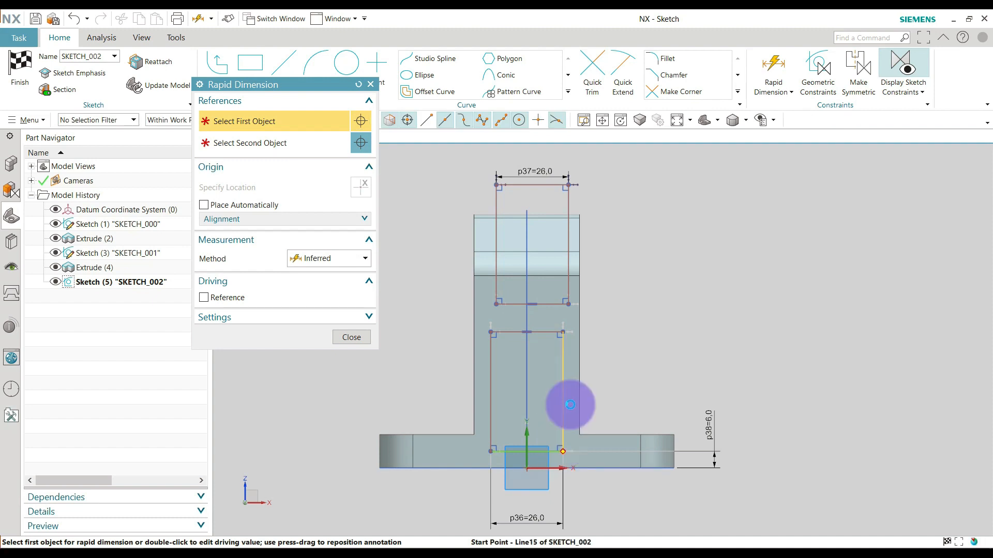
pyautogui.click(569, 404)
pyautogui.click(567, 329)
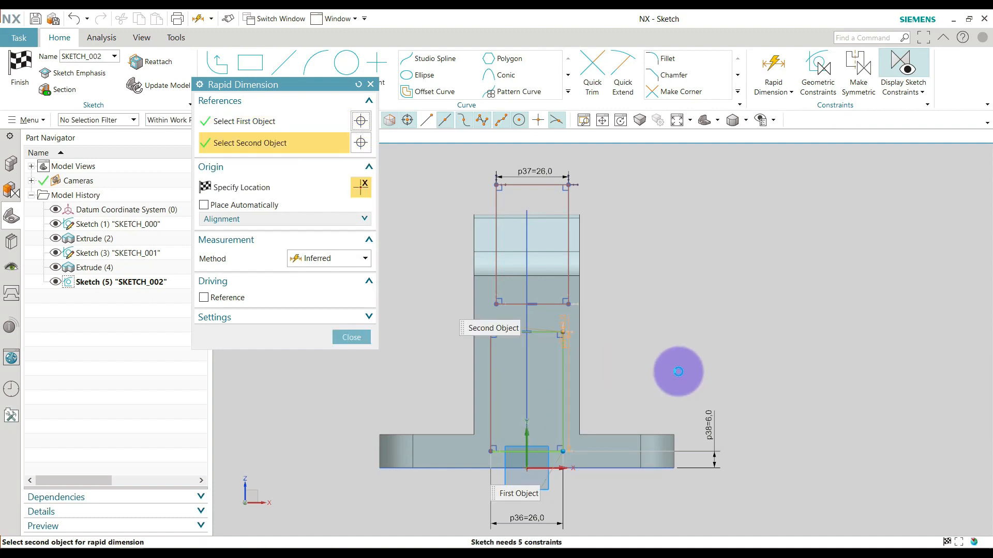
pyautogui.press('Escape')
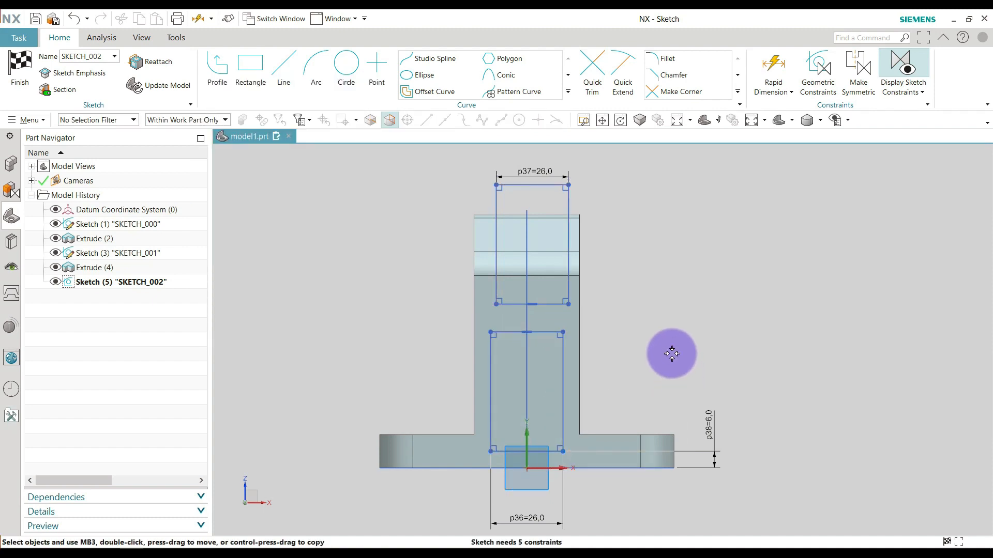
# Dimension the lower rectangle's top edge 52 mm above the underside of the base plate.
pyautogui.click(772, 63)
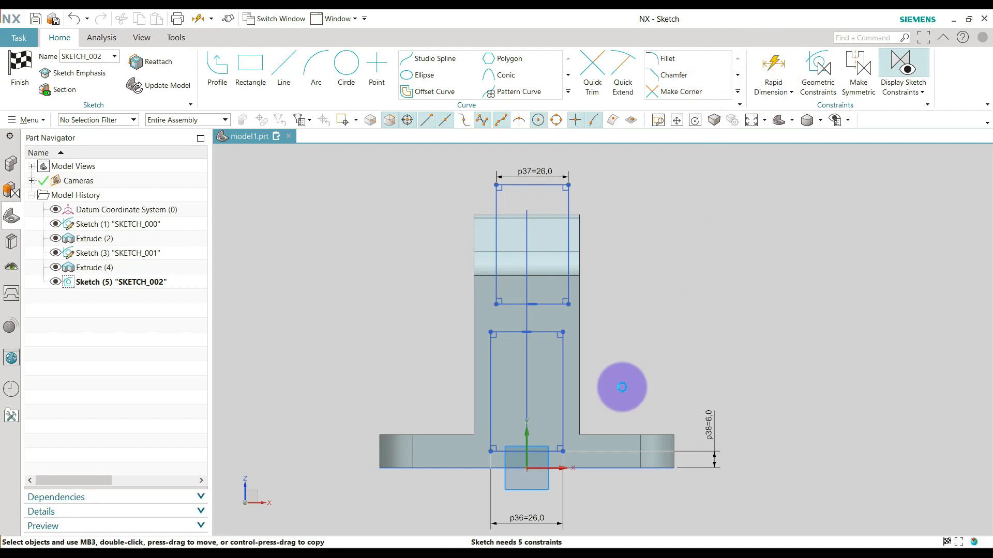
pyautogui.click(579, 464)
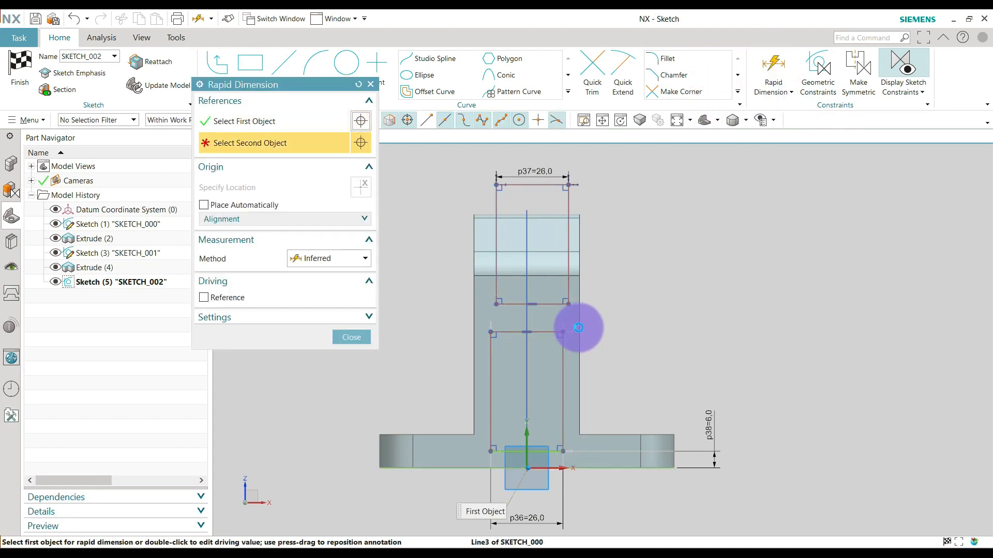
pyautogui.click(565, 330)
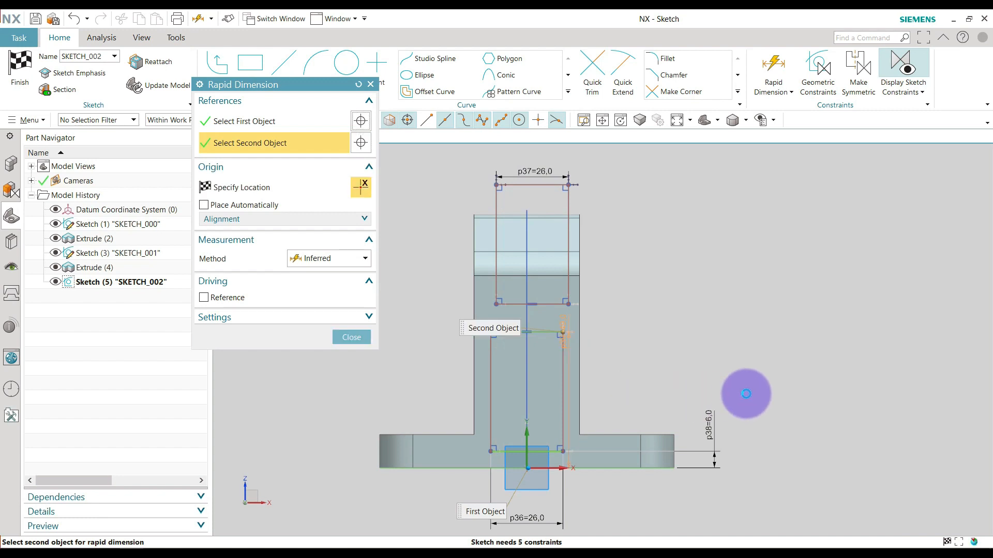
pyautogui.click(792, 392)
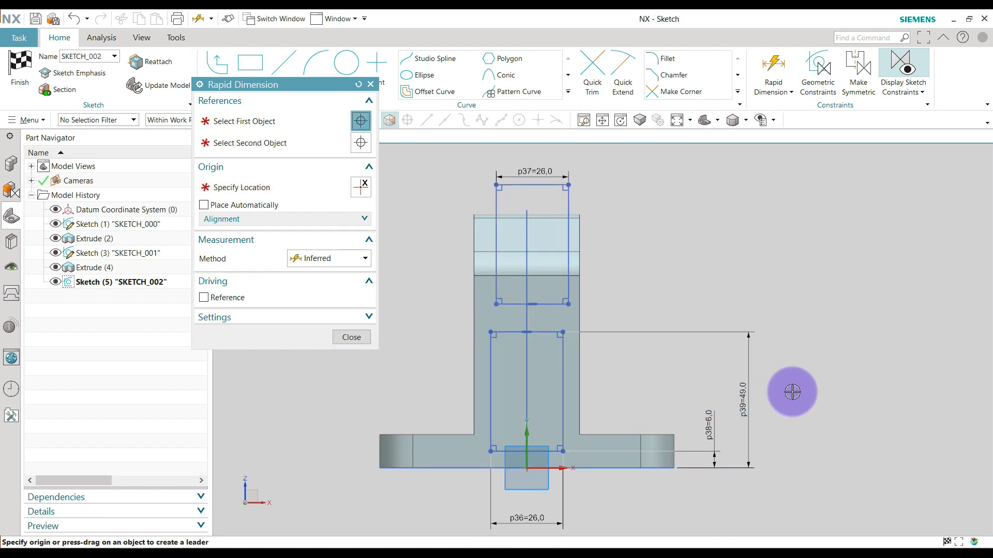
pyautogui.write('52')
pyautogui.press('Return')
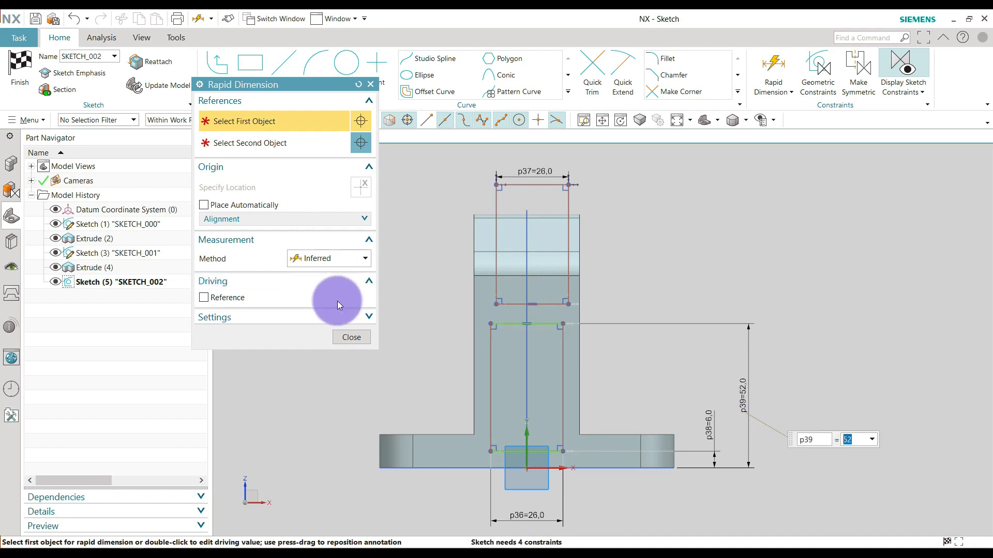
pyautogui.click(345, 336)
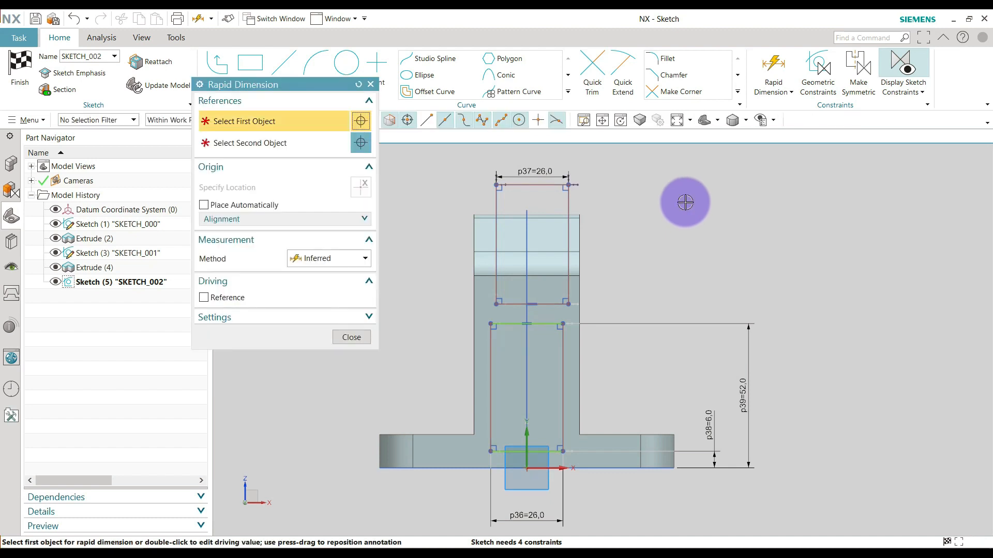
# Dimension the vertical gap between the lower and upper rectangles at 6 mm.
pyautogui.click(553, 323)
pyautogui.click(563, 304)
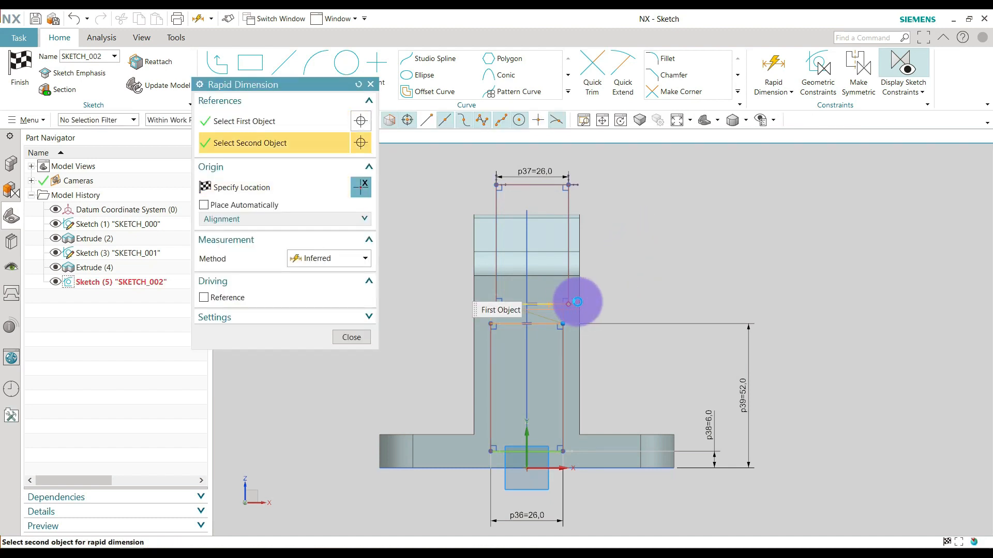
pyautogui.click(692, 218)
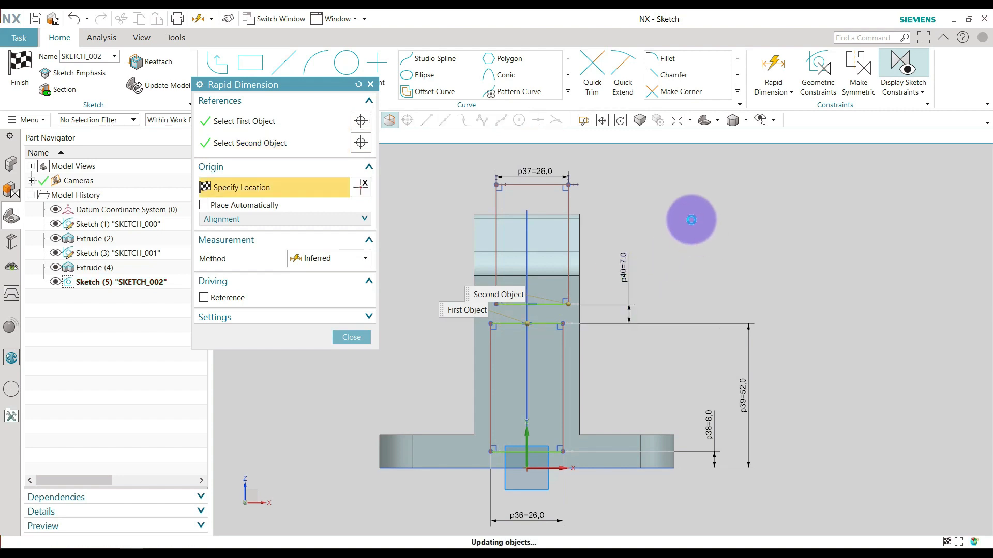
pyautogui.write('6')
pyautogui.press('Return')
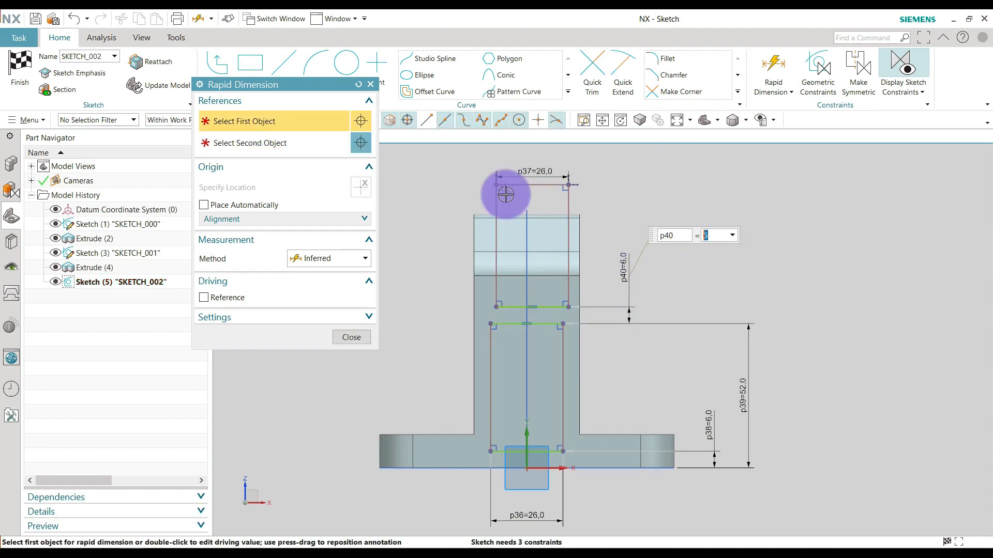
# Line the upper rectangle up with the lower one and dimension its top edge 100 mm above the underside of the base plate.
pyautogui.click(358, 337)
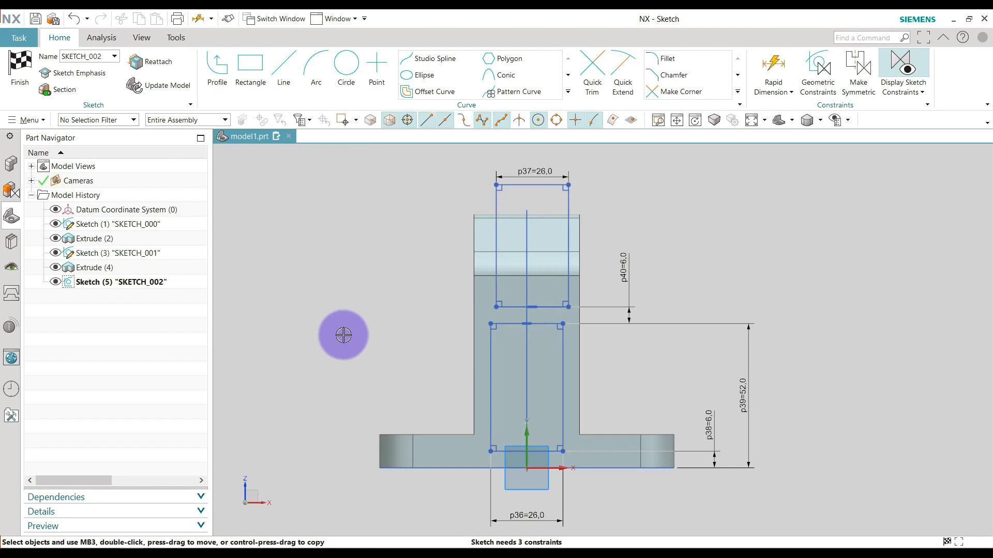
pyautogui.click(521, 170)
pyautogui.moveTo(519, 188)
pyautogui.mouseDown()
pyautogui.moveTo(516, 171)
pyautogui.moveTo(513, 180)
pyautogui.mouseUp()
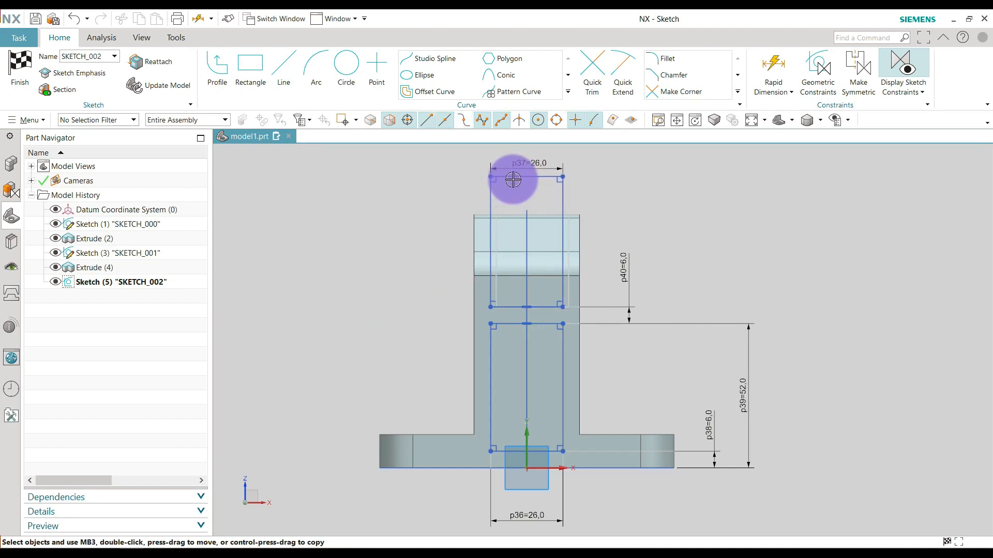
pyautogui.click(770, 63)
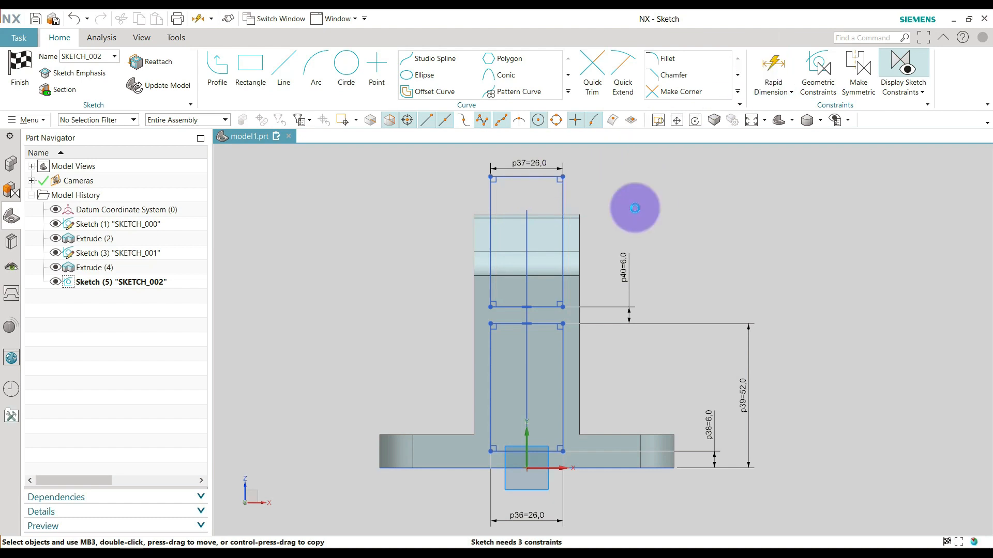
pyautogui.click(561, 174)
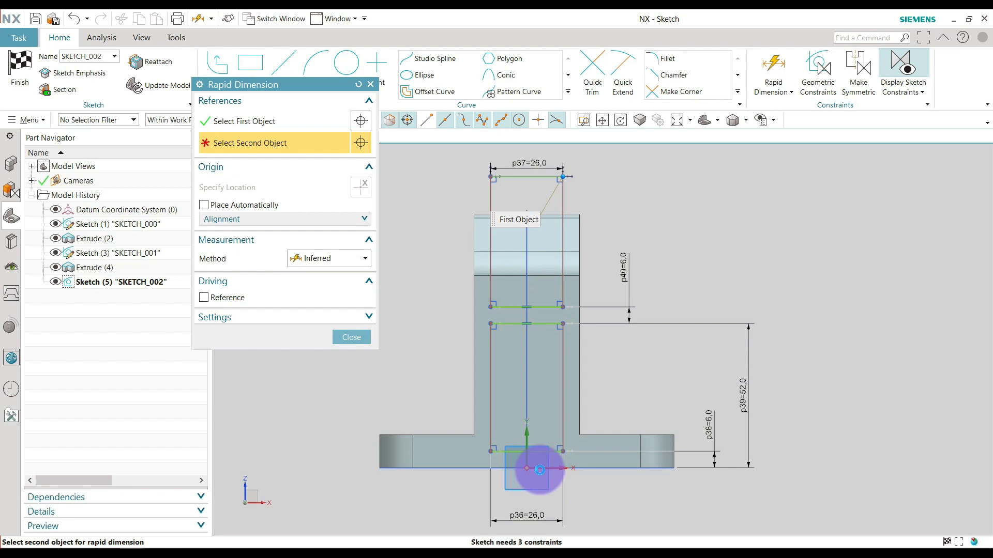
pyautogui.click(539, 470)
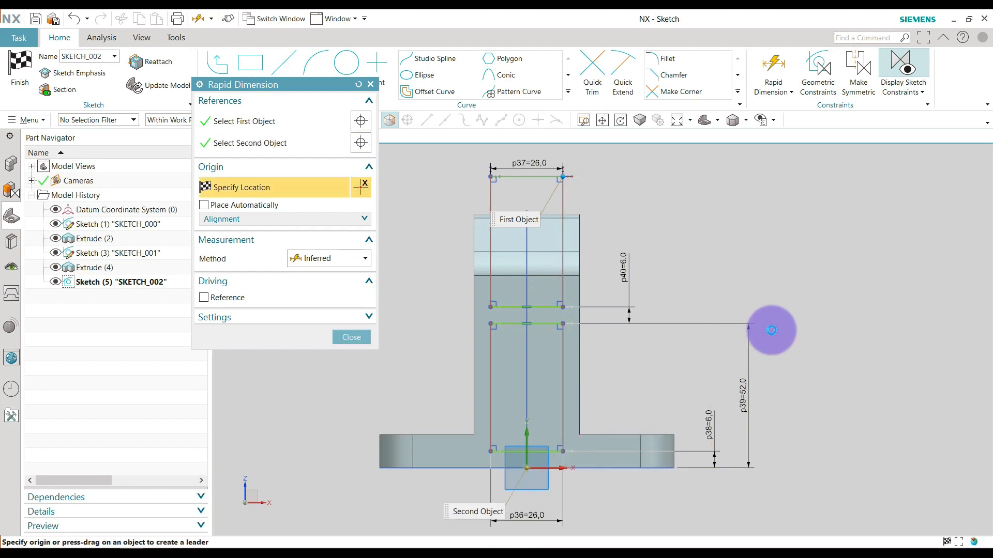
pyautogui.click(773, 328)
pyautogui.write('10')
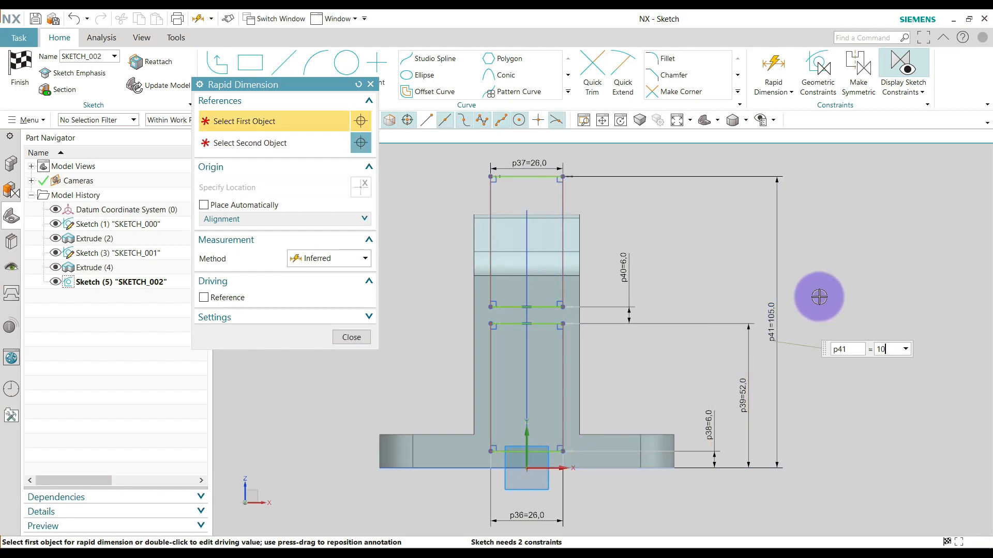
pyautogui.press('Return')
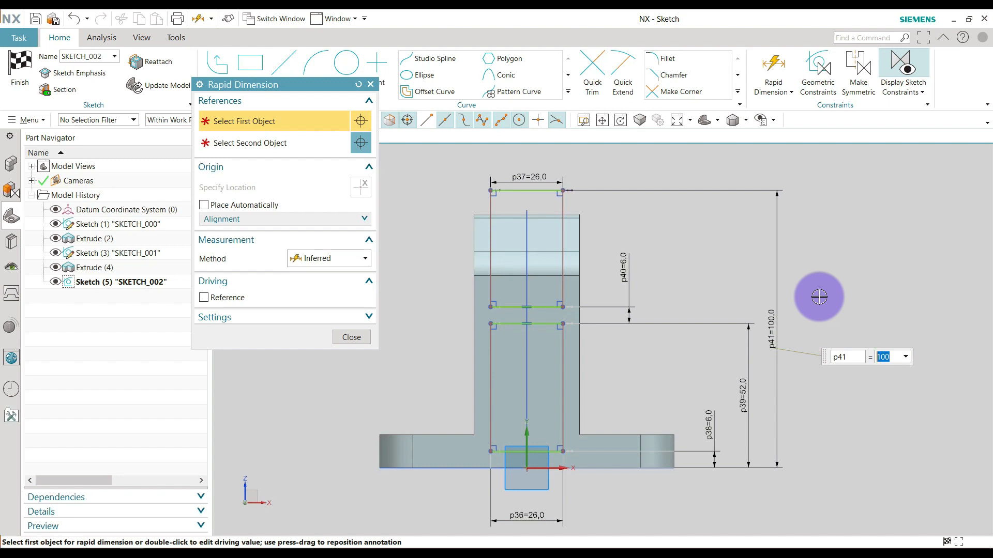
pyautogui.press('Escape')
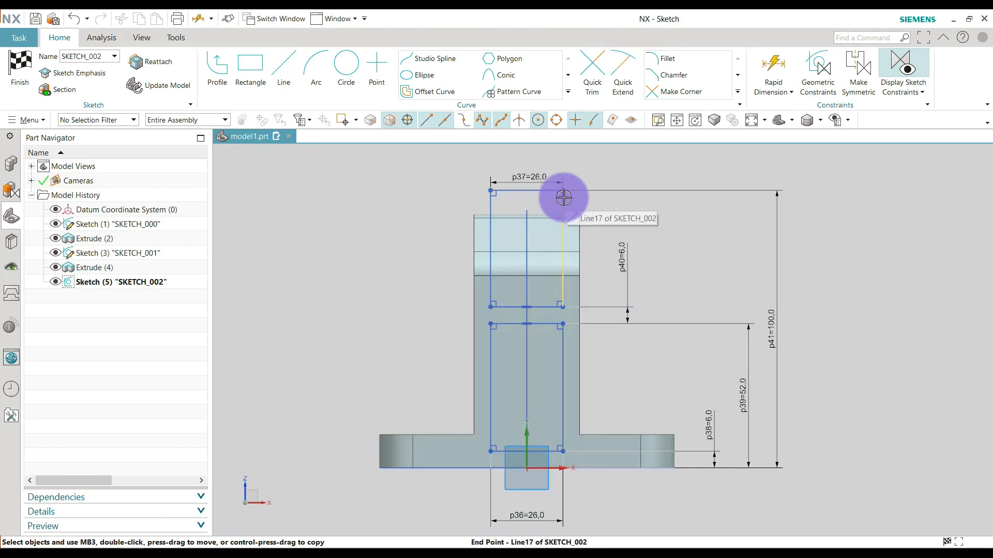
# Shift the upper and lower rectangles sideways to test their remaining horizontal freedom.
pyautogui.moveTo(564, 191)
pyautogui.mouseDown()
pyautogui.moveTo(578, 193)
pyautogui.moveTo(557, 187)
pyautogui.moveTo(571, 184)
pyautogui.moveTo(569, 199)
pyautogui.mouseUp()
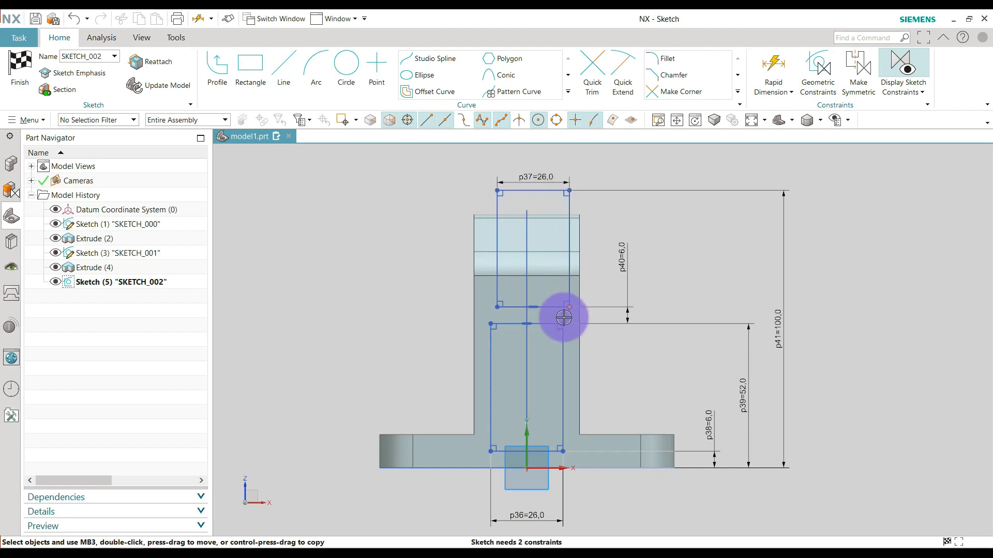
pyautogui.moveTo(562, 324)
pyautogui.mouseDown()
pyautogui.moveTo(554, 325)
pyautogui.moveTo(561, 318)
pyautogui.mouseUp()
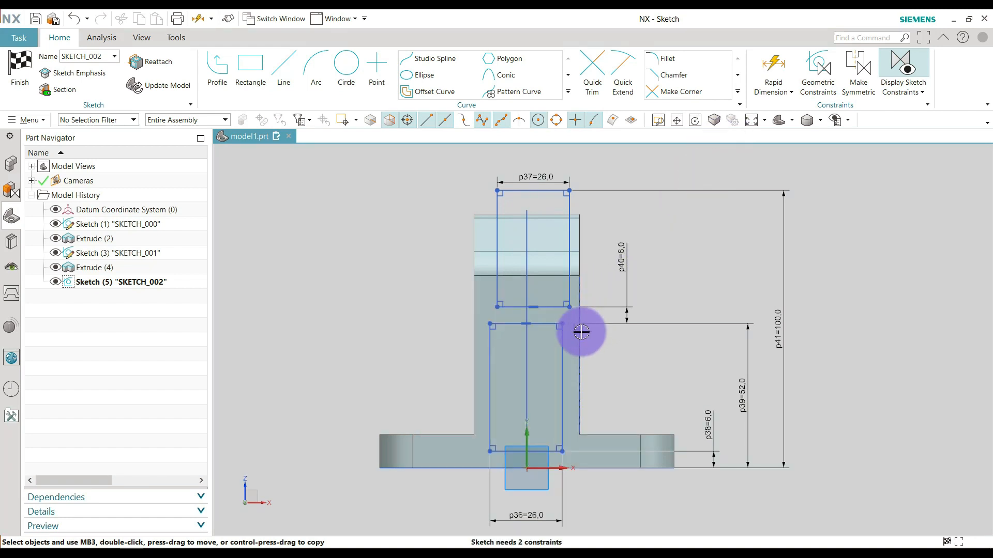
pyautogui.scroll(2, 581, 332)
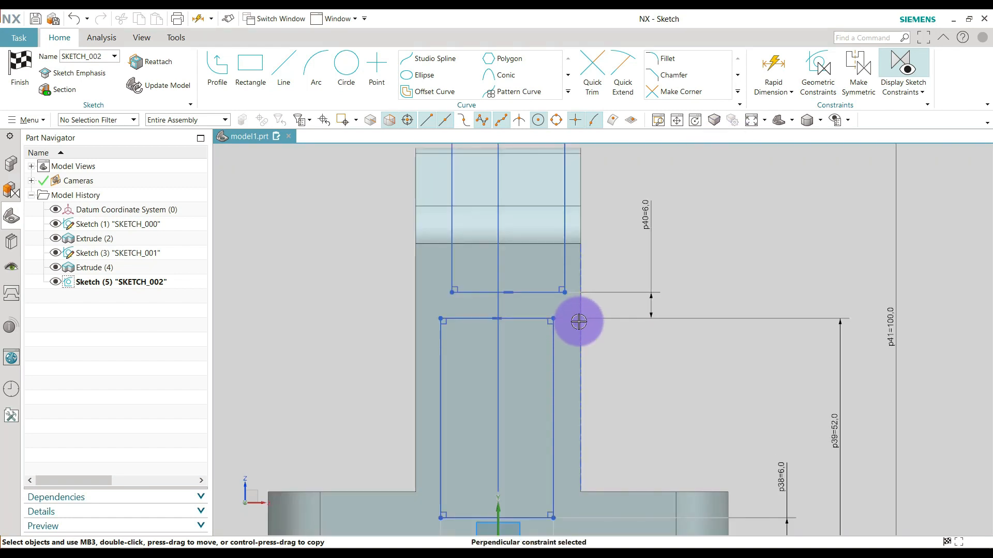
pyautogui.rightClick(579, 321)
pyautogui.press('Delete')
pyautogui.scroll(-3, 598, 310)
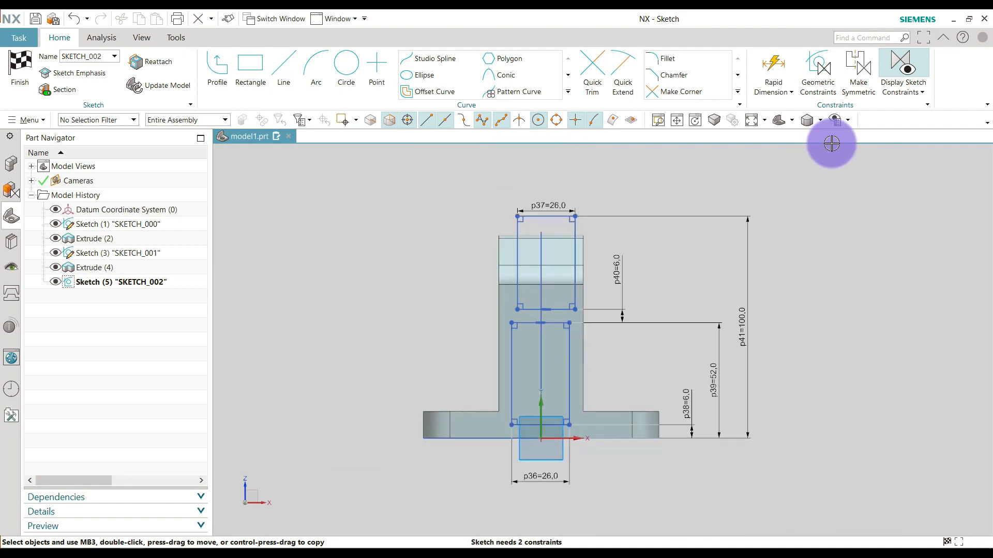
# Make the upper rectangle's two vertical sides symmetric about the sketch's vertical axis.
pyautogui.click(854, 75)
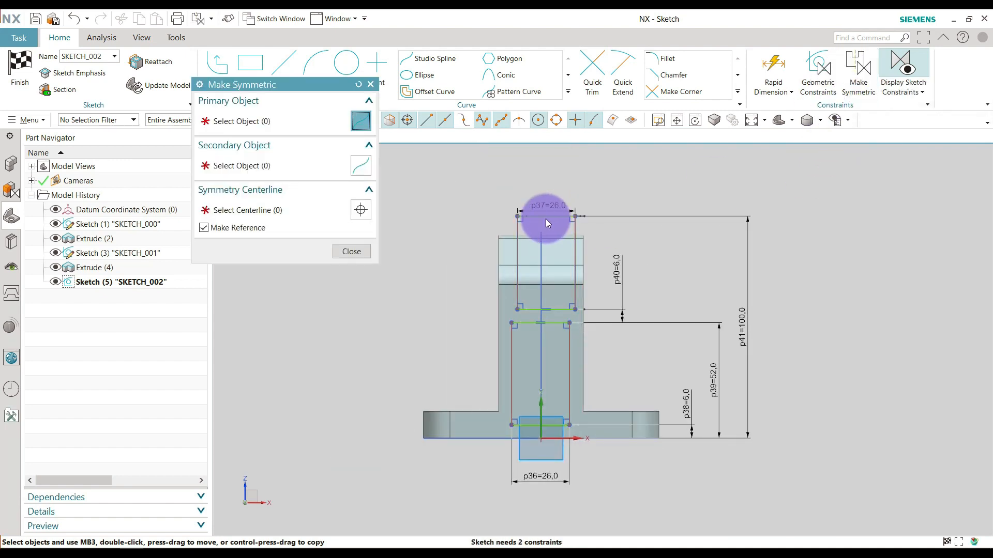
pyautogui.scroll(3, 545, 219)
pyautogui.click(509, 228)
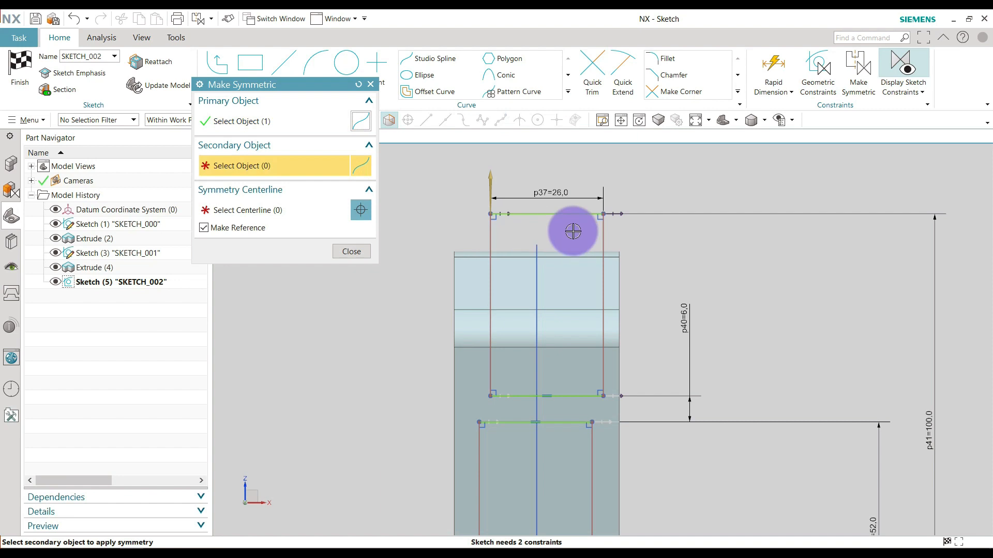
pyautogui.scroll(-3, 538, 239)
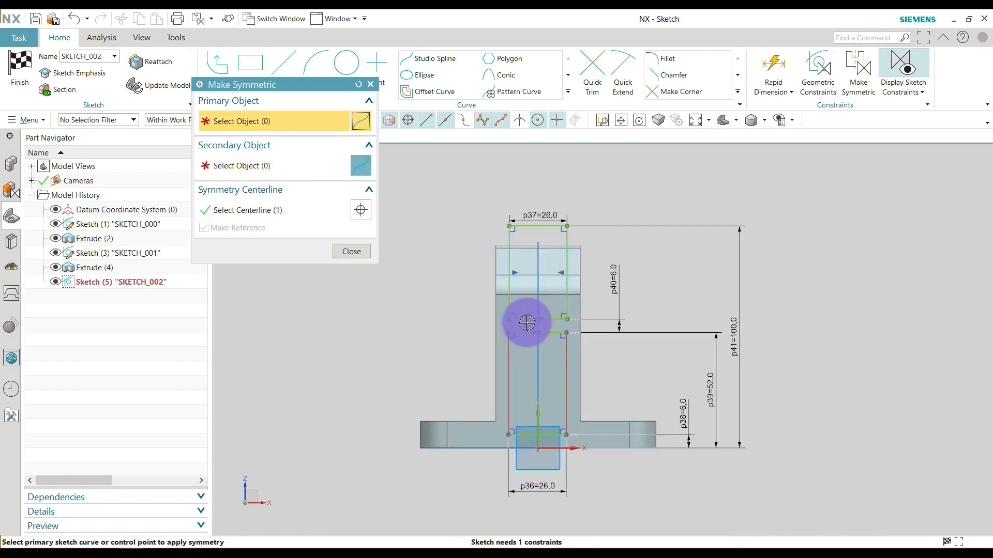
# Make the lower rectangle's two vertical sides symmetric about the sketch's vertical axis.
pyautogui.click(509, 367)
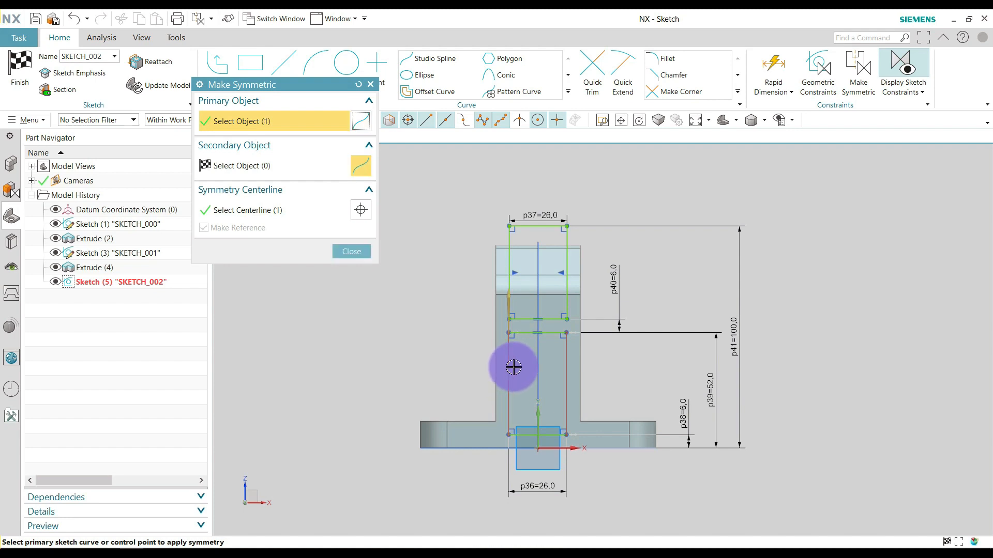
pyautogui.click(569, 359)
pyautogui.press('Return')
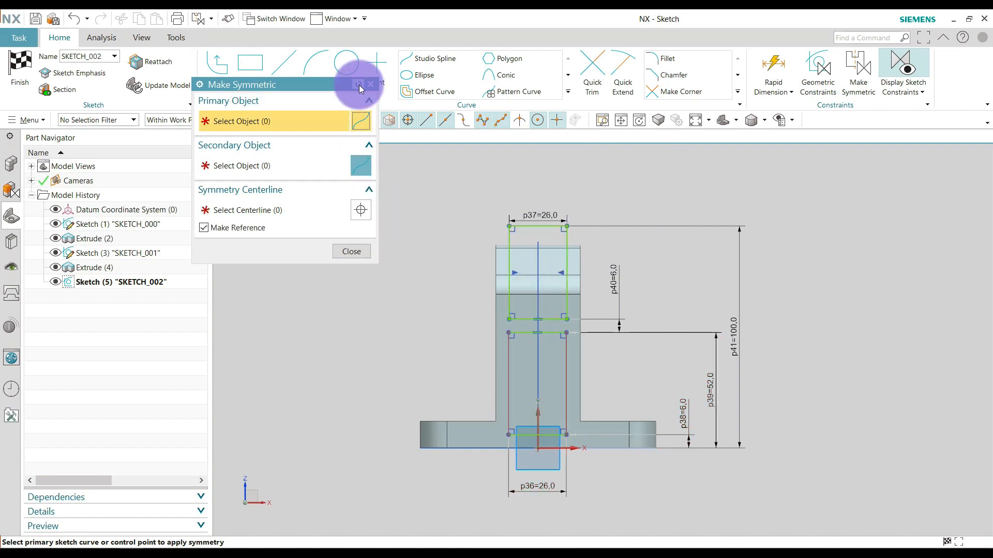
pyautogui.scroll(1, 512, 352)
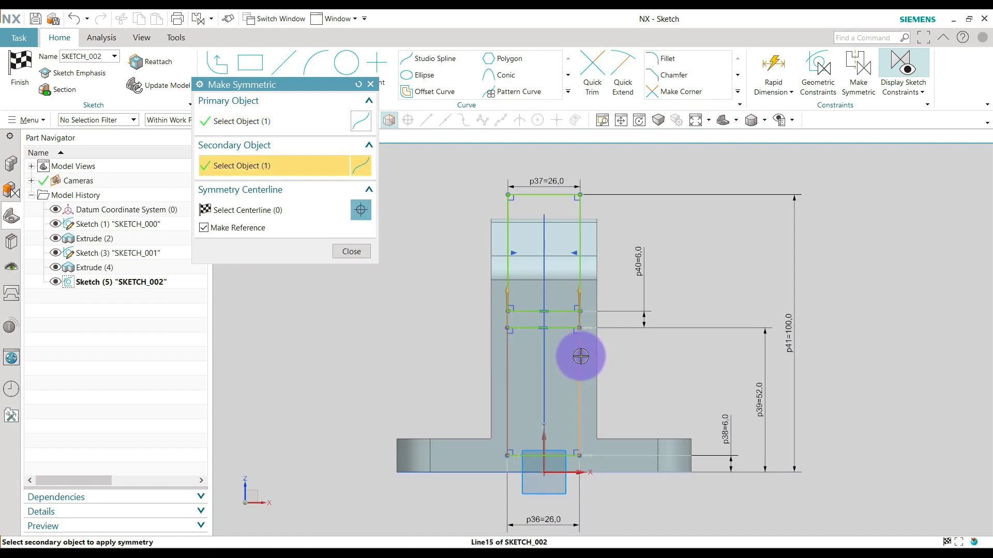
pyautogui.click(542, 446)
pyautogui.click(361, 251)
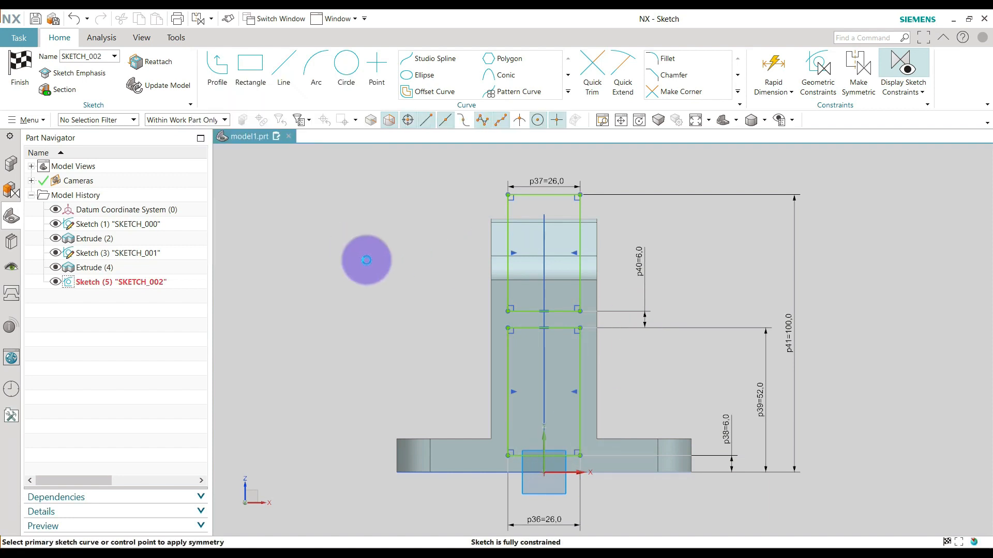
# Reposition the 6 mm gap dimension between the two rectangles farther away from the upright.
pyautogui.scroll(-2, 502, 256)
pyautogui.scroll(1, 596, 375)
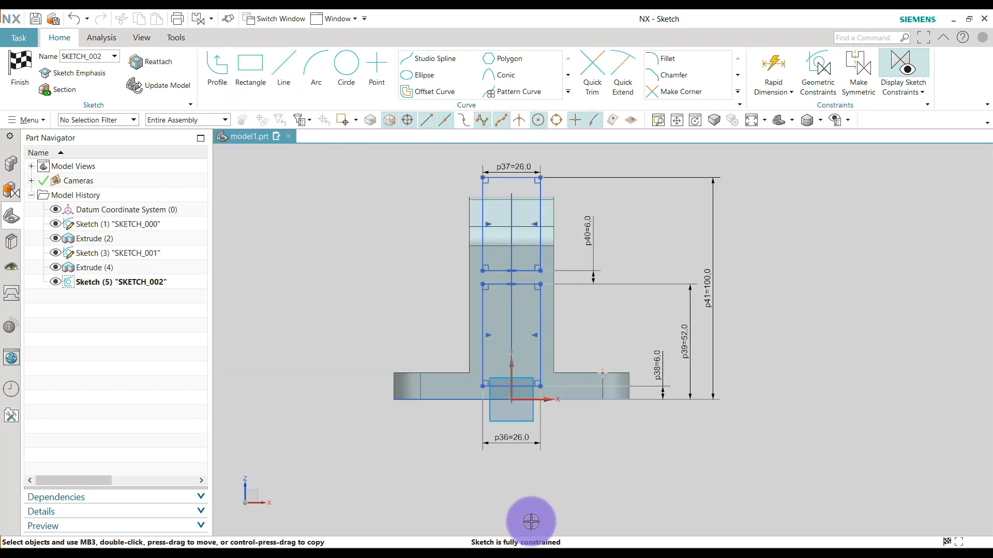
pyautogui.scroll(1, 547, 275)
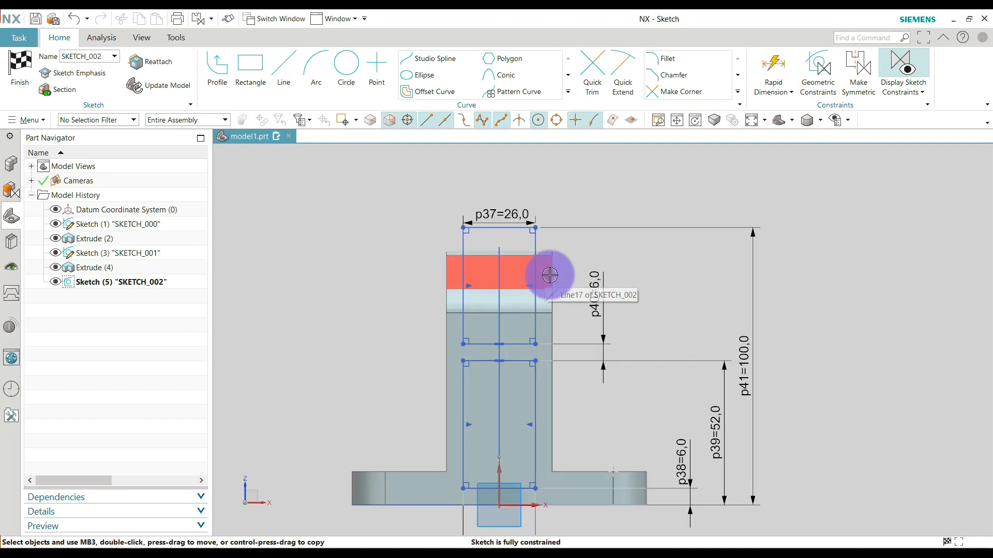
pyautogui.moveTo(646, 307)
pyautogui.mouseDown()
pyautogui.moveTo(698, 304)
pyautogui.moveTo(649, 300)
pyautogui.mouseUp()
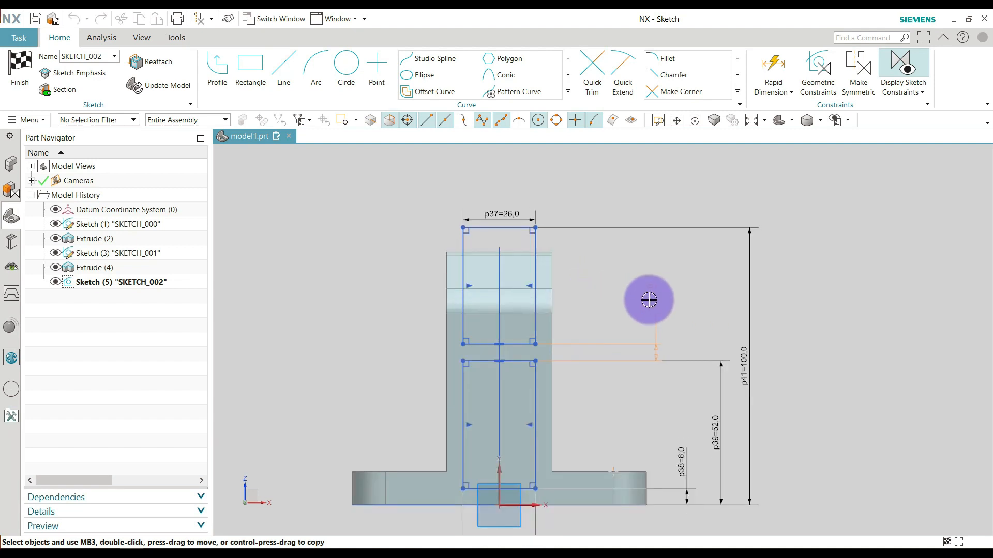
pyautogui.scroll(-2, 594, 290)
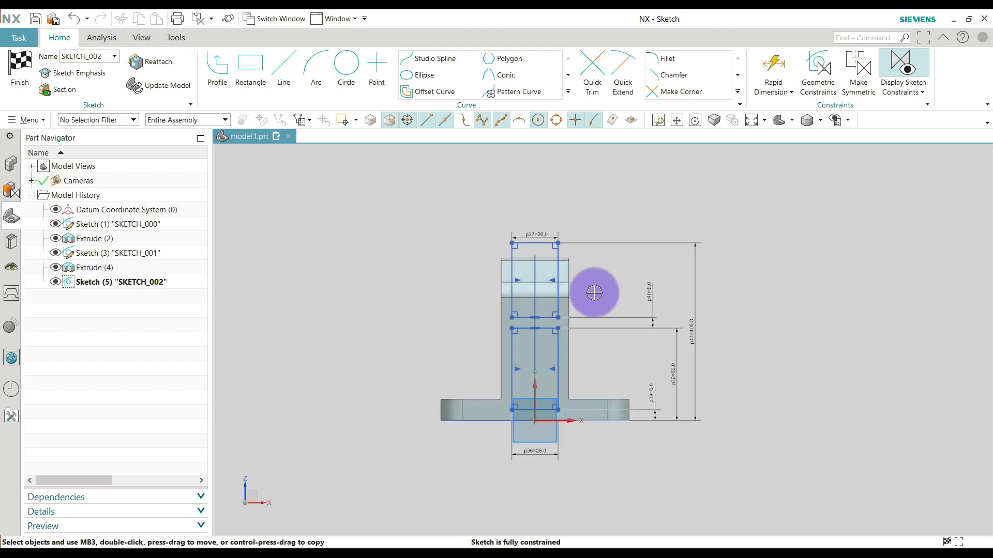
pyautogui.scroll(2, 553, 459)
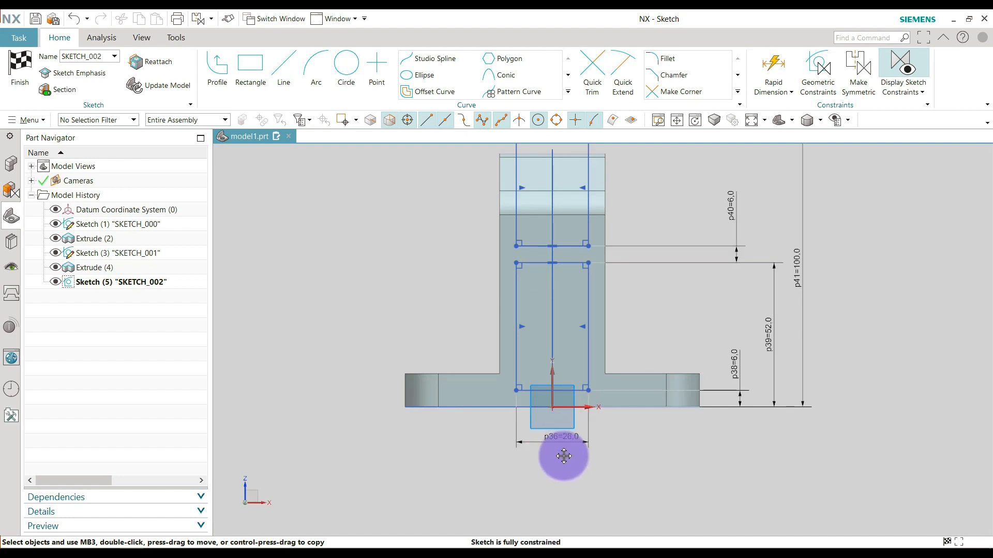
pyautogui.scroll(2, 523, 243)
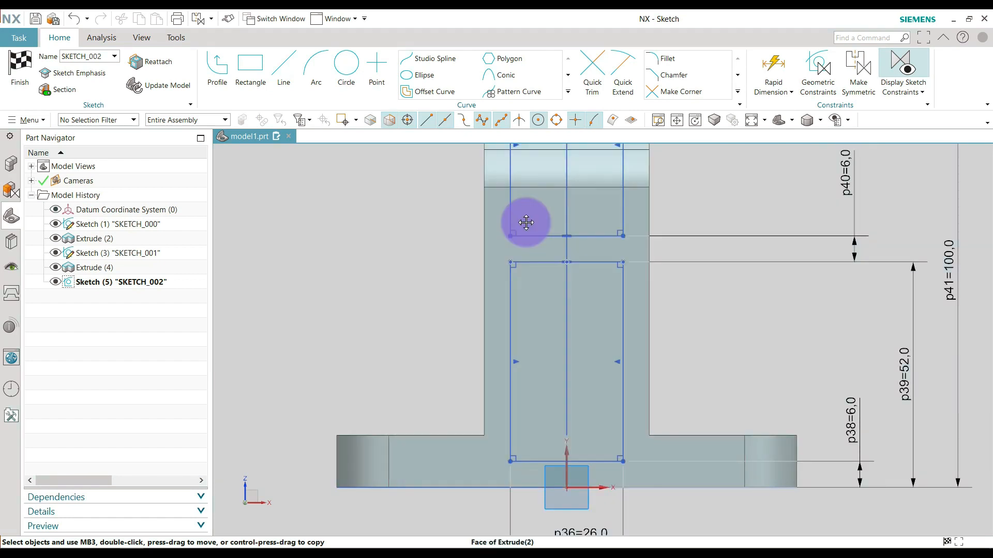
pyautogui.scroll(-1, 535, 230)
pyautogui.scroll(-2, 532, 308)
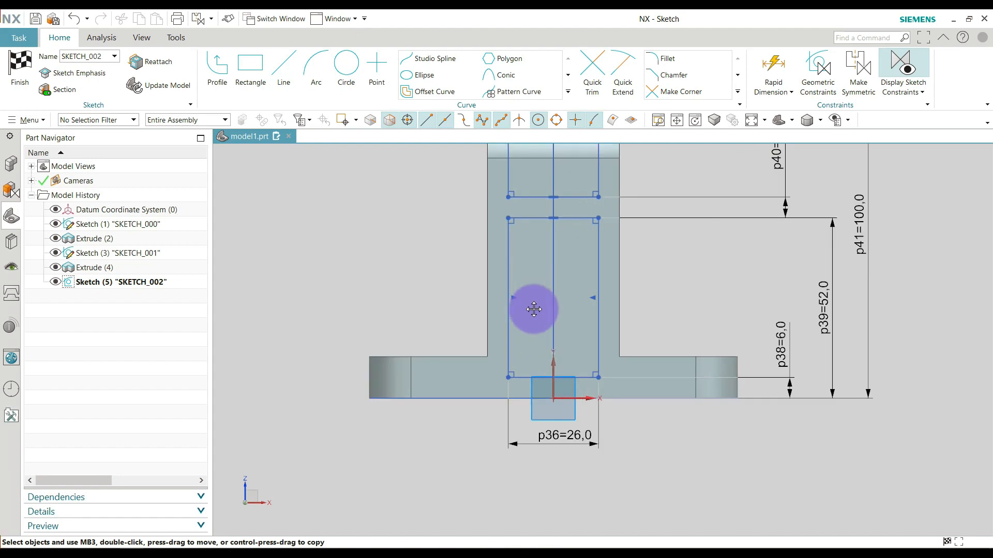
pyautogui.scroll(2, 523, 217)
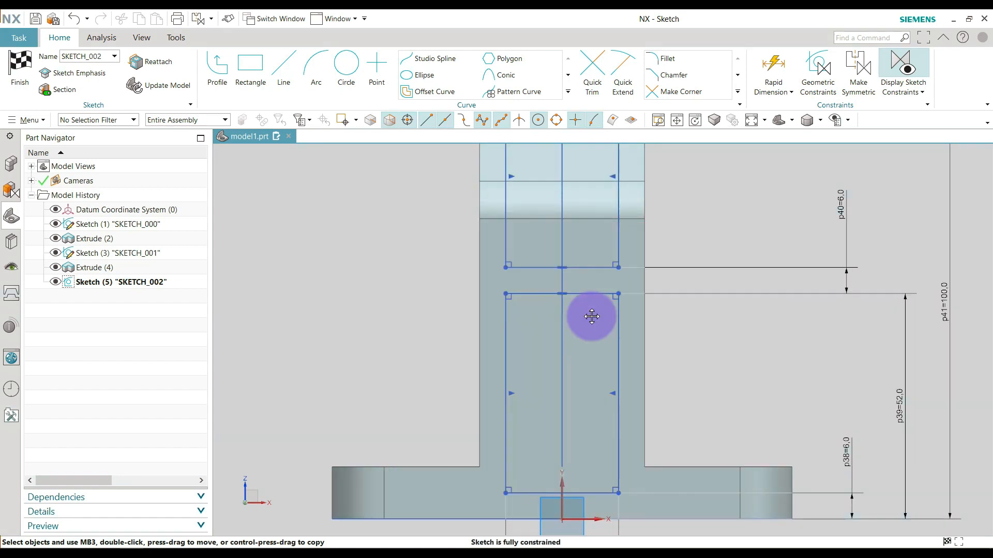
pyautogui.scroll(-1, 591, 313)
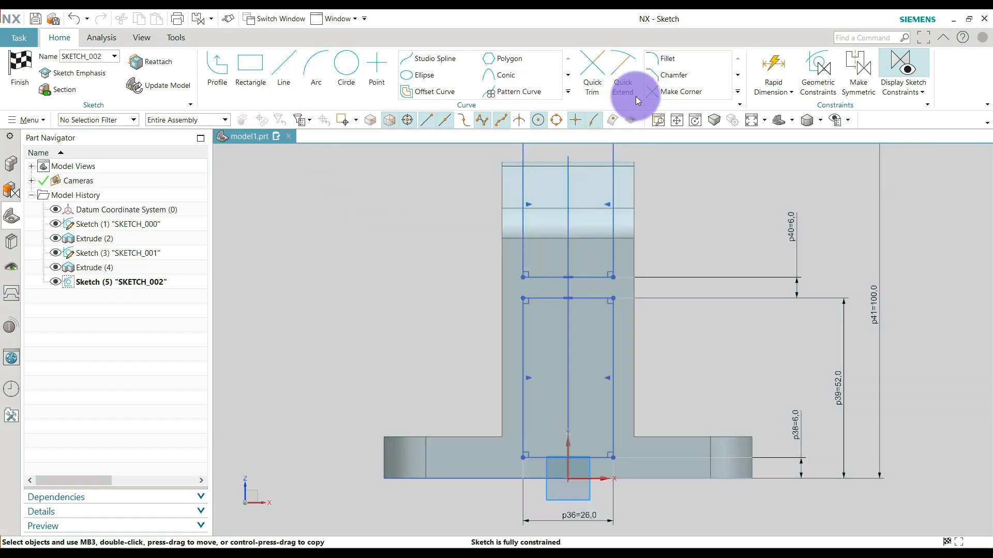
# Add sketch fillets of about 7 mm radius to both bottom corners of the upper rectangle.
pyautogui.click(667, 62)
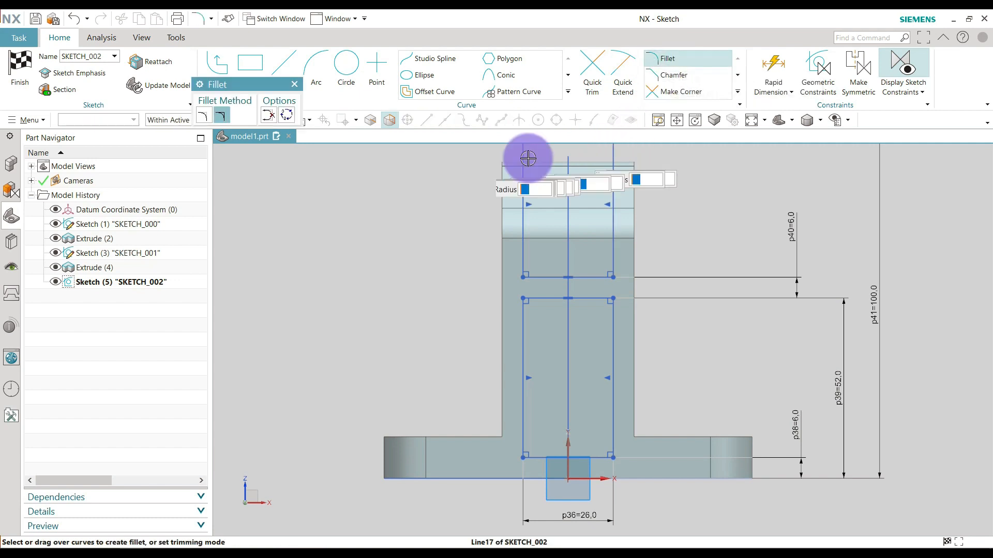
pyautogui.scroll(5, 518, 263)
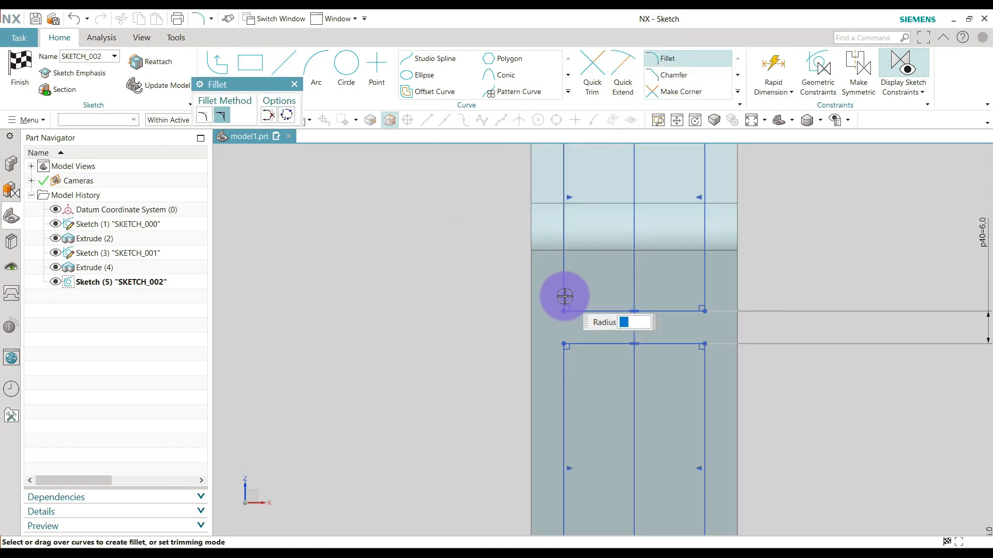
pyautogui.scroll(1, 565, 295)
pyautogui.click(588, 316)
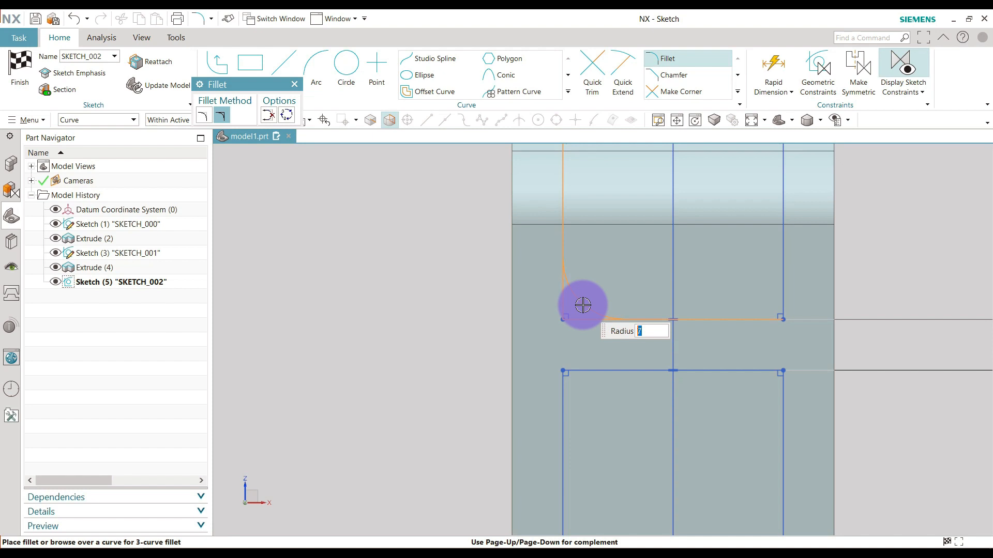
pyautogui.click(583, 306)
pyautogui.click(780, 283)
pyautogui.click(768, 299)
pyautogui.scroll(-2, 733, 303)
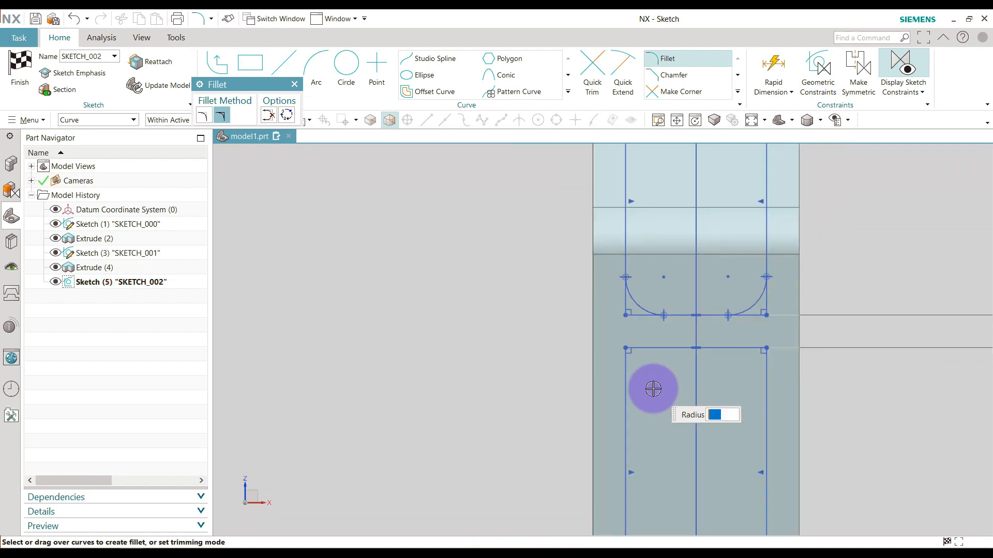
# Add sketch fillets of about 6.5 mm radius to both top corners of the lower rectangle.
pyautogui.scroll(3, 654, 386)
pyautogui.click(625, 309)
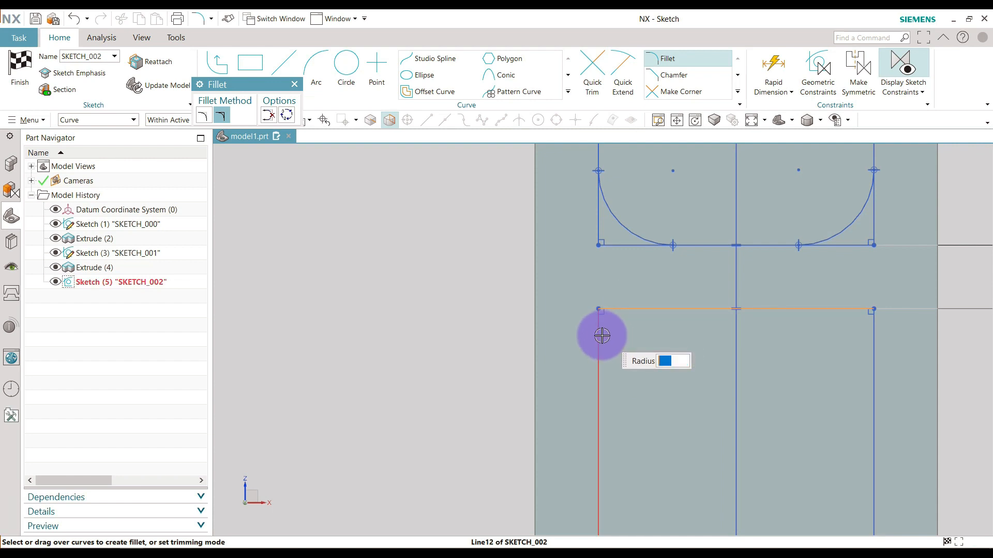
pyautogui.click(601, 336)
pyautogui.click(615, 329)
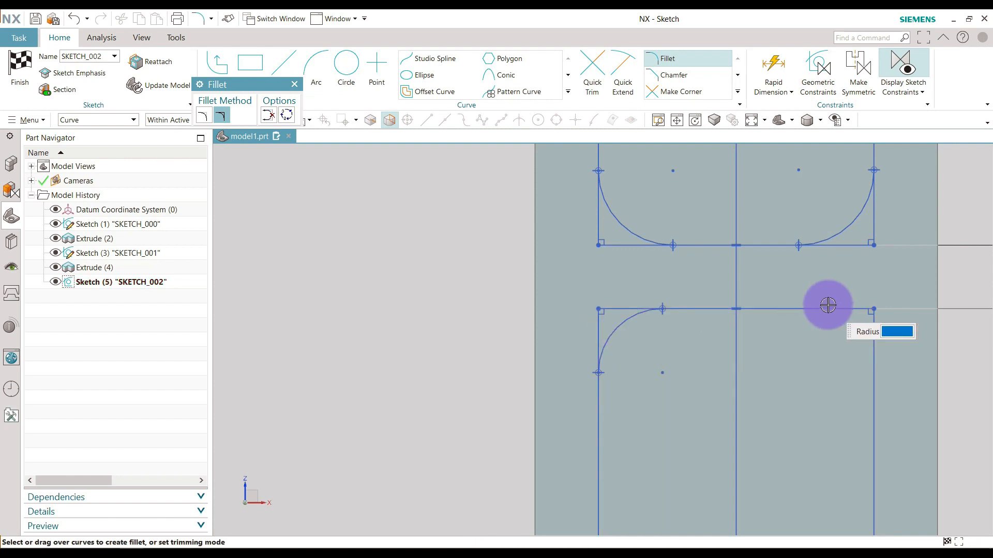
pyautogui.click(862, 342)
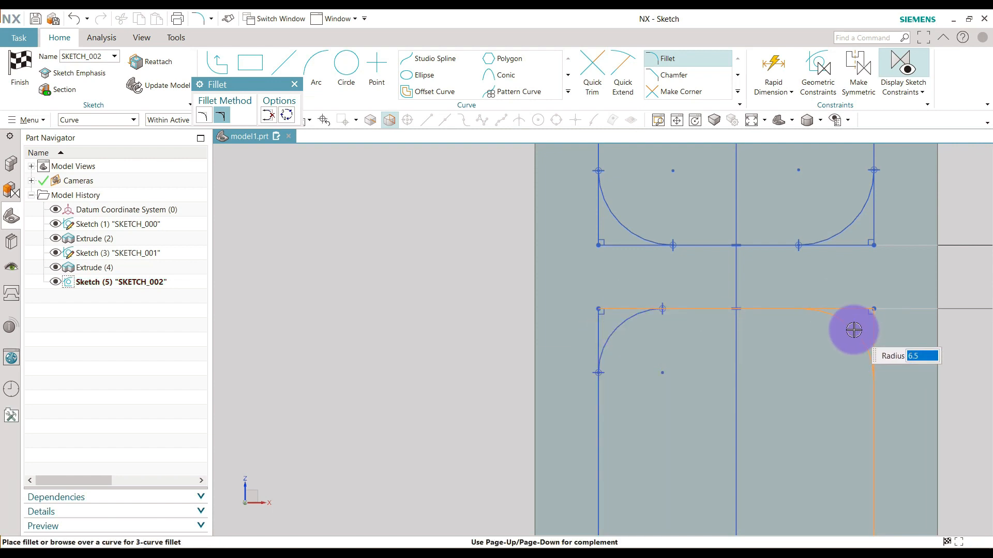
pyautogui.click(853, 332)
# Add freely sized sketch fillets to both bottom corners of the lower rectangle and end the Fillet command.
pyautogui.scroll(-5, 742, 279)
pyautogui.scroll(5, 707, 461)
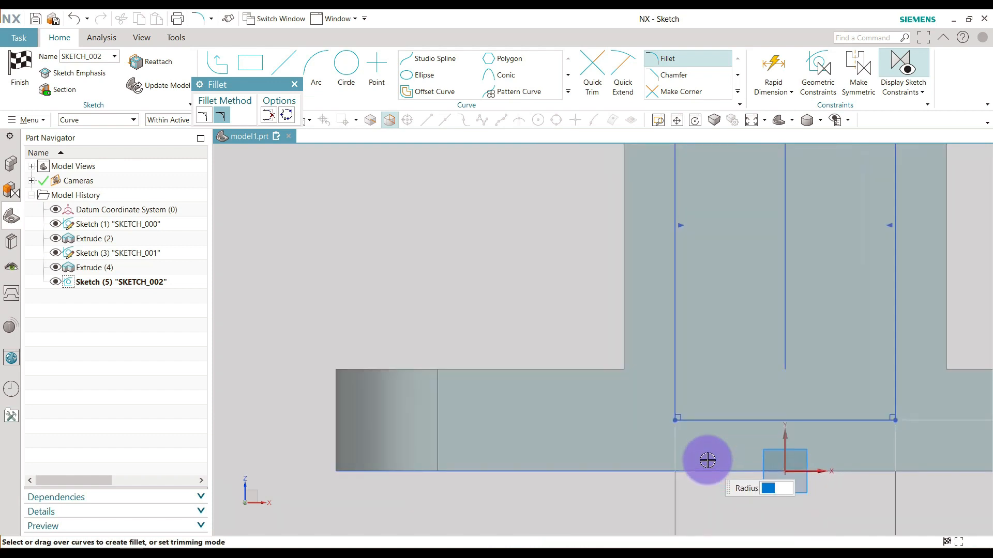
pyautogui.click(674, 377)
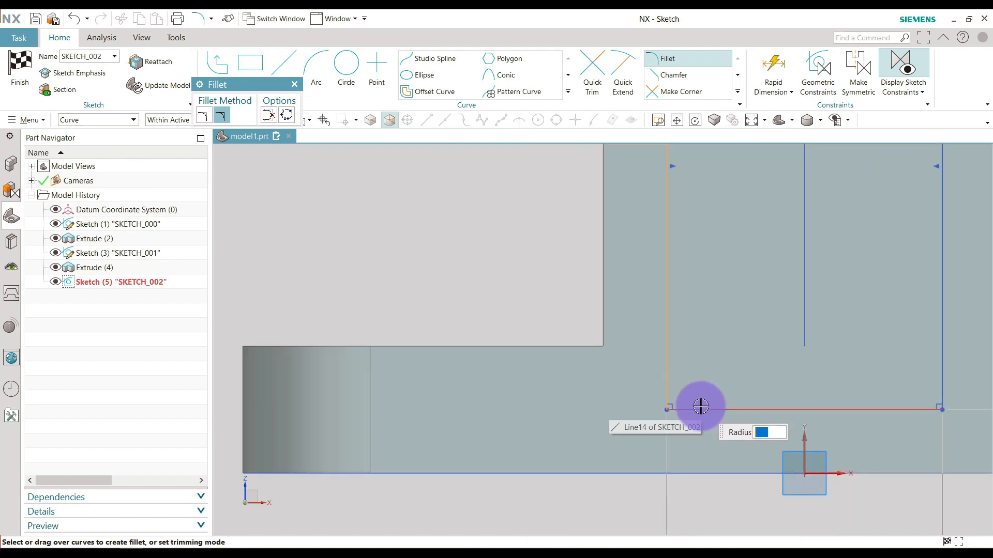
pyautogui.click(701, 408)
pyautogui.click(685, 392)
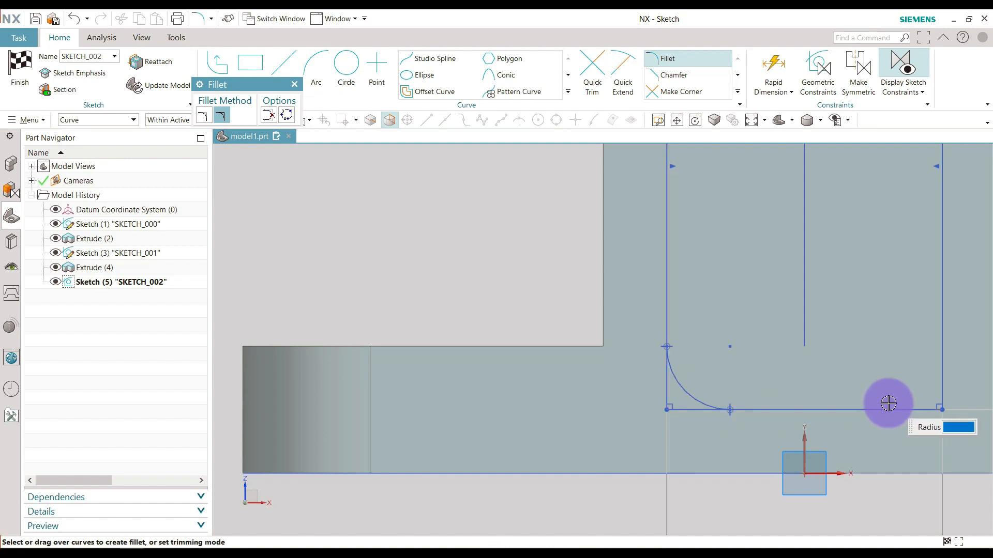
pyautogui.click(941, 371)
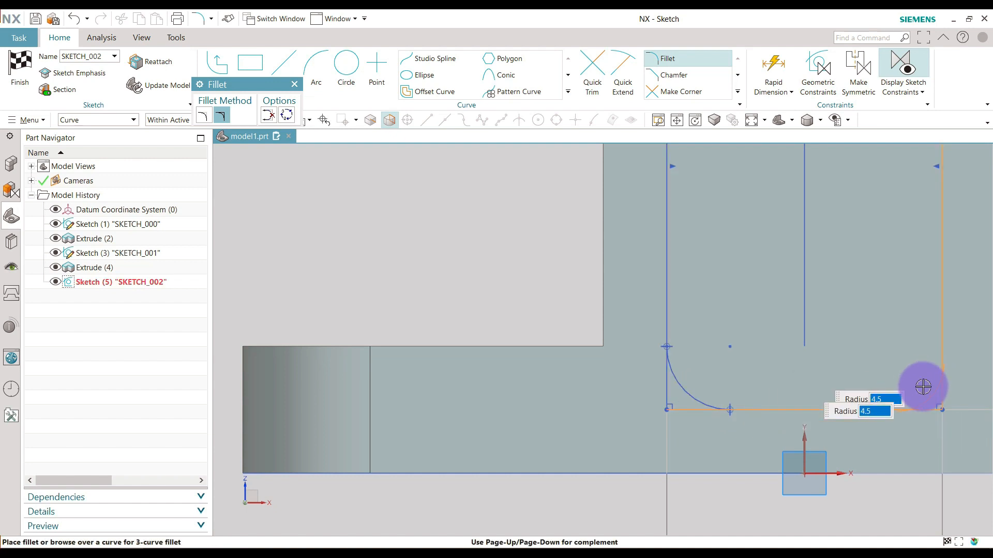
pyautogui.click(913, 396)
pyautogui.press('Escape')
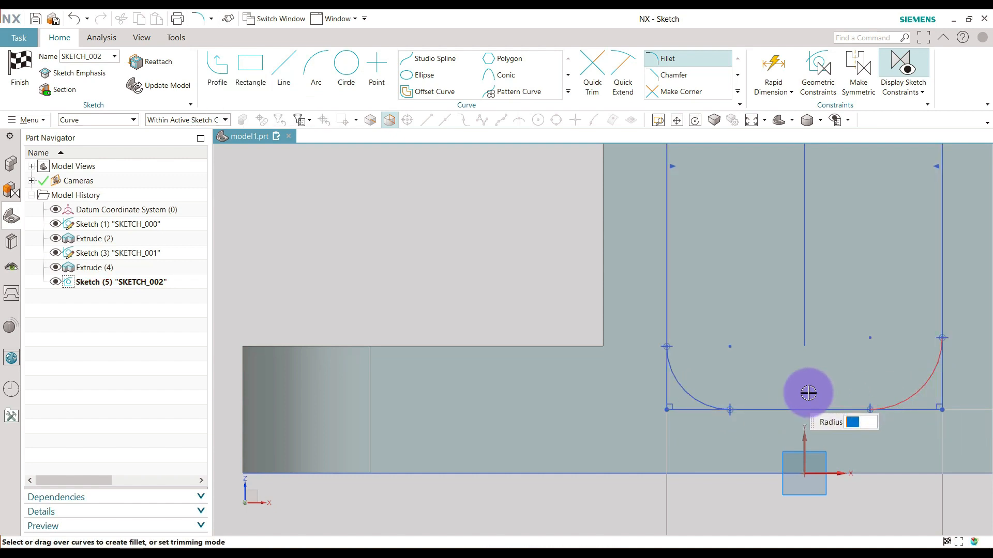
# Add a radial dimension, using the Radial method, to the upper rectangle's bottom-left fillet and set its radius to 4 mm.
pyautogui.scroll(-6, 748, 407)
pyautogui.scroll(3, 758, 293)
pyautogui.scroll(-2, 701, 199)
pyautogui.scroll(-2, 571, 197)
pyautogui.scroll(2, 706, 219)
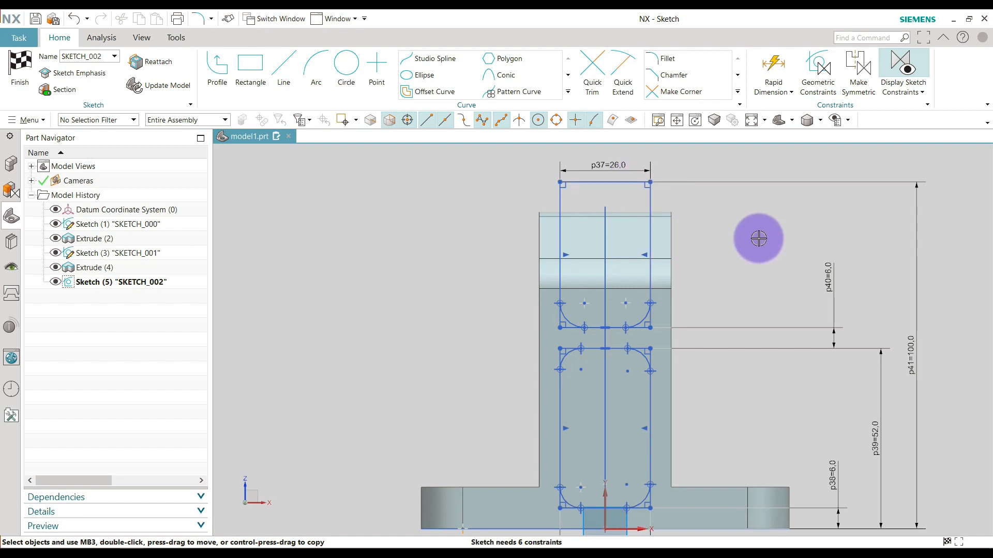
pyautogui.scroll(-1, 586, 268)
pyautogui.scroll(1, 608, 353)
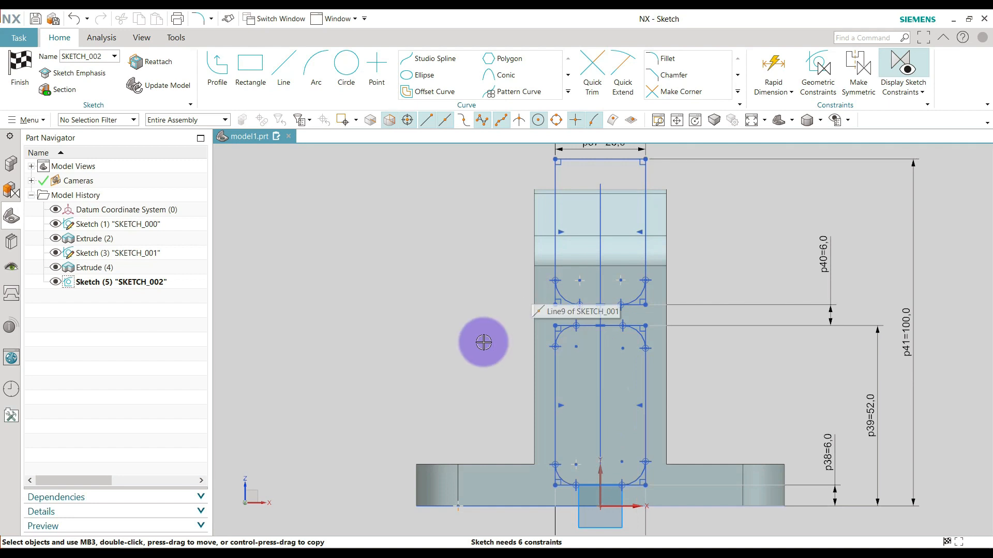
pyautogui.click(776, 95)
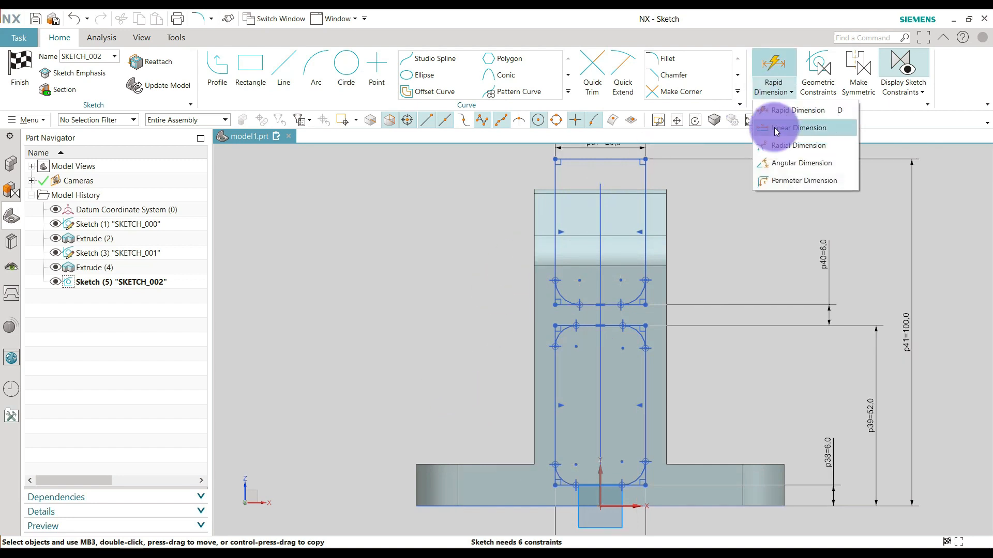
pyautogui.click(790, 149)
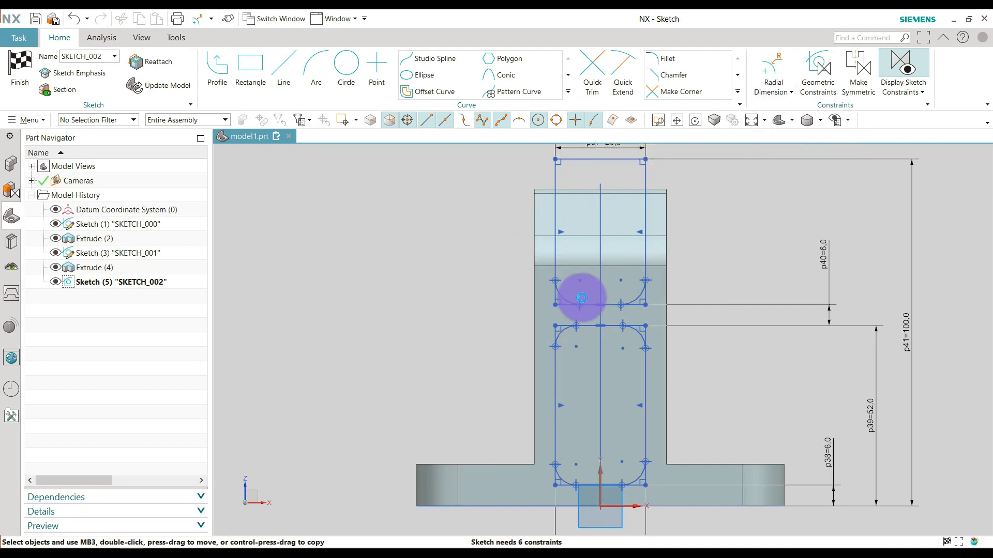
pyautogui.click(565, 293)
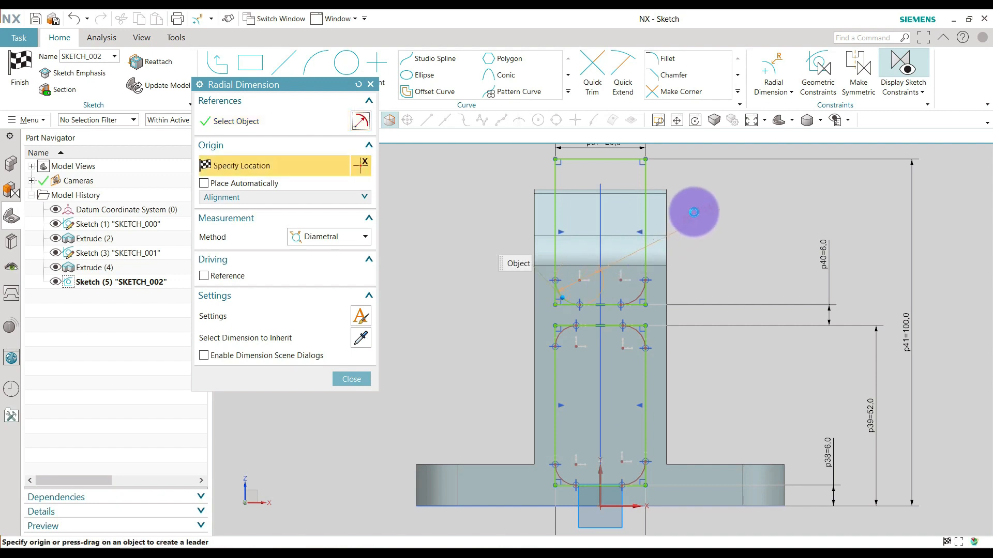
pyautogui.click(310, 237)
pyautogui.click(313, 267)
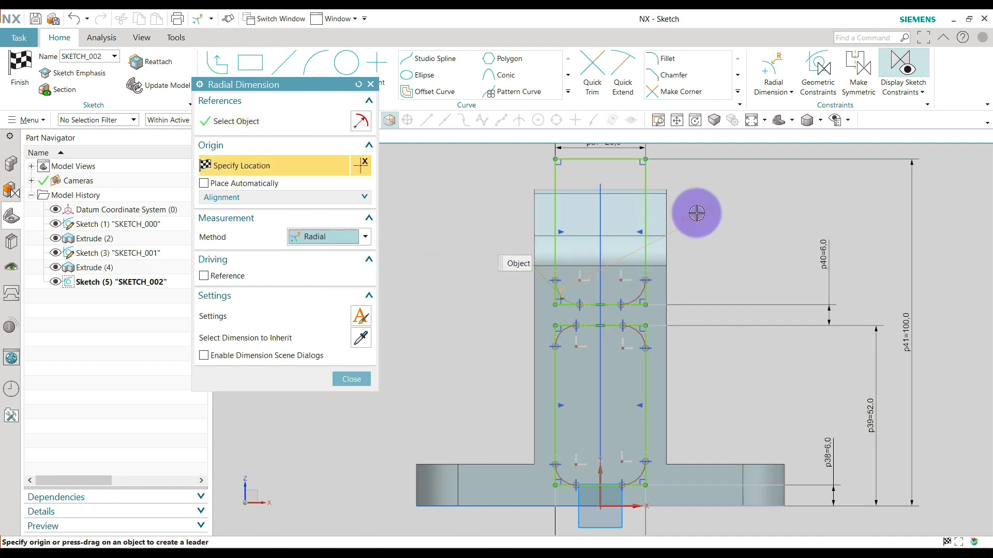
pyautogui.click(759, 195)
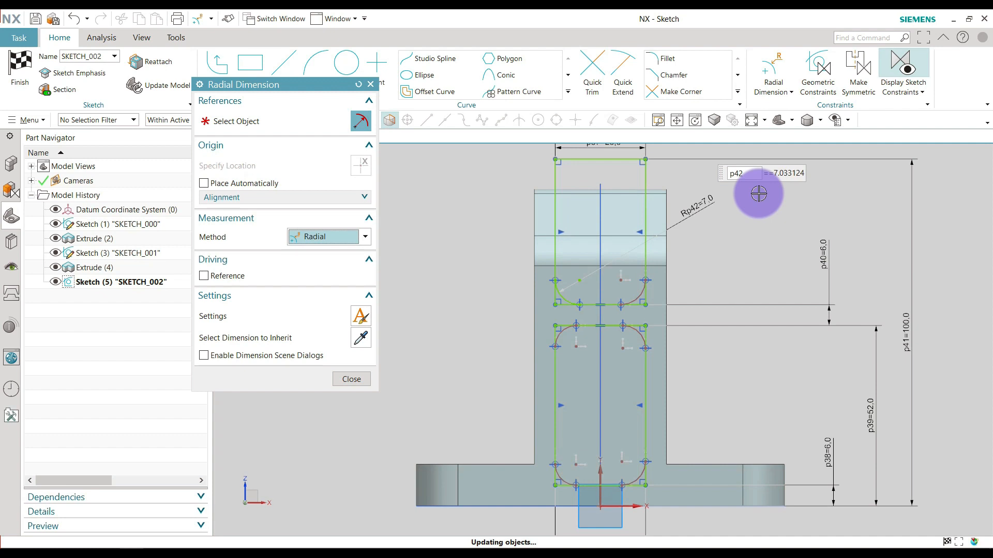
pyautogui.write('4')
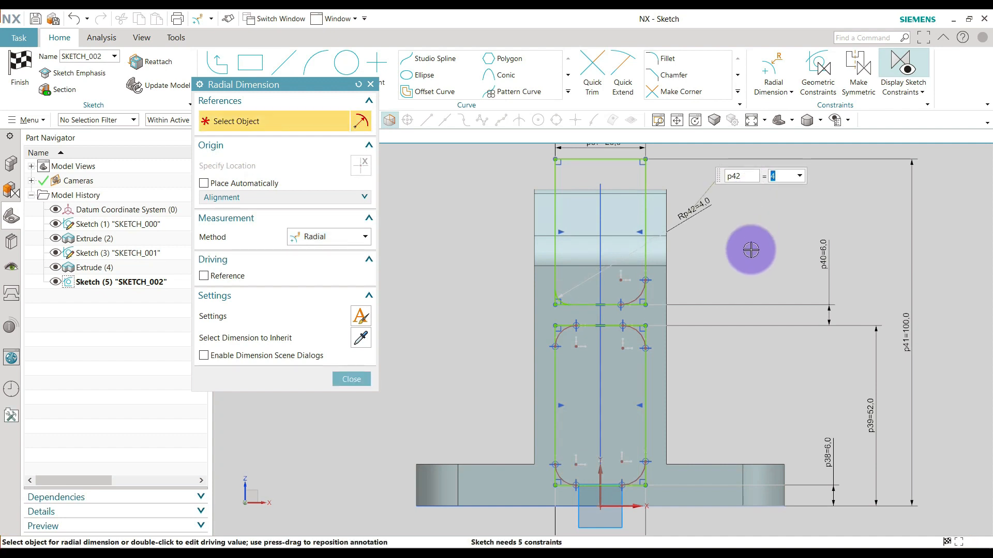
pyautogui.press('Escape')
# Apply an Equal Radius constraint to the other five fillets of both rectangles, constraining them to the 4 mm fillet.
pyautogui.press('c')
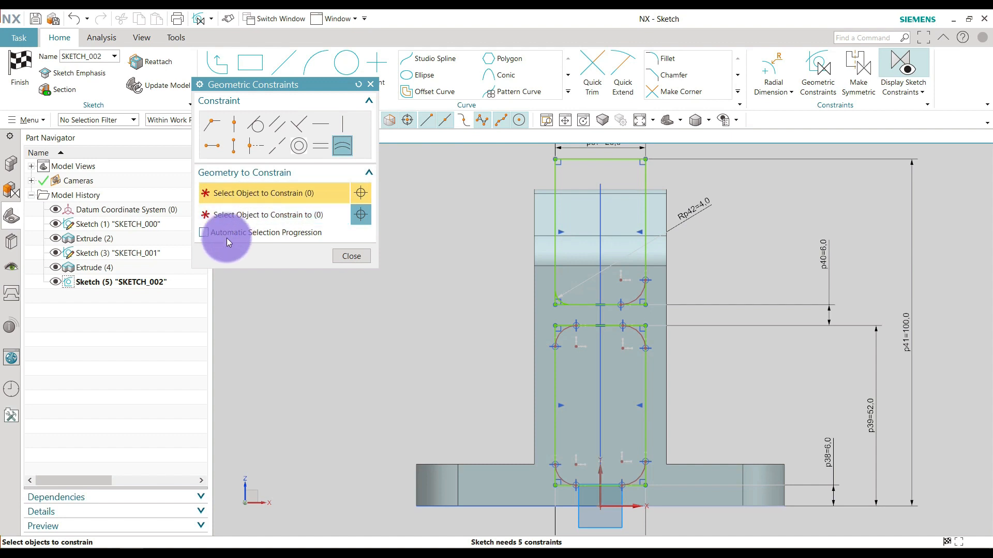
pyautogui.scroll(-4, 615, 274)
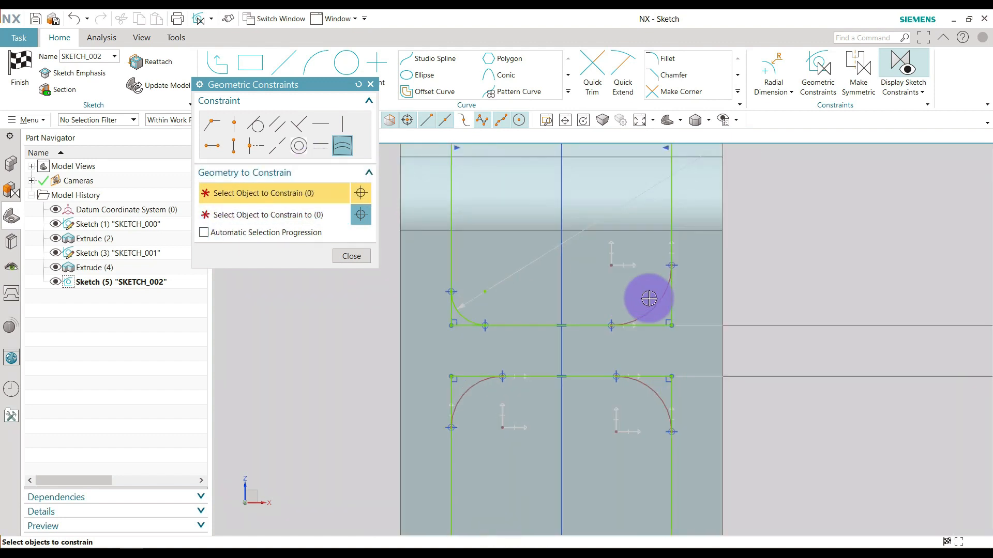
pyautogui.click(654, 297)
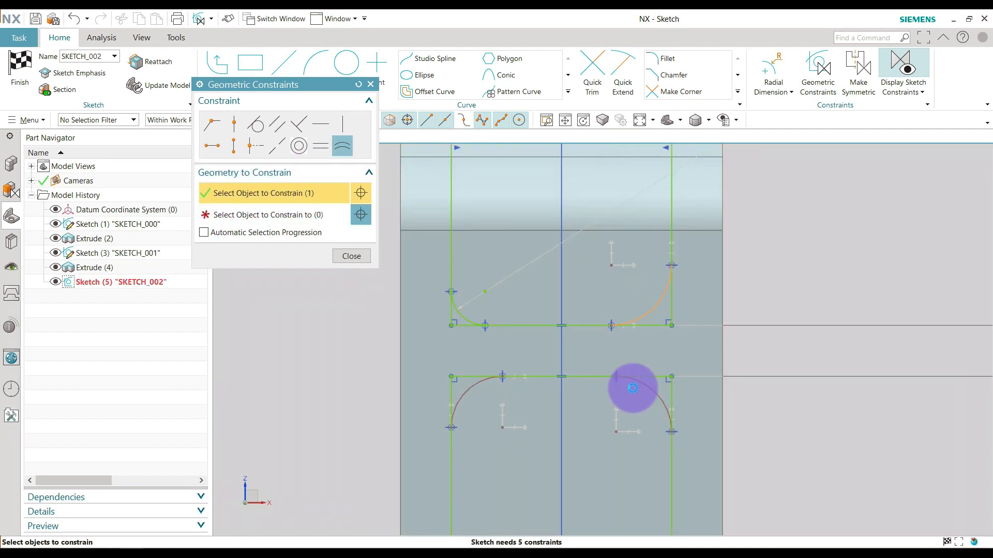
pyautogui.click(632, 388)
pyautogui.click(461, 395)
pyautogui.scroll(4, 616, 290)
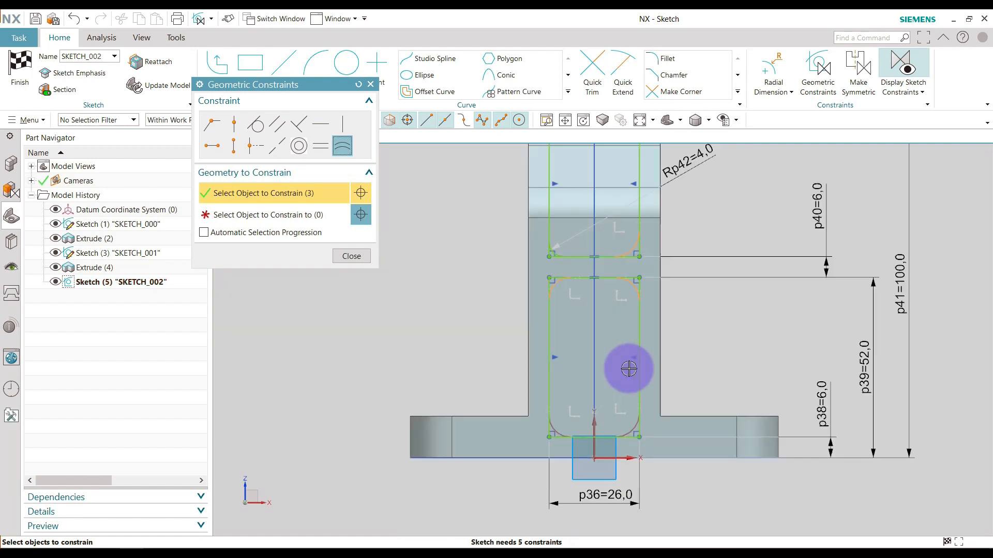
pyautogui.scroll(-2, 629, 369)
pyautogui.click(634, 467)
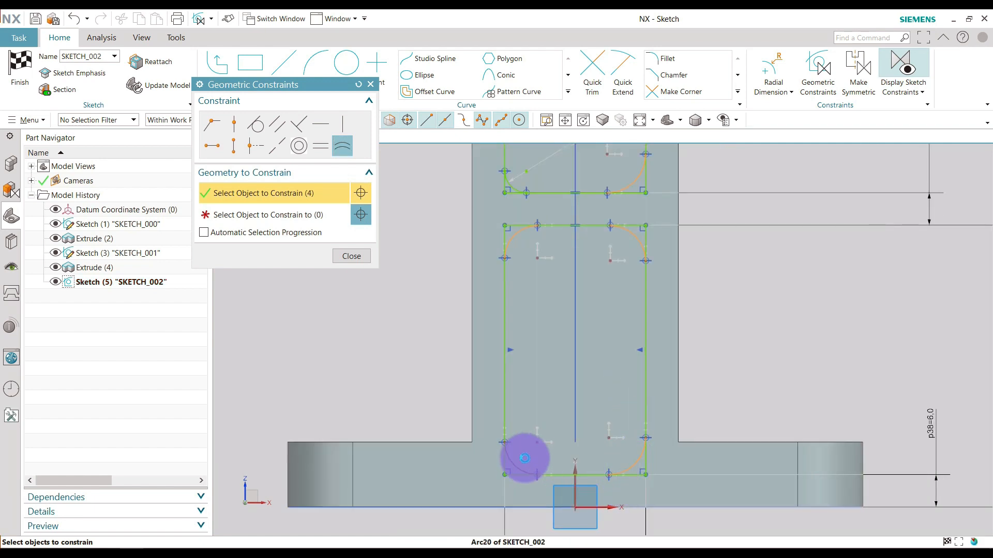
pyautogui.click(517, 463)
pyautogui.click(312, 212)
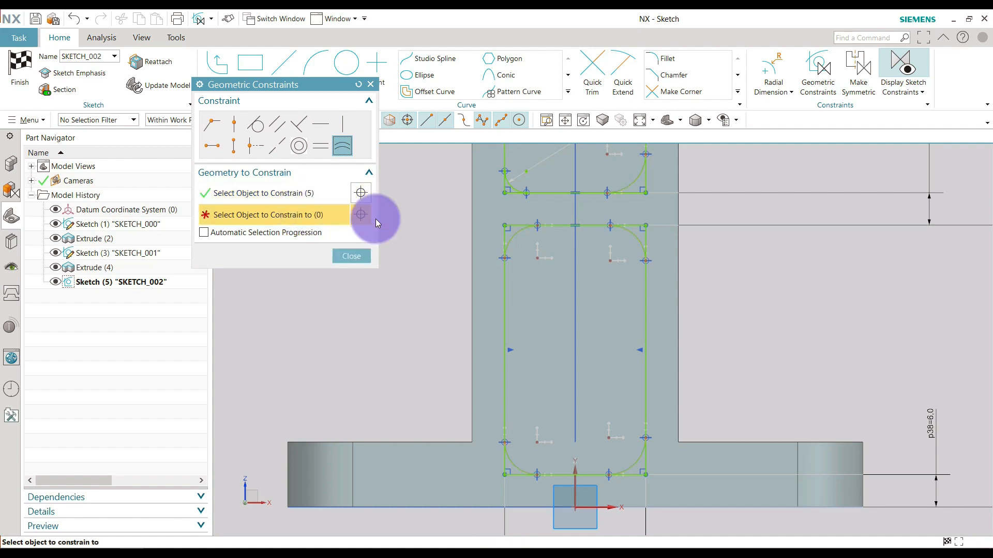
pyautogui.scroll(-3, 523, 169)
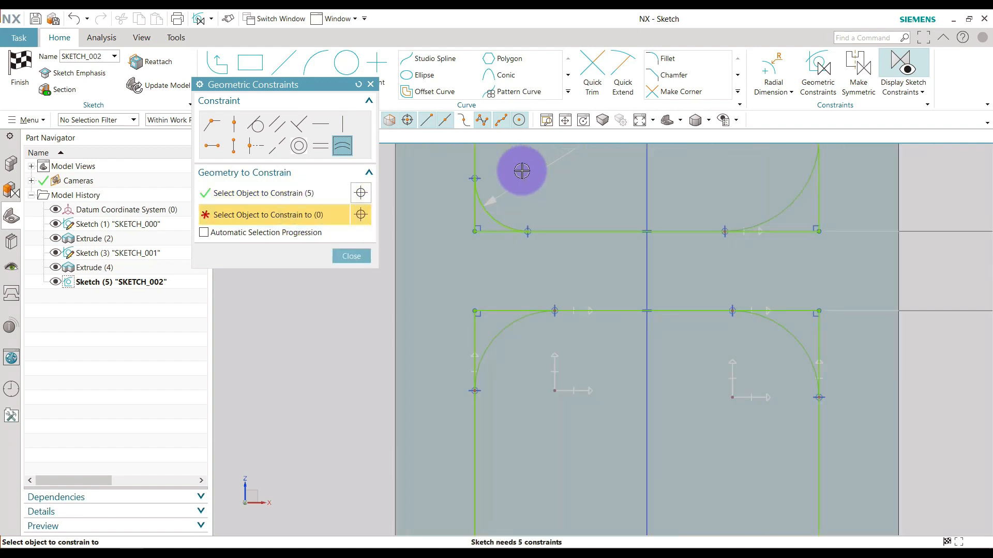
pyautogui.click(496, 218)
pyautogui.scroll(5, 571, 281)
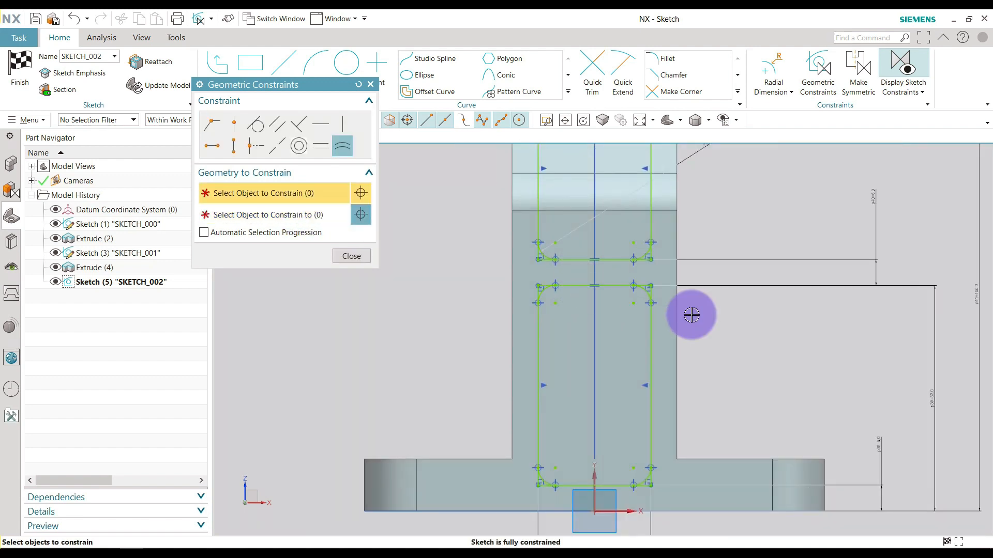
pyautogui.scroll(2, 594, 351)
pyautogui.click(351, 255)
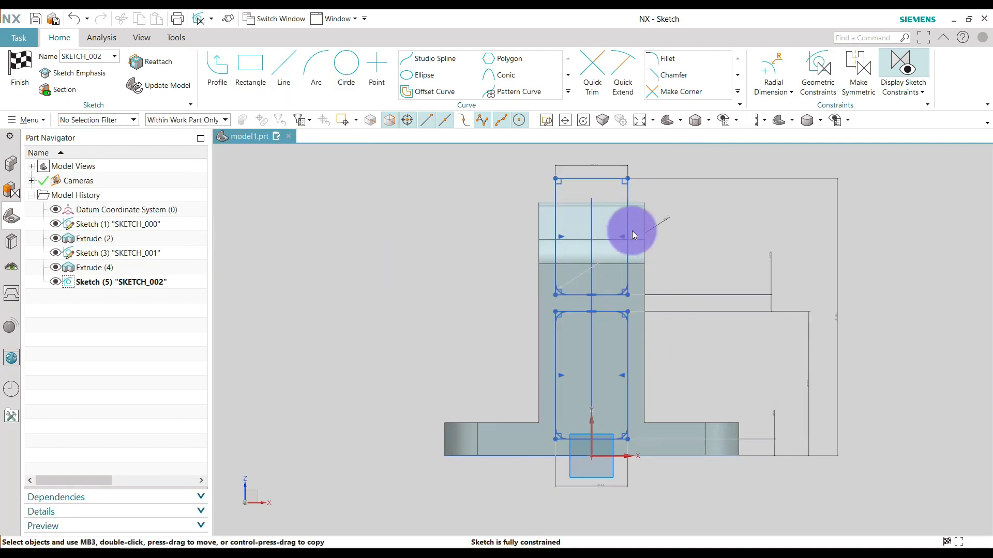
pyautogui.moveTo(634, 235); pyautogui.dragTo(659, 215)
pyautogui.press('c')
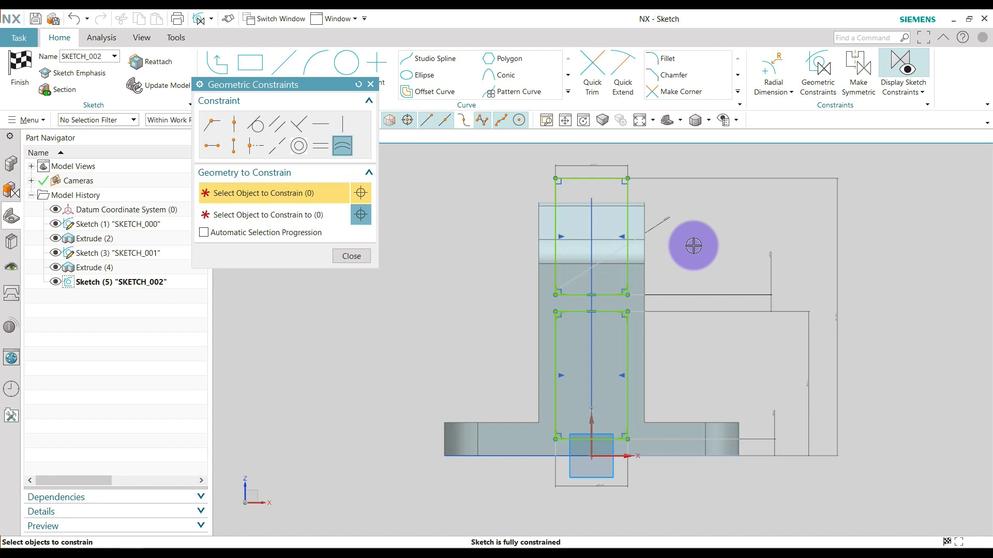
pyautogui.press('Escape')
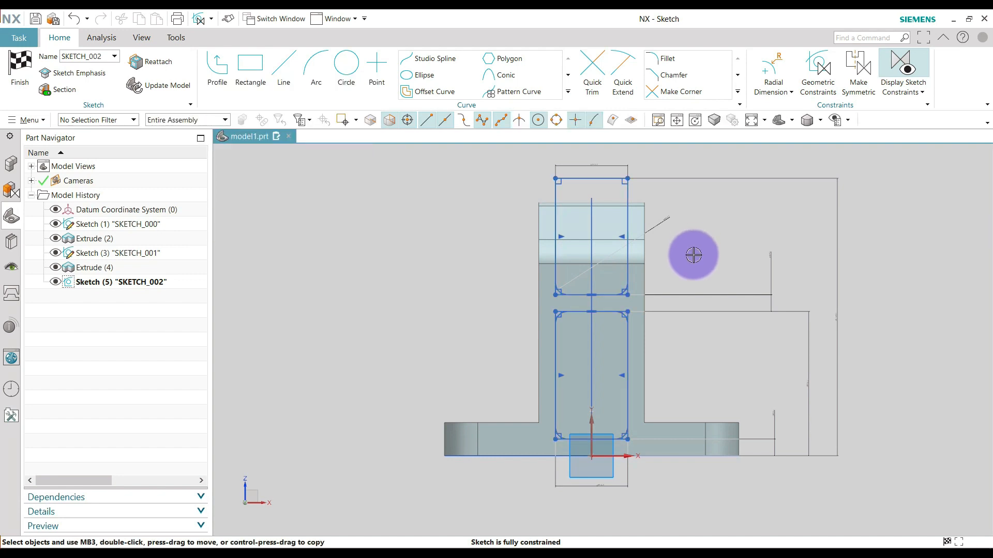
# Reposition the 6 mm gap dimension between the two rectangles closer to the upright and finish the sketch.
pyautogui.scroll(1, 694, 255)
pyautogui.scroll(-1, 696, 269)
pyautogui.moveTo(773, 257); pyautogui.dragTo(712, 257)
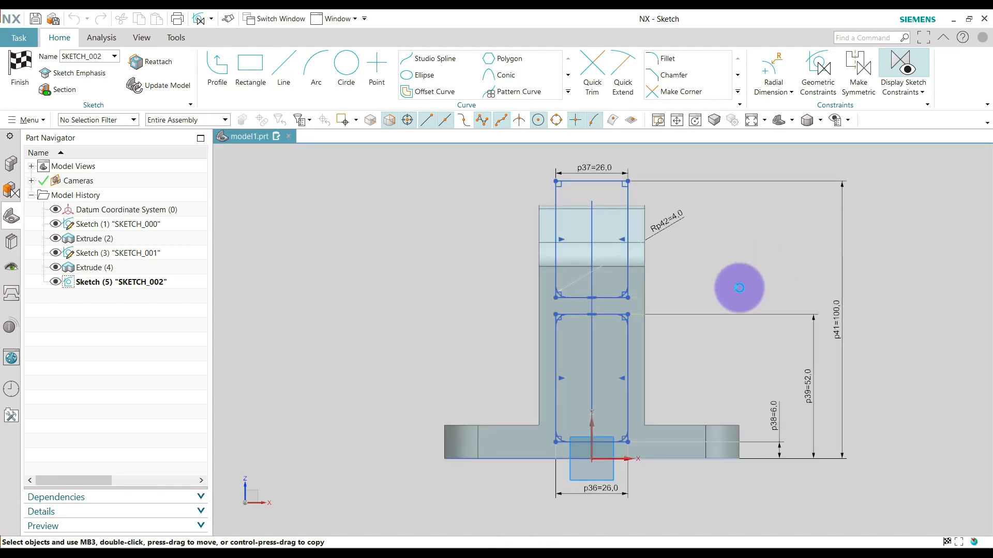
pyautogui.scroll(-1, 722, 328)
pyautogui.scroll(1, 647, 216)
pyautogui.scroll(1, 647, 217)
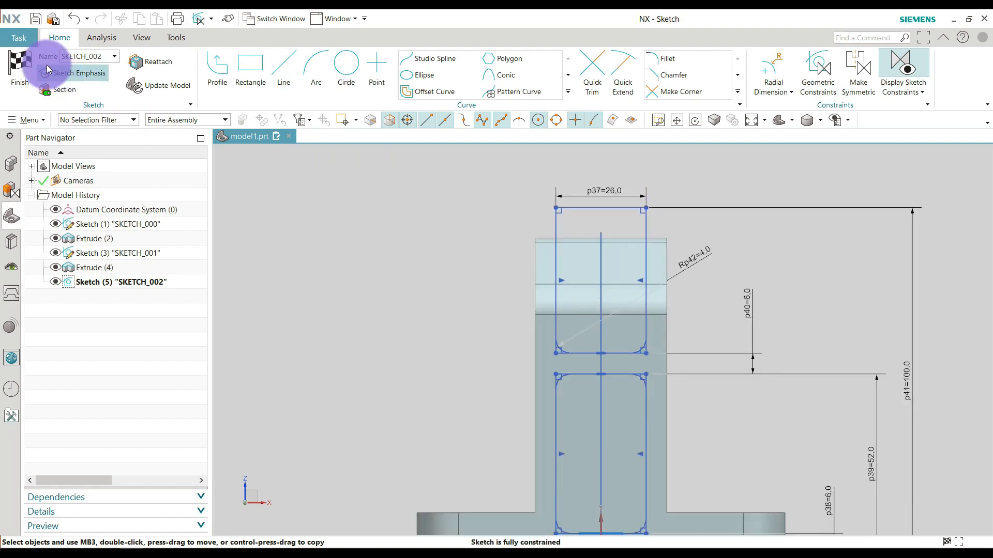
pyautogui.click(25, 66)
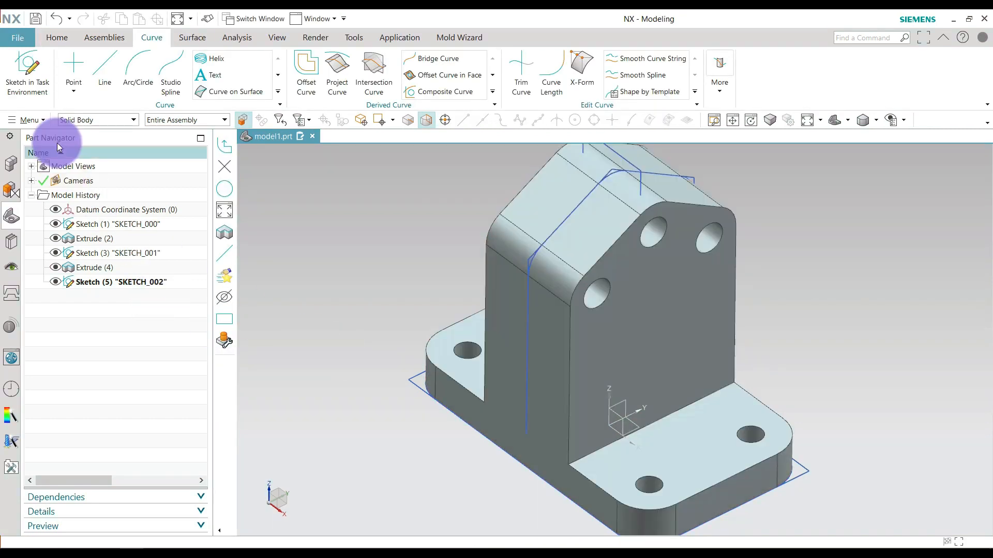
# Start an Extrude and set the model's display style to Wireframe with Dim Edges.
pyautogui.click(61, 39)
pyautogui.click(170, 66)
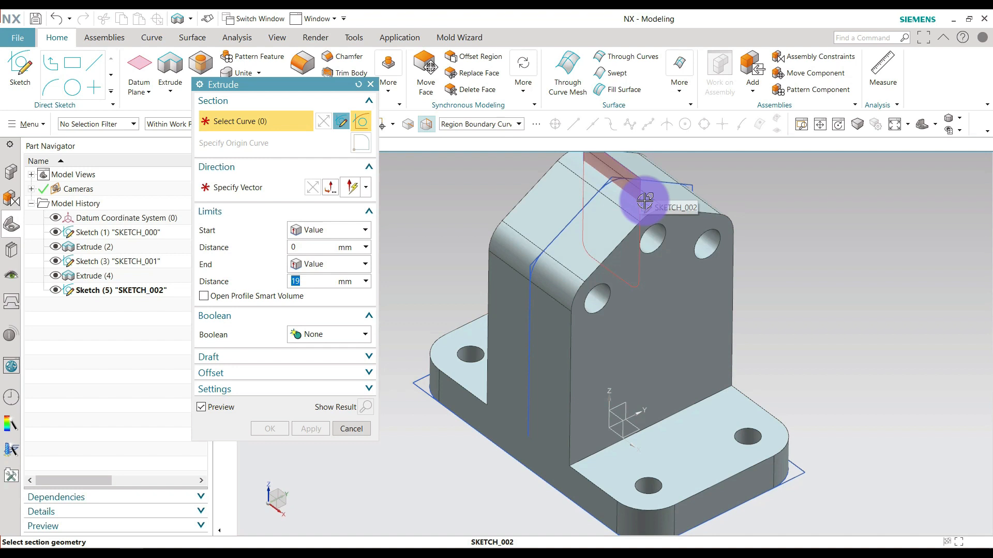
pyautogui.moveTo(678, 348); pyautogui.dragTo(739, 354, button='middle')
pyautogui.scroll(-2, 687, 377)
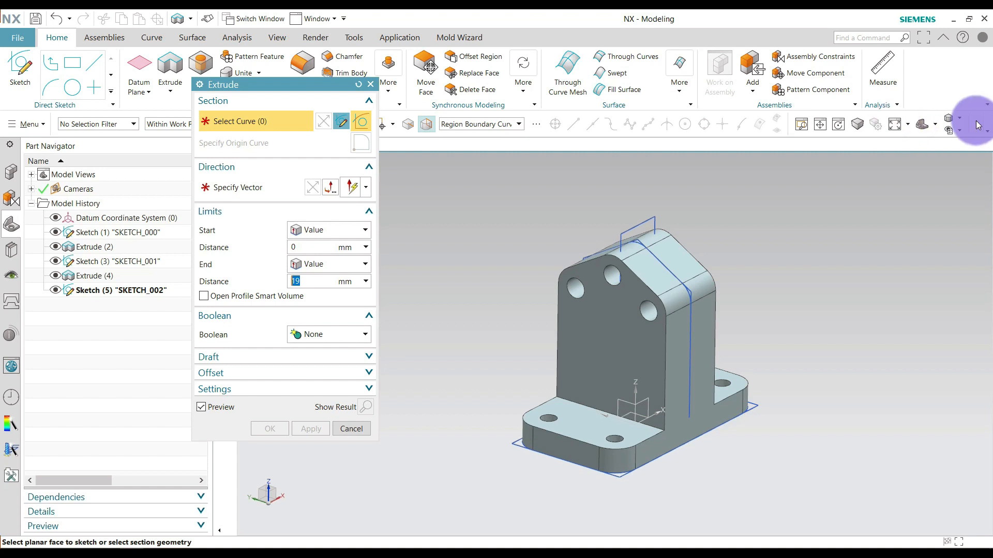
pyautogui.click(960, 118)
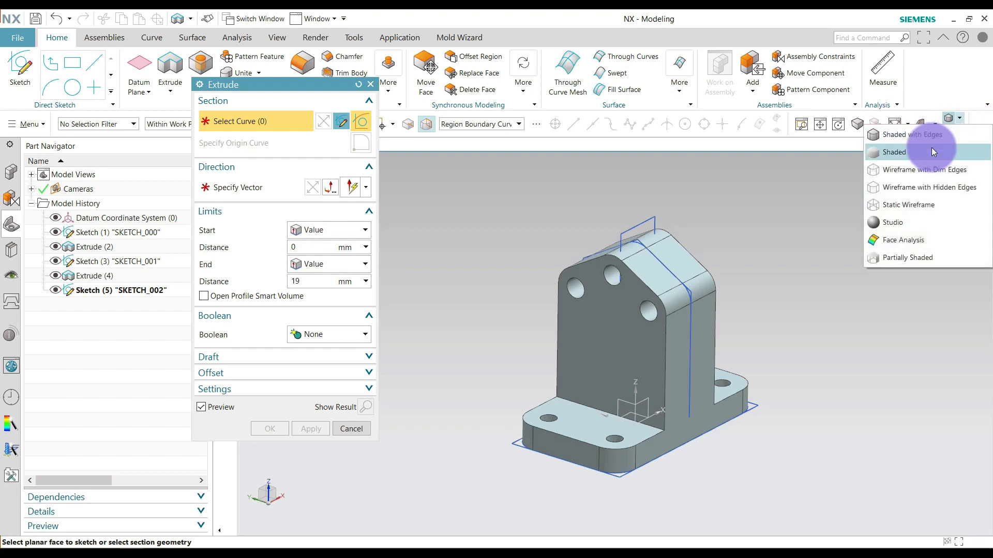
pyautogui.click(903, 174)
# Select both filleted rectangles of SKETCH_002, picking them from behind the upright's face, as the Extrude section.
pyautogui.moveTo(776, 282)
pyautogui.mouseDown(button='middle')
pyautogui.moveTo(767, 281)
pyautogui.moveTo(791, 272)
pyautogui.moveTo(760, 282)
pyautogui.mouseUp(button='middle')
pyautogui.scroll(4, 613, 317)
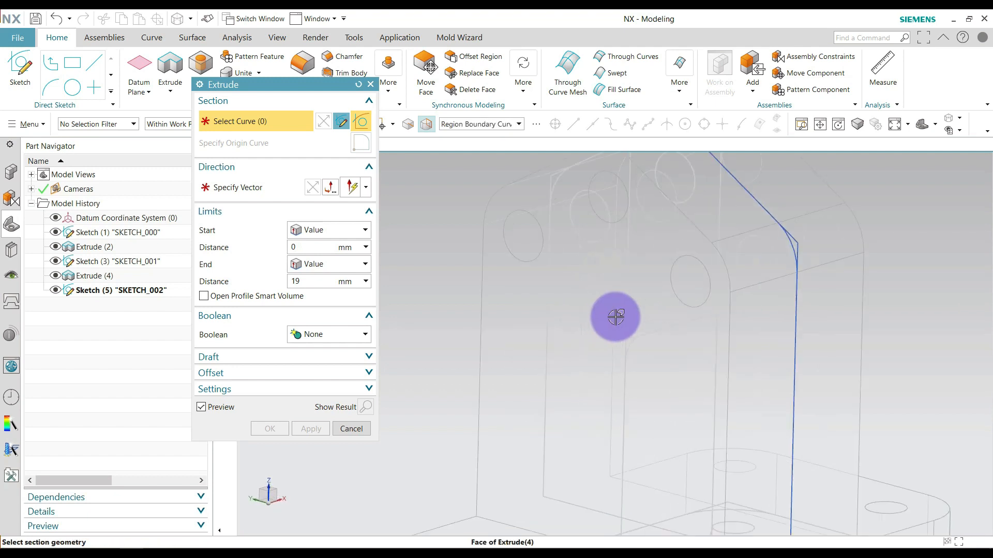
pyautogui.click(637, 300)
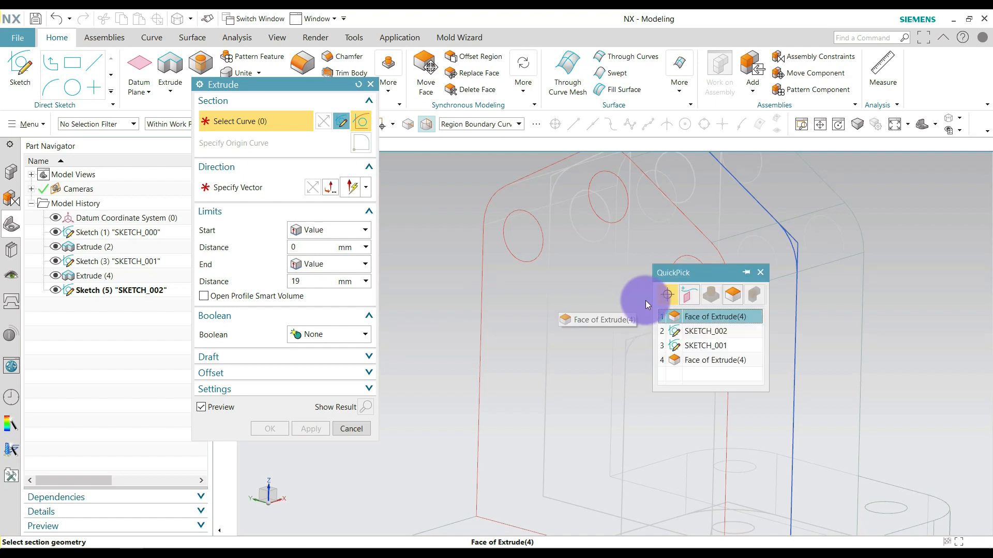
pyautogui.click(693, 331)
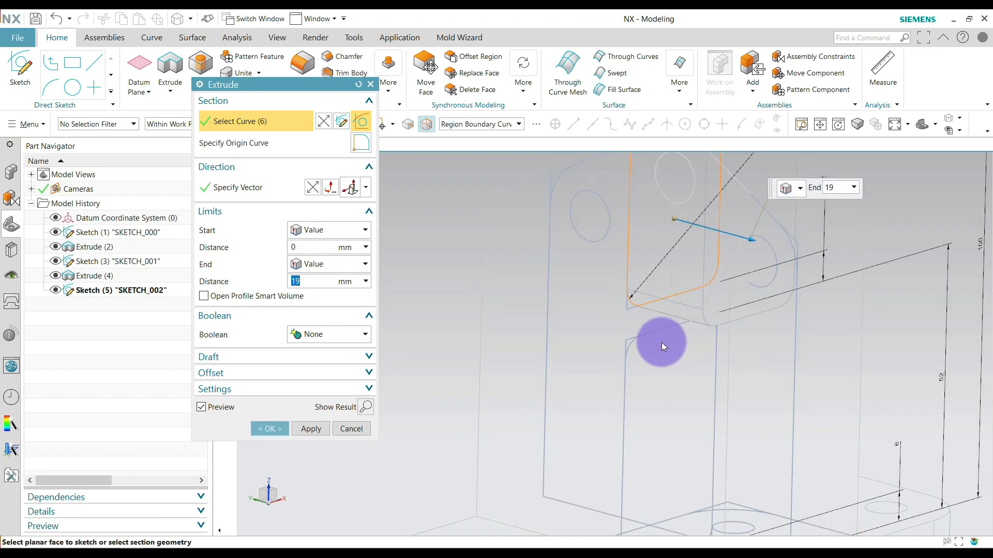
pyautogui.click(632, 340)
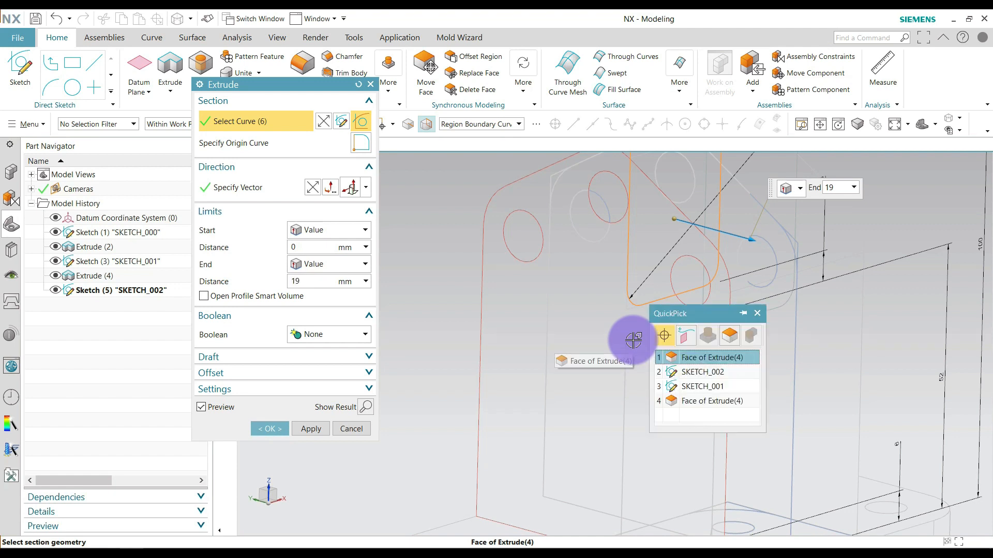
pyautogui.click(693, 369)
pyautogui.scroll(-4, 645, 328)
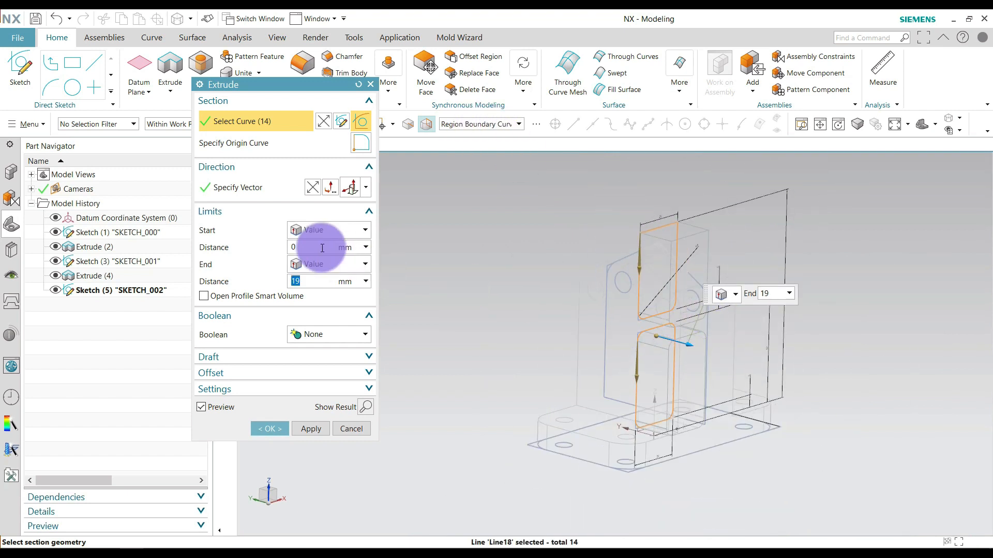
# Restore the Shaded with Edges display style and extrude the rectangles by a Symmetric Value of 40 mm.
pyautogui.click(960, 121)
pyautogui.click(939, 139)
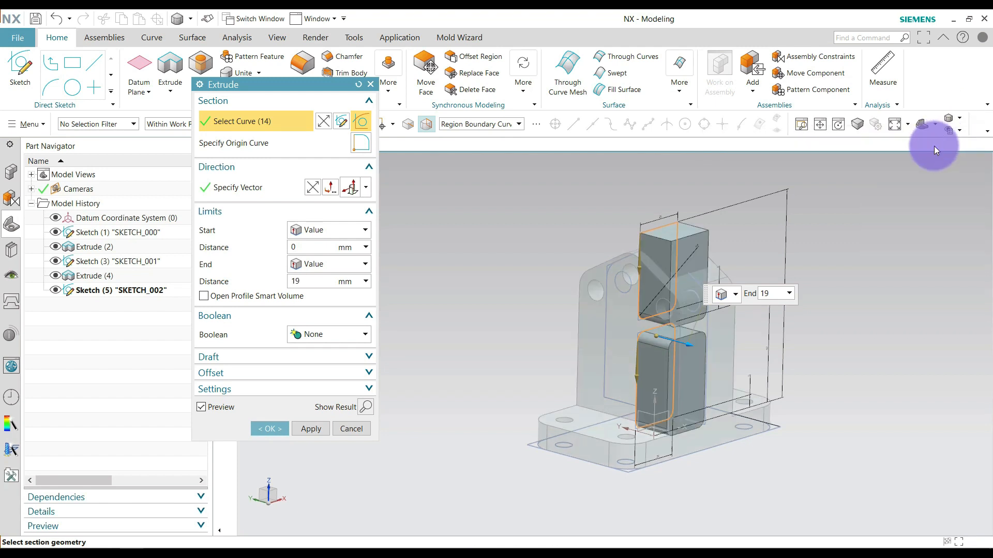
pyautogui.click(309, 230)
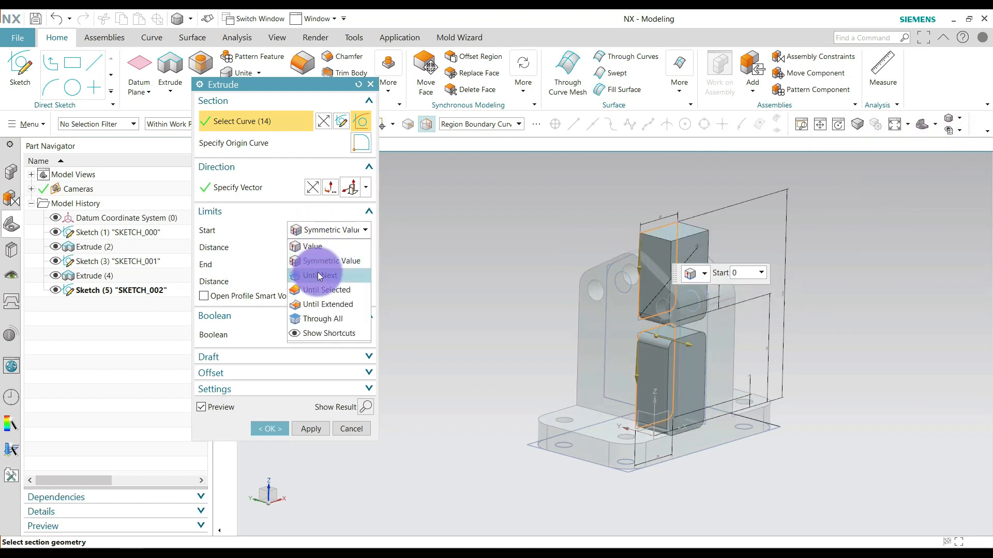
pyautogui.click(327, 262)
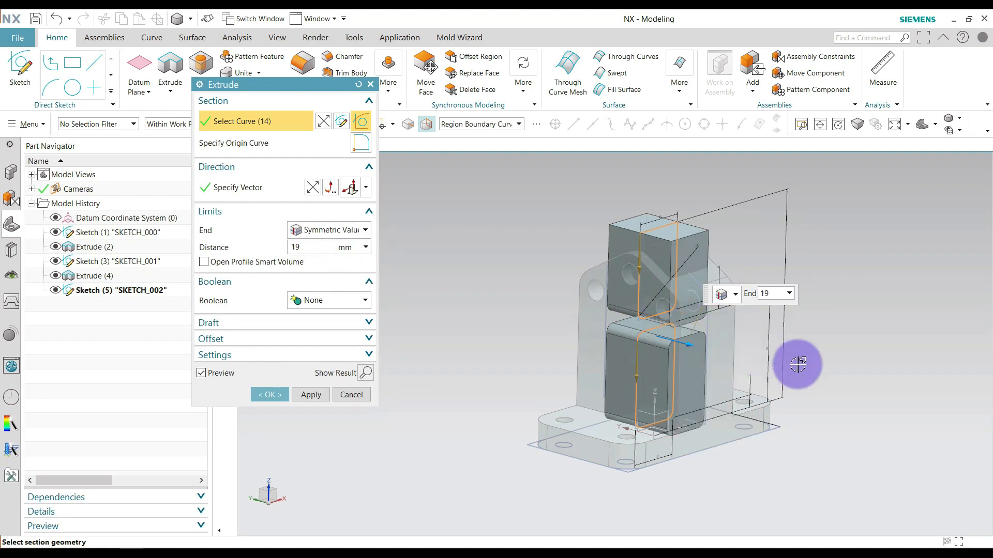
pyautogui.moveTo(831, 370); pyautogui.dragTo(731, 323, button='middle')
pyautogui.moveTo(743, 325); pyautogui.dragTo(776, 323)
pyautogui.moveTo(836, 337); pyautogui.dragTo(875, 359, button='middle')
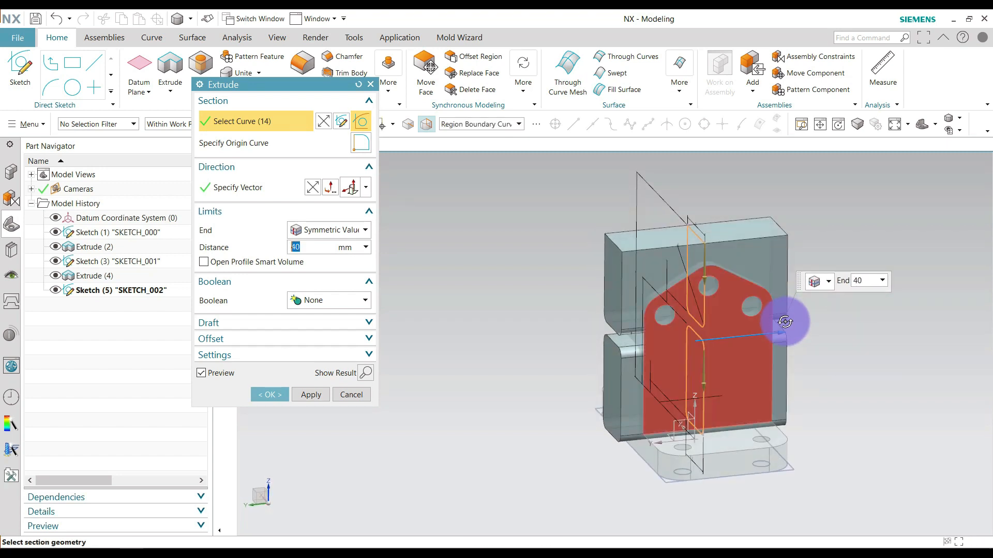
# Set the extrusion's Boolean to Subtract from the existing body and complete the cut.
pyautogui.scroll(2, 670, 308)
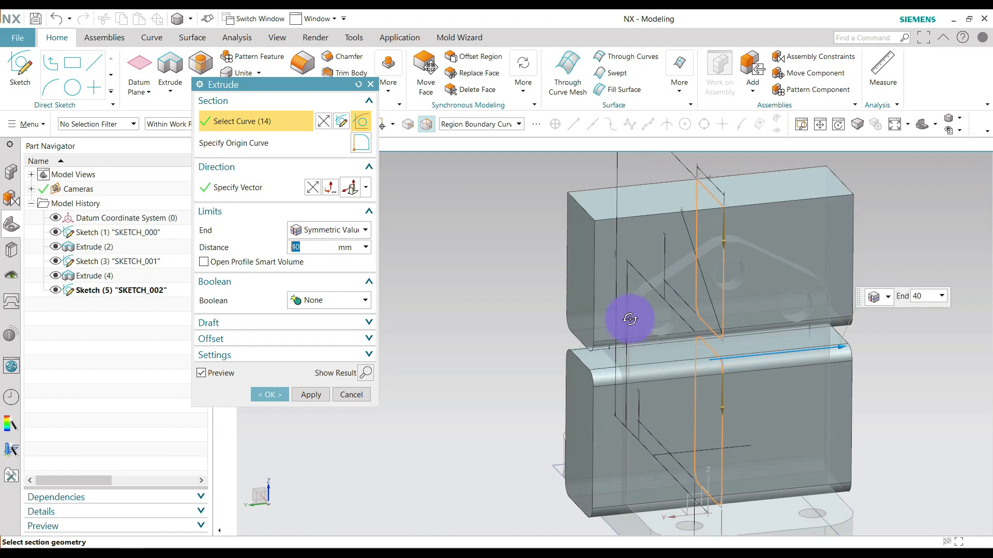
pyautogui.click(308, 303)
pyautogui.click(314, 344)
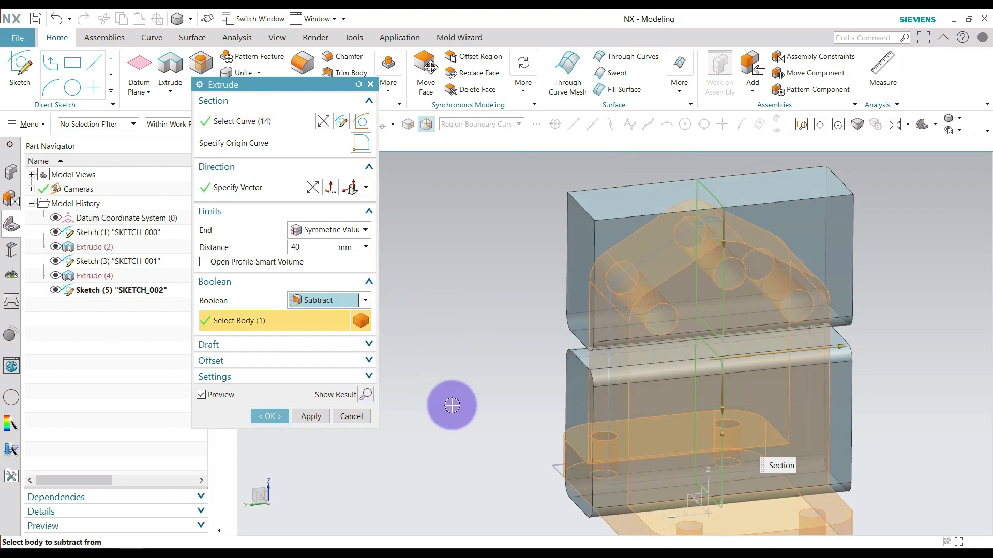
pyautogui.click(278, 417)
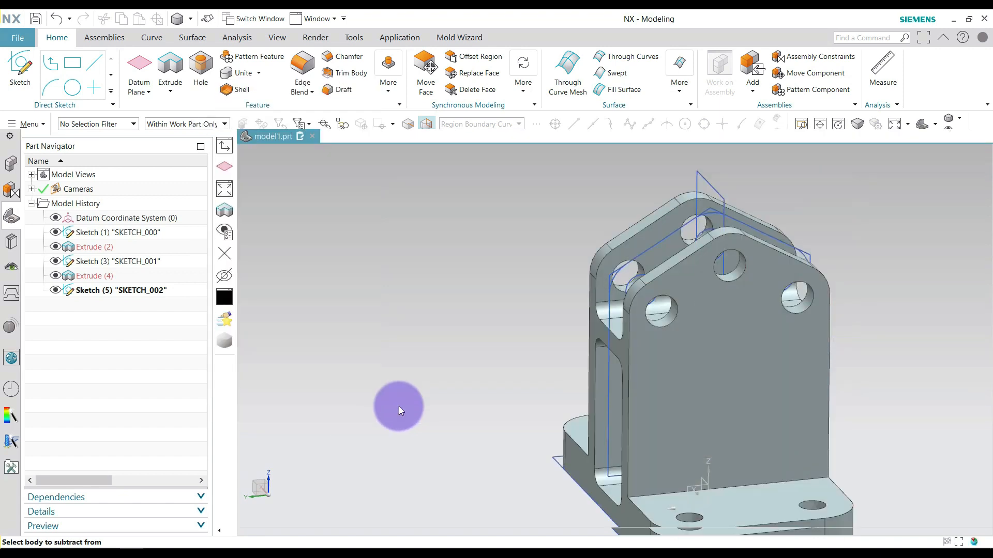
# Examine the cut-out upright and base plate from several angles and distances.
pyautogui.moveTo(412, 347); pyautogui.dragTo(514, 310, button='middle')
pyautogui.scroll(-2, 515, 310)
pyautogui.scroll(2, 539, 396)
pyautogui.scroll(-2, 540, 396)
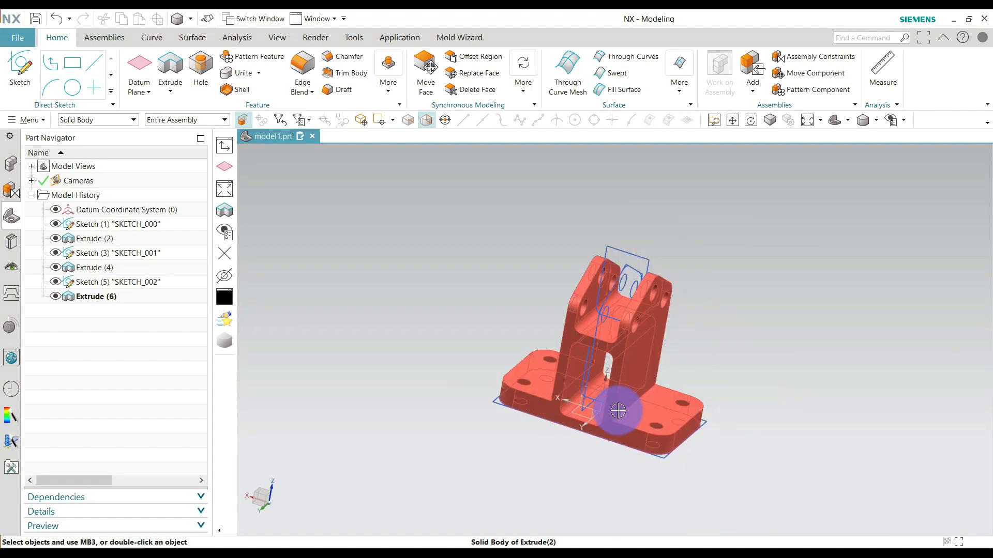
pyautogui.scroll(2, 605, 422)
pyautogui.moveTo(508, 464); pyautogui.dragTo(540, 474, button='middle')
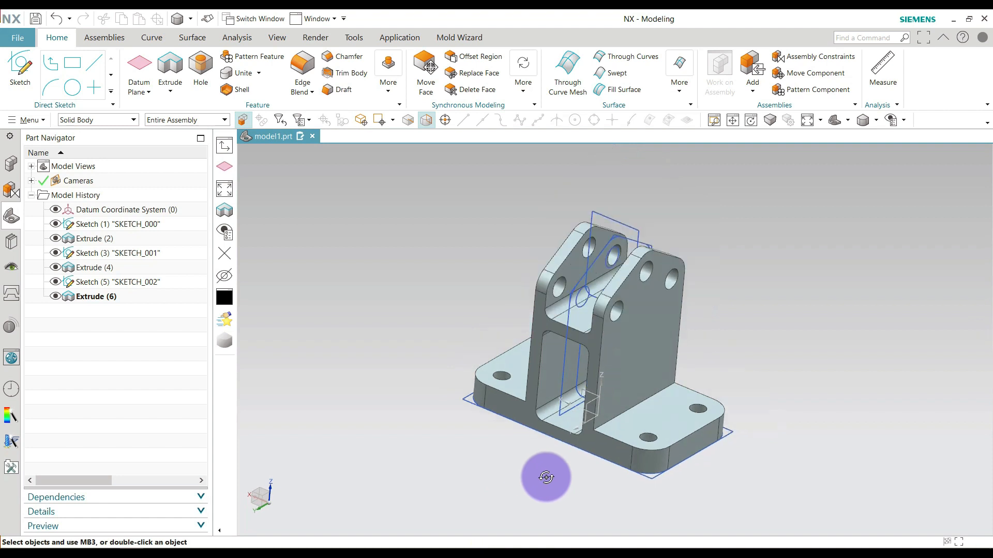
pyautogui.scroll(-2, 548, 473)
pyautogui.scroll(2, 548, 470)
pyautogui.scroll(-2, 544, 468)
pyautogui.scroll(2, 542, 436)
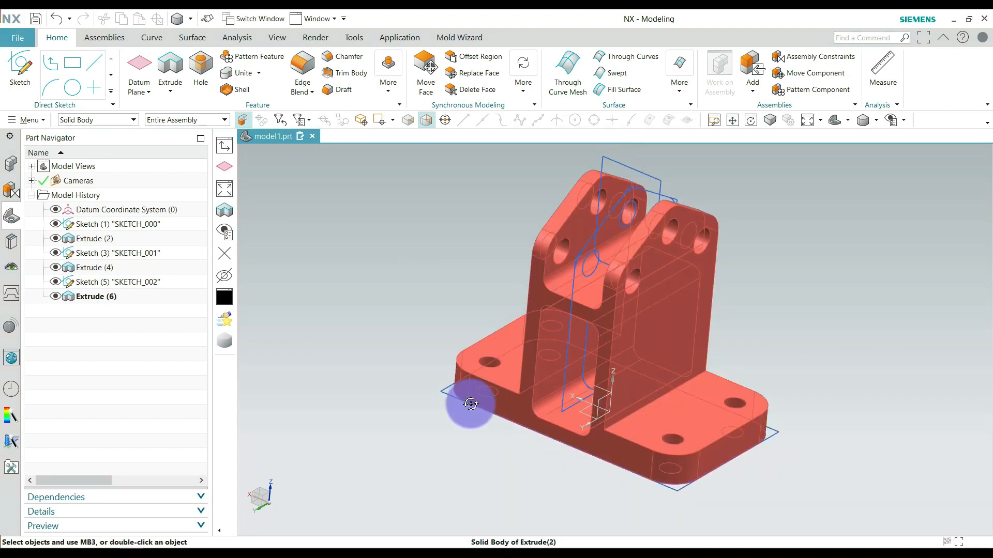
# Save the part as "example Part.prt" in the Design folder on the desktop.
pyautogui.click(43, 22)
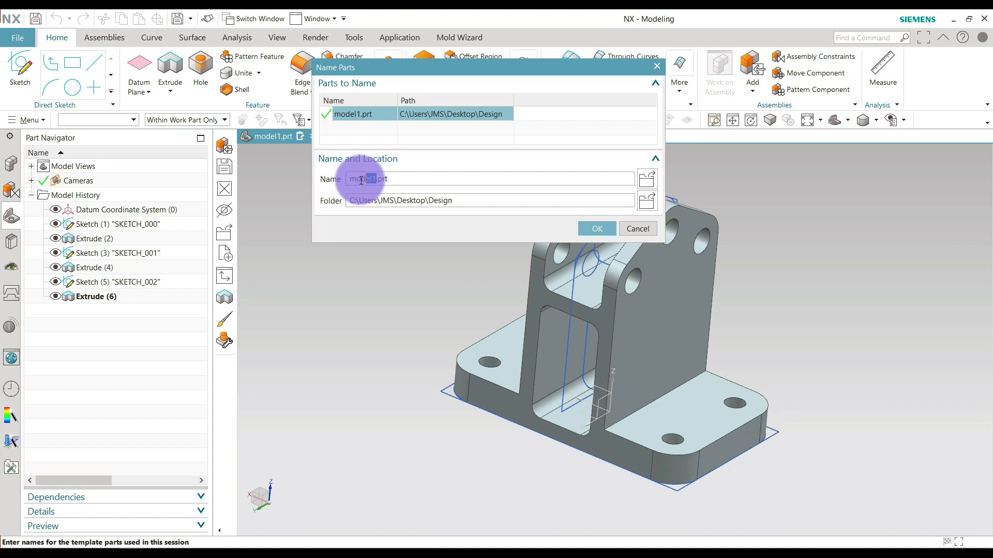
pyautogui.write('e')
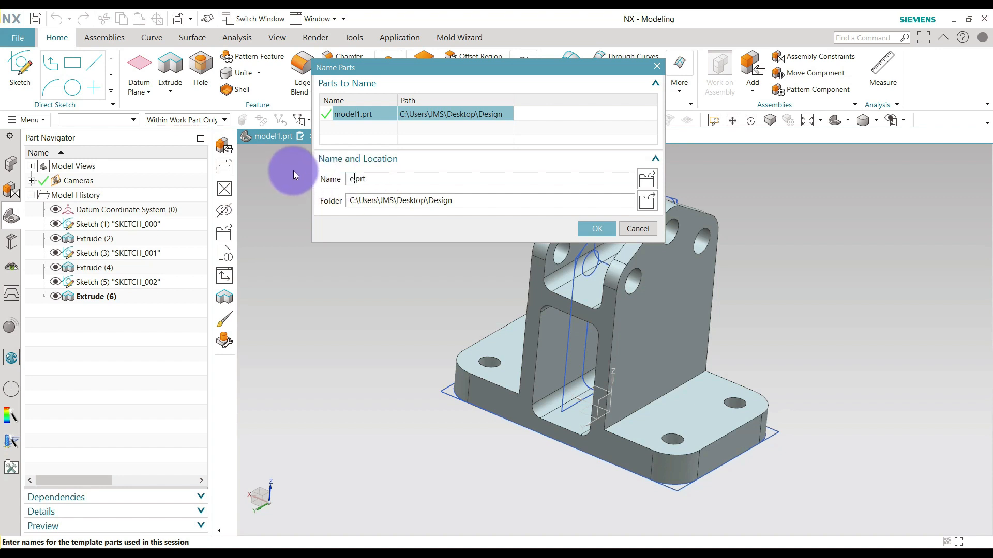
pyautogui.write('xample Part')
pyautogui.click(457, 202)
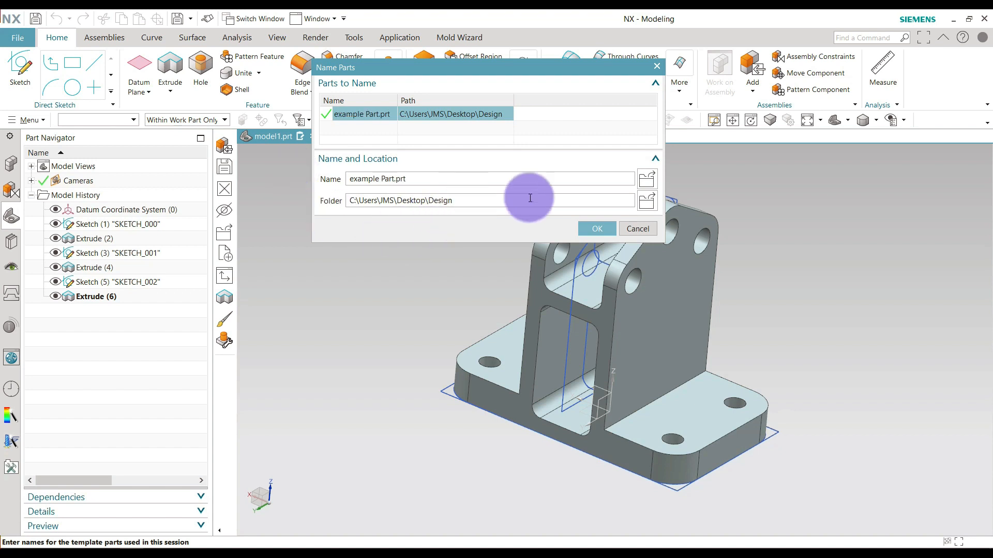
pyautogui.click(594, 229)
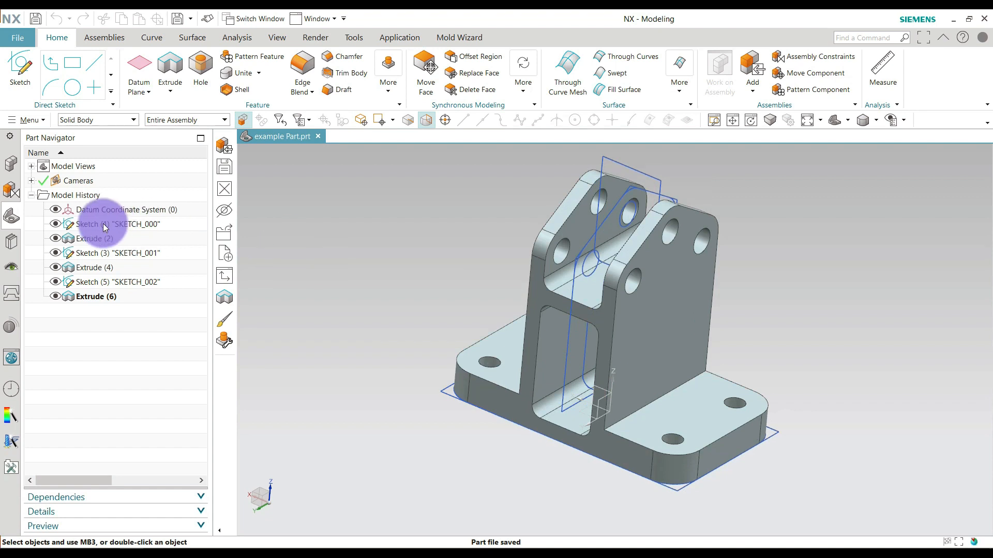
# Hide the sketches SKETCH_000, SKETCH_001 and SKETCH_002 and fit the model in the view.
pyautogui.rightClick(105, 227)
pyautogui.click(155, 113)
pyautogui.rightClick(120, 256)
pyautogui.click(154, 93)
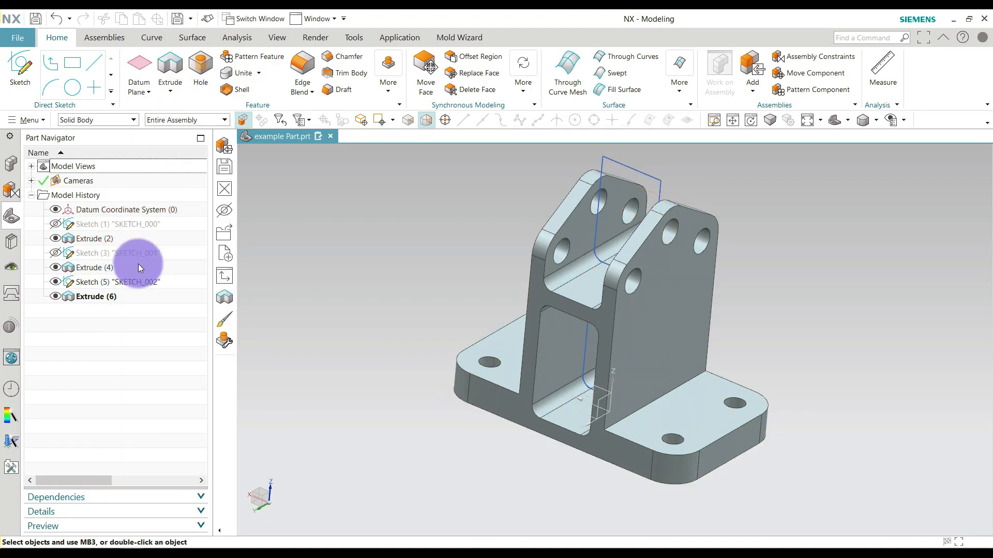
pyautogui.rightClick(136, 282)
pyautogui.click(175, 92)
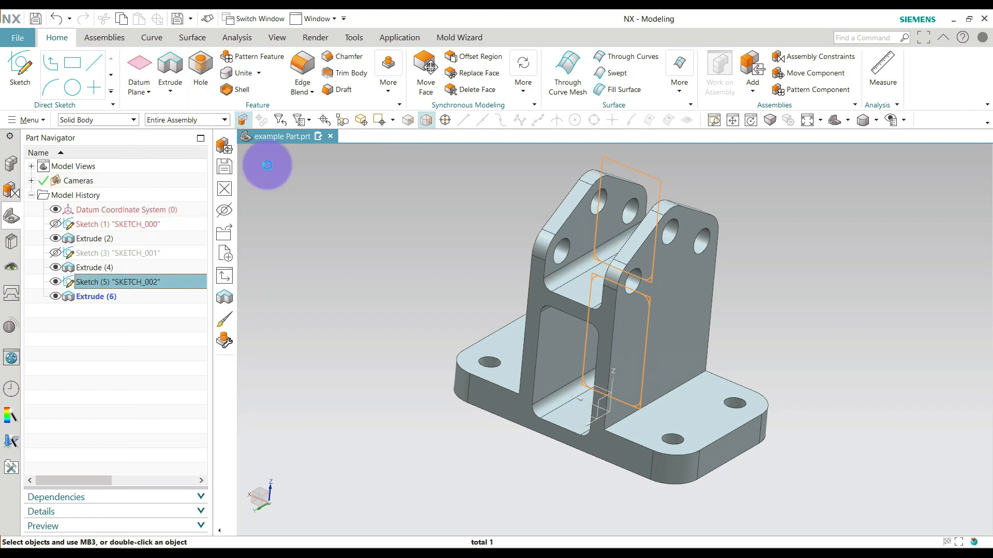
pyautogui.hotkey('ctrl', 'f')
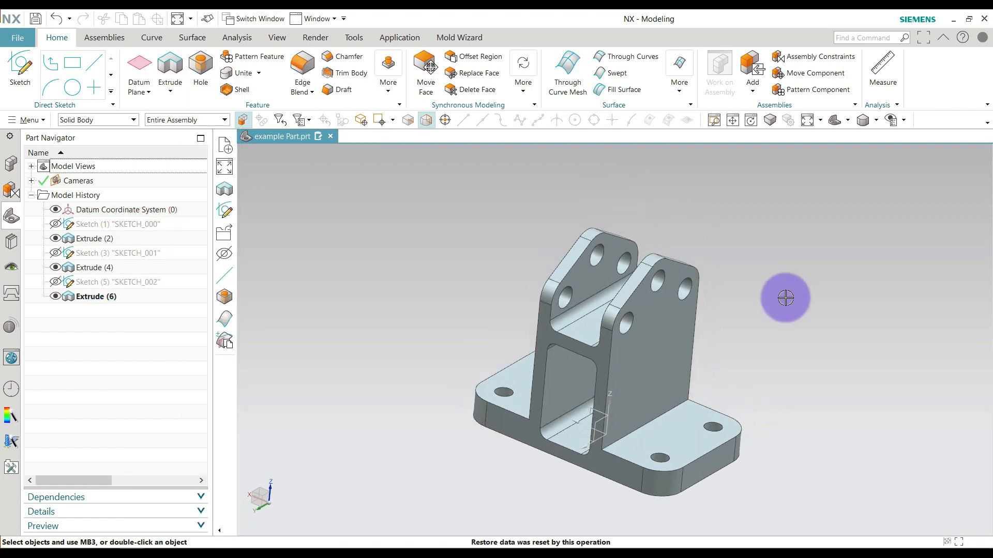
# Apply a 5 mm circular Edge Blend to the two outer edges where the upright's side walls meet the base plate.
pyautogui.moveTo(787, 345); pyautogui.dragTo(832, 358, button='middle')
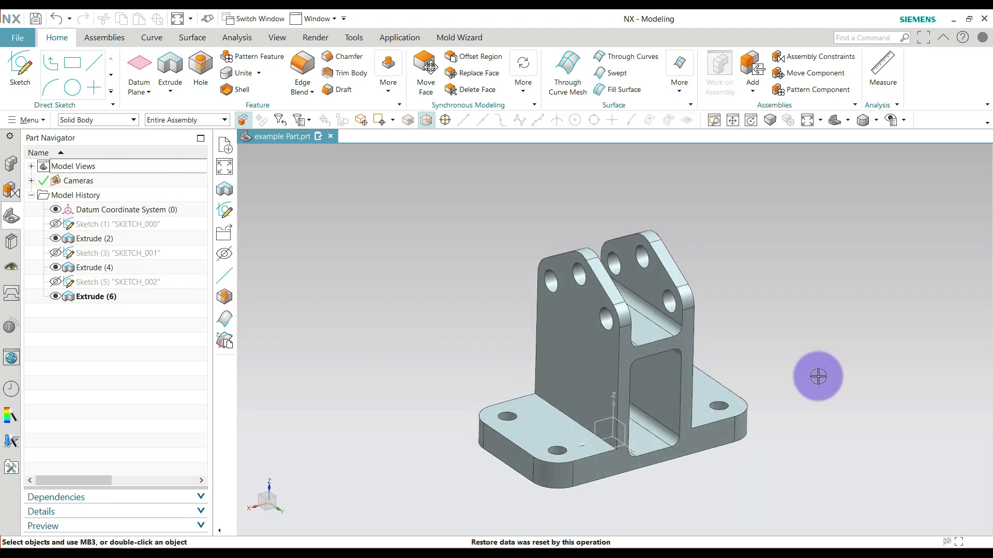
pyautogui.scroll(2, 715, 477)
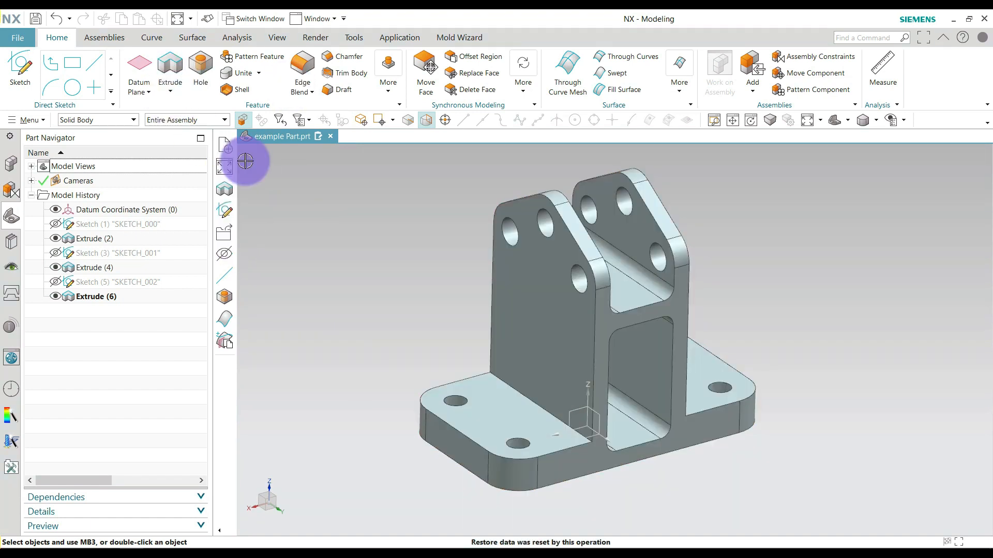
pyautogui.press('b')
pyautogui.click(519, 398)
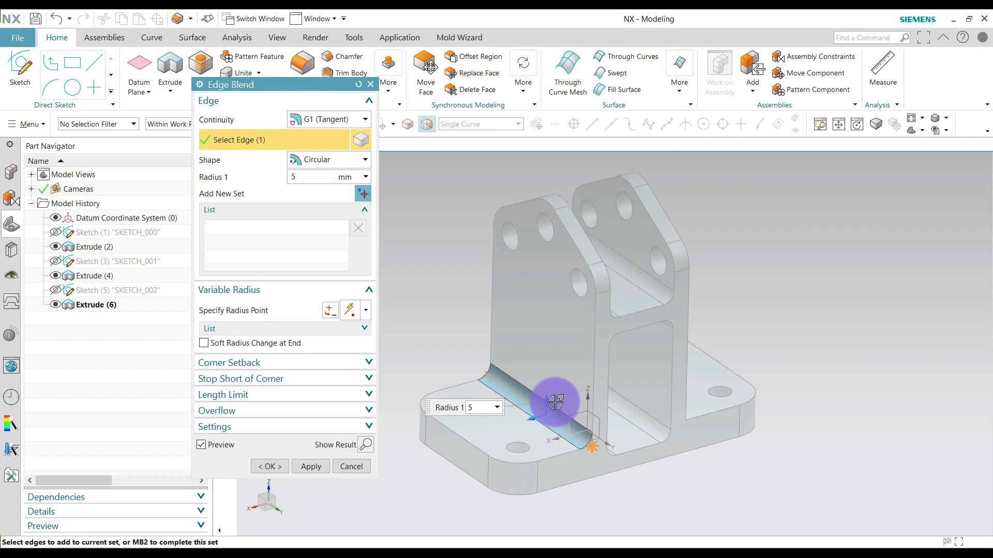
pyautogui.moveTo(789, 324); pyautogui.dragTo(684, 374, button='middle')
pyautogui.click(678, 376)
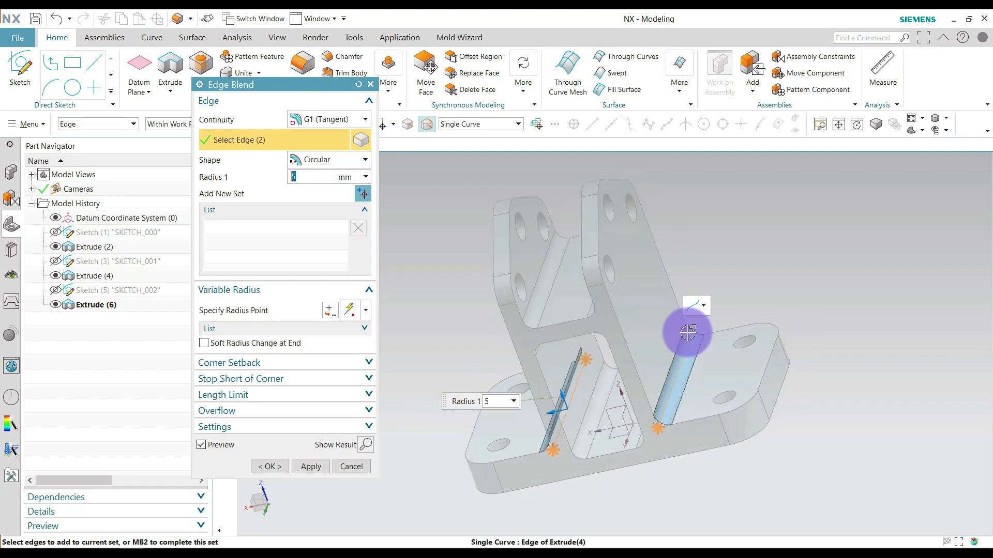
pyautogui.click(281, 467)
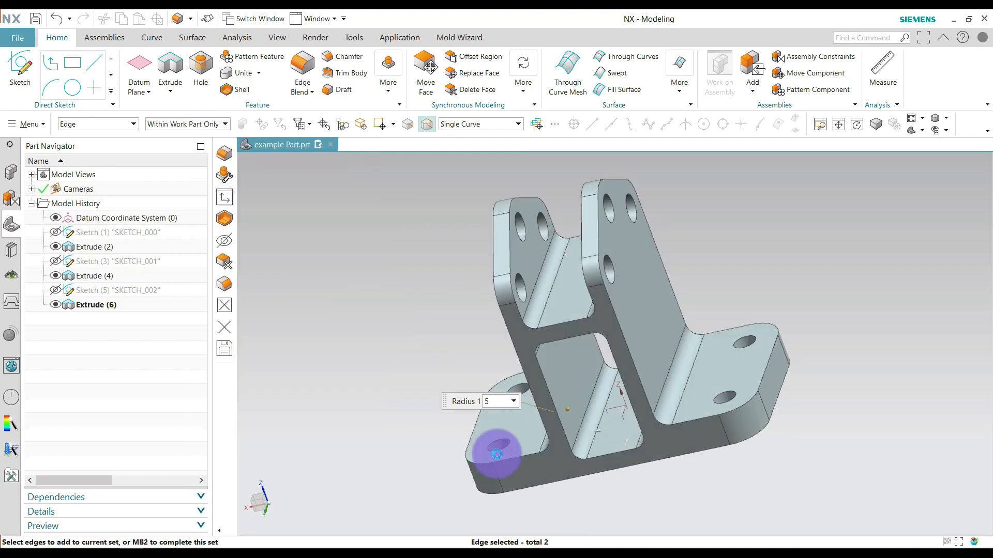
pyautogui.moveTo(483, 354); pyautogui.dragTo(463, 308, button='middle')
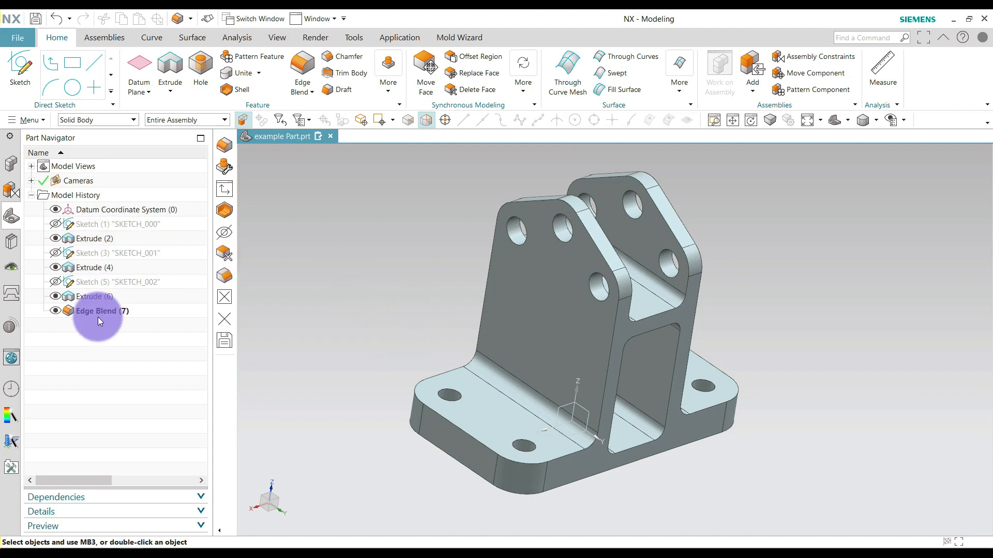
# Open the base plate sketch SKETCH_000 for editing and set the selection filter to No Selection Filter.
pyautogui.doubleClick(104, 224)
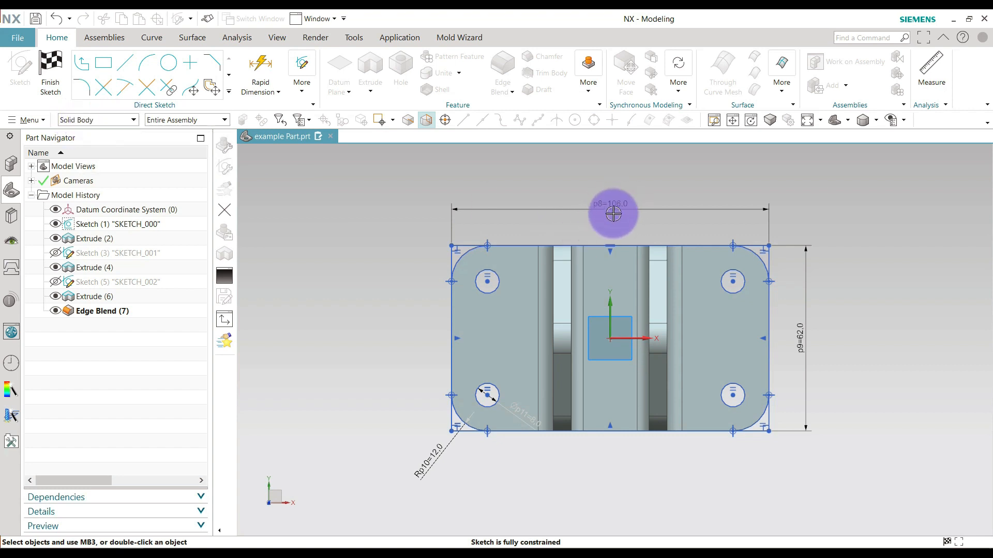
pyautogui.click(101, 121)
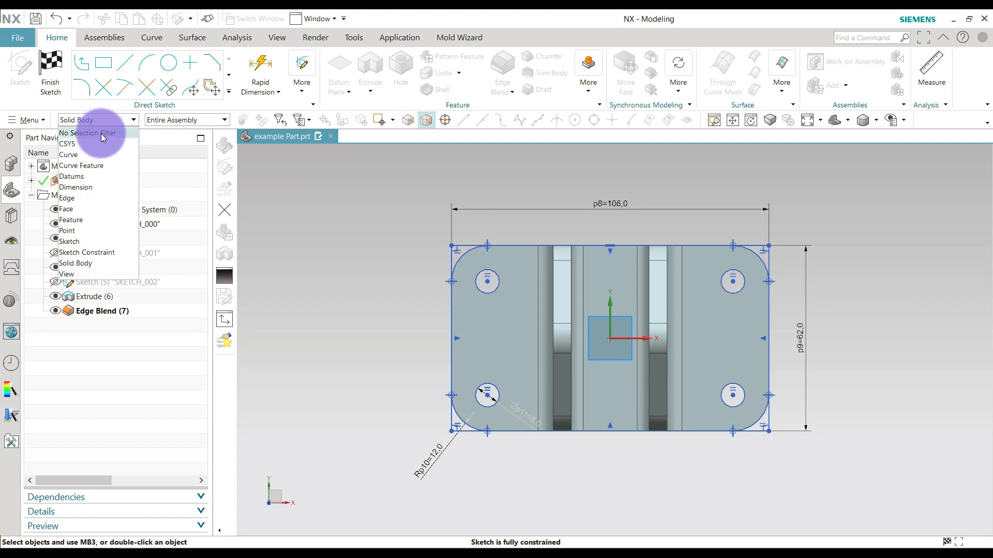
pyautogui.click(101, 133)
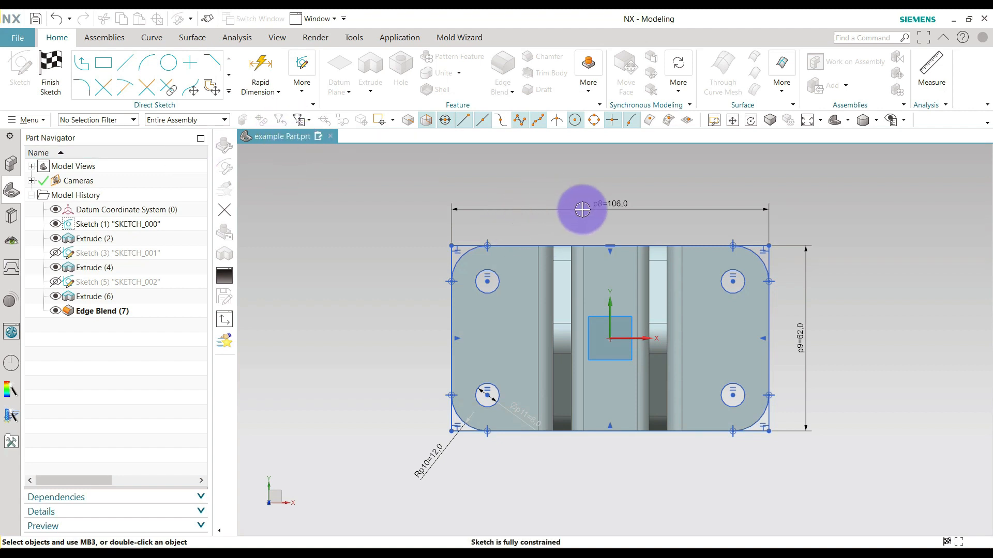
# Set the base rectangle's horizontal dimension p8 to 70 mm and change it to 80 mm.
pyautogui.click(601, 204)
pyautogui.doubleClick(620, 201)
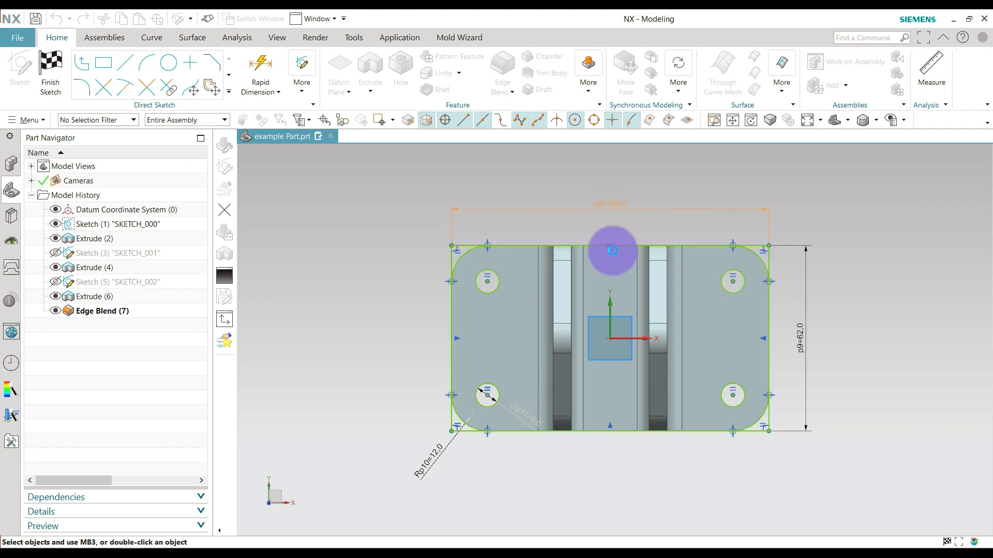
pyautogui.click(511, 198)
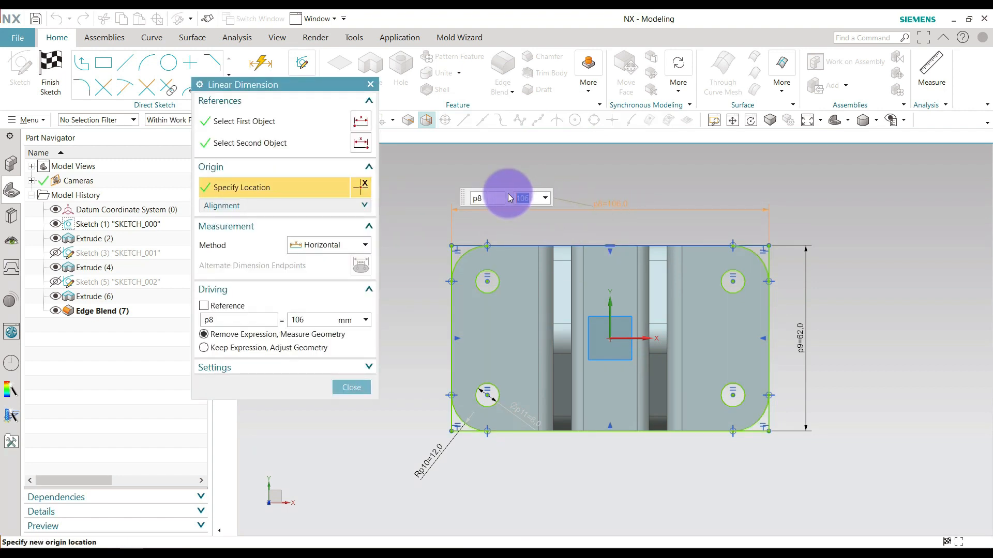
pyautogui.write('70')
pyautogui.press('Return')
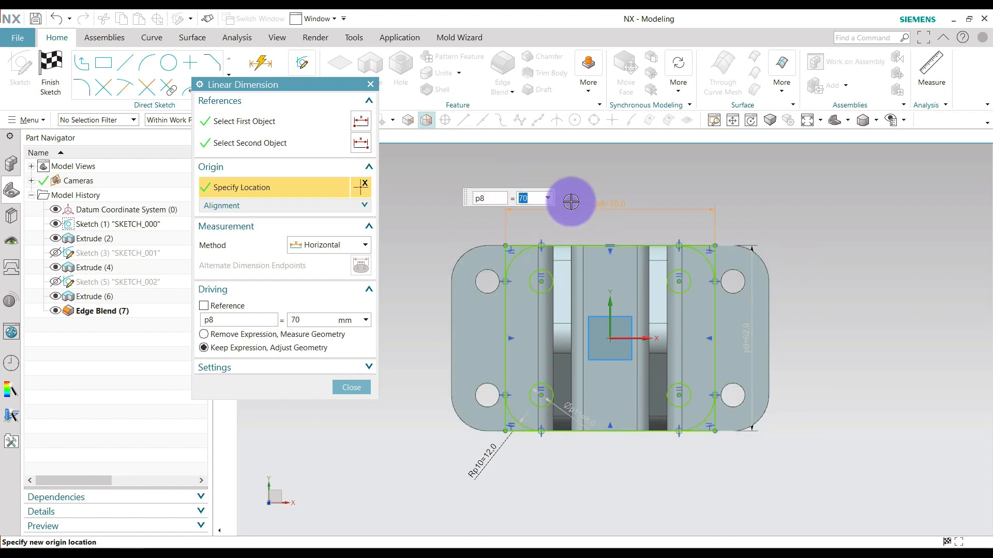
pyautogui.write('80')
pyautogui.press('Return')
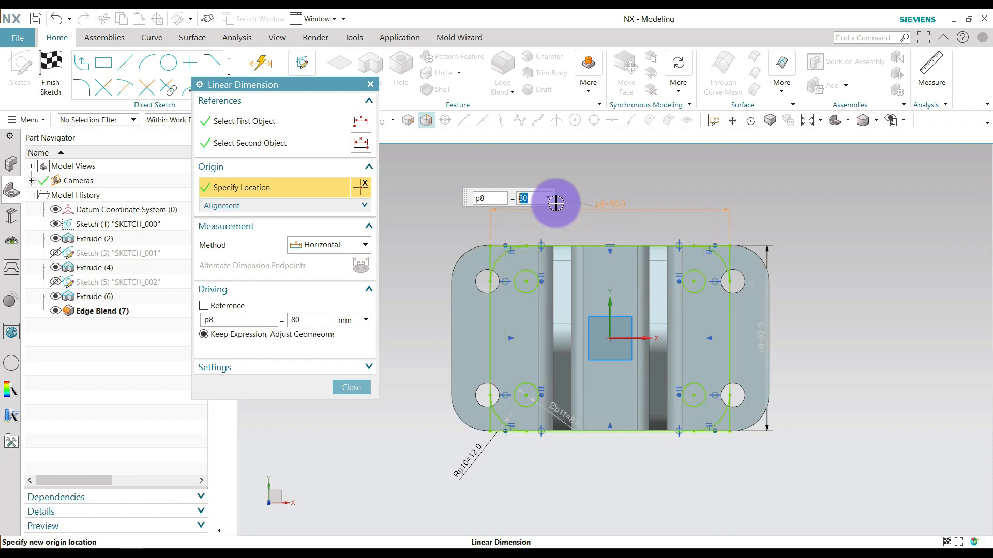
# Set the base rectangle's horizontal dimension p8 to 85 mm and finish the sketch to update the model.
pyautogui.write('85')
pyautogui.press('Return')
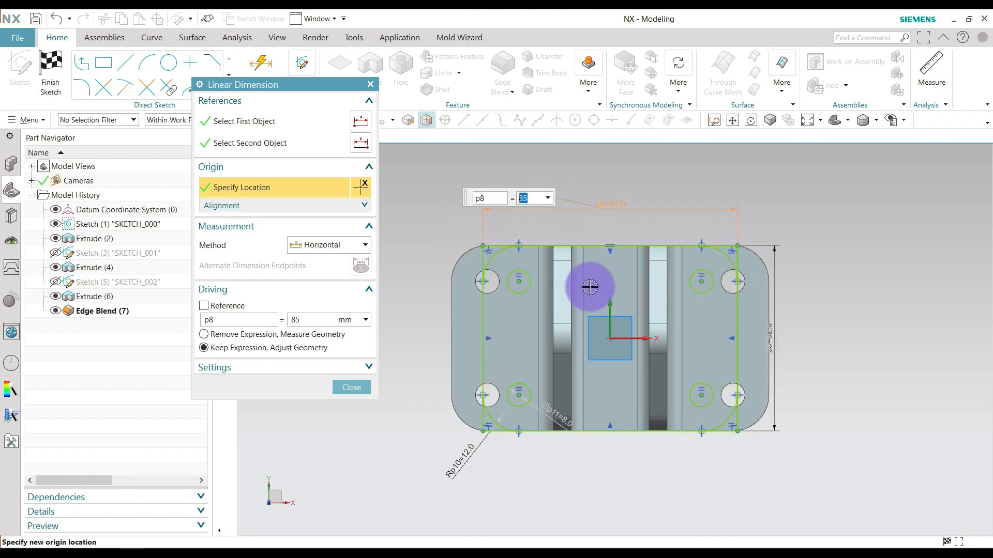
pyautogui.click(351, 388)
pyautogui.click(50, 85)
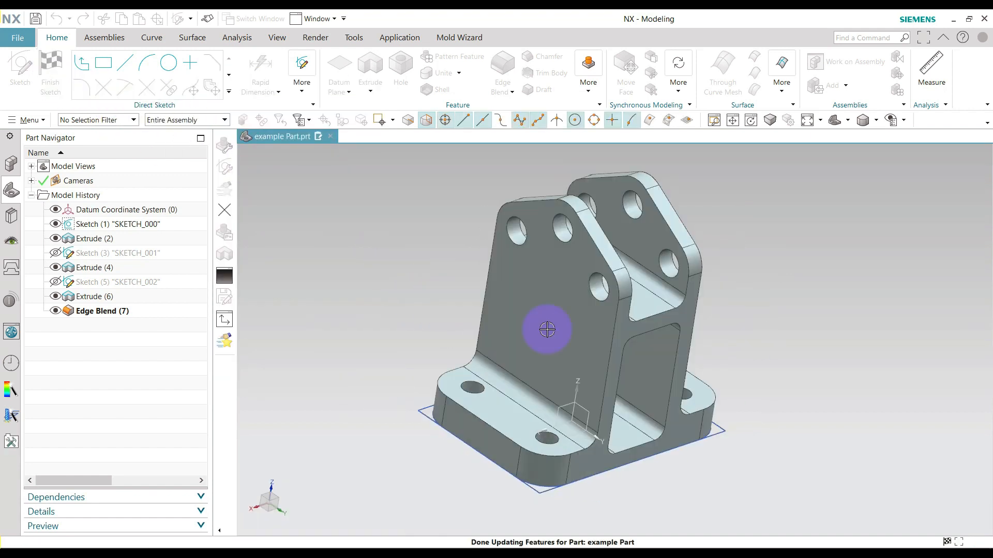
# Edit the base plate's extrusion, Extrude (2), setting its end distance to 10 mm.
pyautogui.moveTo(786, 371)
pyautogui.mouseDown(button='middle')
pyautogui.moveTo(753, 358)
pyautogui.moveTo(791, 362)
pyautogui.mouseUp(button='middle')
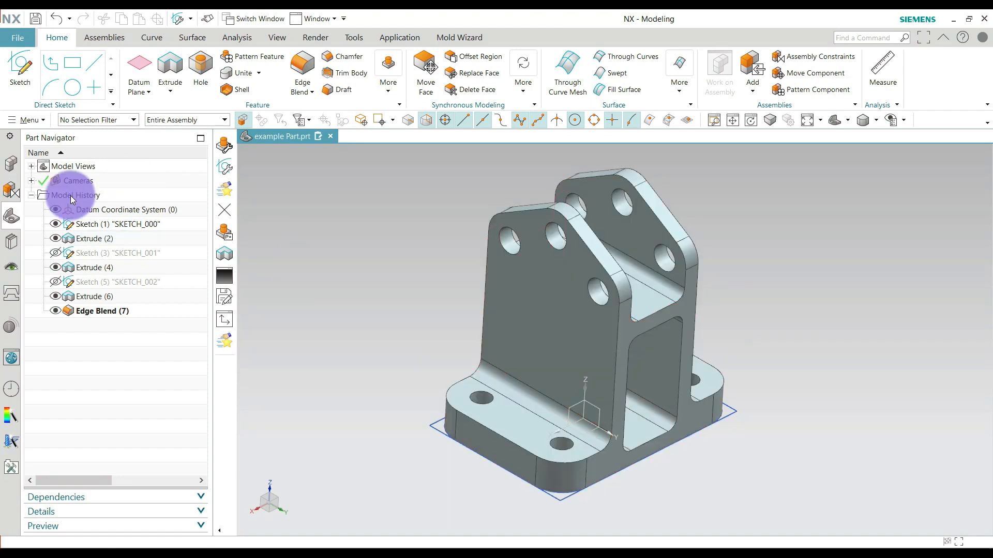
pyautogui.doubleClick(89, 239)
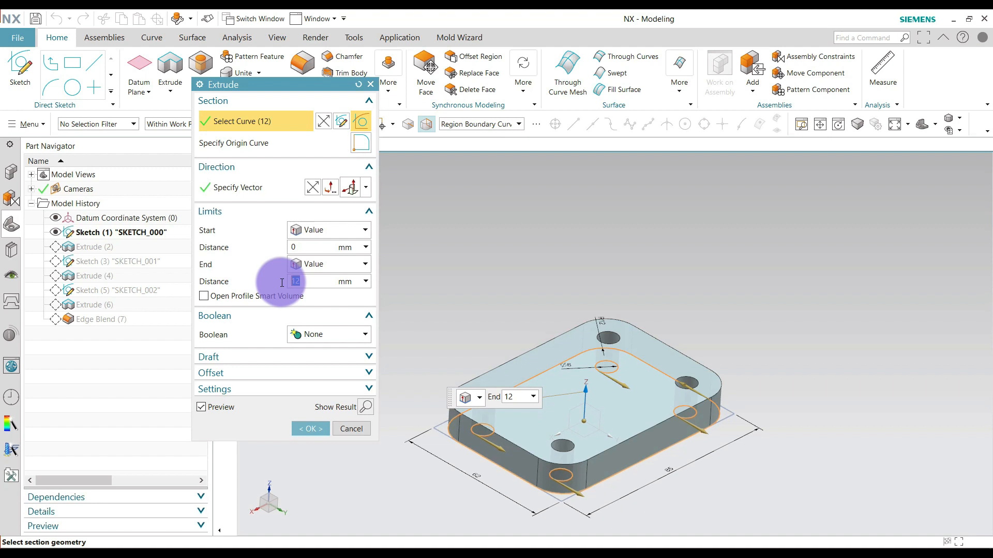
pyautogui.write('0')
pyautogui.press('Return')
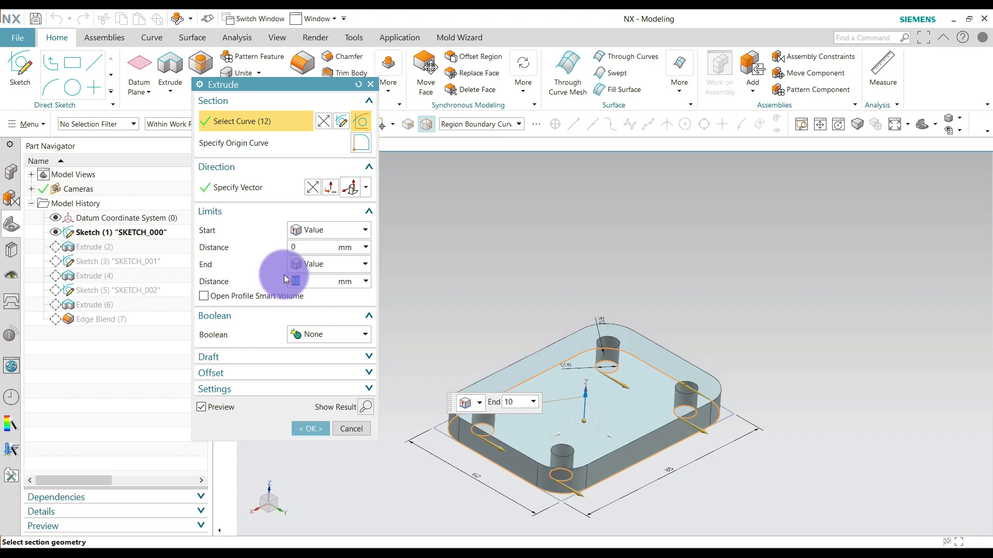
pyautogui.click(312, 428)
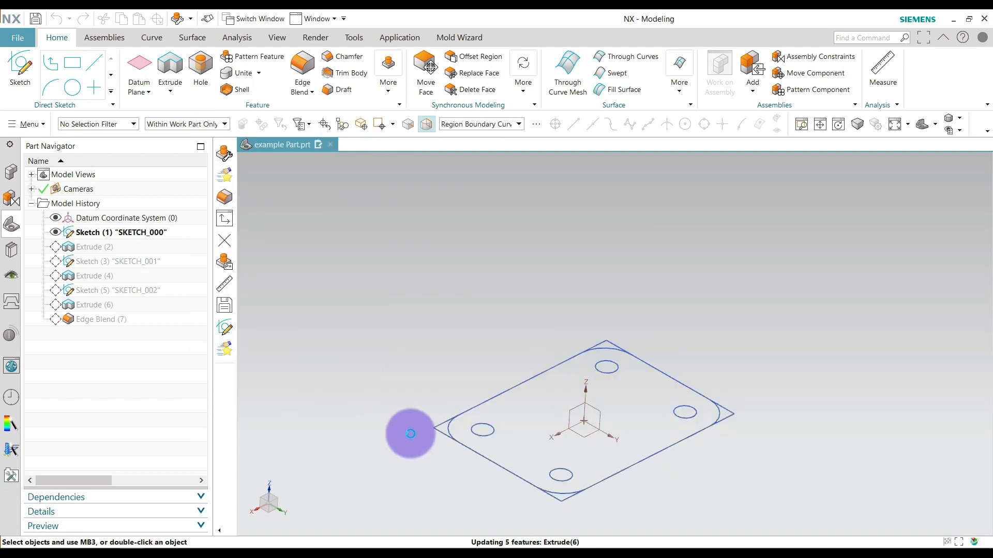